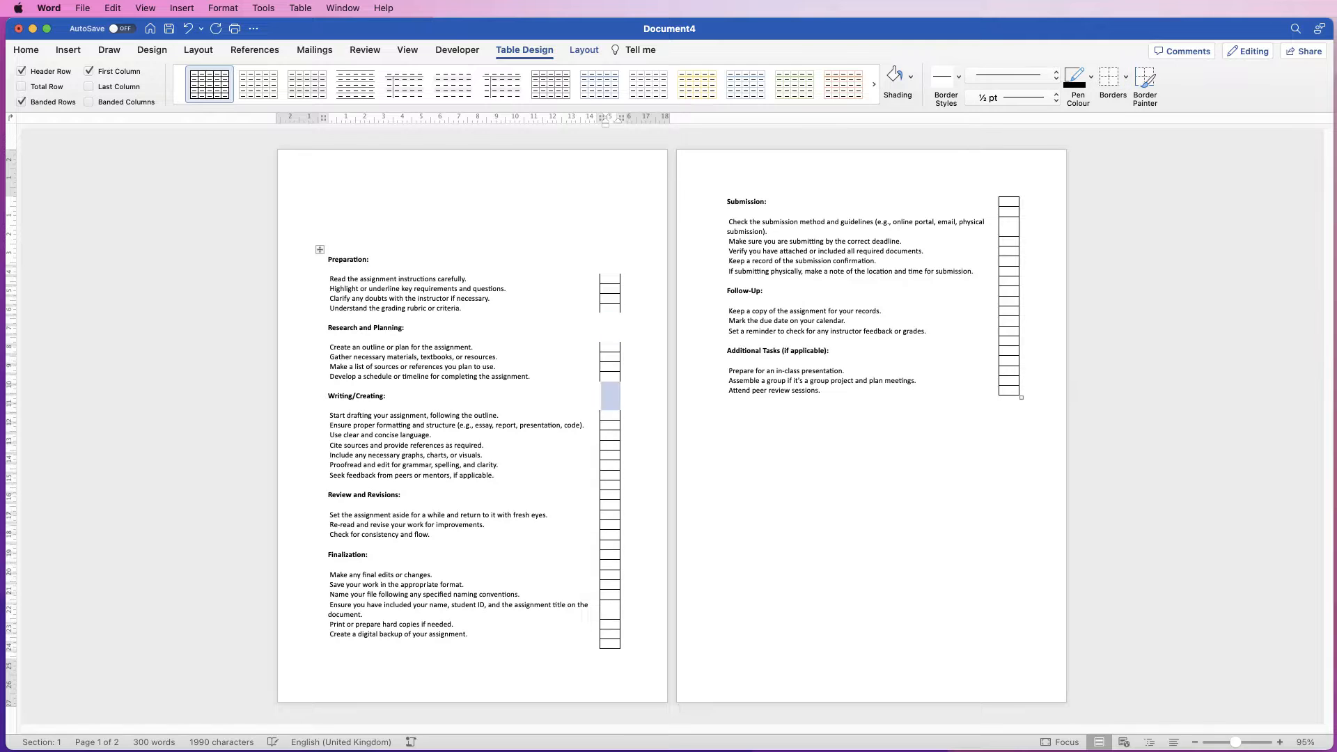
- Apply All Borders to the empty checkbox cells beside the Preparation tasks
{"action": "left_click", "coordinate": [1125, 77]}
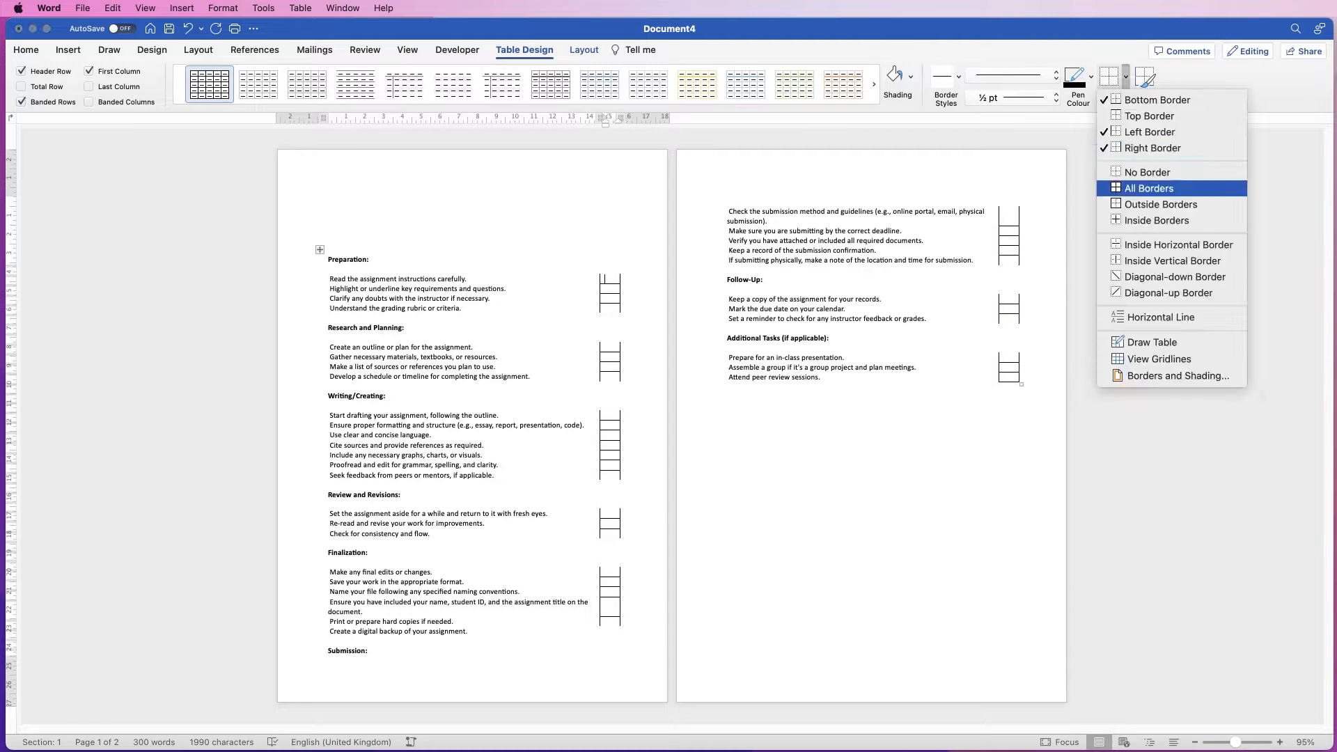
{"action": "left_click", "coordinate": [1152, 176]}
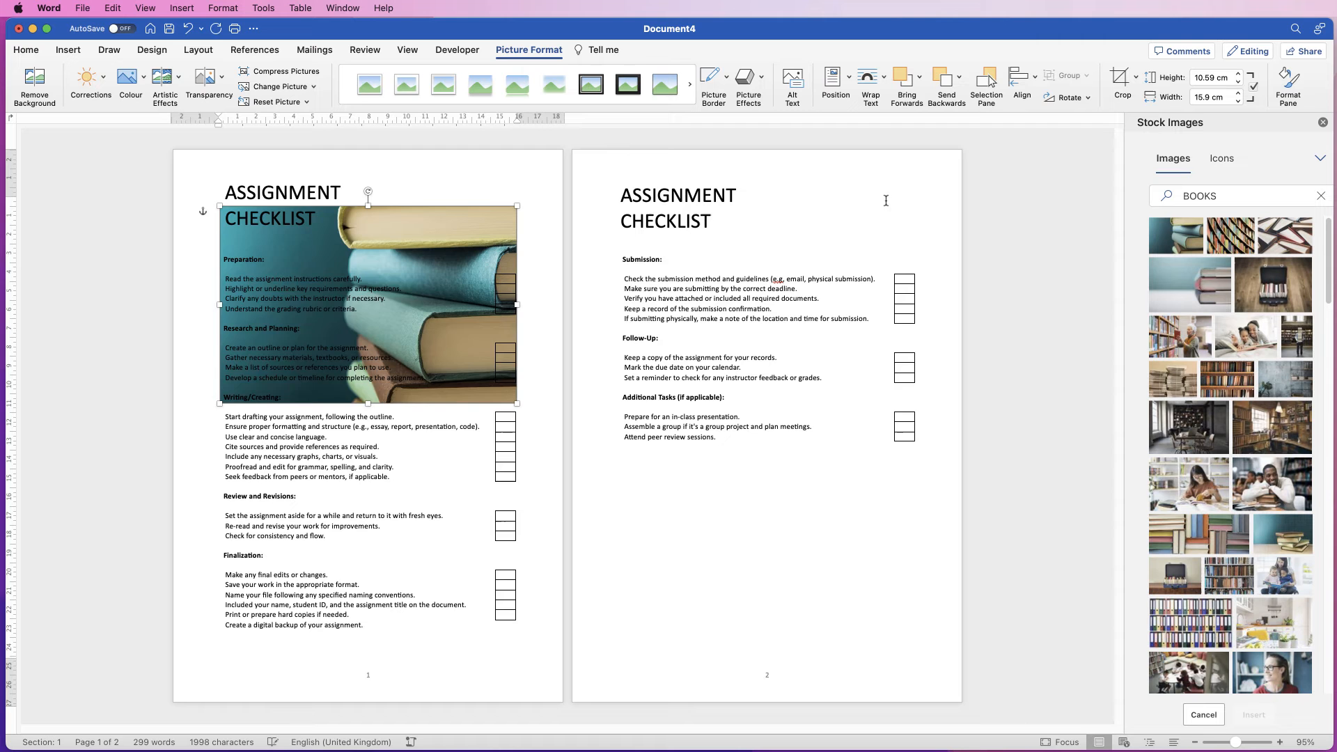
- Enlarge the books picture to 22.22 cm wide, spanning the first page, and move it to the page's top edge
{"action": "left_click_drag", "start_coordinate": [516, 403], "coordinate": [582, 448]}
{"action": "left_click_drag", "start_coordinate": [219, 448], "coordinate": [167, 482]}
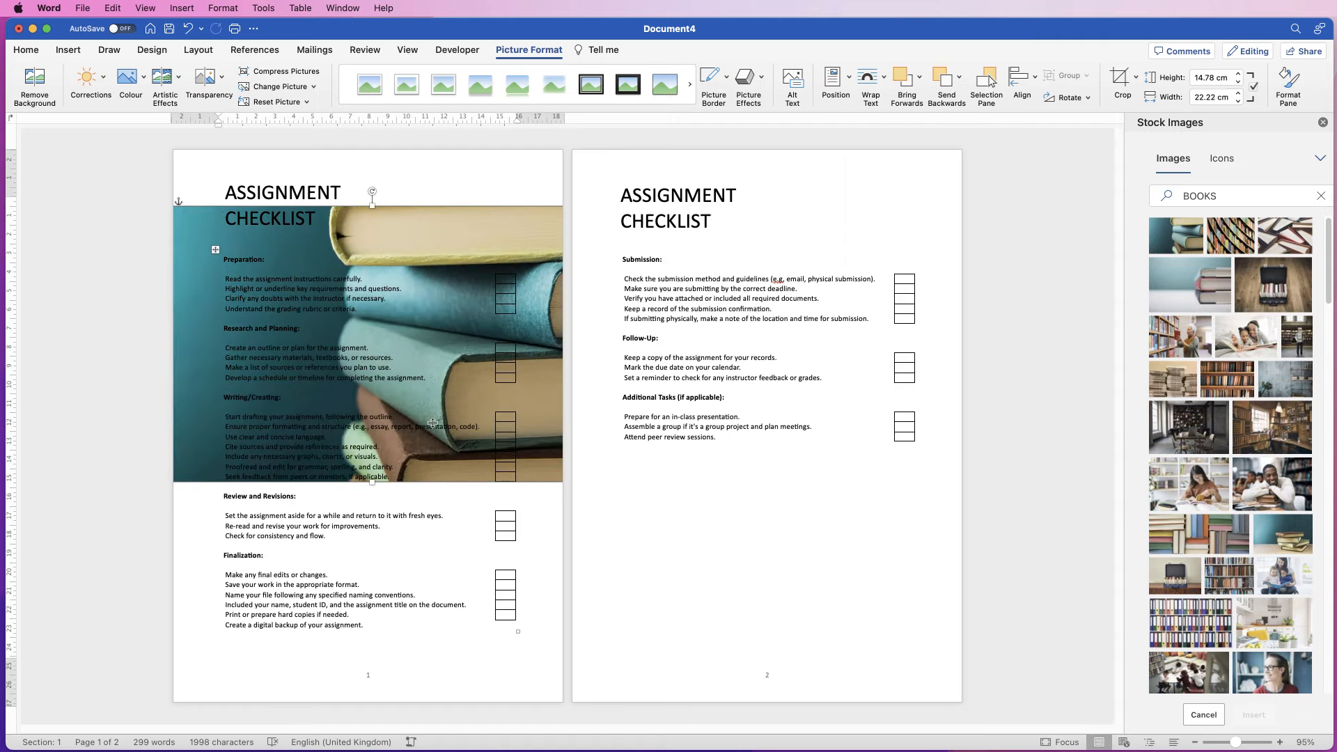
{"action": "left_click_drag", "start_coordinate": [432, 292], "coordinate": [431, 236]}
- Crop the books picture from below to a 4.89 cm high banner behind the first page's title
{"action": "left_click", "coordinate": [1136, 77]}
{"action": "left_click", "coordinate": [1146, 102]}
{"action": "left_click_drag", "start_coordinate": [376, 422], "coordinate": [381, 240]}
{"action": "left_click", "coordinate": [1120, 78]}
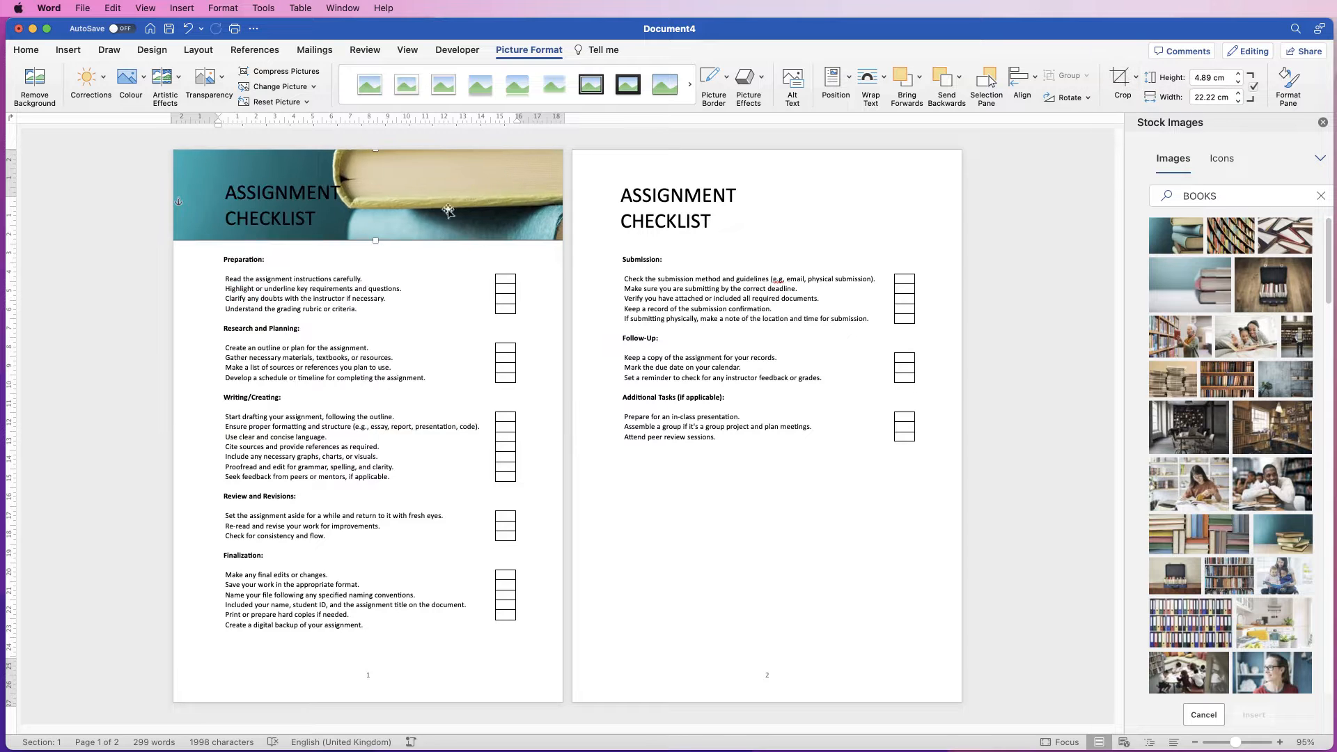
- Recolour the banner picture with a blue-grey tint and make it partly transparent
{"action": "left_click", "coordinate": [128, 80]}
{"action": "left_click", "coordinate": [406, 290]}
{"action": "left_click", "coordinate": [209, 82]}
{"action": "left_click", "coordinate": [370, 140]}
- Copy the banner picture to the top of the second page and shift that page's title slightly up and left
{"action": "left_click", "coordinate": [313, 219]}
{"action": "left_click", "coordinate": [529, 229]}
{"action": "key", "text": "super+c"}
{"action": "key", "text": "super+v"}
{"action": "left_click_drag", "start_coordinate": [851, 255], "coordinate": [841, 233]}
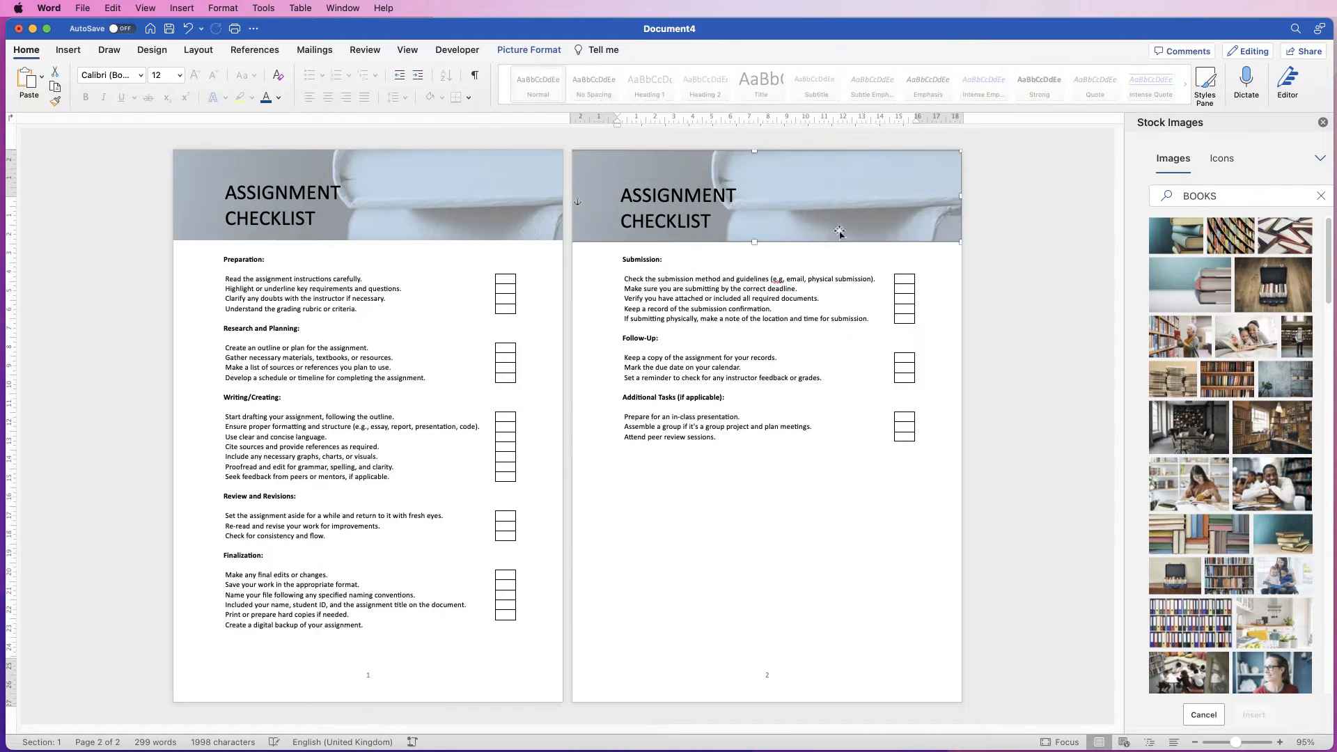
{"action": "left_click_drag", "start_coordinate": [660, 248], "coordinate": [645, 234]}
- Draw a rounded rectangle over the second page's title, then position and format it
{"action": "left_click", "coordinate": [880, 209]}
{"action": "left_click", "coordinate": [68, 51]}
{"action": "left_click", "coordinate": [212, 80]}
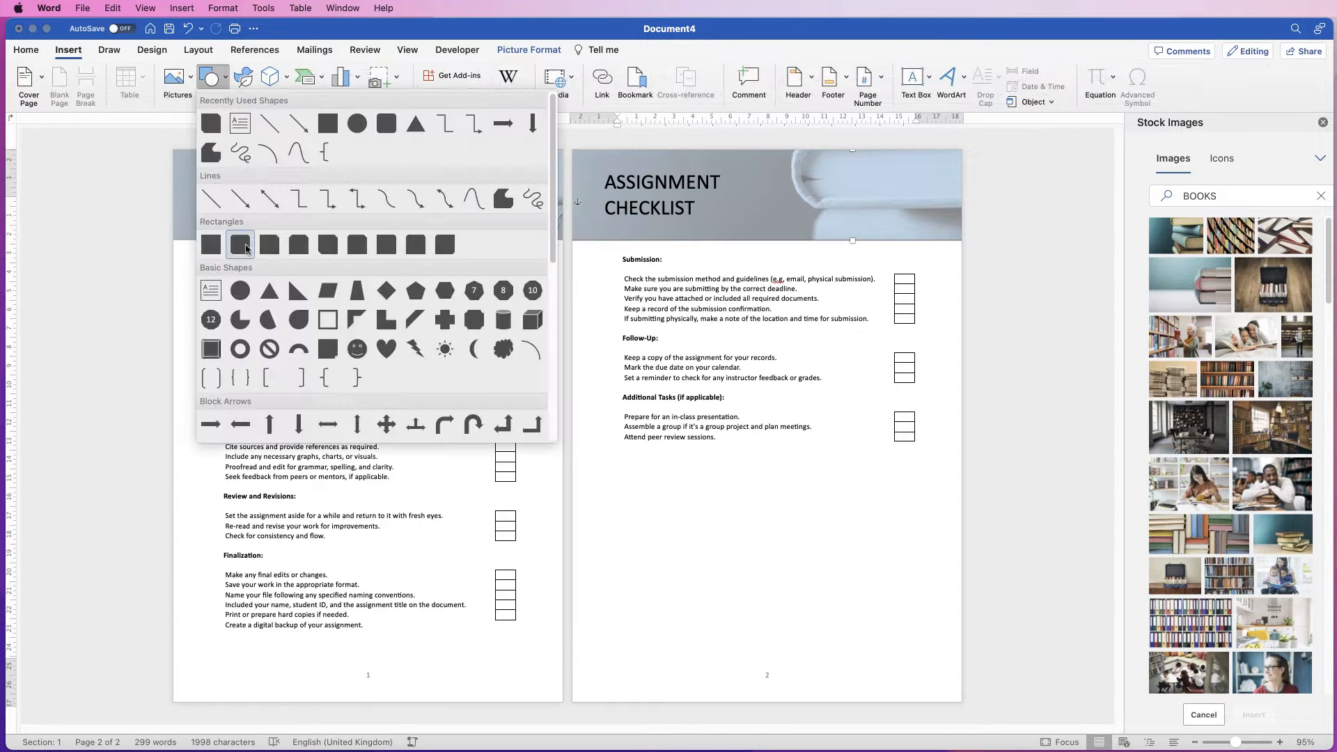
{"action": "left_click", "coordinate": [238, 248]}
{"action": "left_click_drag", "start_coordinate": [601, 162], "coordinate": [856, 237]}
{"action": "left_click_drag", "start_coordinate": [728, 200], "coordinate": [642, 188]}
{"action": "left_click", "coordinate": [377, 74]}
{"action": "left_click", "coordinate": [419, 135]}
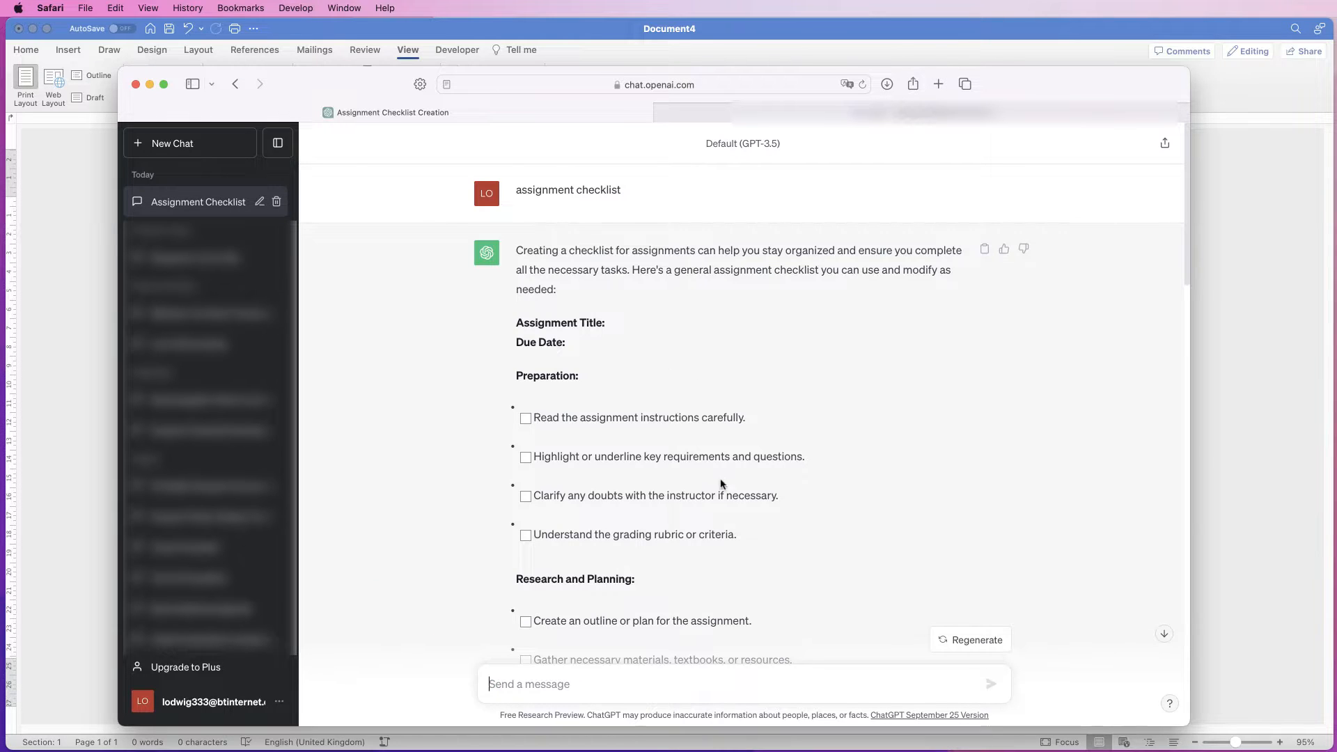
- Copy the ChatGPT checklist from Preparation to Attend peer review sessions and paste it into the blank Word document as text only
{"action": "left_click_drag", "start_coordinate": [1187, 292], "coordinate": [1172, 710]}
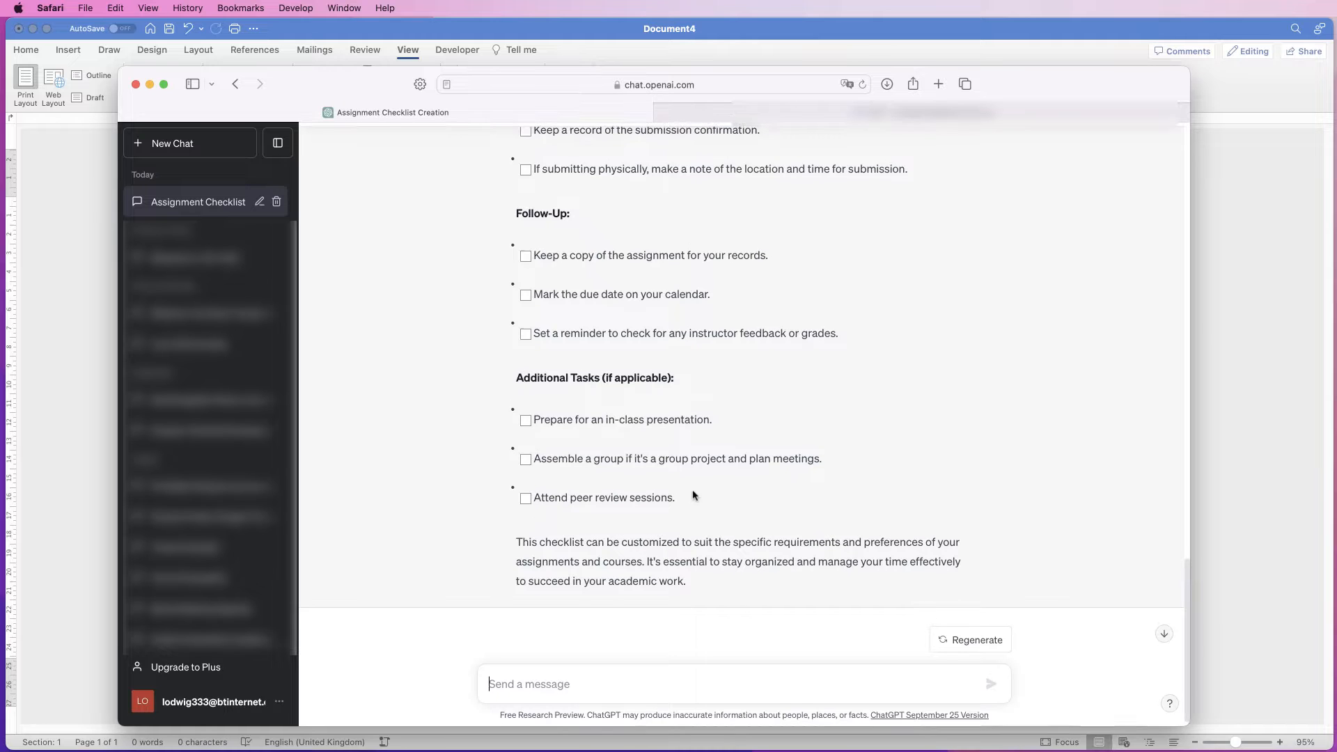
{"action": "left_click_drag", "start_coordinate": [694, 496], "coordinate": [519, 360]}
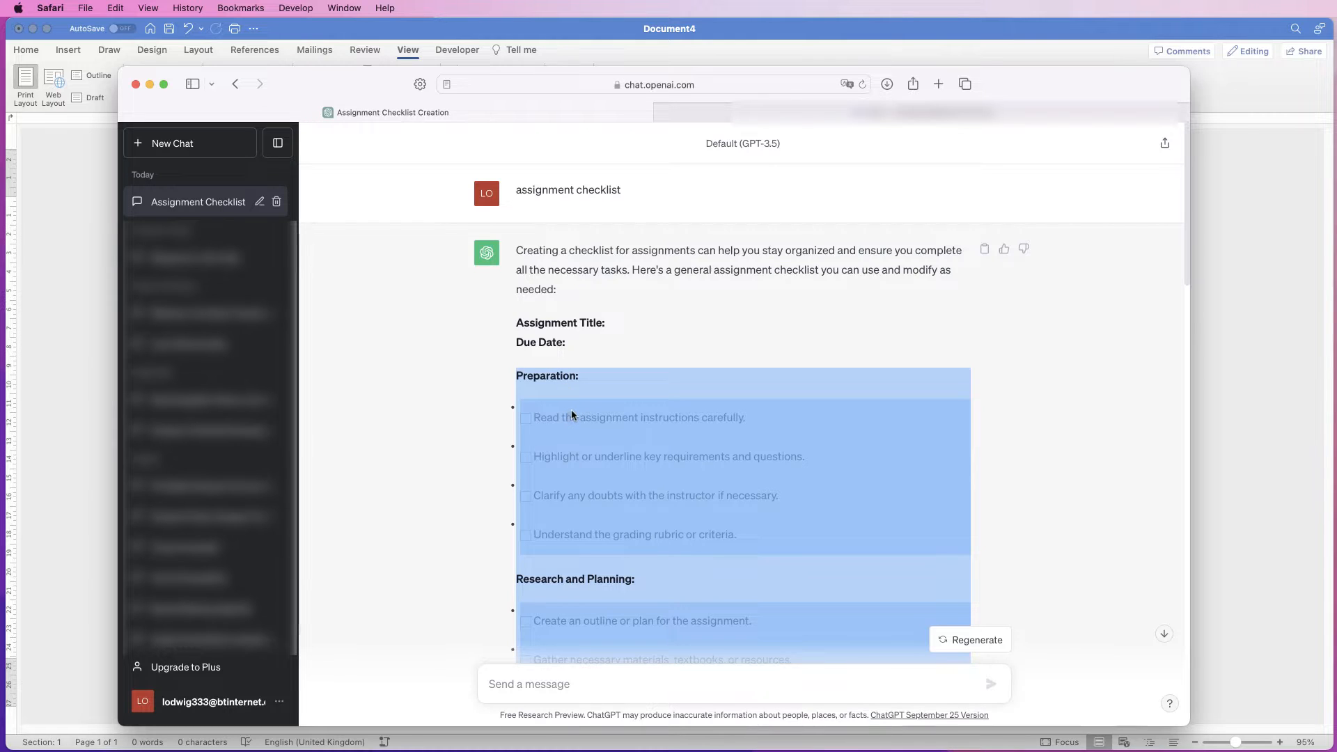
{"action": "left_click", "coordinate": [78, 158]}
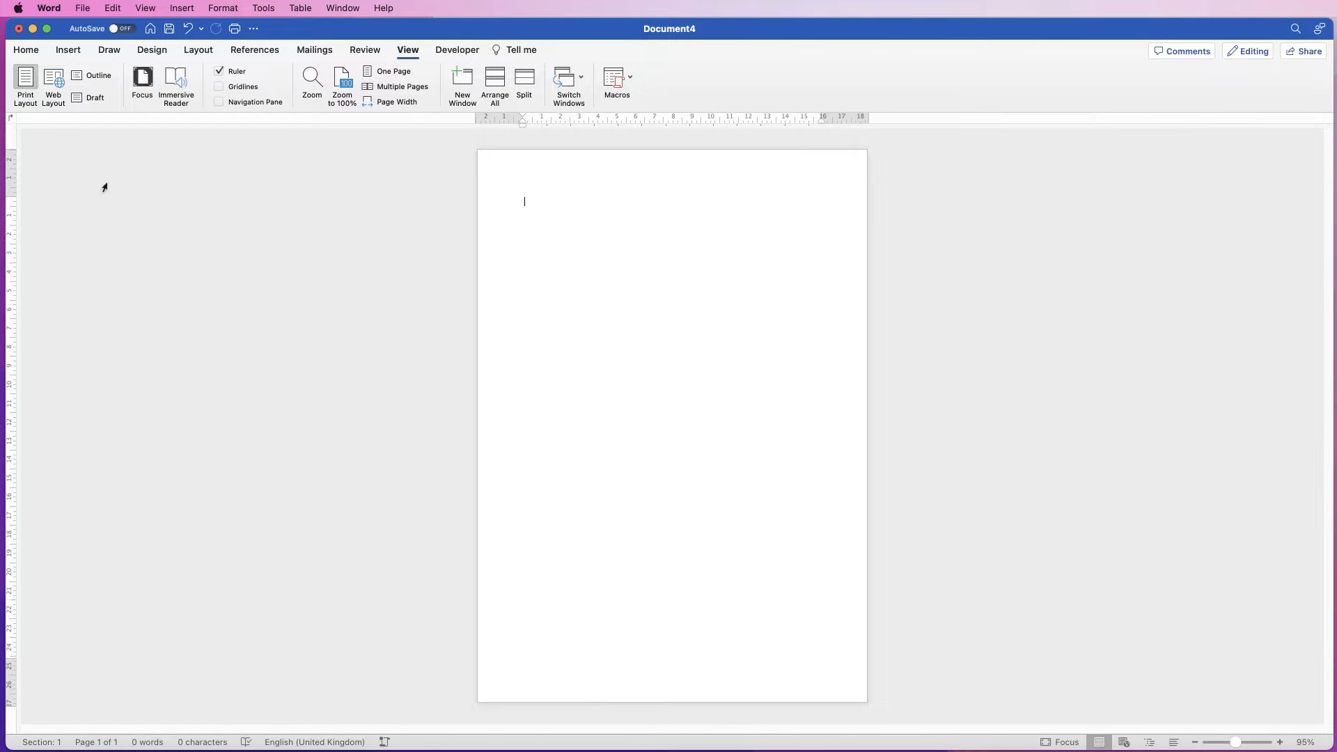
{"action": "left_click", "coordinate": [26, 49]}
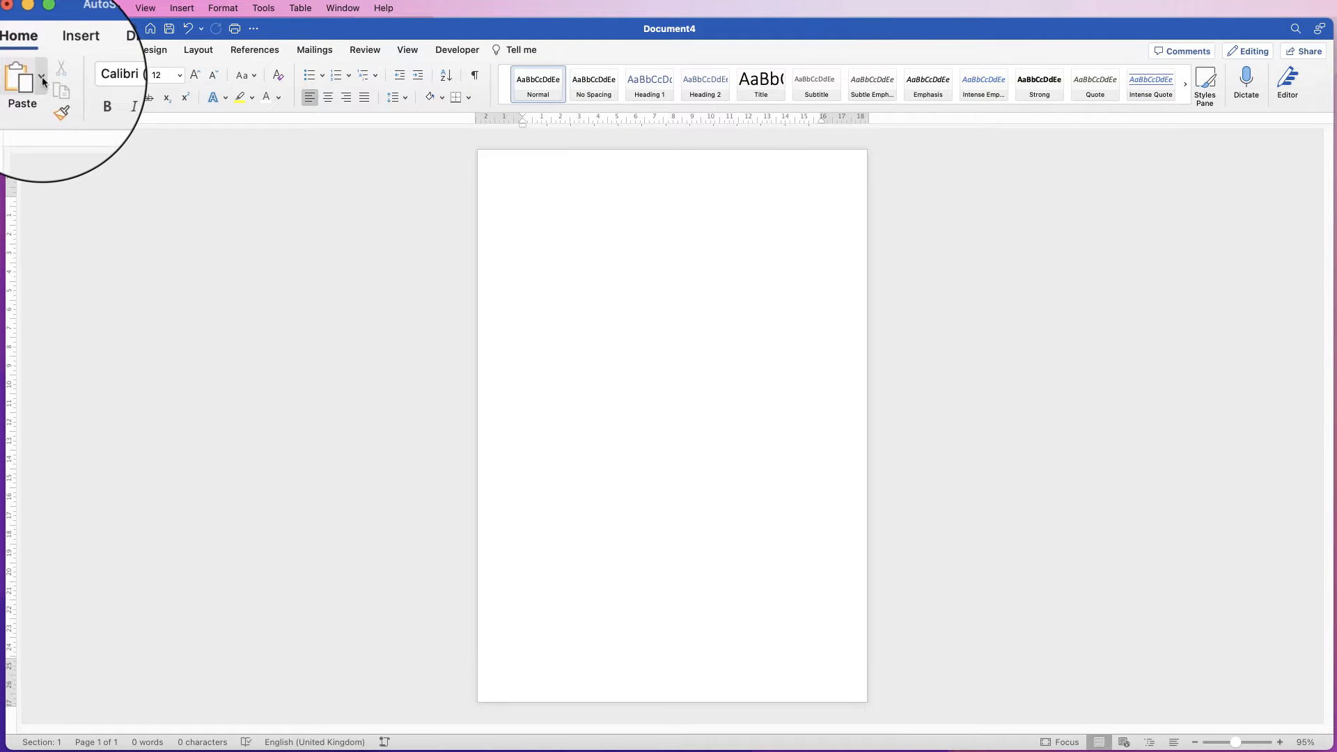
{"action": "left_click", "coordinate": [42, 82]}
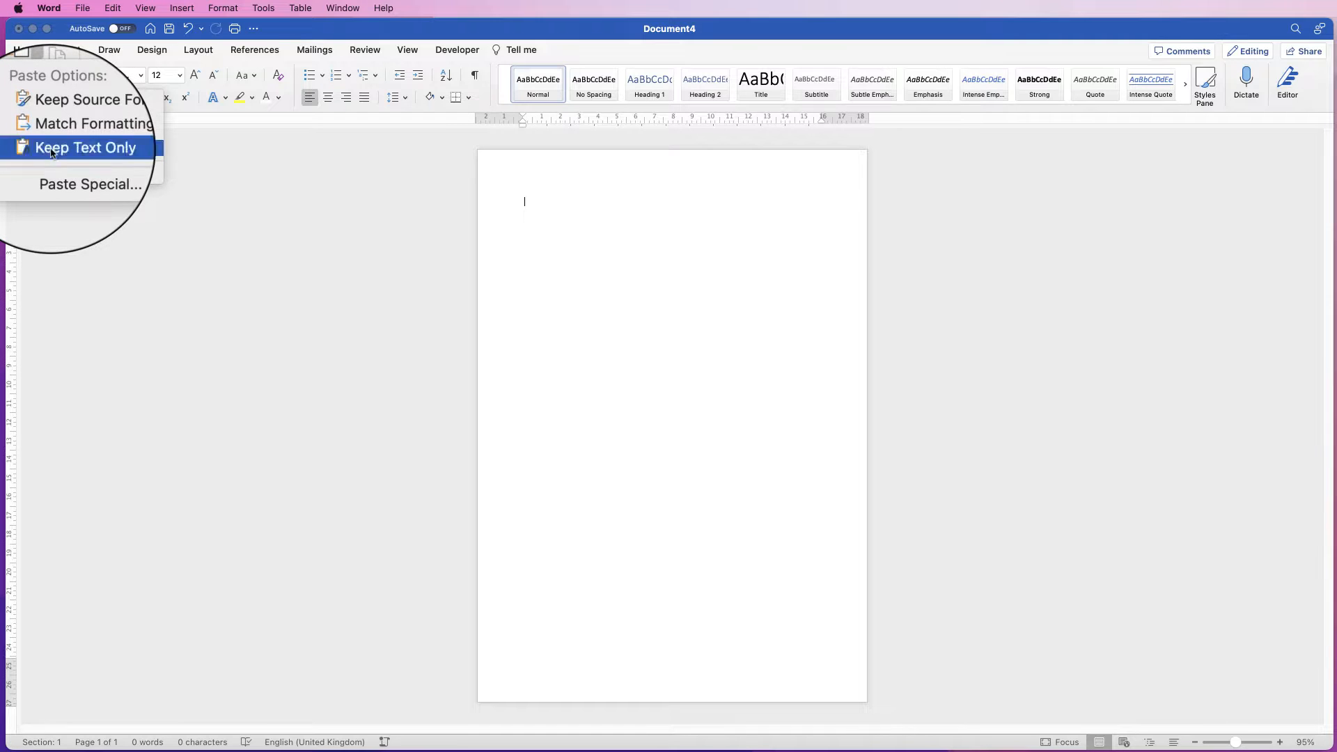
{"action": "left_click", "coordinate": [48, 154]}
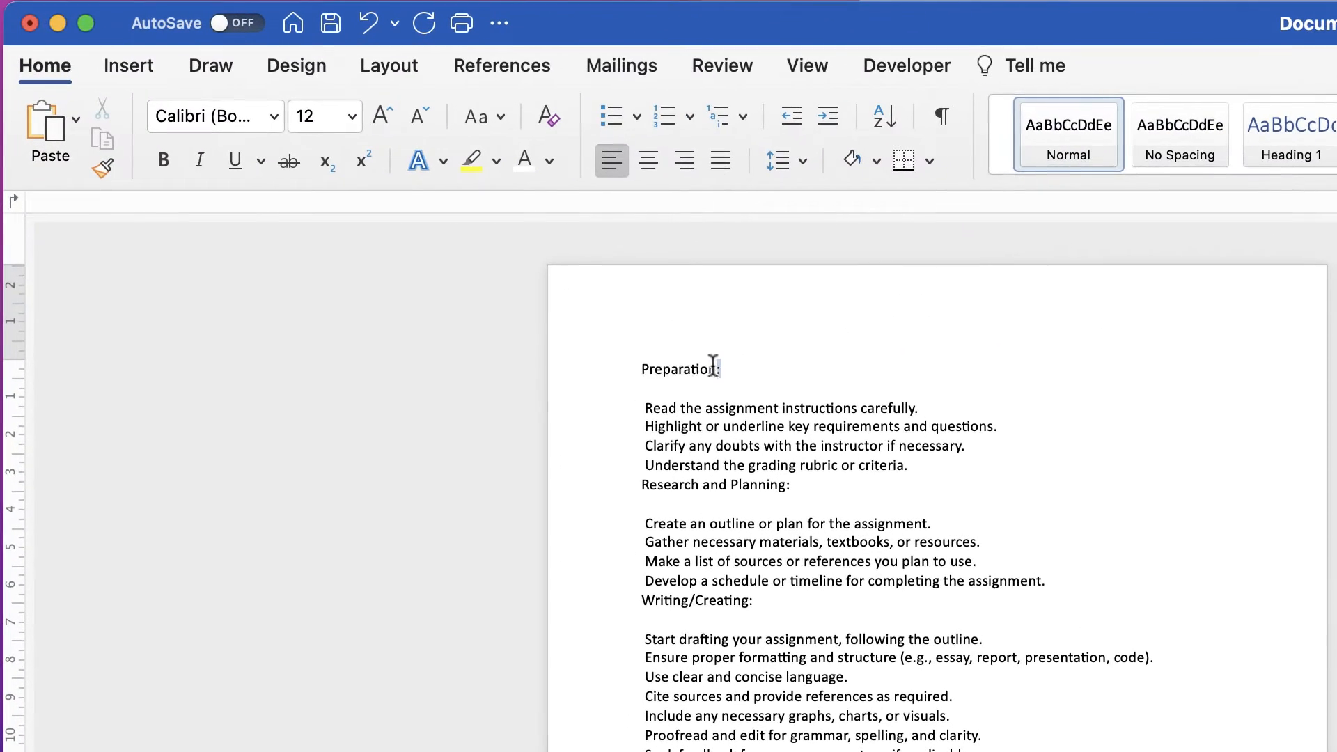
- Make the Preparation and Research and Planning headings bold, adding a blank line above Research and Planning
{"action": "left_click_drag", "start_coordinate": [357, 200], "coordinate": [342, 200]}
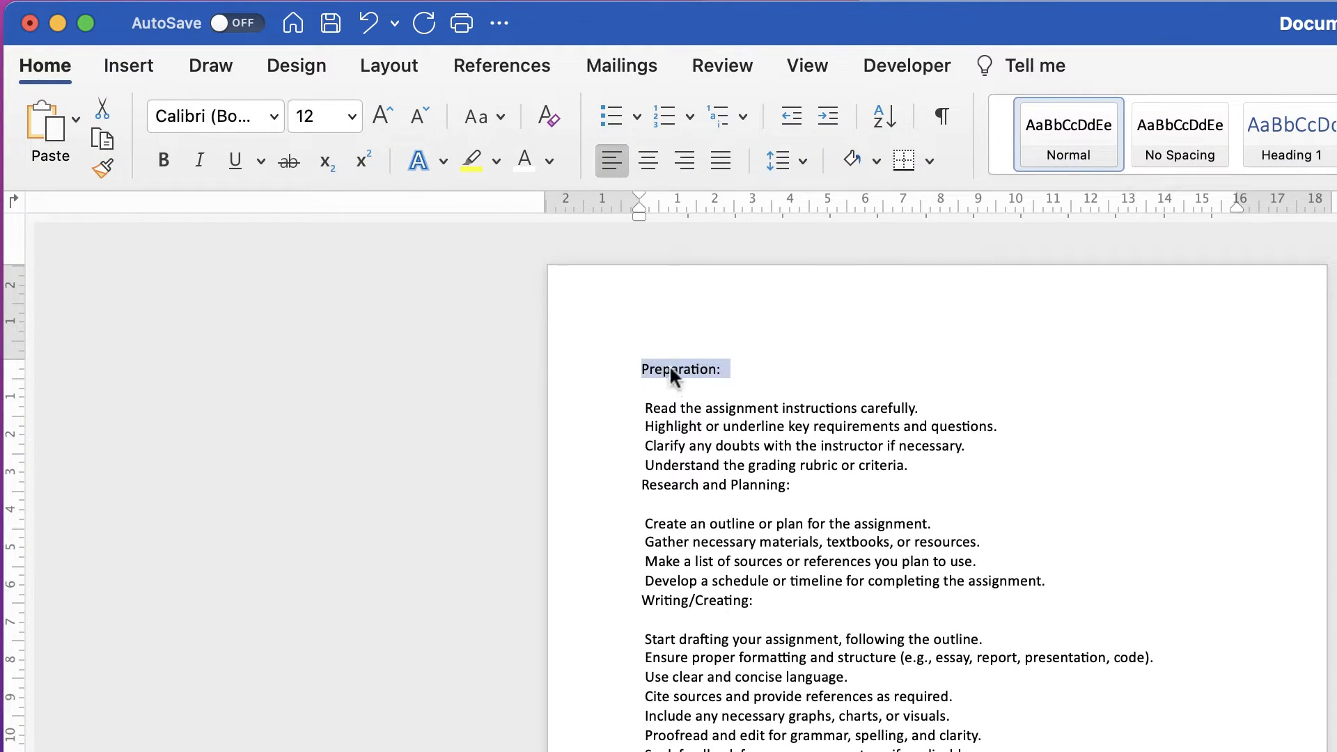
{"action": "left_click", "coordinate": [165, 154]}
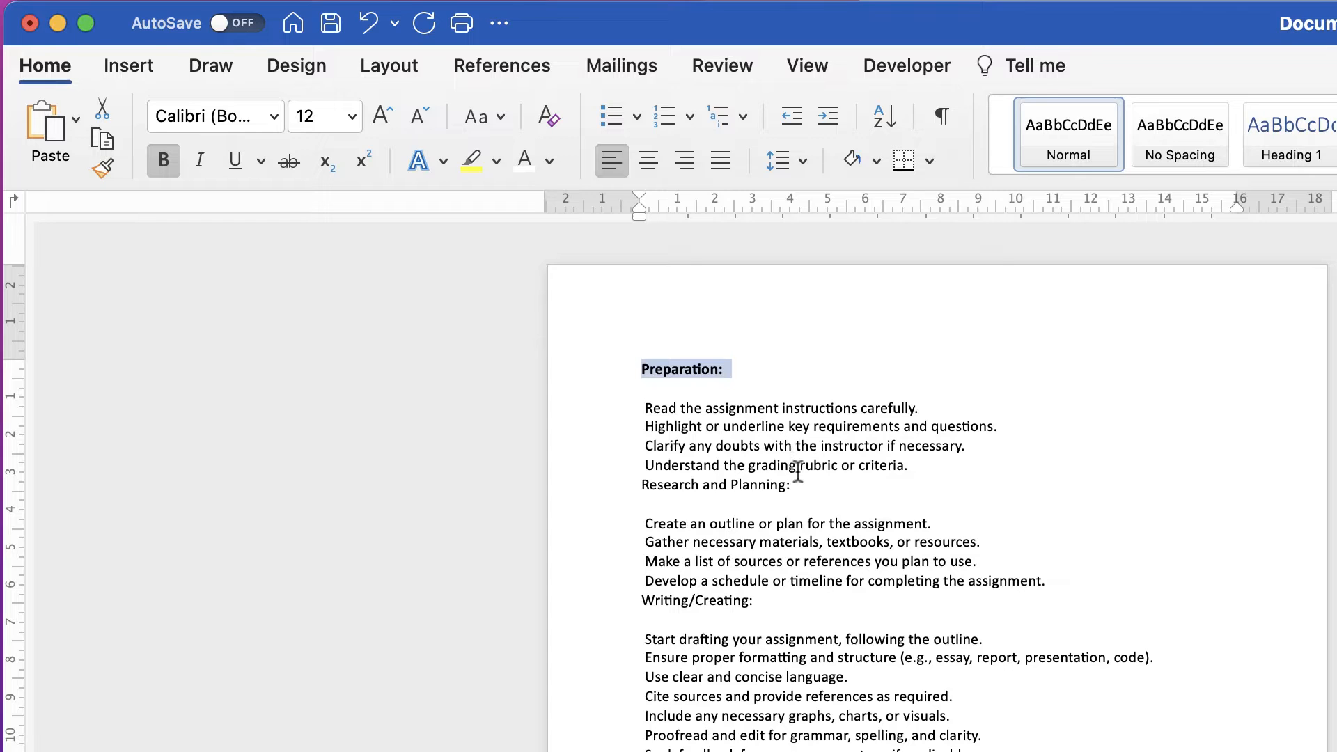
{"action": "left_click", "coordinate": [915, 465]}
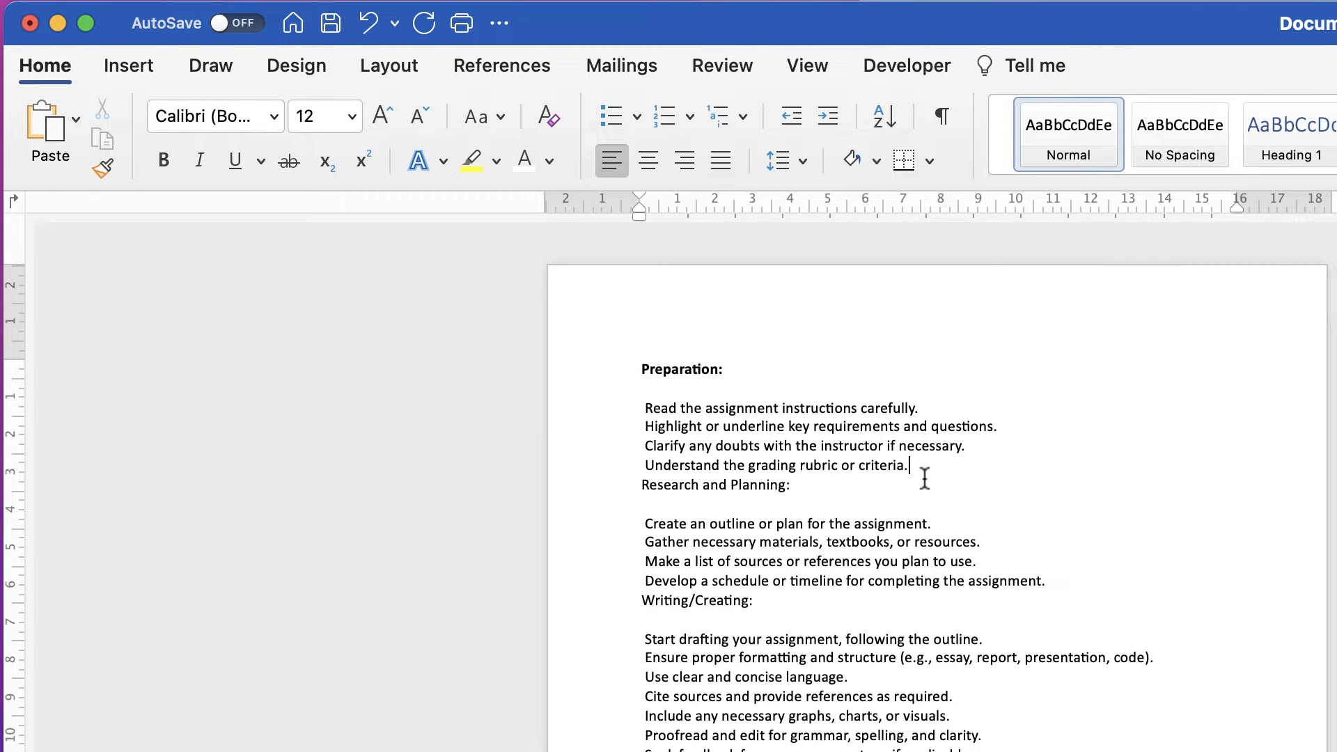
{"action": "key", "text": "Return"}
{"action": "key", "text": "Down"}
{"action": "key", "text": "shift+Down"}
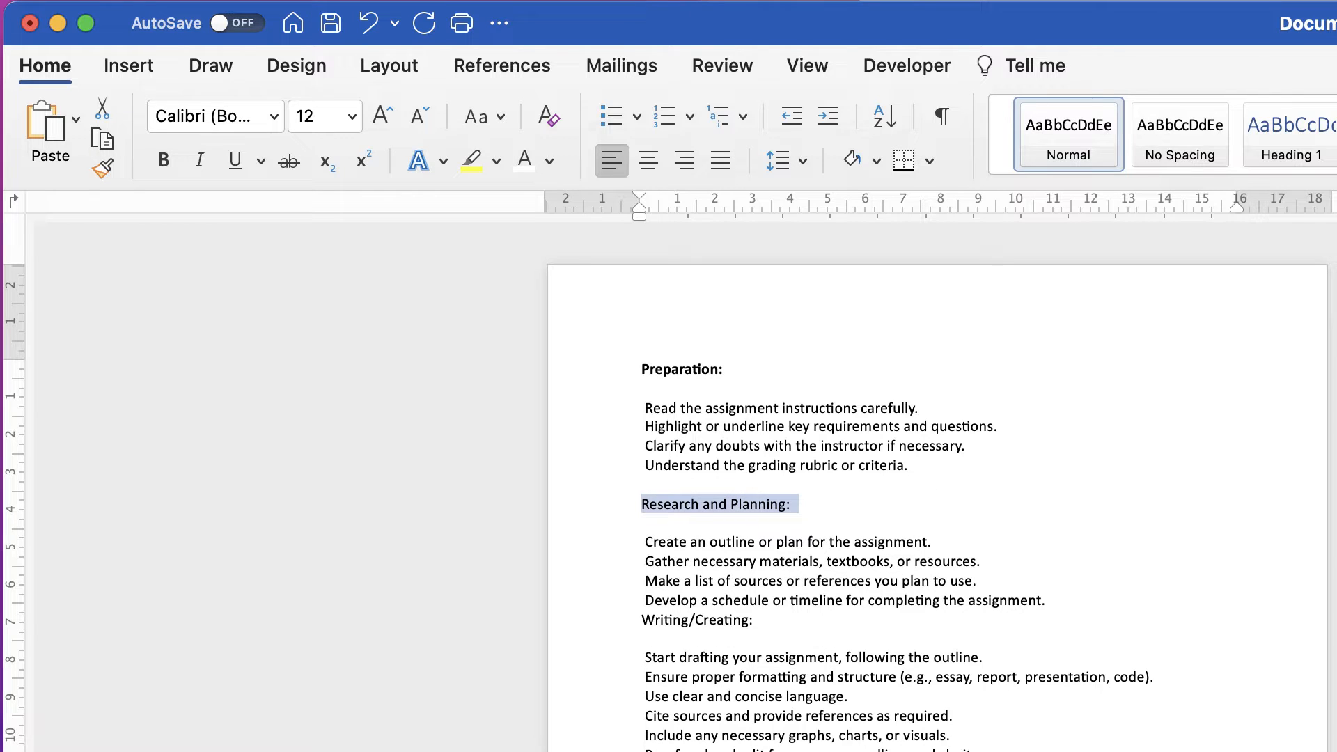
{"action": "key", "text": "super+b"}
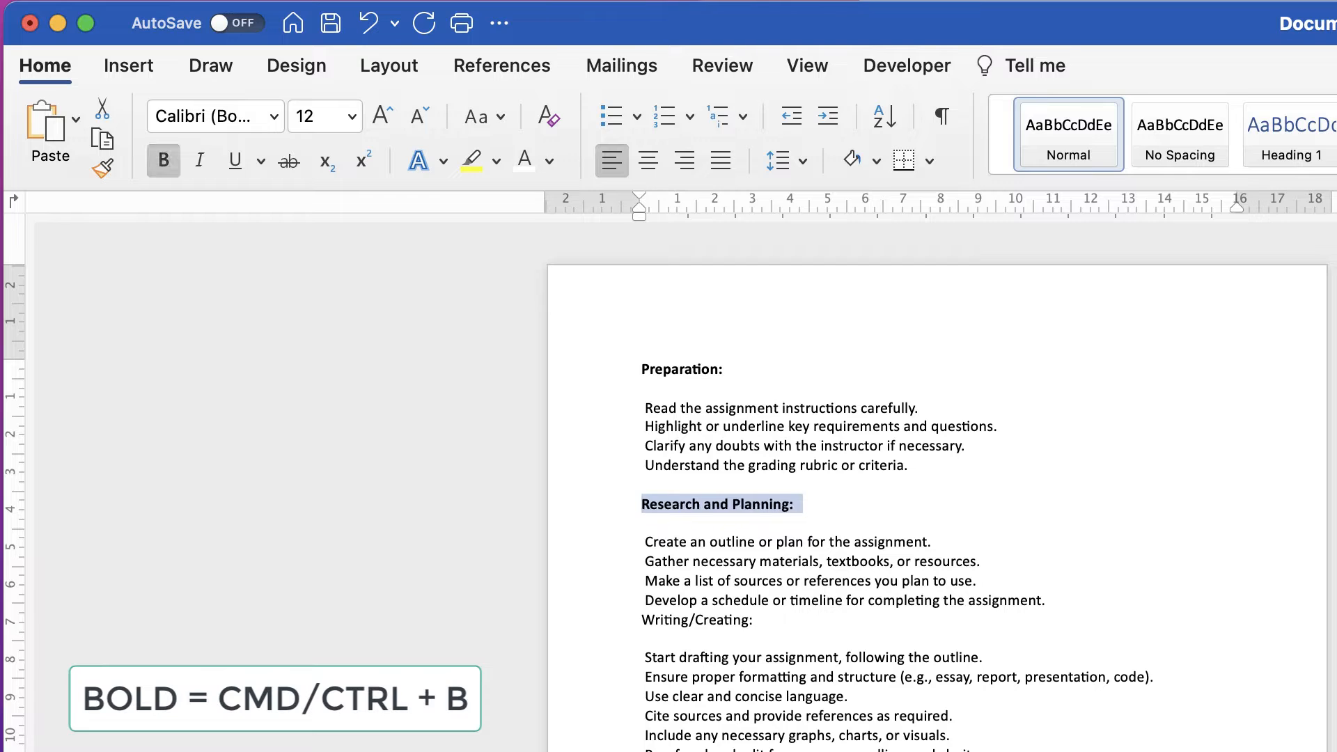
- Add a blank line above the Writing/Creating heading and make it bold, repeating this for the remaining section headings
{"action": "left_click", "coordinate": [1047, 600]}
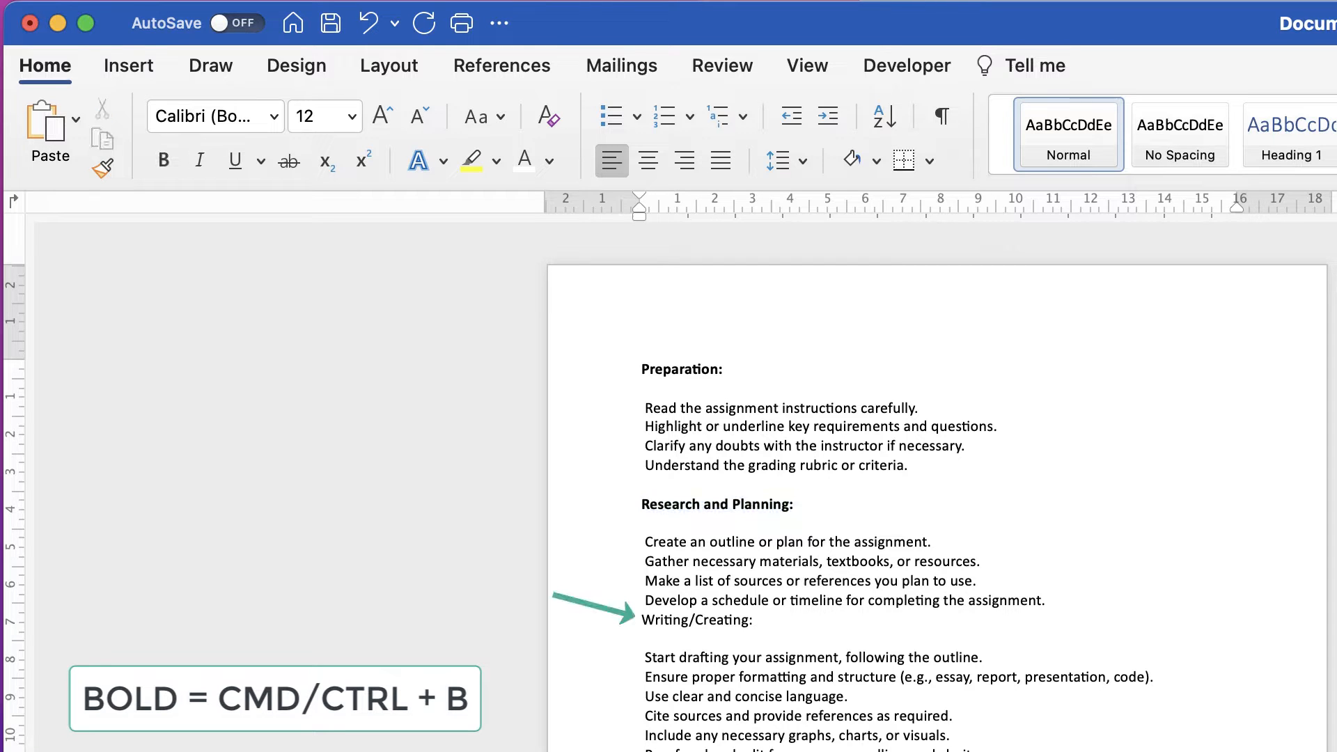
{"action": "key", "text": "Return"}
{"action": "left_click_drag", "start_coordinate": [755, 639], "coordinate": [641, 639]}
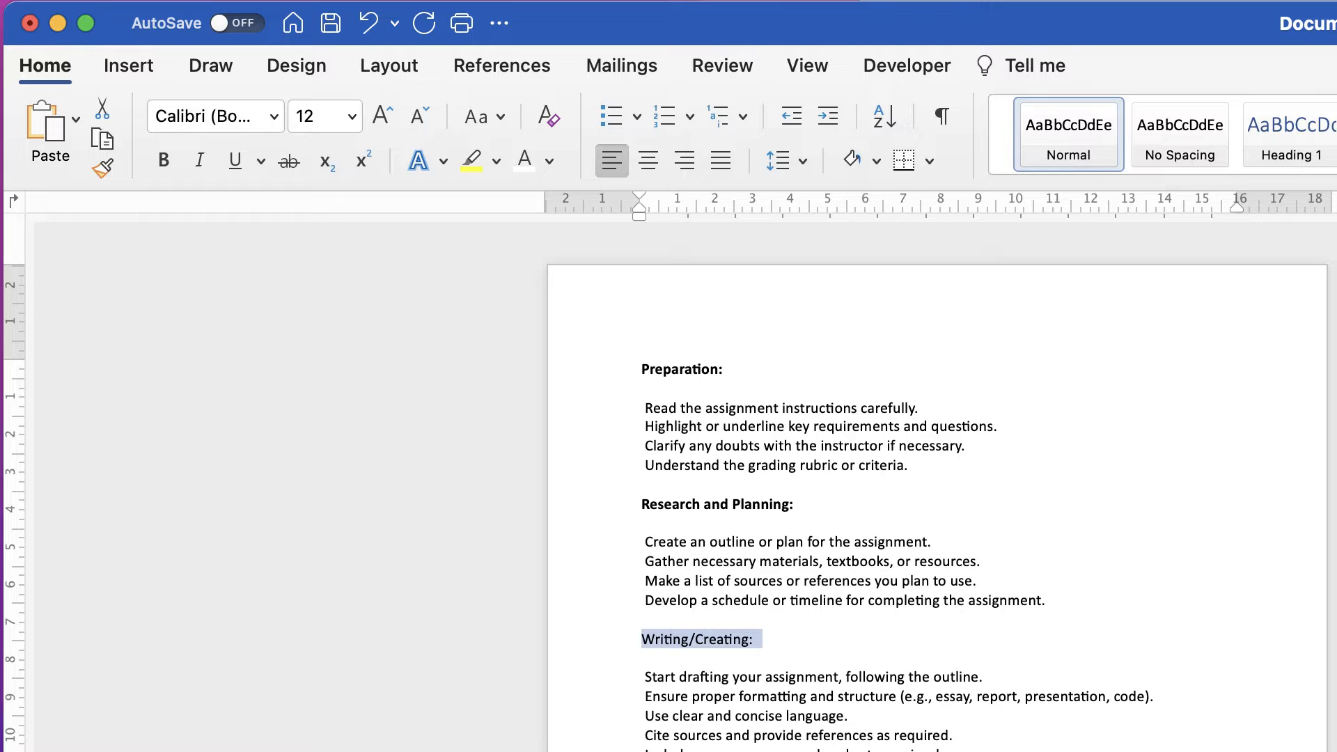
{"action": "key", "text": "super+b"}
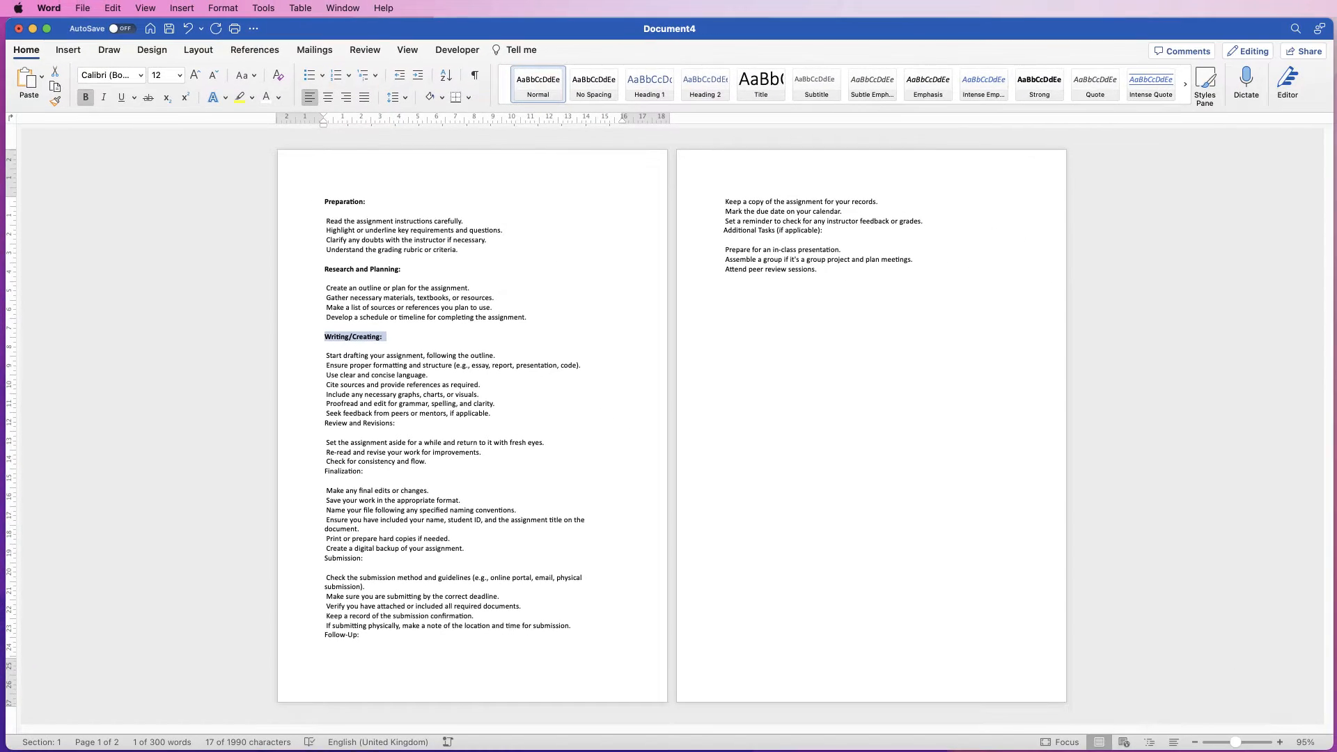
{"action": "left_click", "coordinate": [324, 424]}
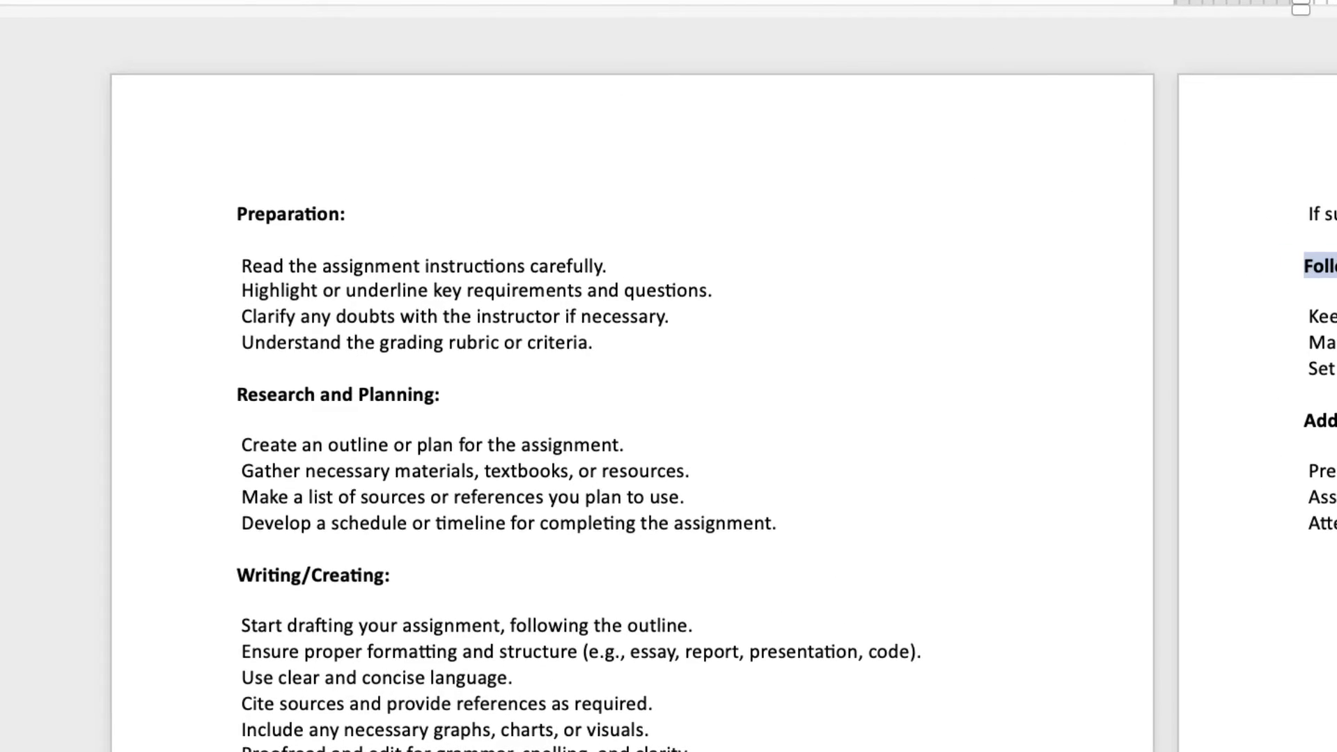
- Insert six blank lines above the Preparation heading on the first page
{"action": "left_click", "coordinate": [237, 214]}
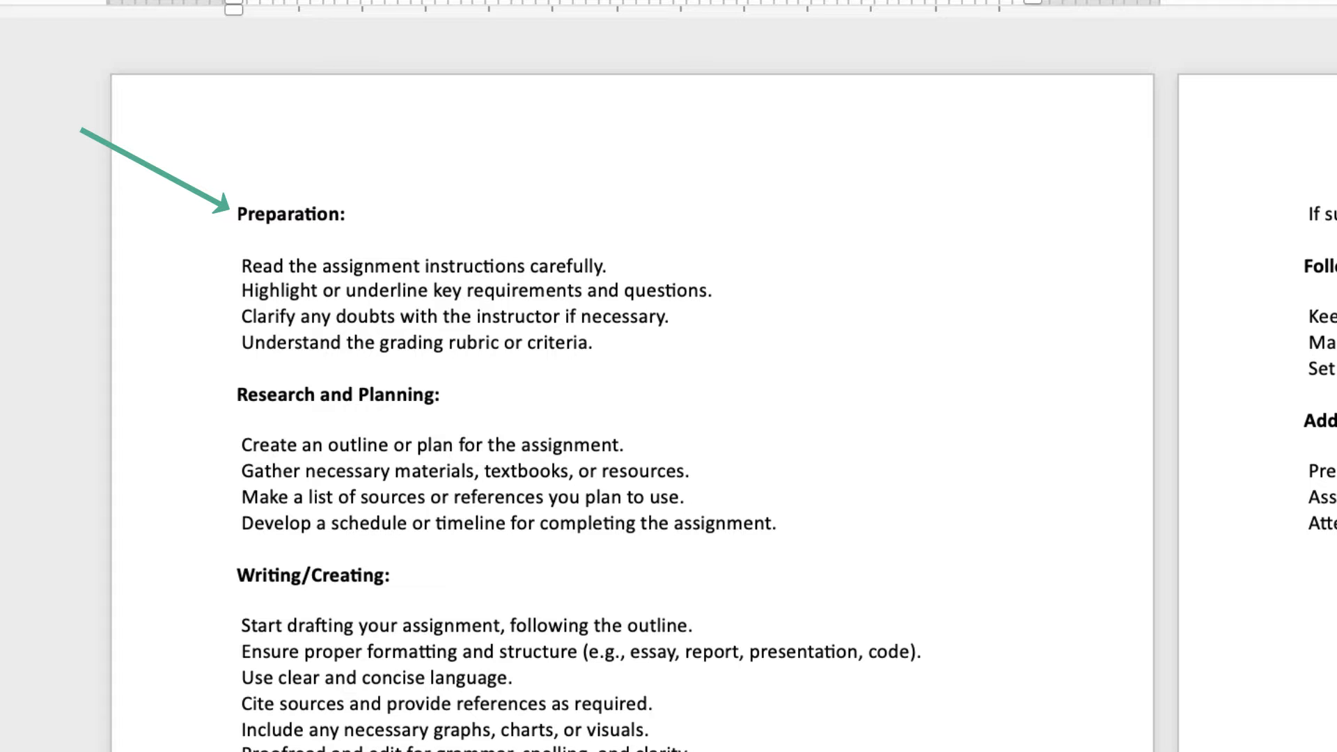
{"action": "key", "text": "Return"}
{"action": "key", "text": "Return"}
{"action": "key", "text": "Return"}
{"action": "key", "text": "Return"}
{"action": "key", "text": "Return"}
{"action": "key", "text": "Return"}
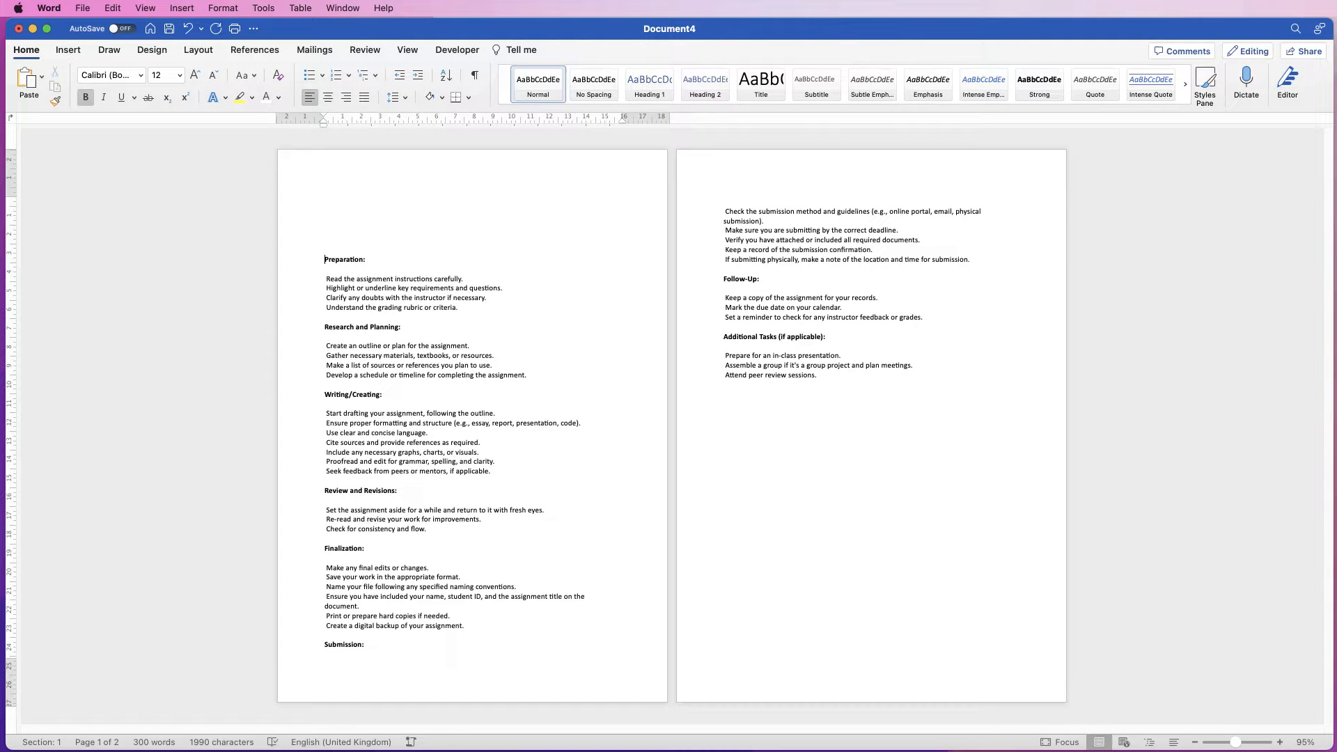
- Convert all the checklist text into a two-column table, separating the text at tabs
{"action": "left_click_drag", "start_coordinate": [817, 376], "coordinate": [324, 259]}
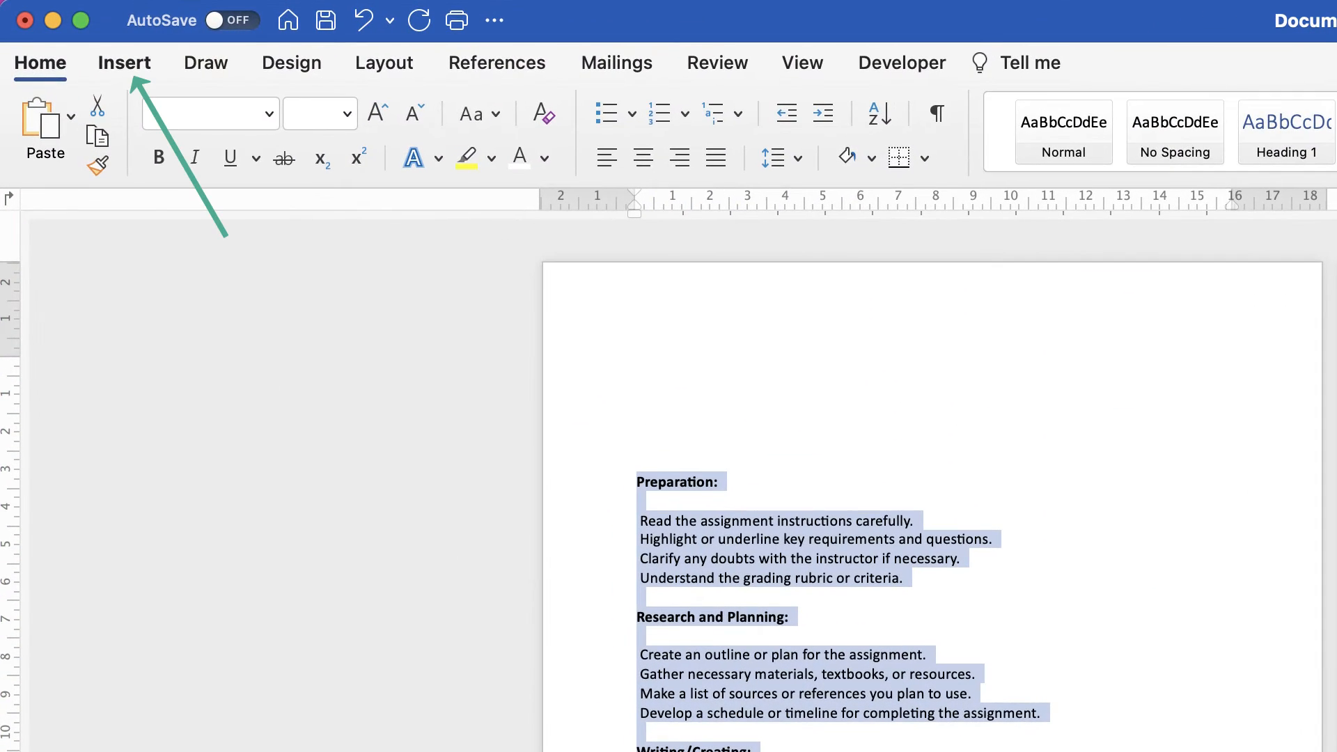
{"action": "left_click", "coordinate": [124, 63]}
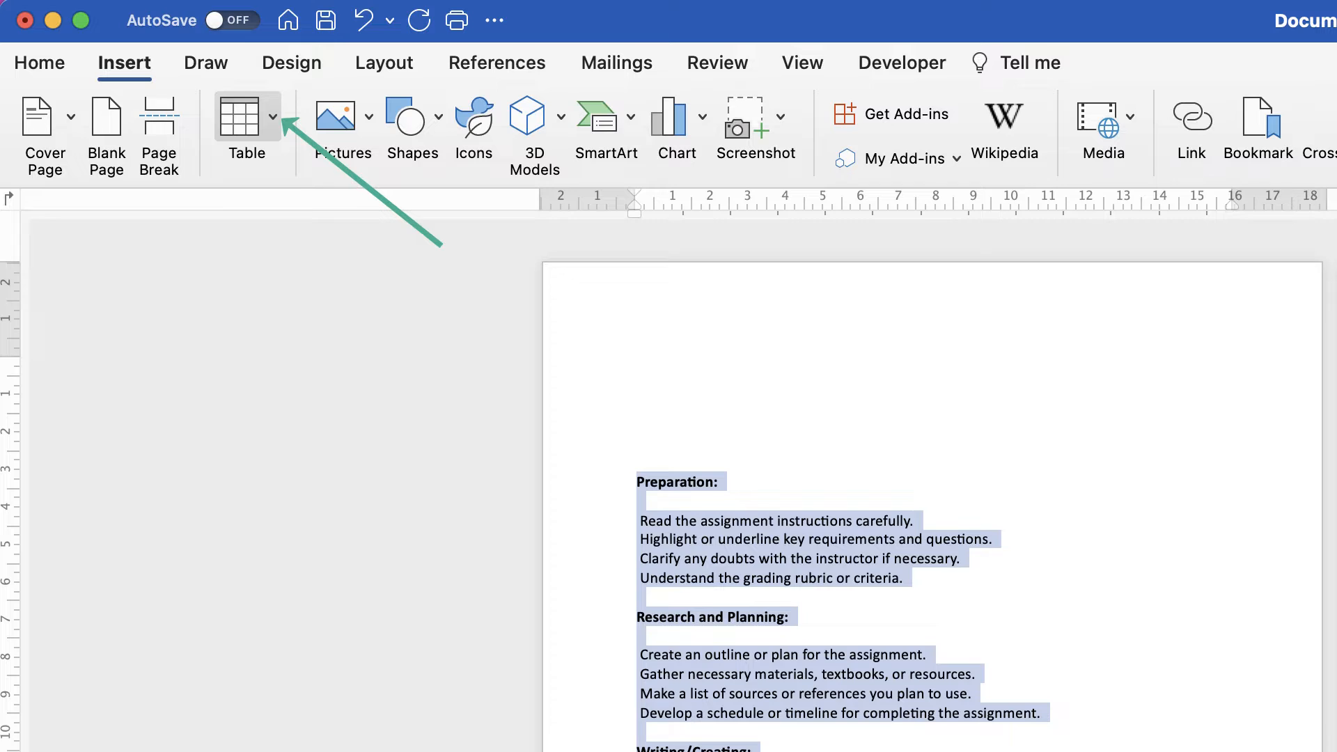
{"action": "left_click", "coordinate": [247, 117]}
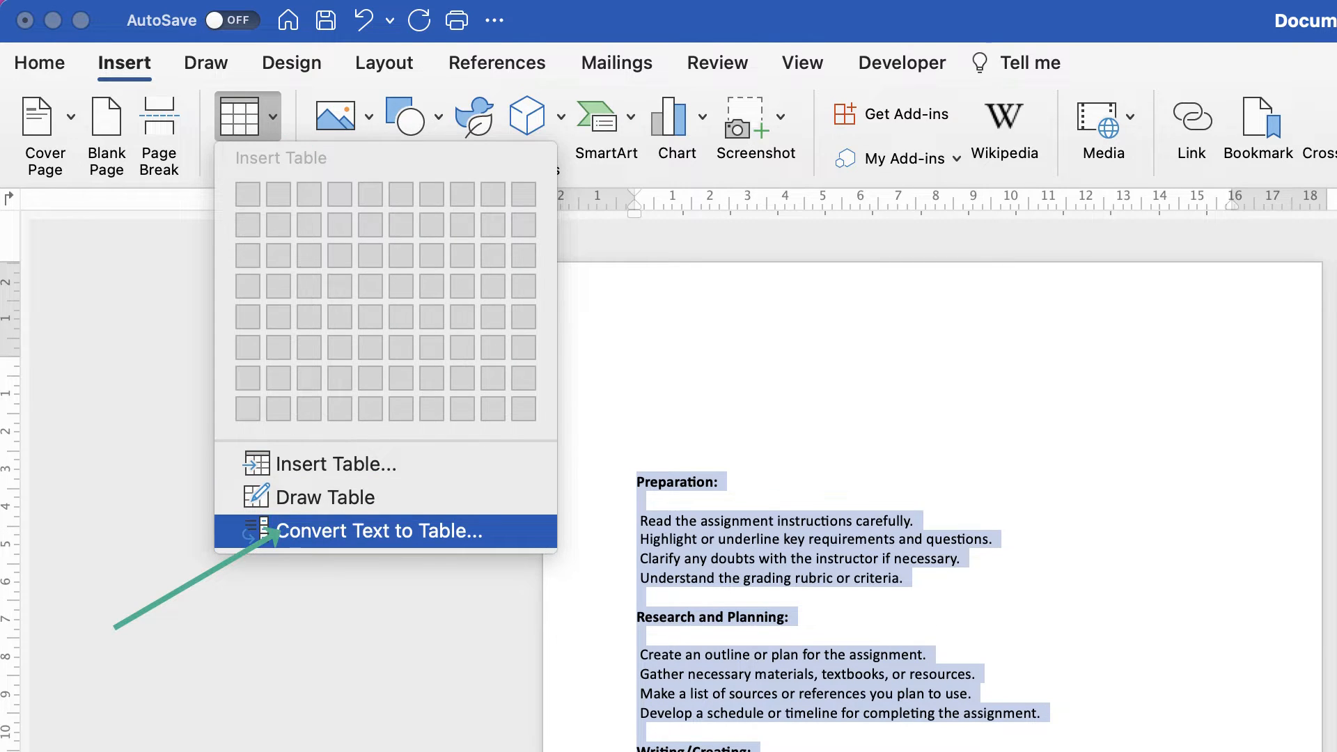
{"action": "left_click", "coordinate": [379, 530]}
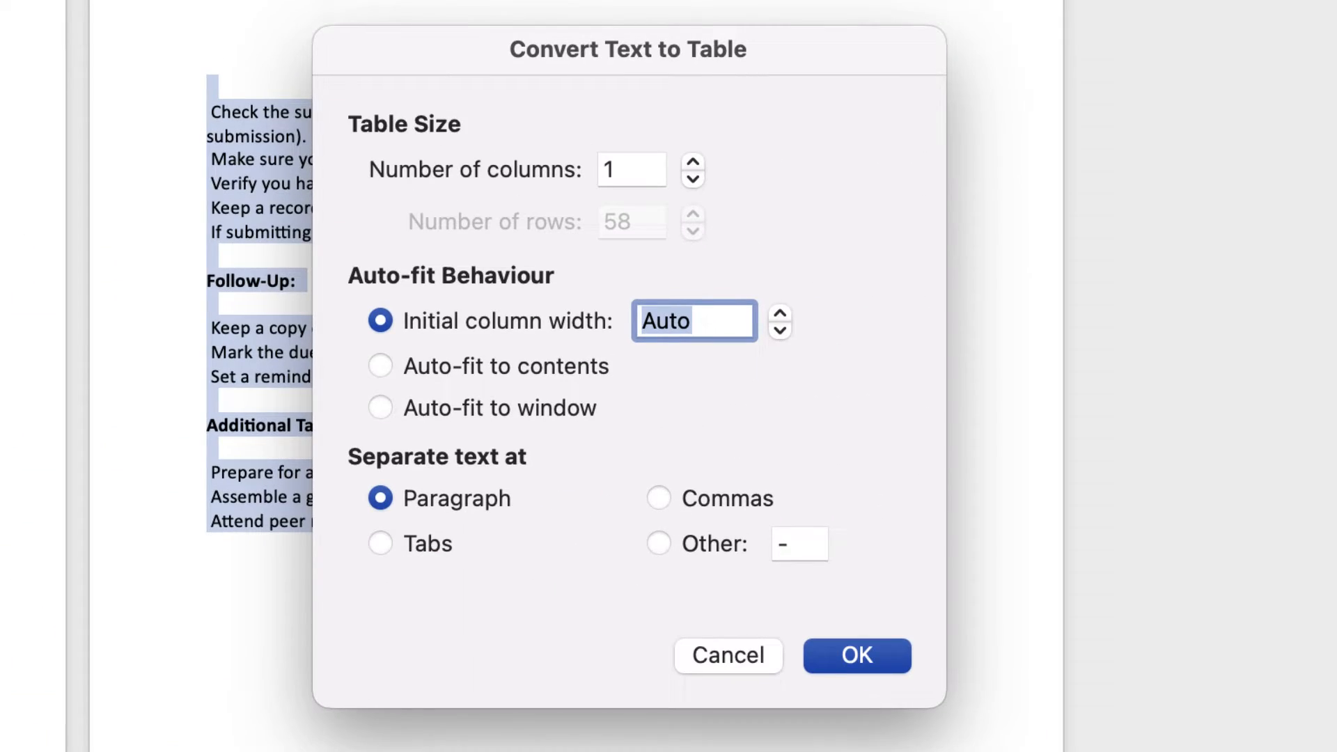
{"action": "left_click", "coordinate": [381, 543]}
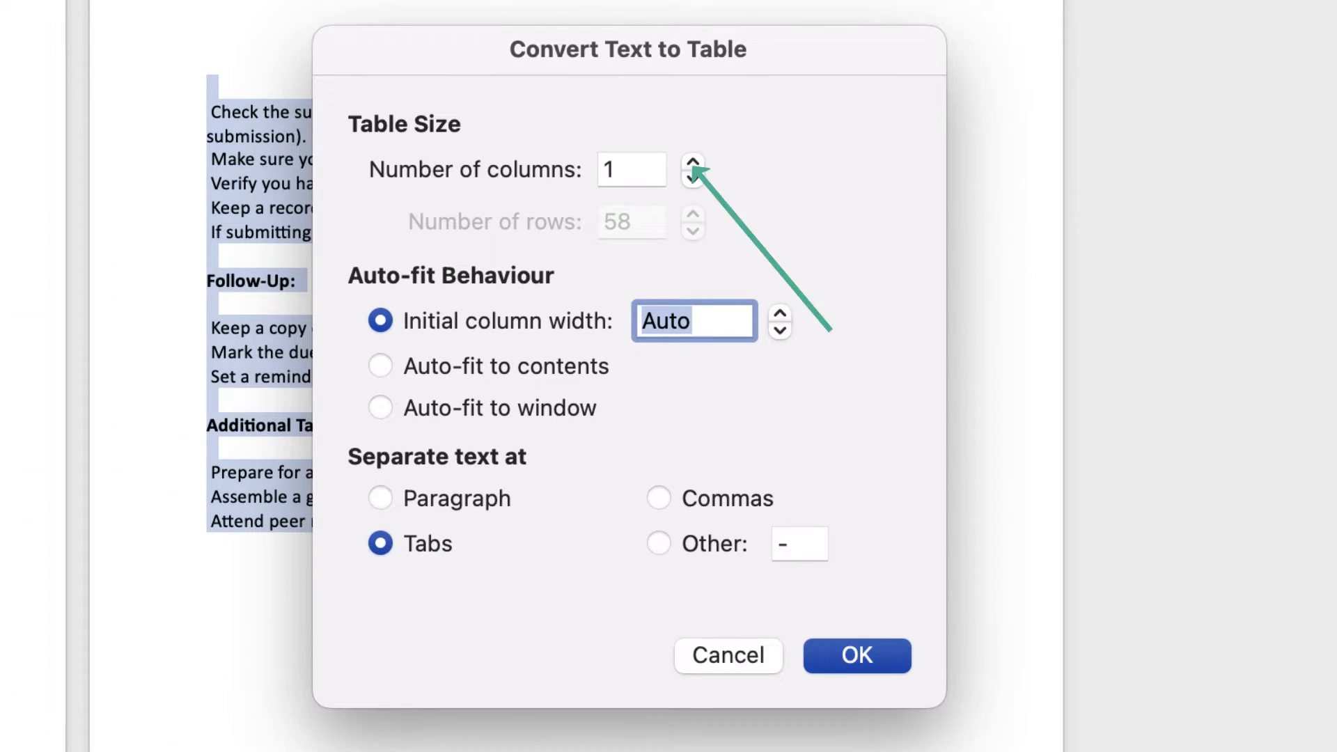
{"action": "left_click", "coordinate": [693, 161]}
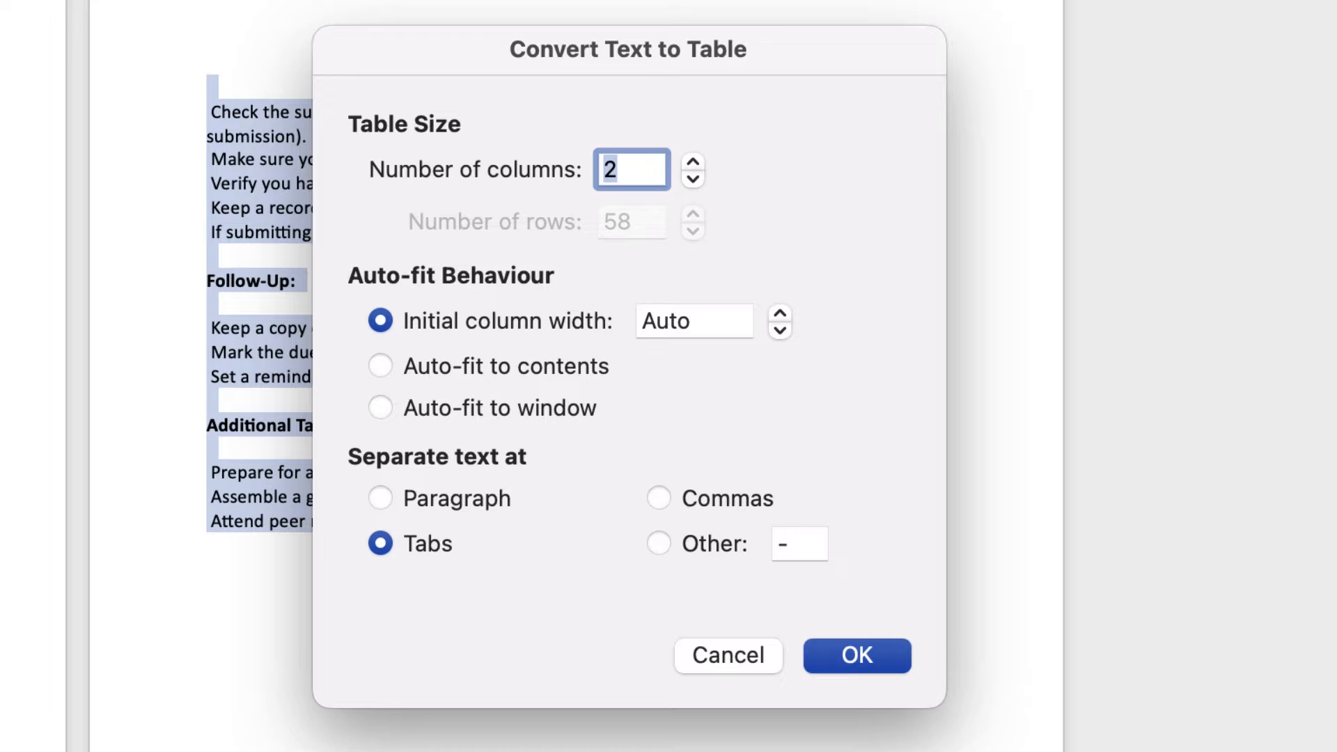
{"action": "key", "text": "Return"}
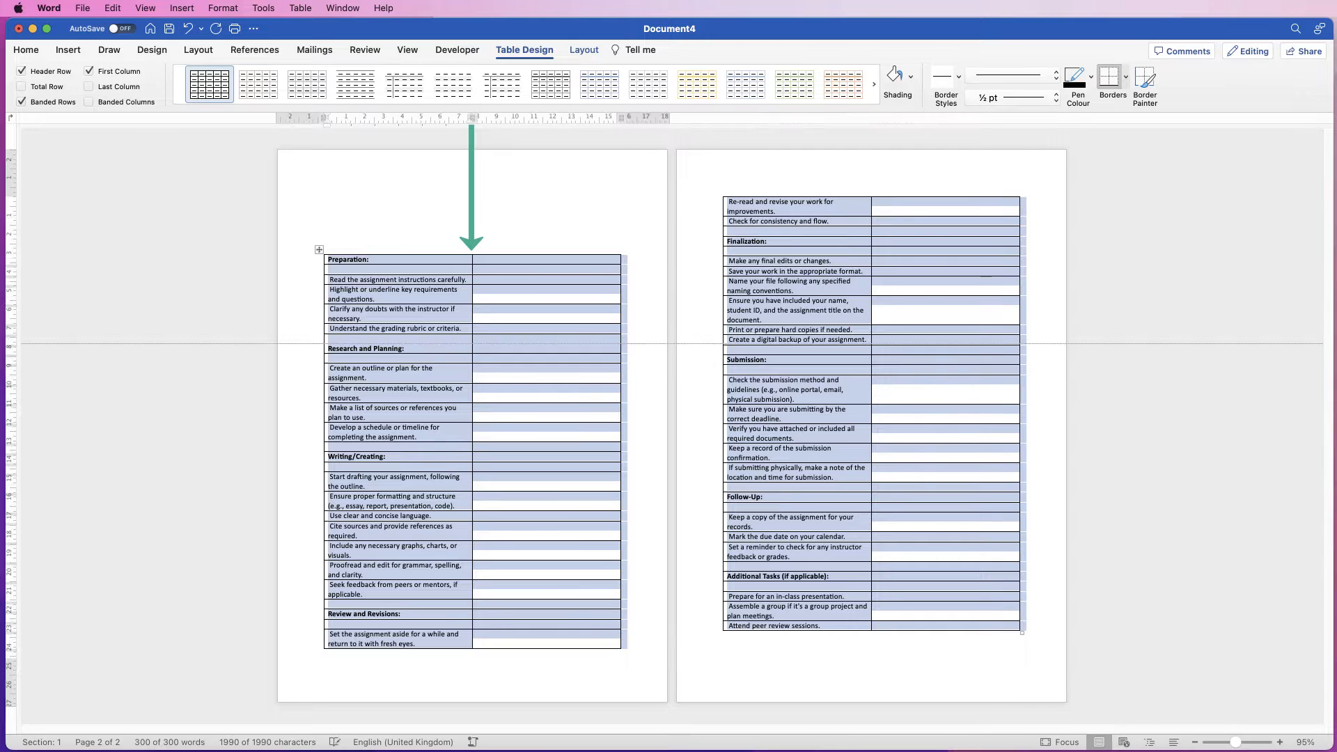
- Widen the table's first column so that the second becomes a narrow checkbox column, with the whole table selected
{"action": "left_click", "coordinate": [311, 349]}
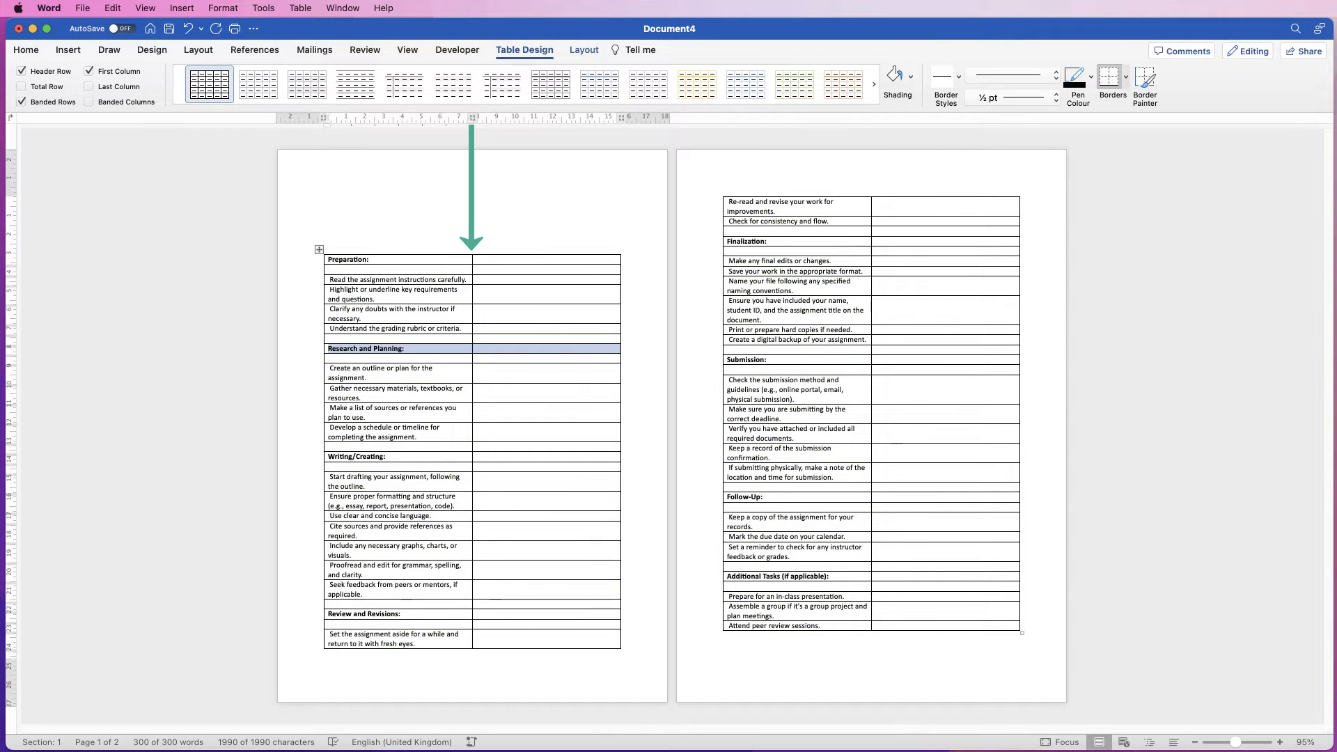
{"action": "left_click", "coordinate": [319, 249]}
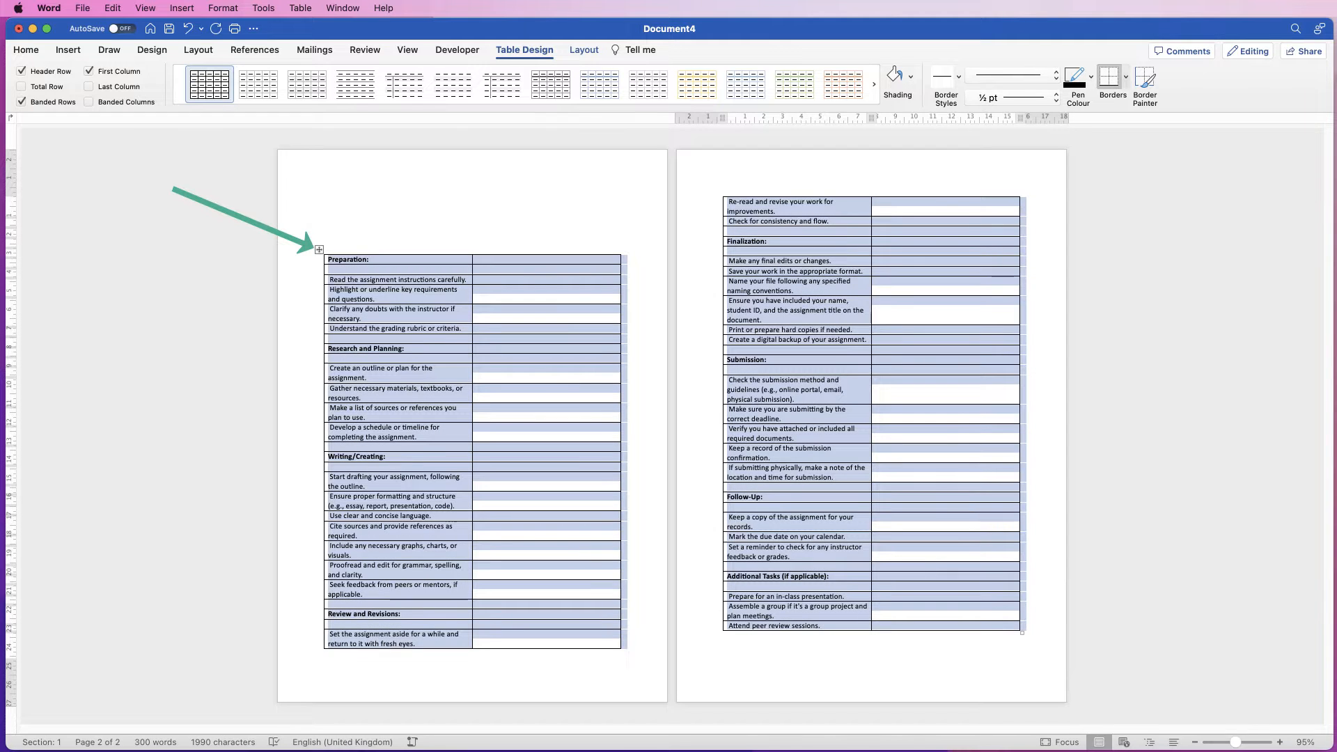
{"action": "left_click_drag", "start_coordinate": [473, 259], "coordinate": [603, 260]}
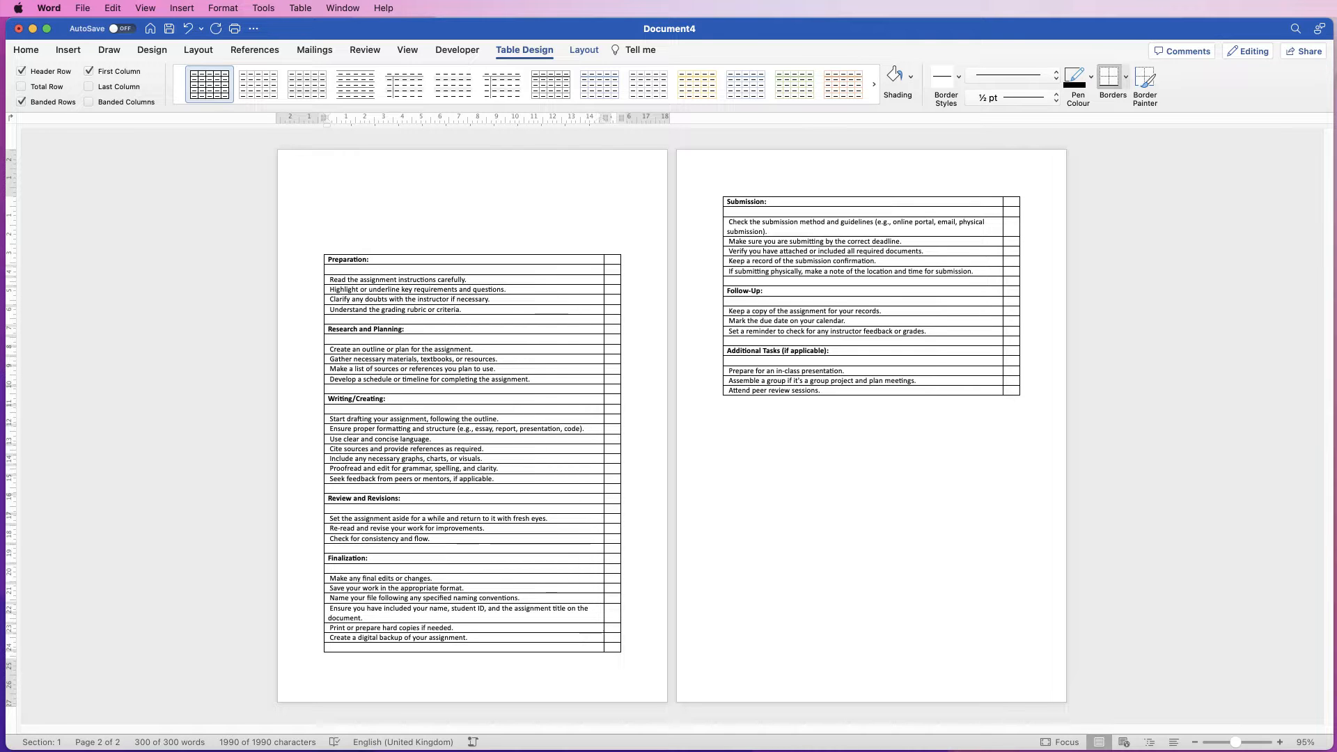
{"action": "key", "text": "super+z"}
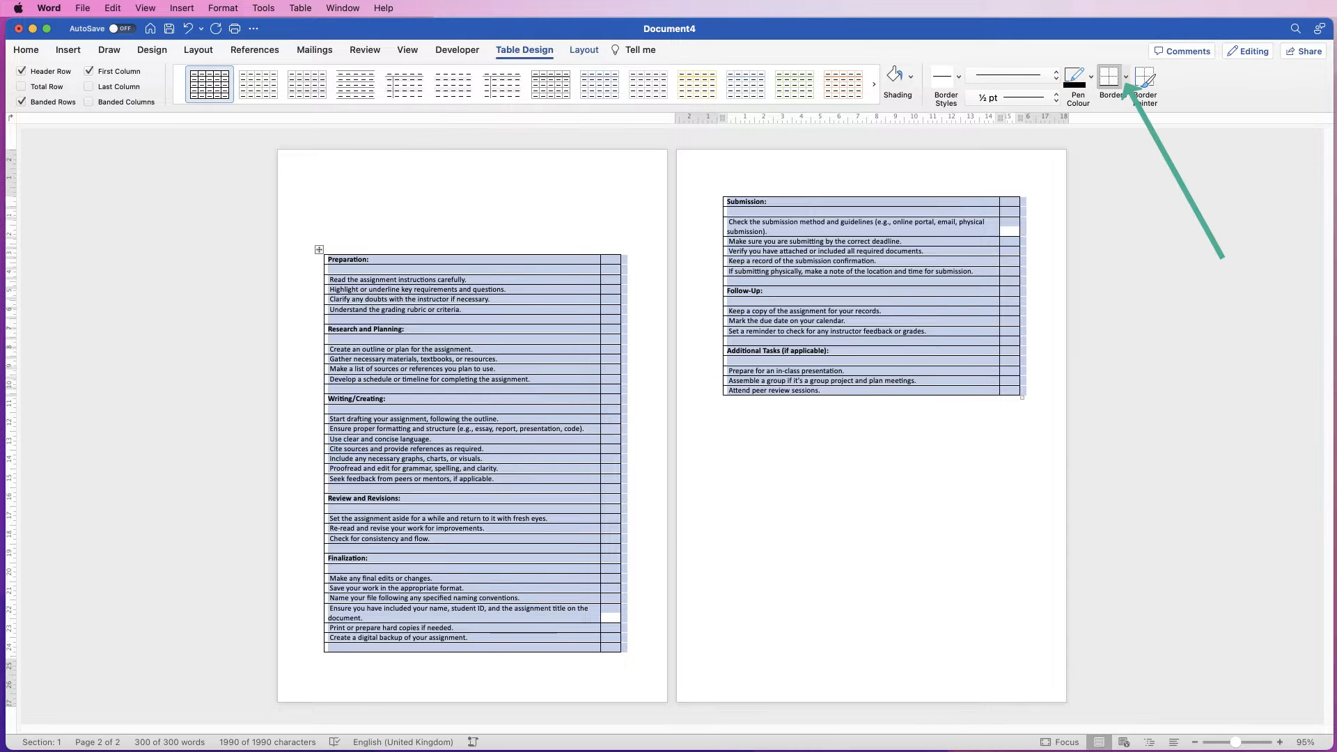
- Remove all borders from the whole table and turn on the table gridlines
{"action": "left_click", "coordinate": [1125, 76]}
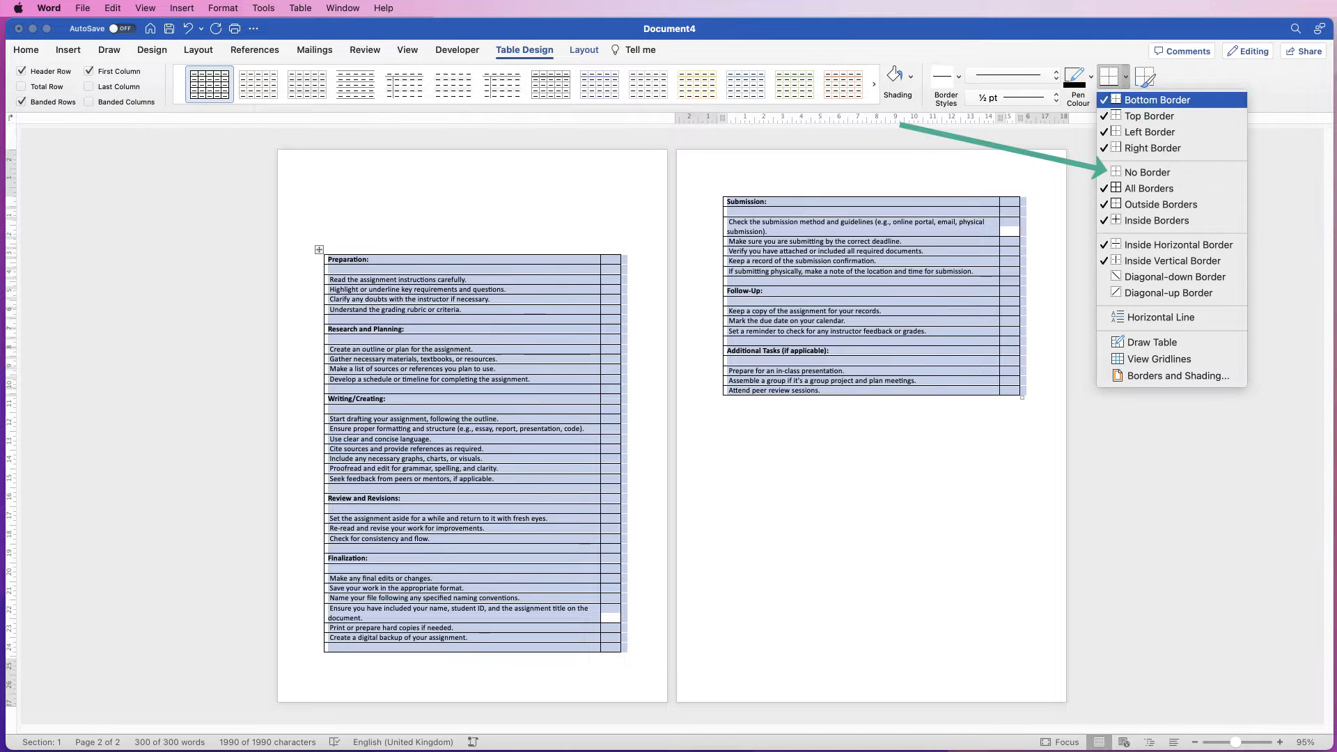
{"action": "left_click", "coordinate": [1147, 172]}
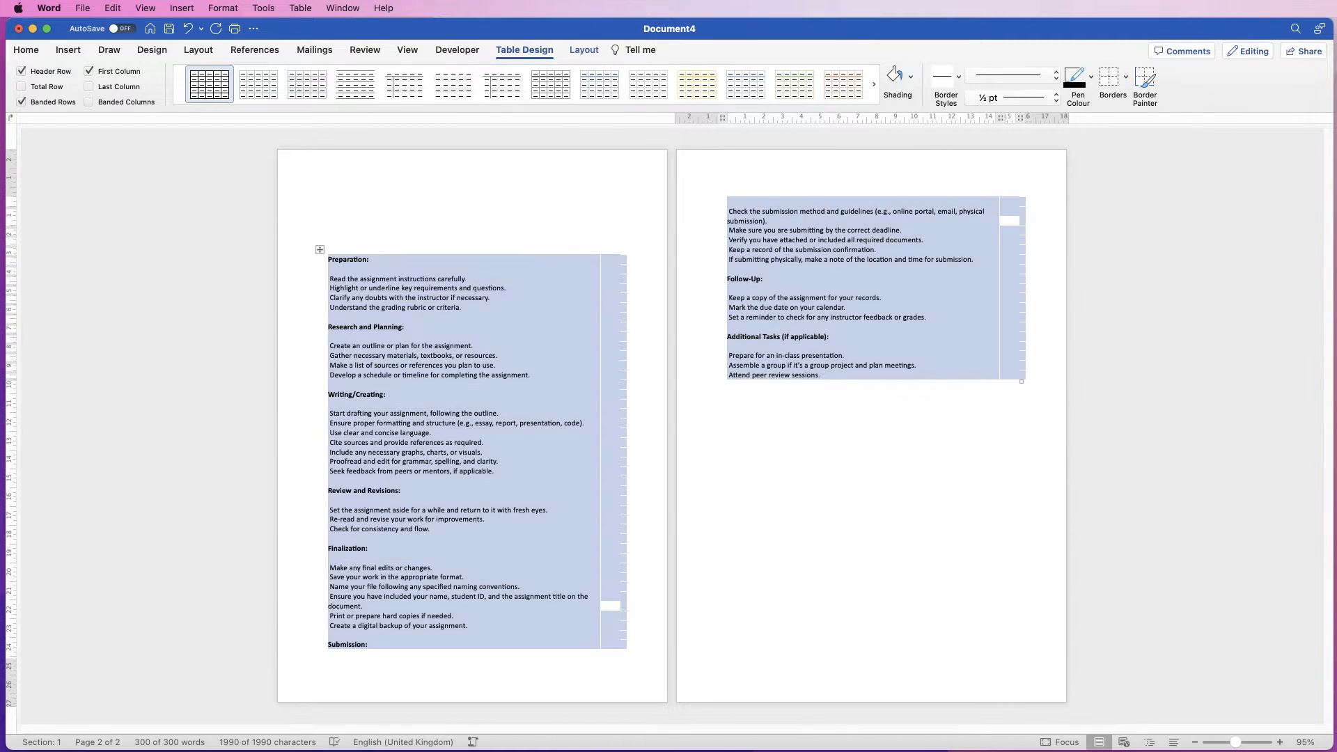
{"action": "left_click", "coordinate": [613, 418]}
{"action": "left_click", "coordinate": [1126, 77]}
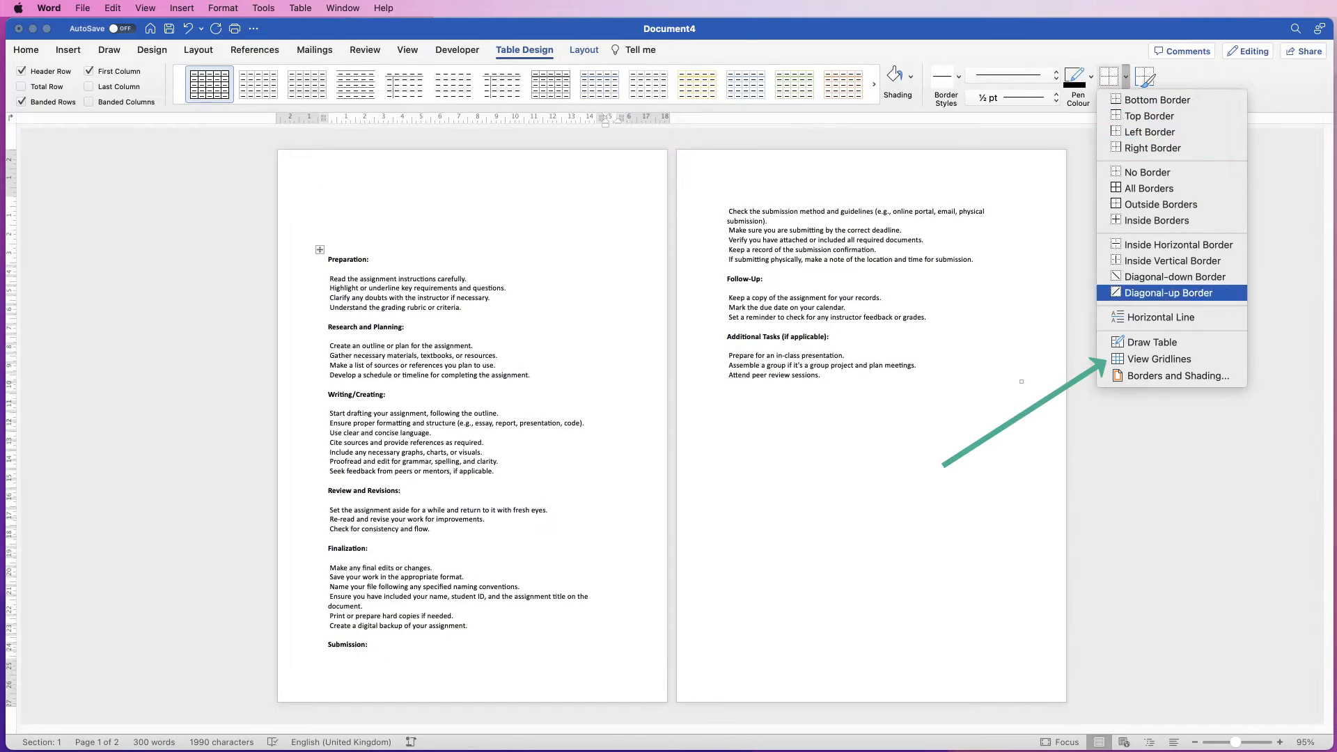
{"action": "left_click", "coordinate": [1147, 359]}
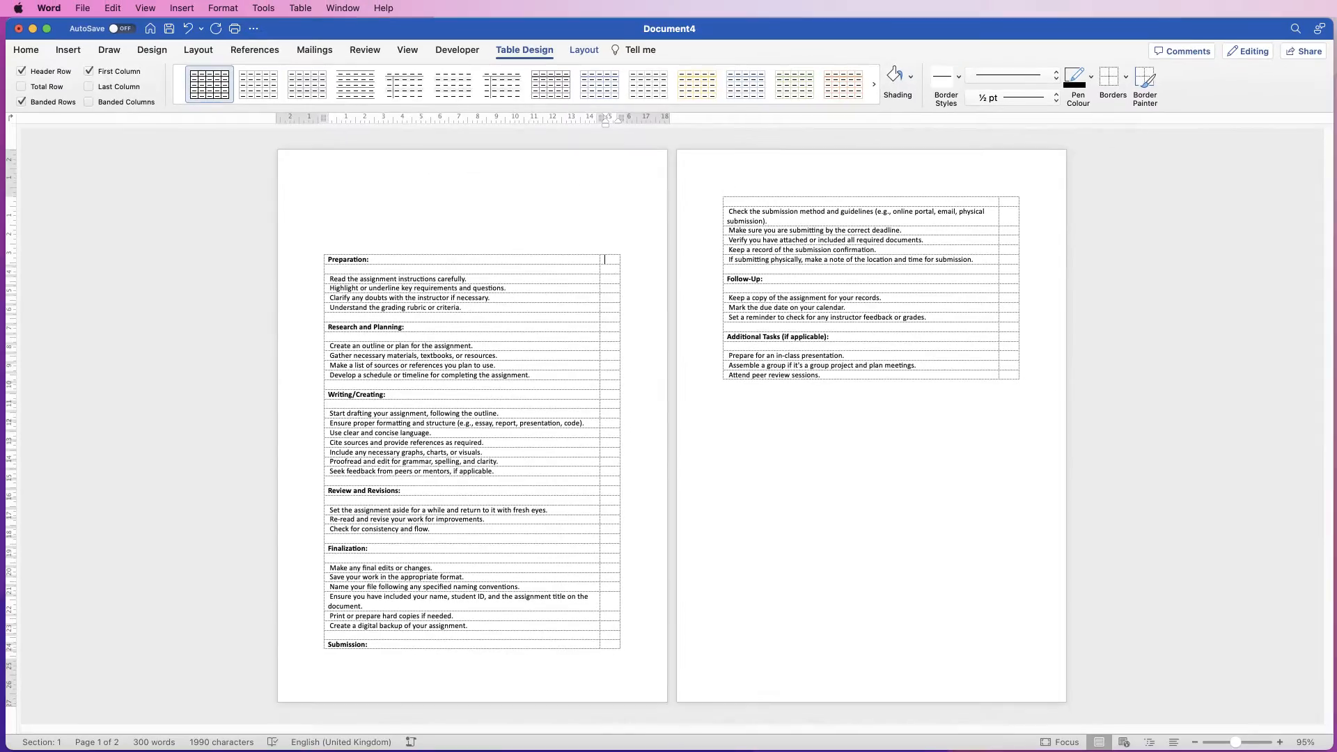
- Apply all borders to the narrow checkbox column of the table across both pages
{"action": "left_click_drag", "start_coordinate": [609, 259], "coordinate": [1009, 375]}
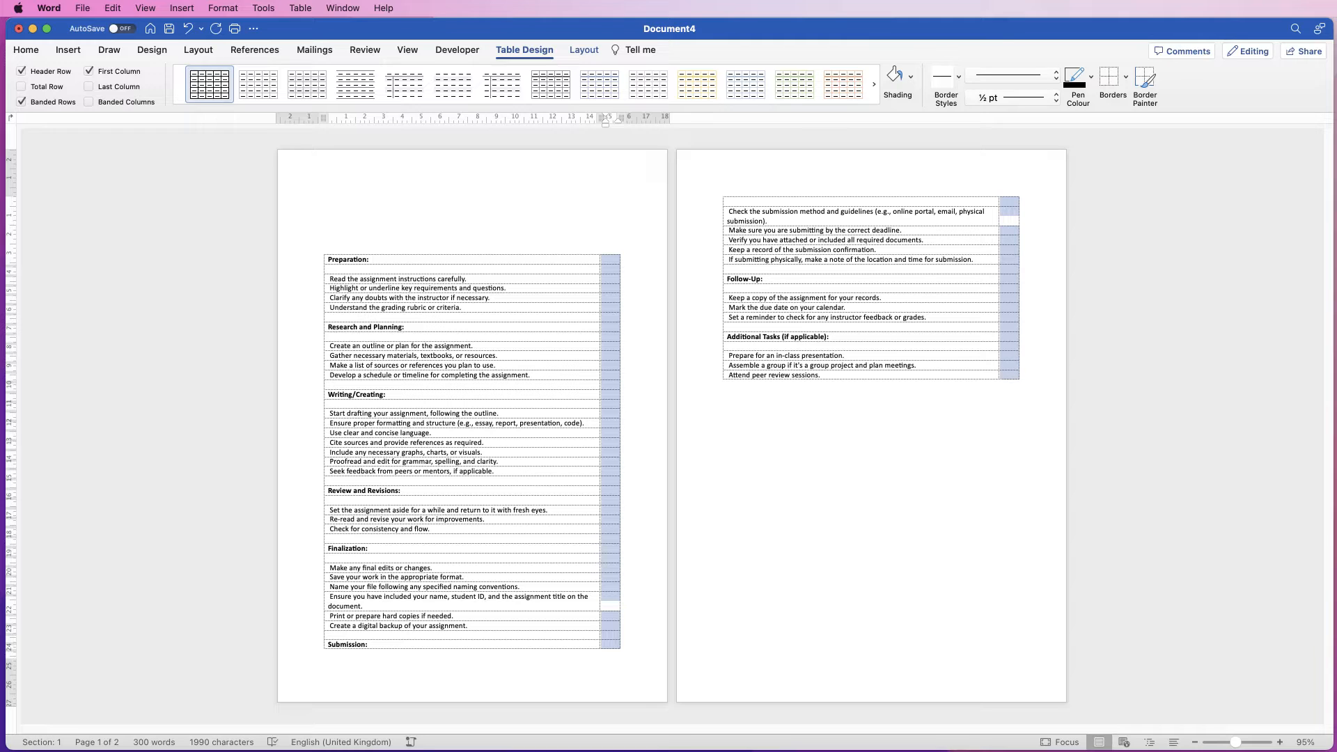
{"action": "left_click", "coordinate": [1125, 76]}
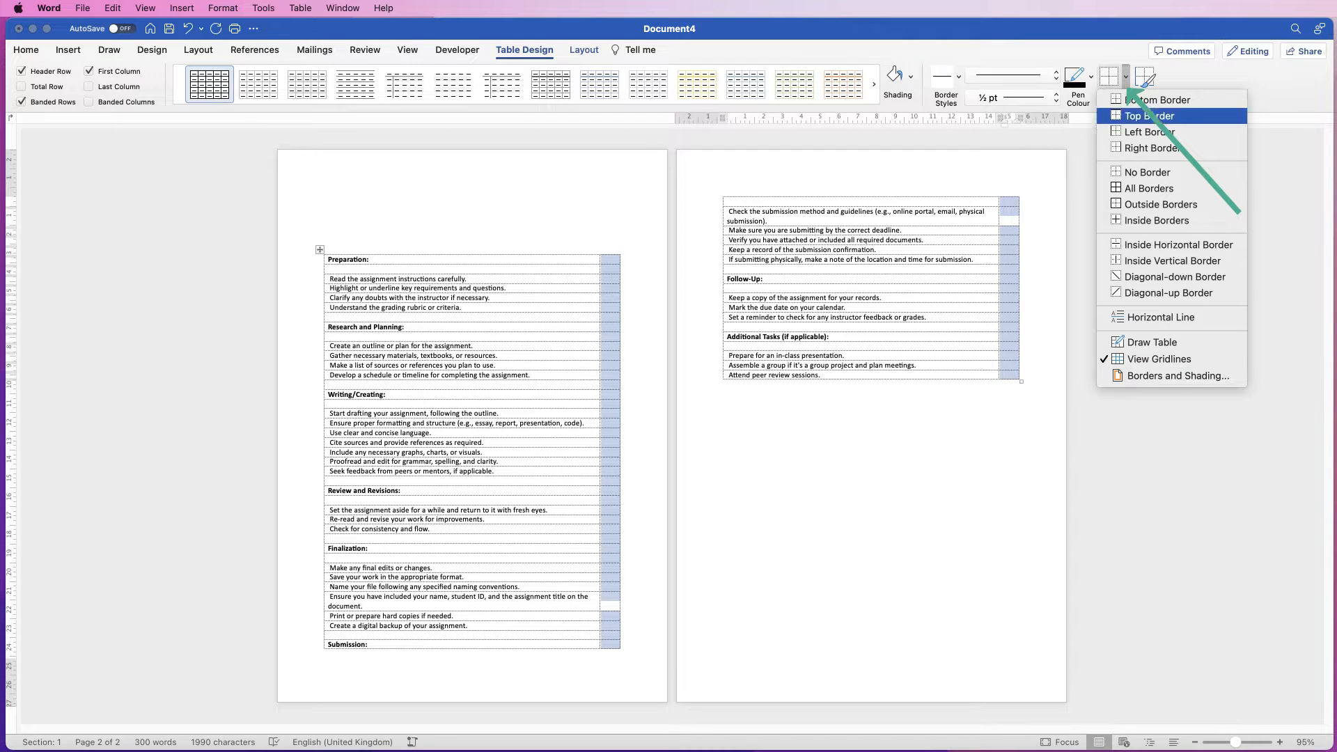
{"action": "left_click", "coordinate": [1148, 188]}
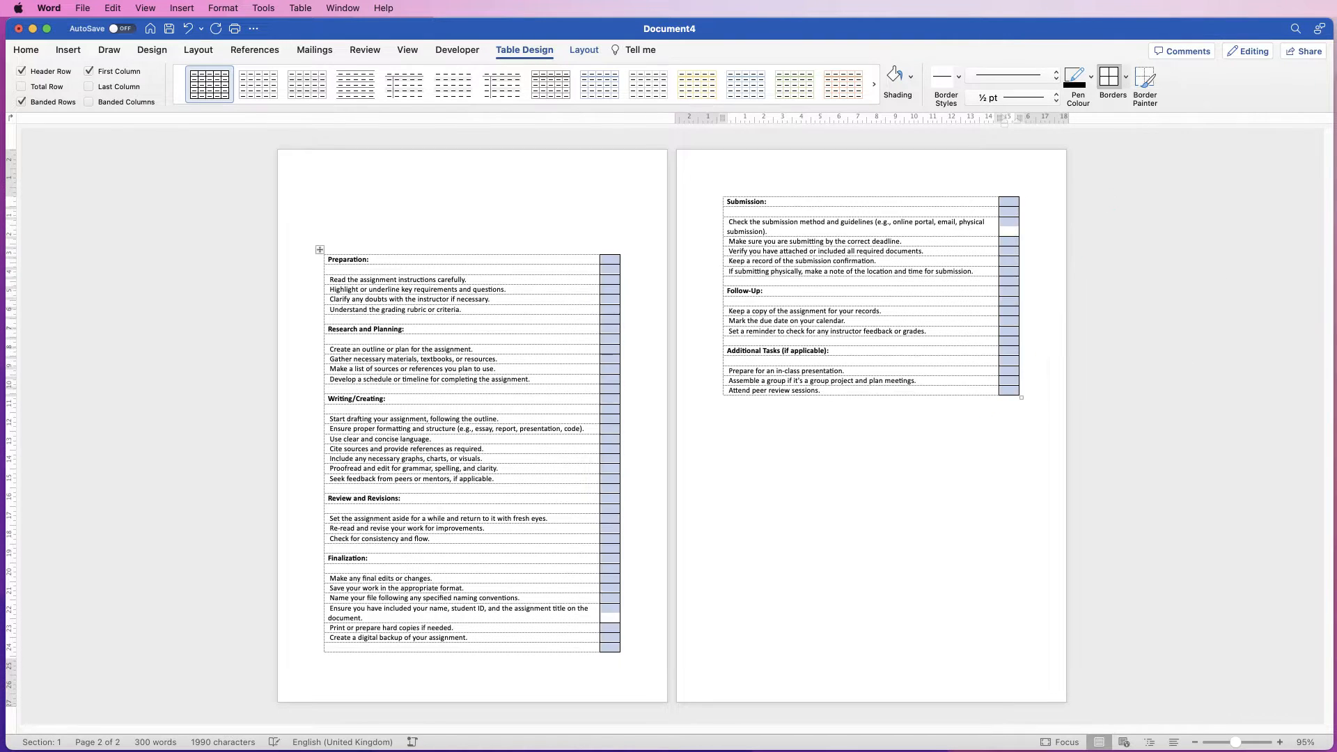
{"action": "left_click", "coordinate": [325, 201]}
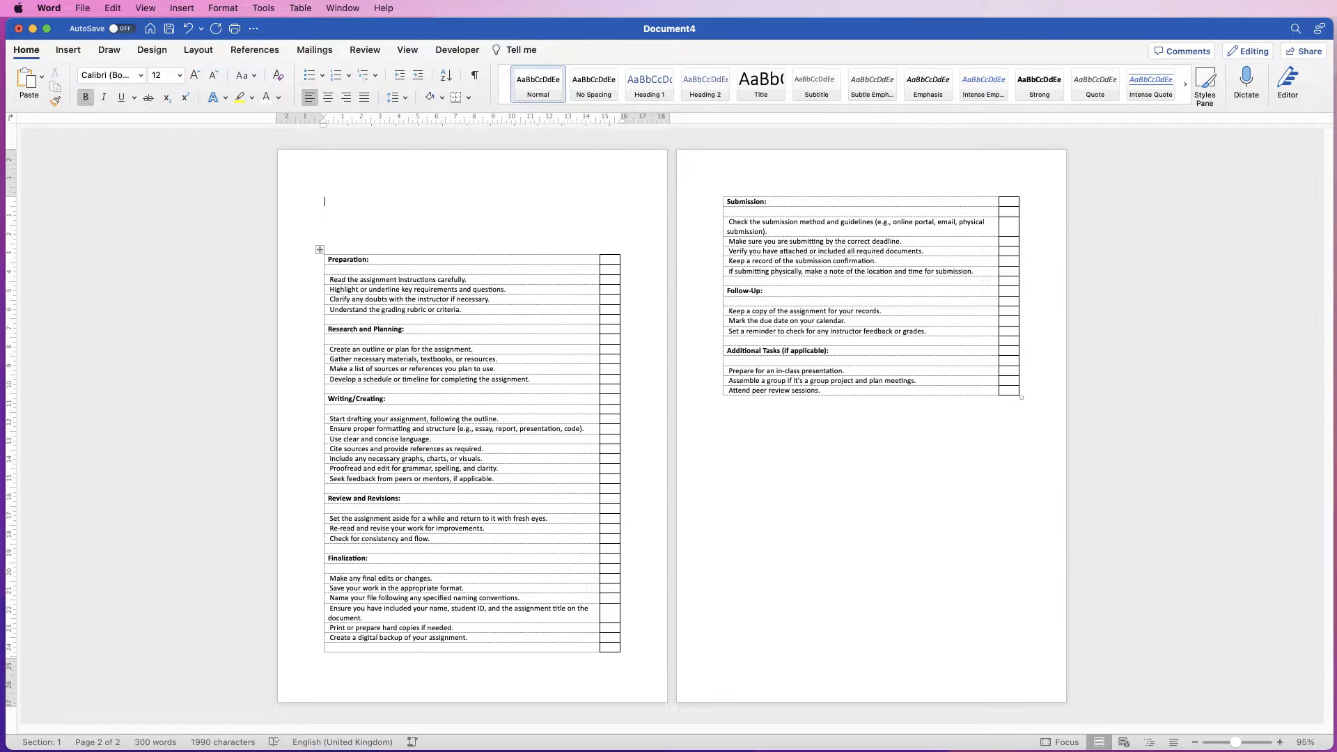
- Turn off the table gridlines so only the checkbox column's borders are displayed
{"action": "left_click", "coordinate": [330, 269]}
{"action": "left_click", "coordinate": [1125, 77]}
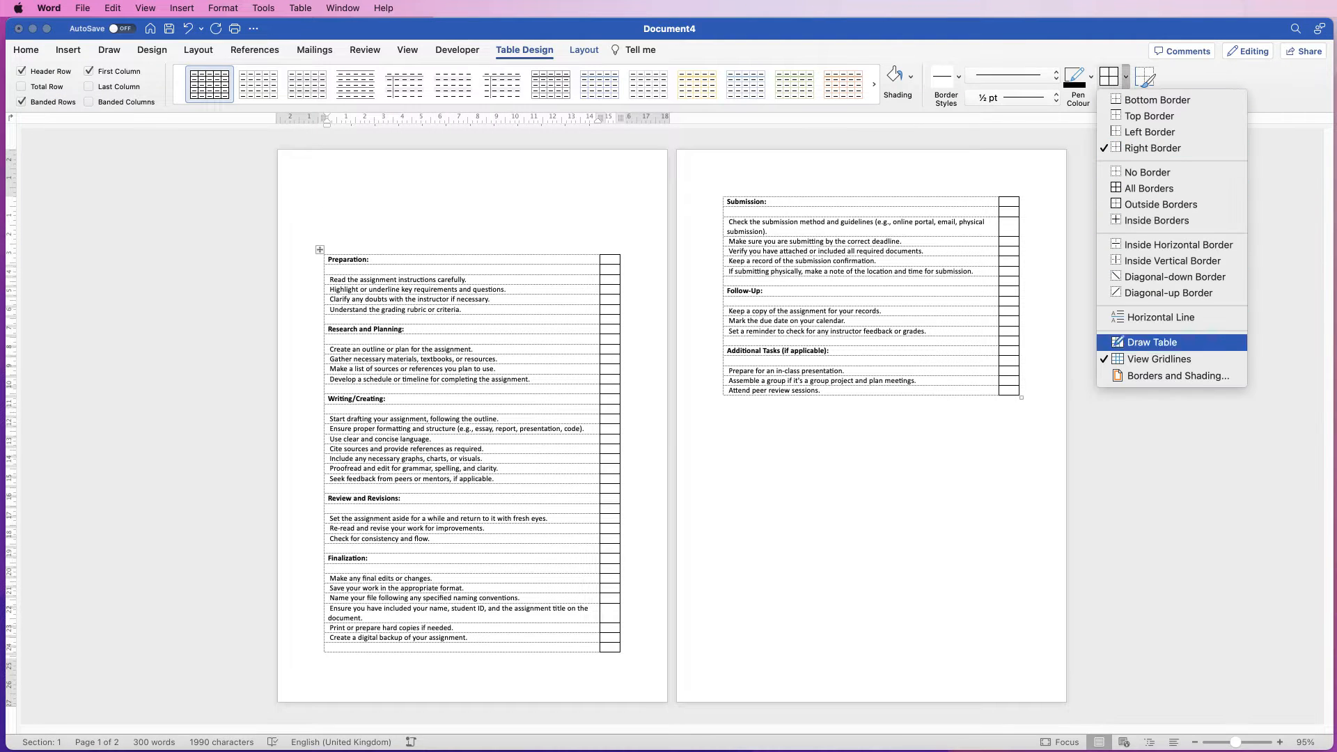
{"action": "left_click", "coordinate": [1159, 358]}
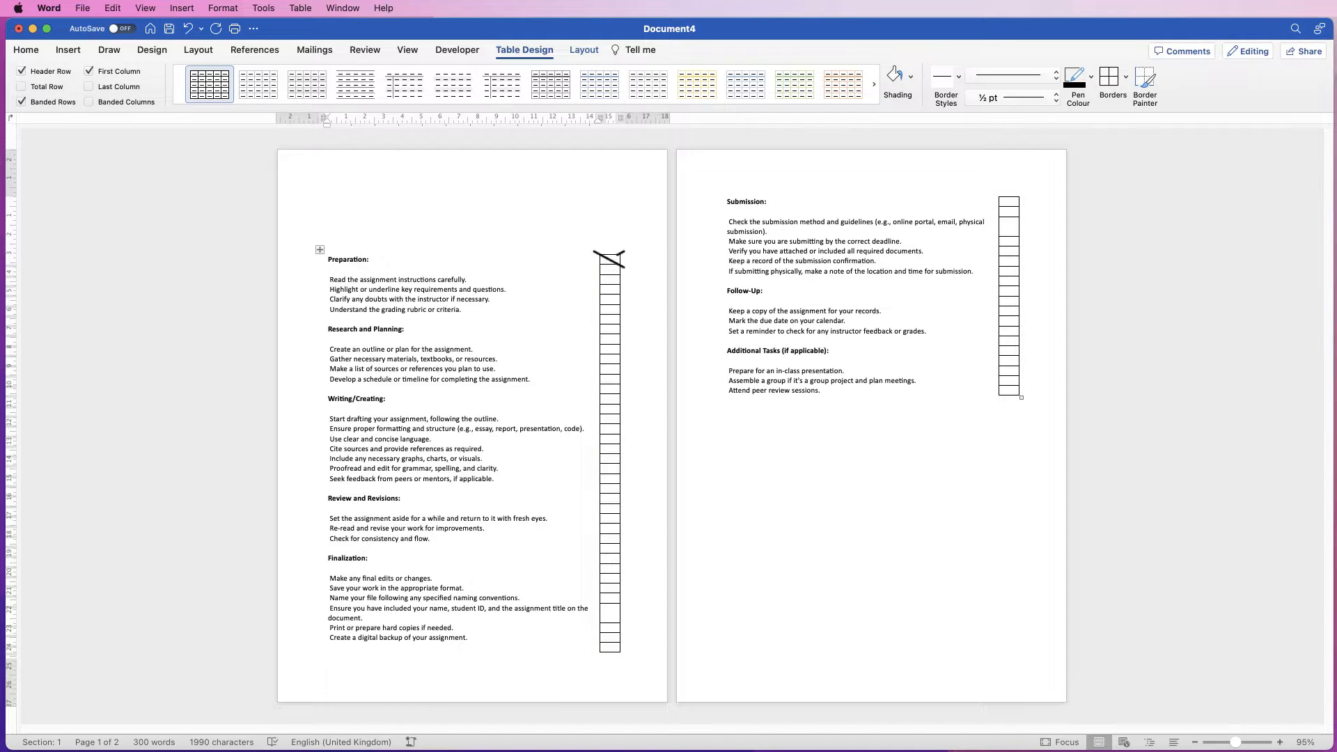
{"action": "left_click_drag", "start_coordinate": [617, 254], "coordinate": [594, 268]}
{"action": "left_click_drag", "start_coordinate": [596, 305], "coordinate": [603, 308]}
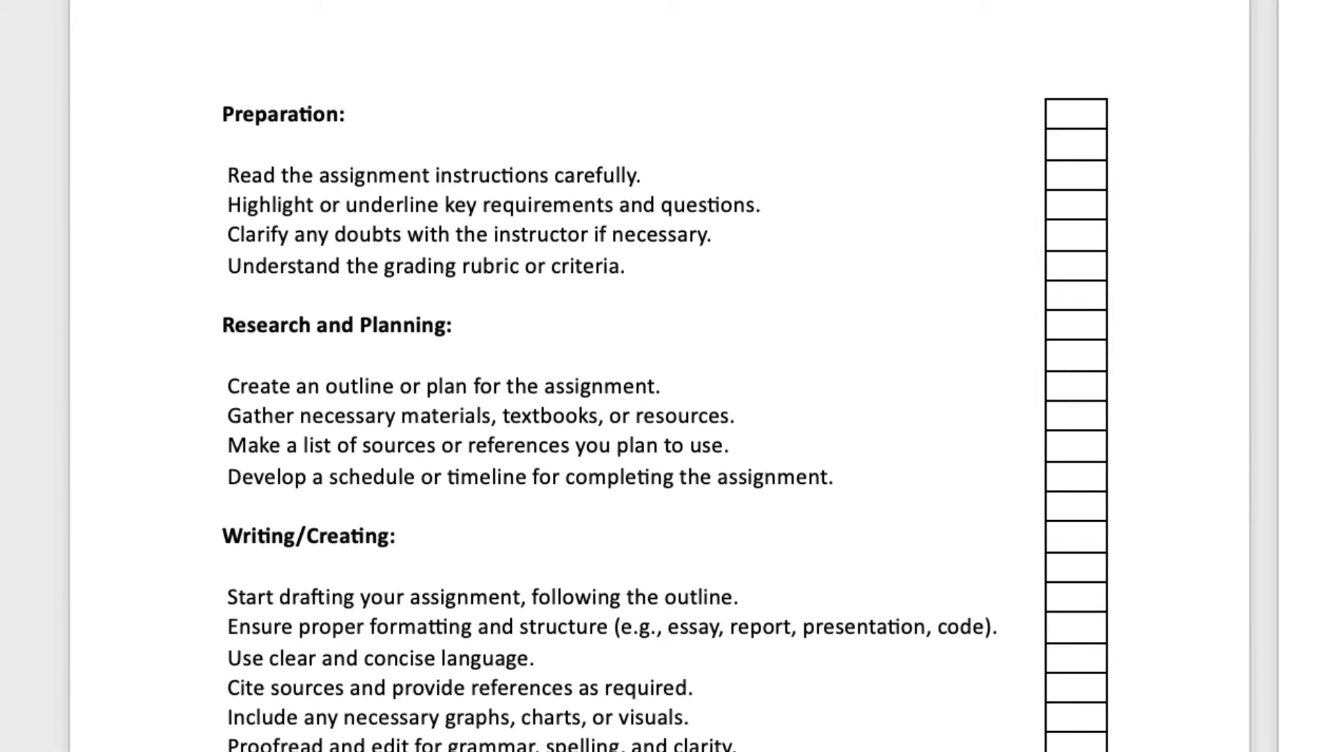
- Remove all borders from the checkbox cells beside the Preparation heading and the blank row below it
{"action": "left_click_drag", "start_coordinate": [1076, 114], "coordinate": [1075, 144]}
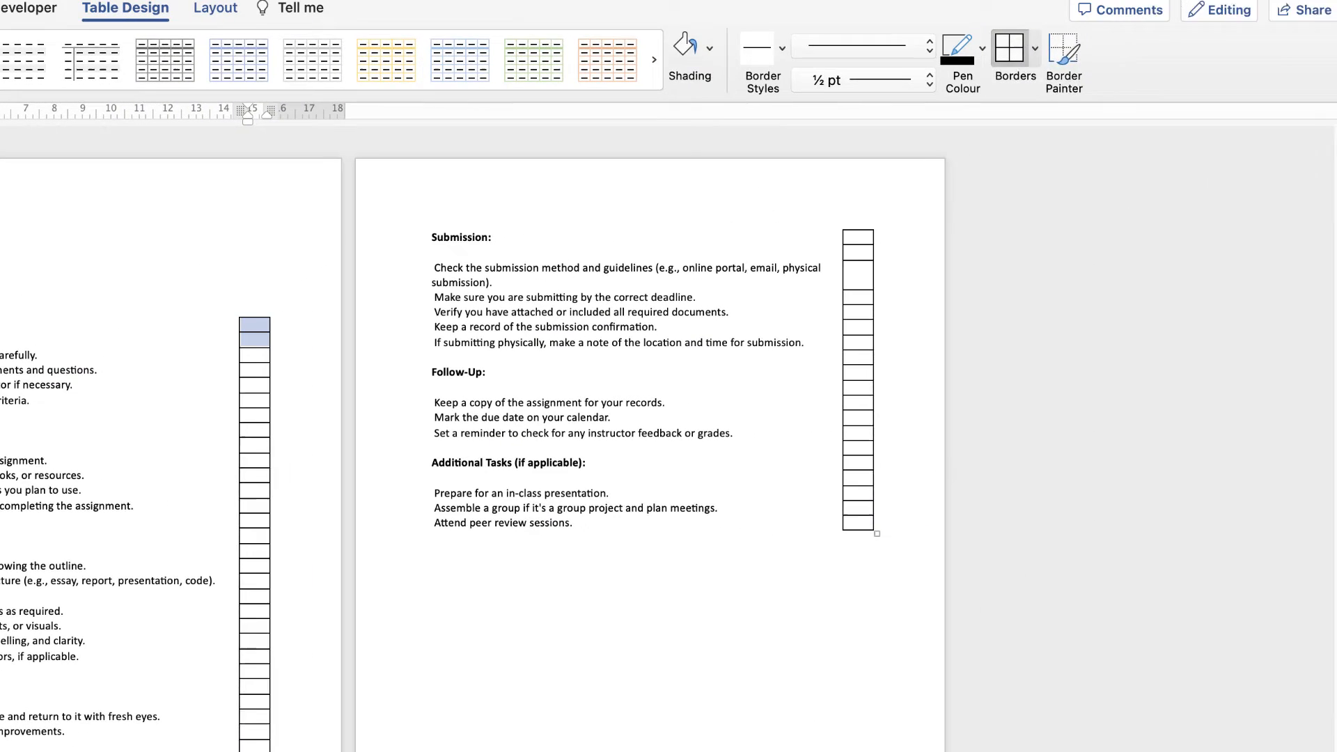
{"action": "left_click", "coordinate": [1021, 53]}
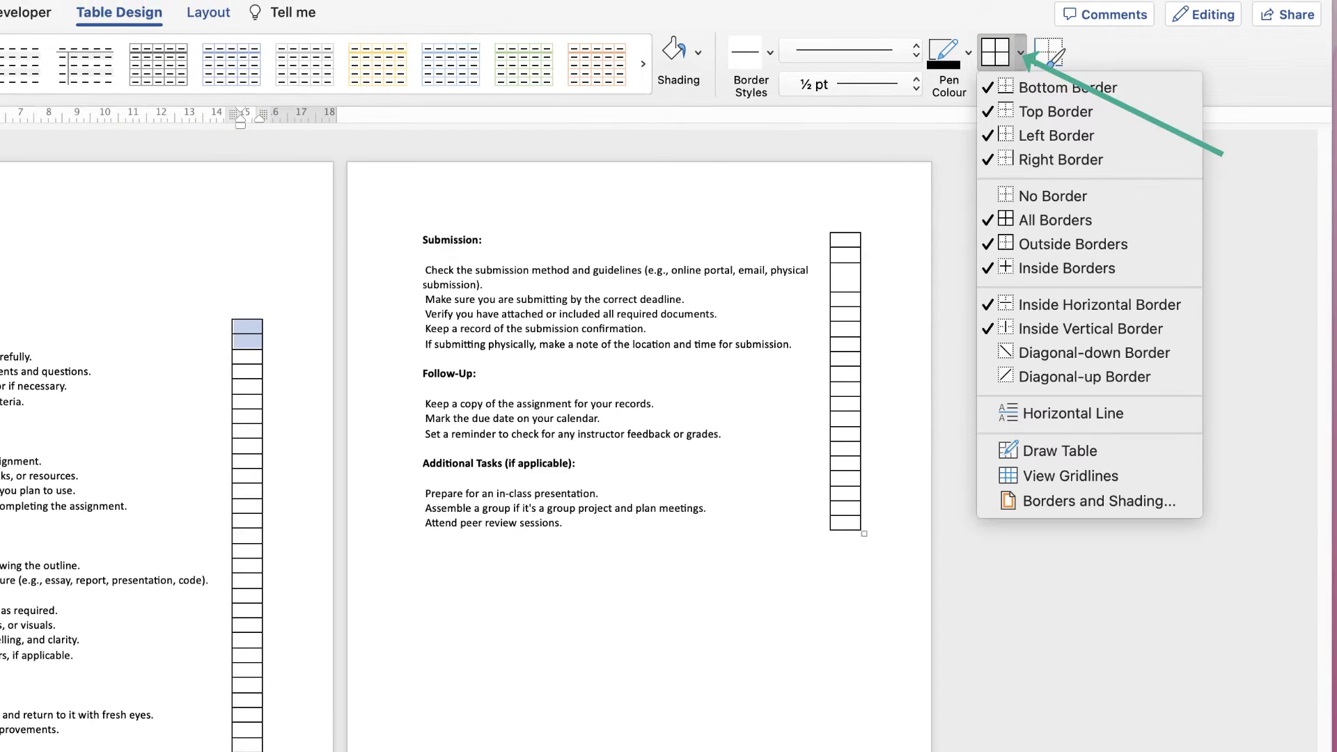
{"action": "left_click", "coordinate": [1052, 196]}
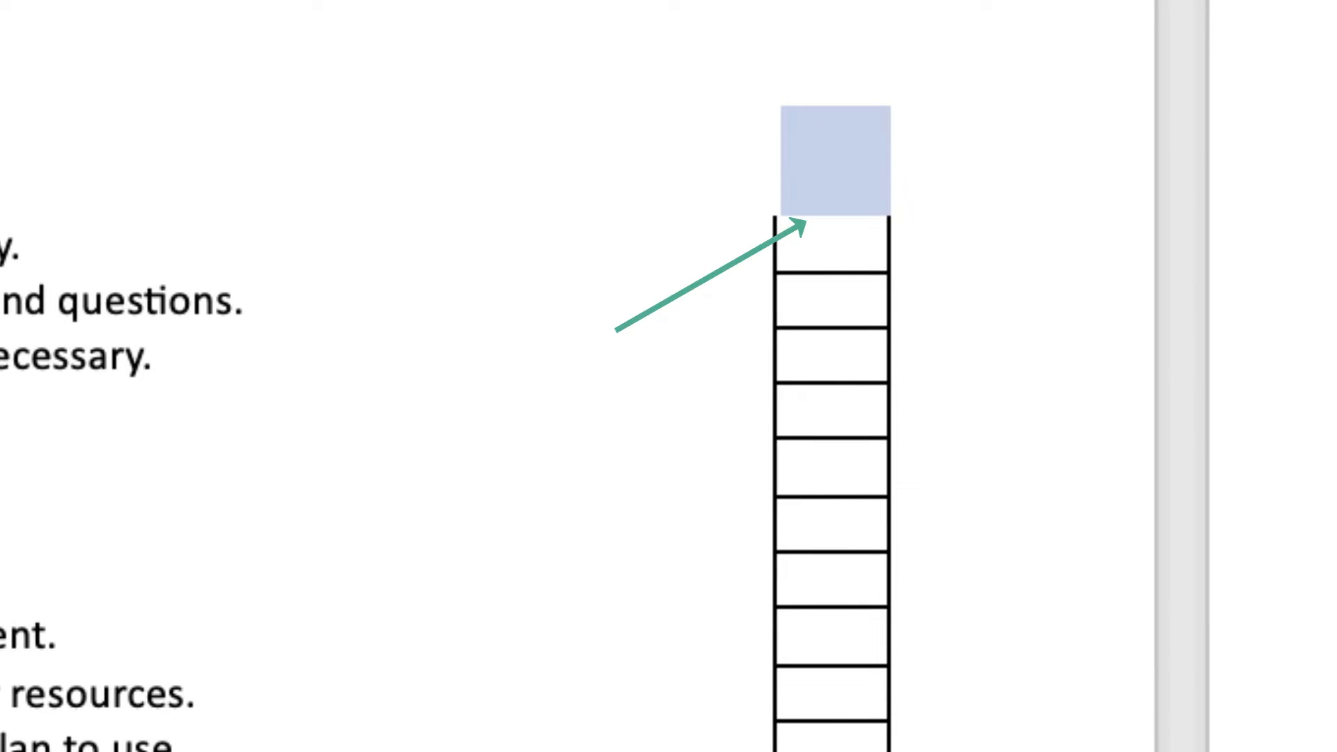
- Remove the borders from the three checkbox cells around each of the Research and Planning, Writing/Creating, Review and Revisions, and Finalization headings
{"action": "left_click", "coordinate": [801, 467]}
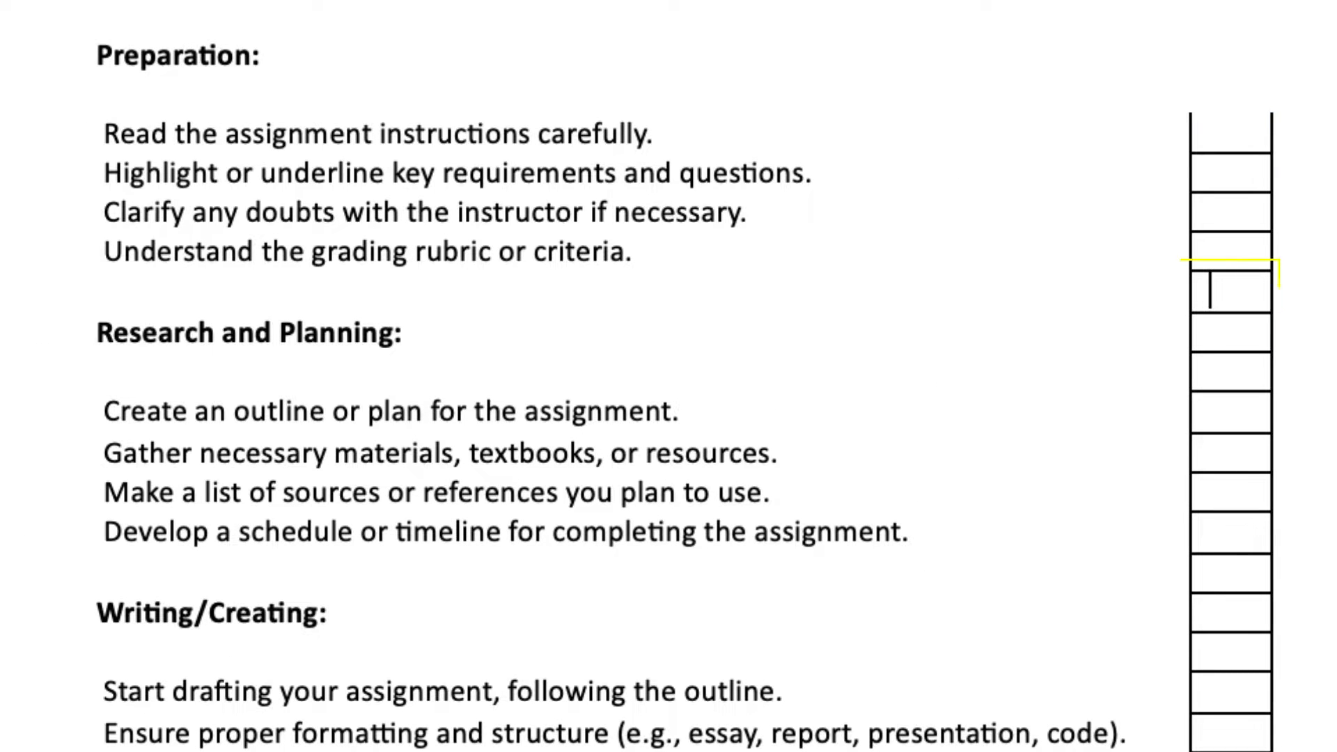
{"action": "left_click_drag", "start_coordinate": [1215, 291], "coordinate": [1225, 370]}
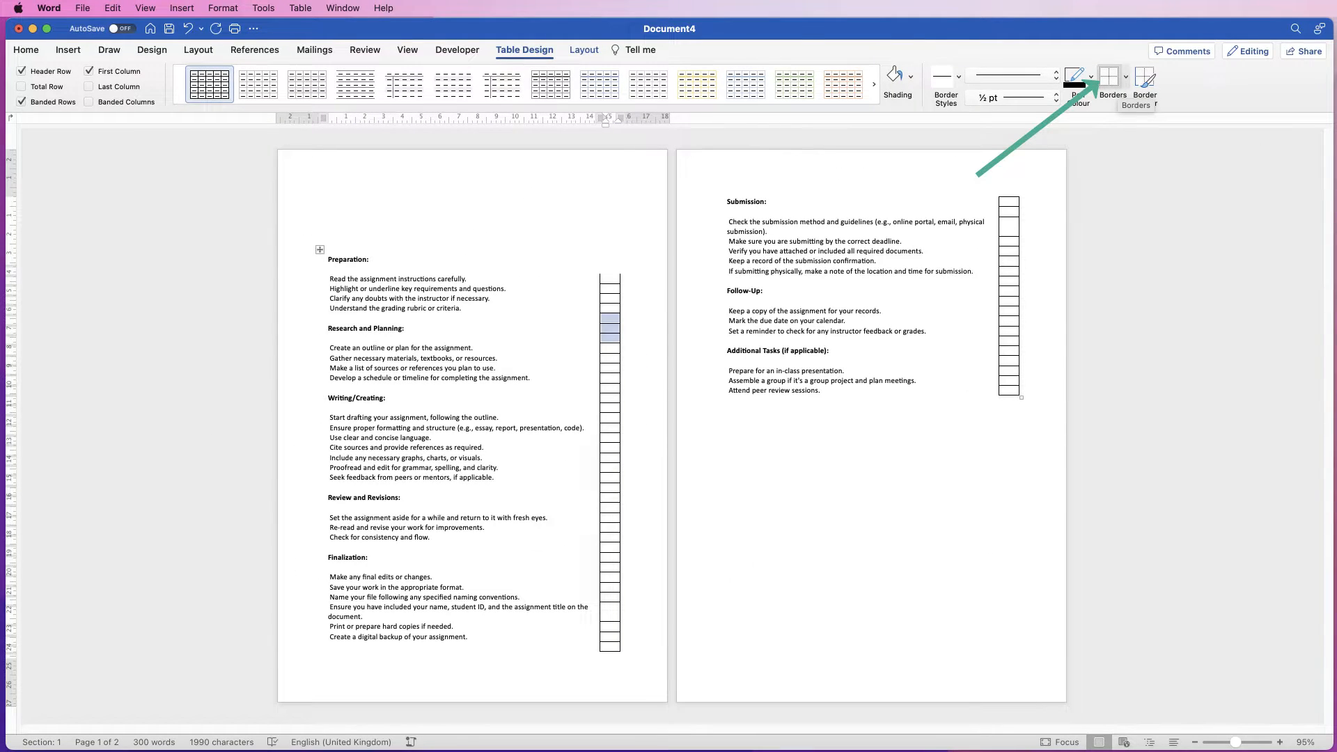
{"action": "left_click", "coordinate": [1109, 78]}
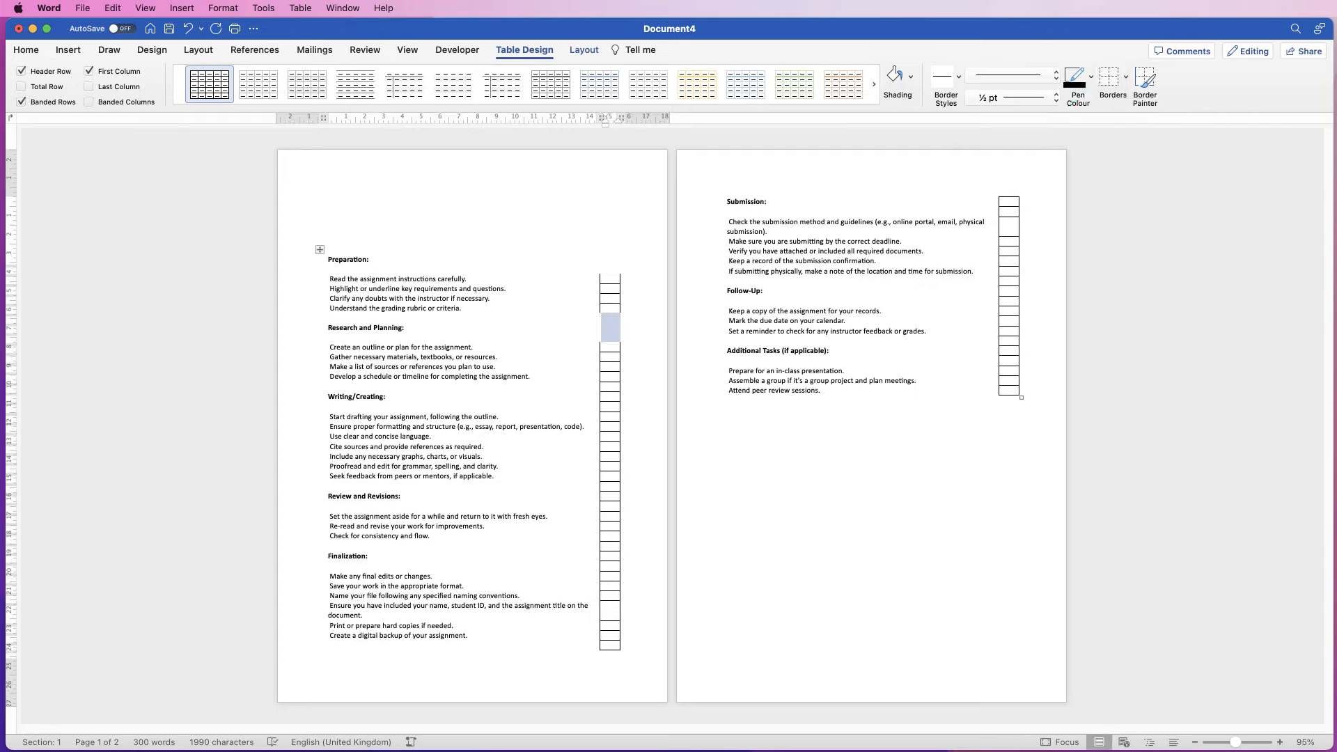
{"action": "left_click_drag", "start_coordinate": [611, 387], "coordinate": [611, 406]}
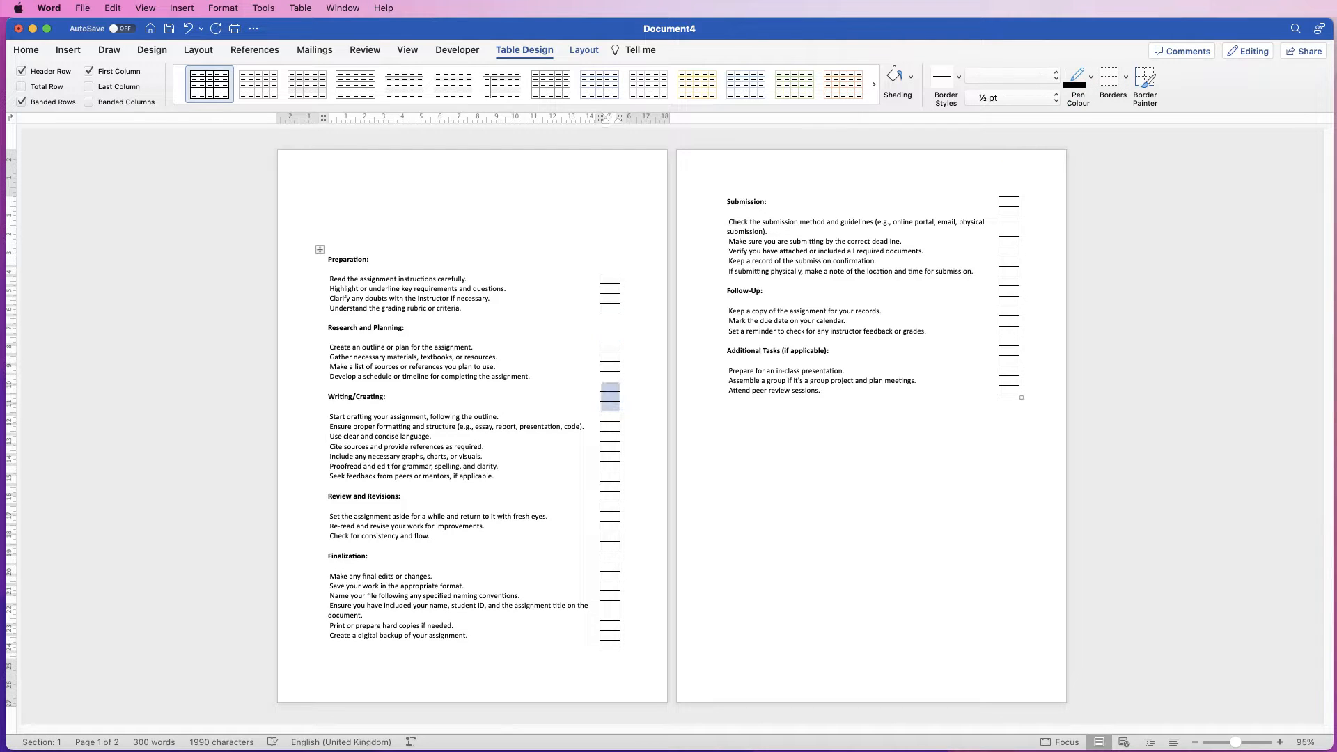
{"action": "left_click", "coordinate": [1109, 78]}
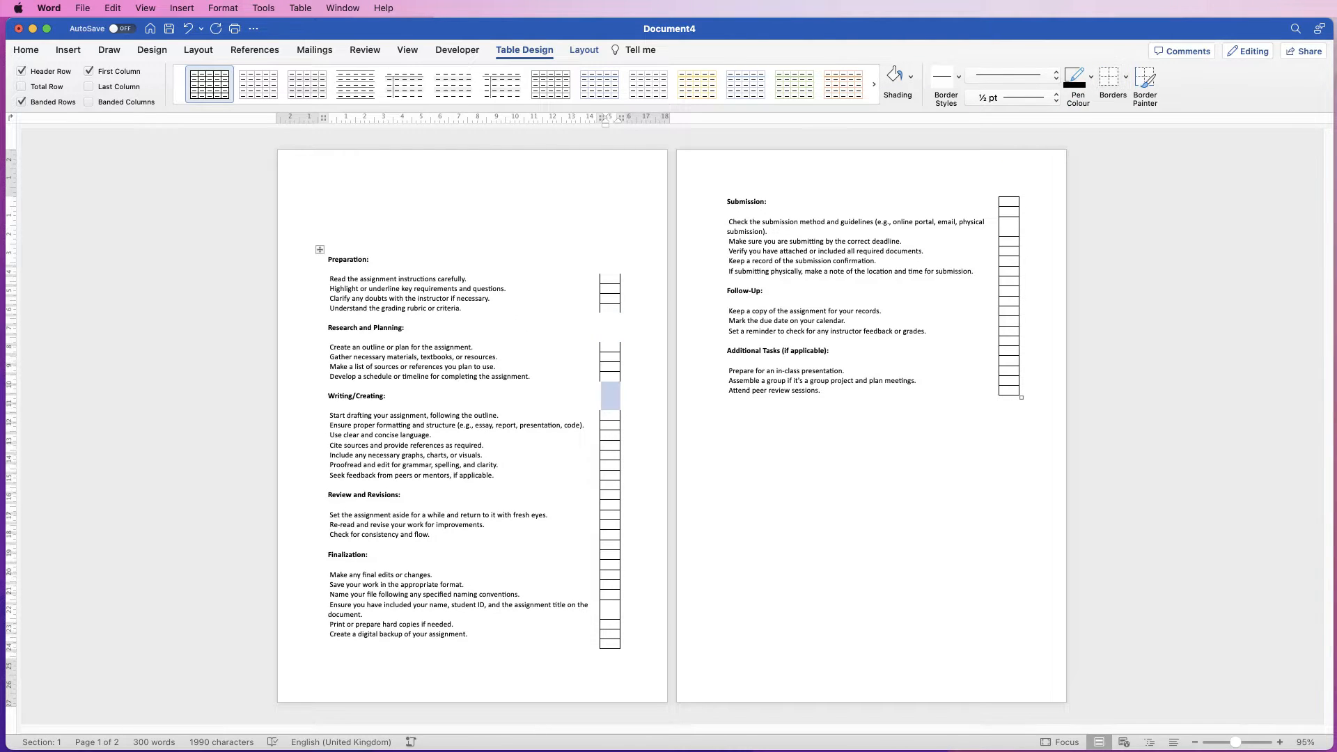
{"action": "left_click_drag", "start_coordinate": [611, 485], "coordinate": [610, 505]}
{"action": "left_click", "coordinate": [1109, 78]}
{"action": "left_click_drag", "start_coordinate": [611, 545], "coordinate": [611, 565]}
{"action": "left_click", "coordinate": [1109, 78]}
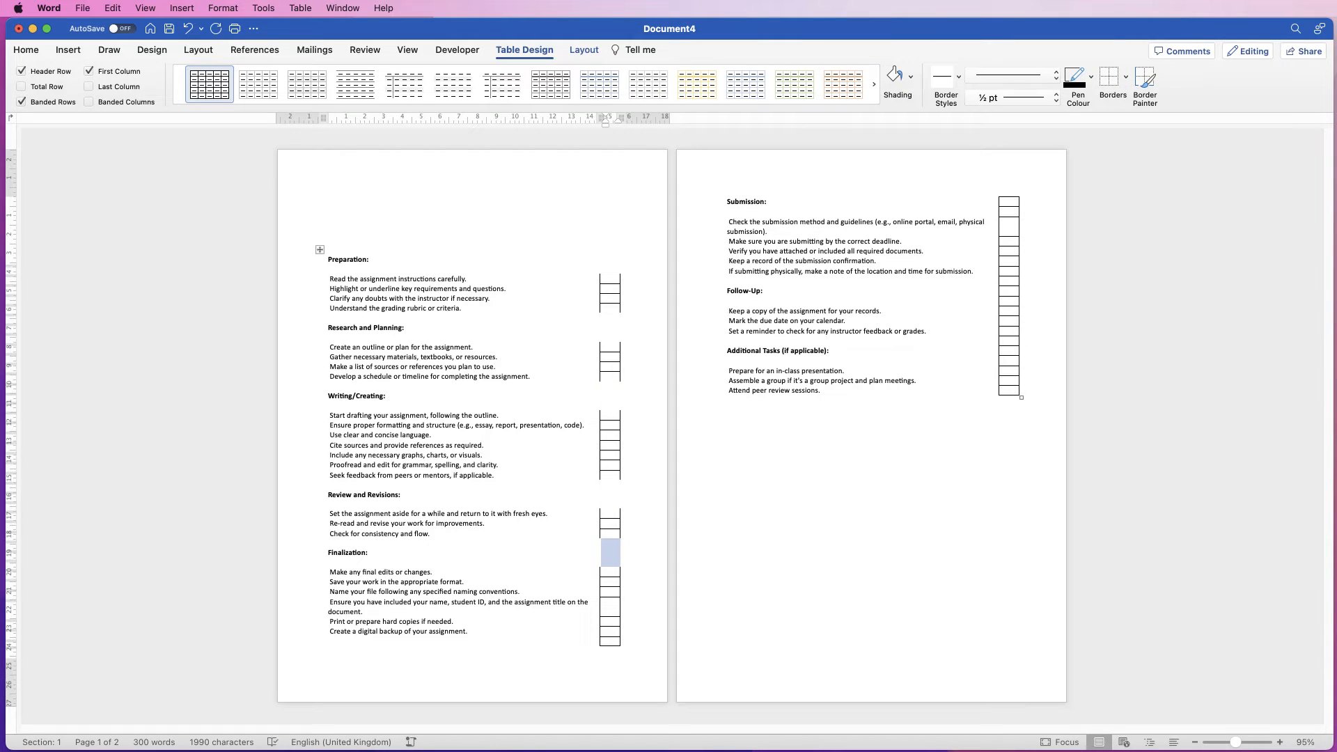
- Remove the checkbox borders at the end of Finalization and around the Submission, Follow-Up and Additional Tasks headings
{"action": "left_click", "coordinate": [610, 641]}
{"action": "left_click", "coordinate": [1109, 78]}
{"action": "left_click", "coordinate": [1009, 201]}
{"action": "left_click", "coordinate": [1109, 78]}
{"action": "left_click_drag", "start_coordinate": [1009, 270], "coordinate": [1008, 291]}
{"action": "left_click", "coordinate": [1110, 78]}
{"action": "left_click_drag", "start_coordinate": [1009, 329], "coordinate": [1009, 350]}
{"action": "left_click", "coordinate": [1110, 78]}
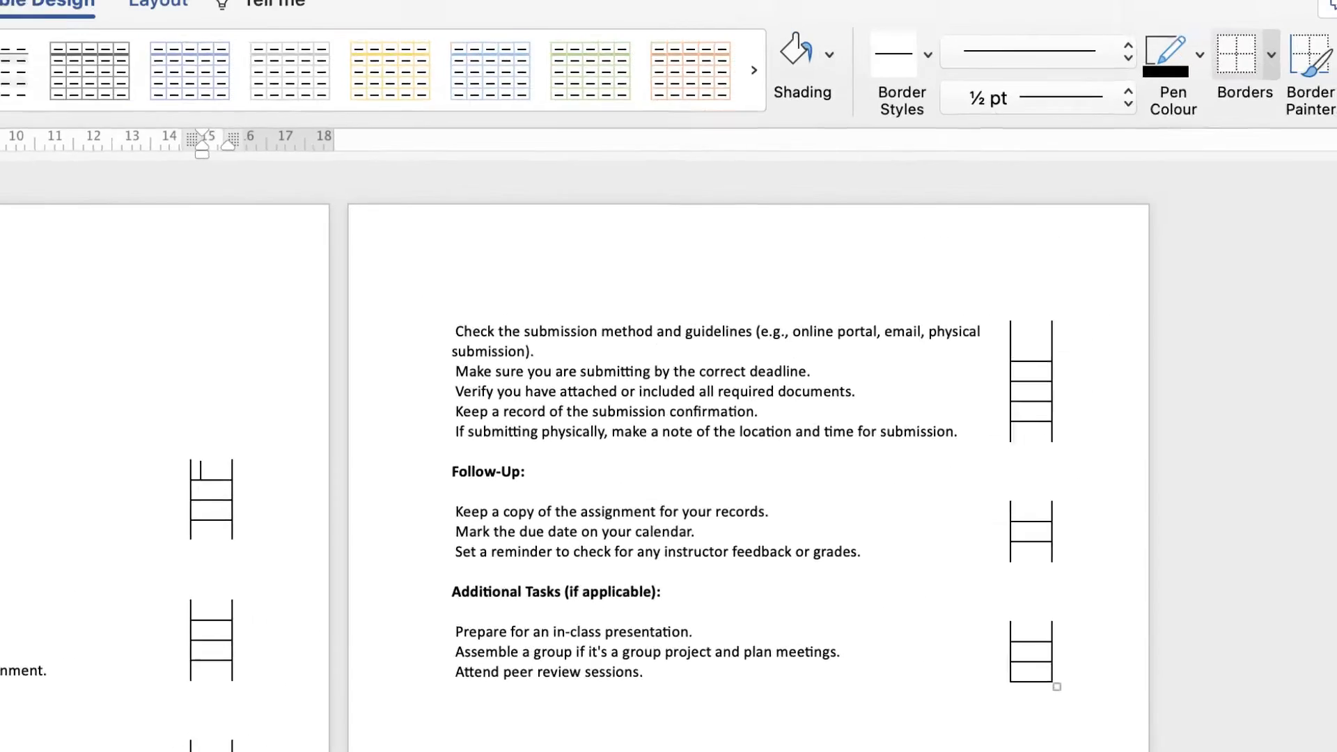
- Apply outside borders to the four Preparation checkbox cells and to the four Research and Planning checkbox cells
{"action": "left_click", "coordinate": [1271, 55]}
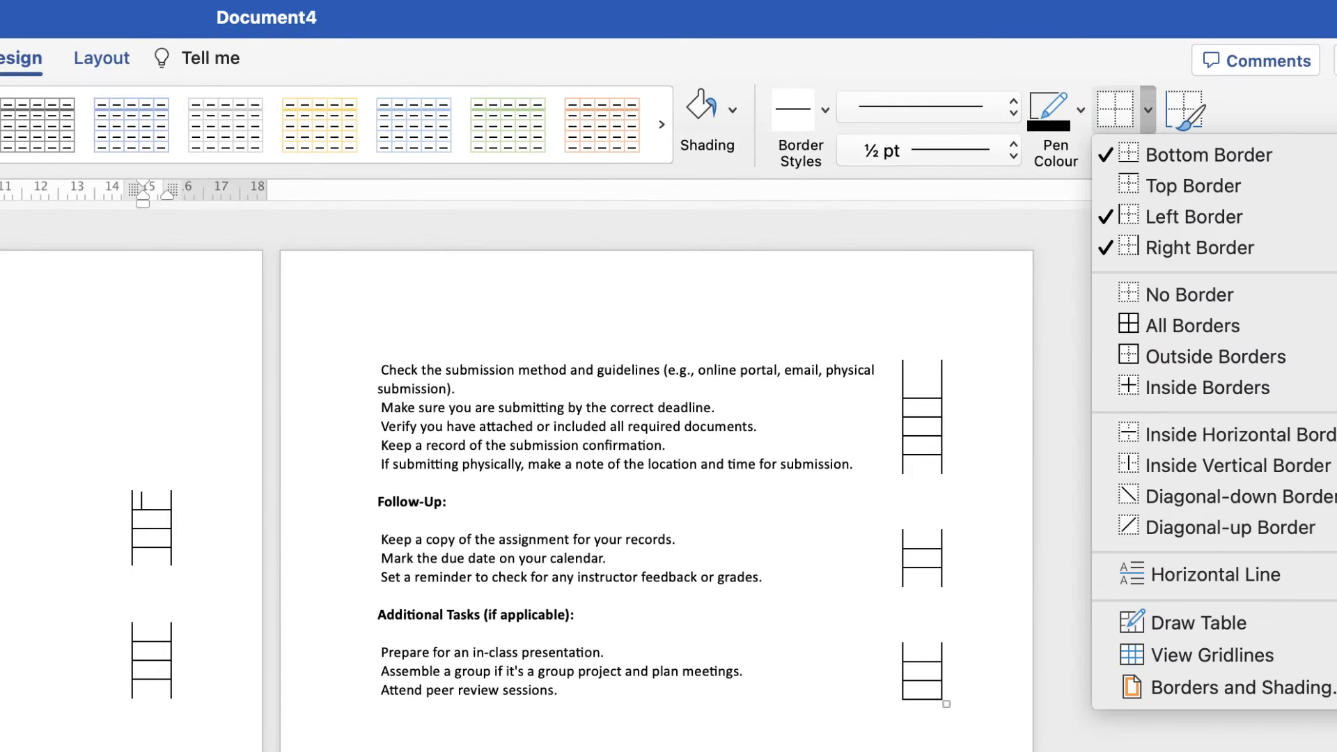
{"action": "left_click", "coordinate": [1217, 355]}
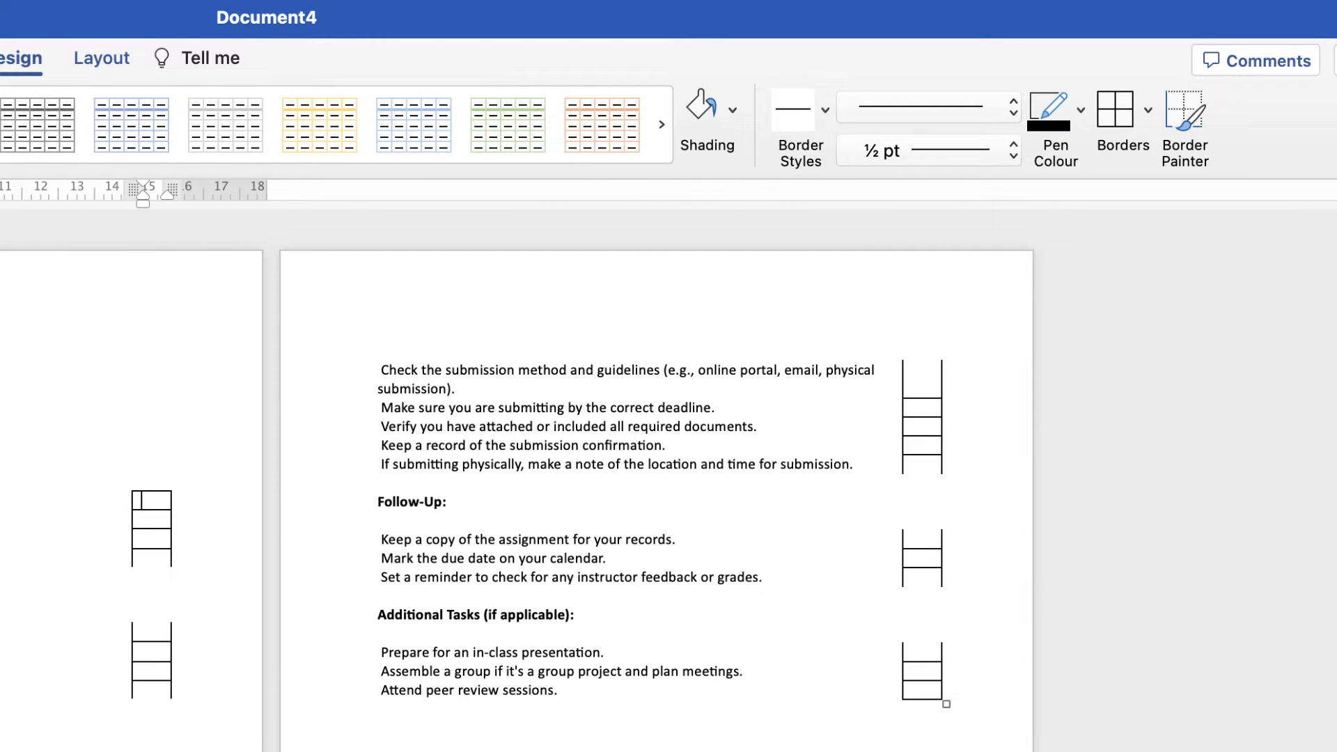
{"action": "key", "text": "shift+Down"}
{"action": "key", "text": "shift+Down"}
{"action": "key", "text": "shift+Down"}
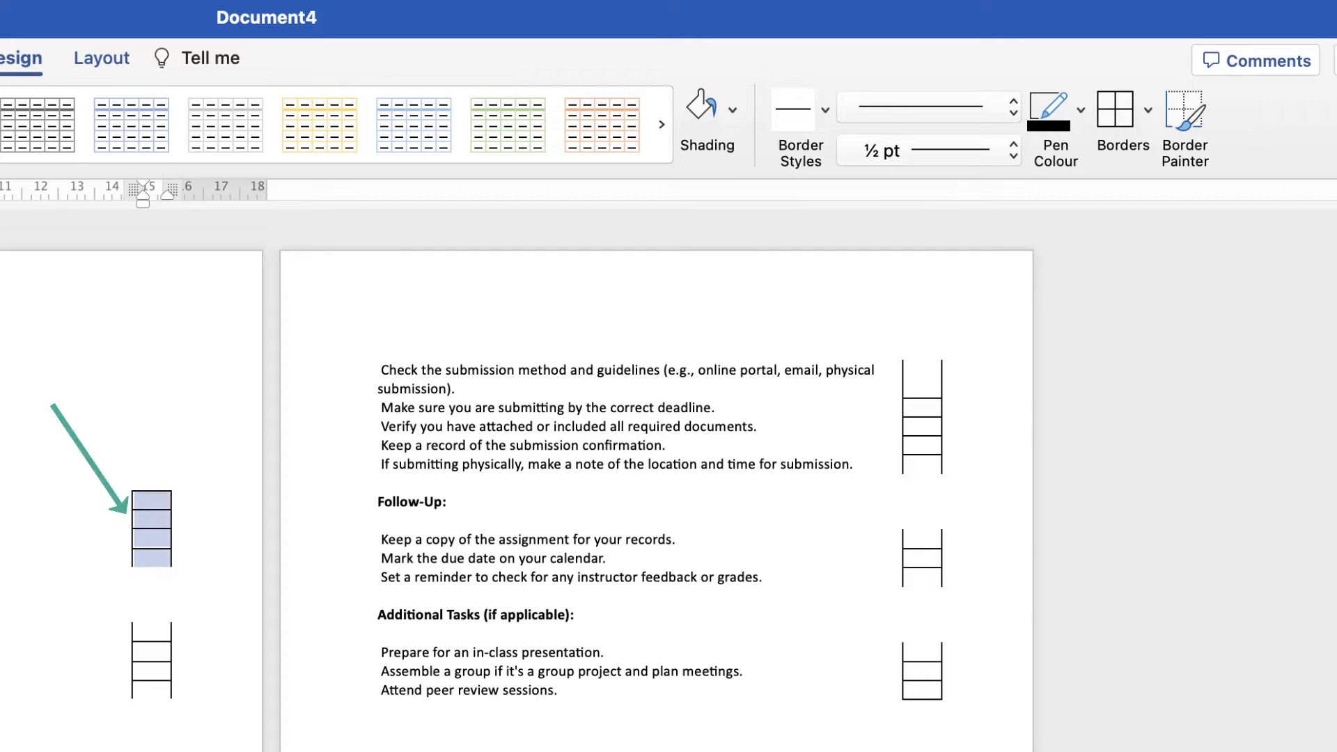
{"action": "left_click", "coordinate": [1115, 110]}
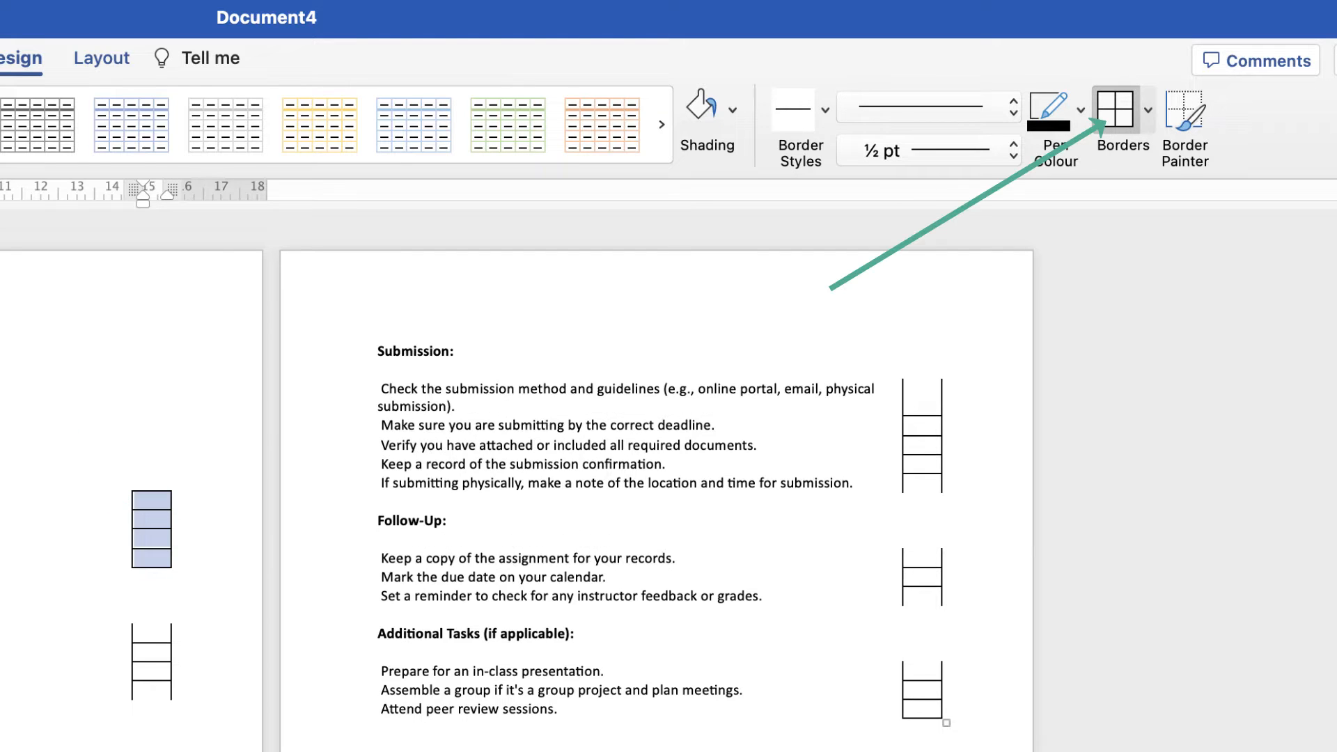
{"action": "left_click_drag", "start_coordinate": [147, 633], "coordinate": [152, 690]}
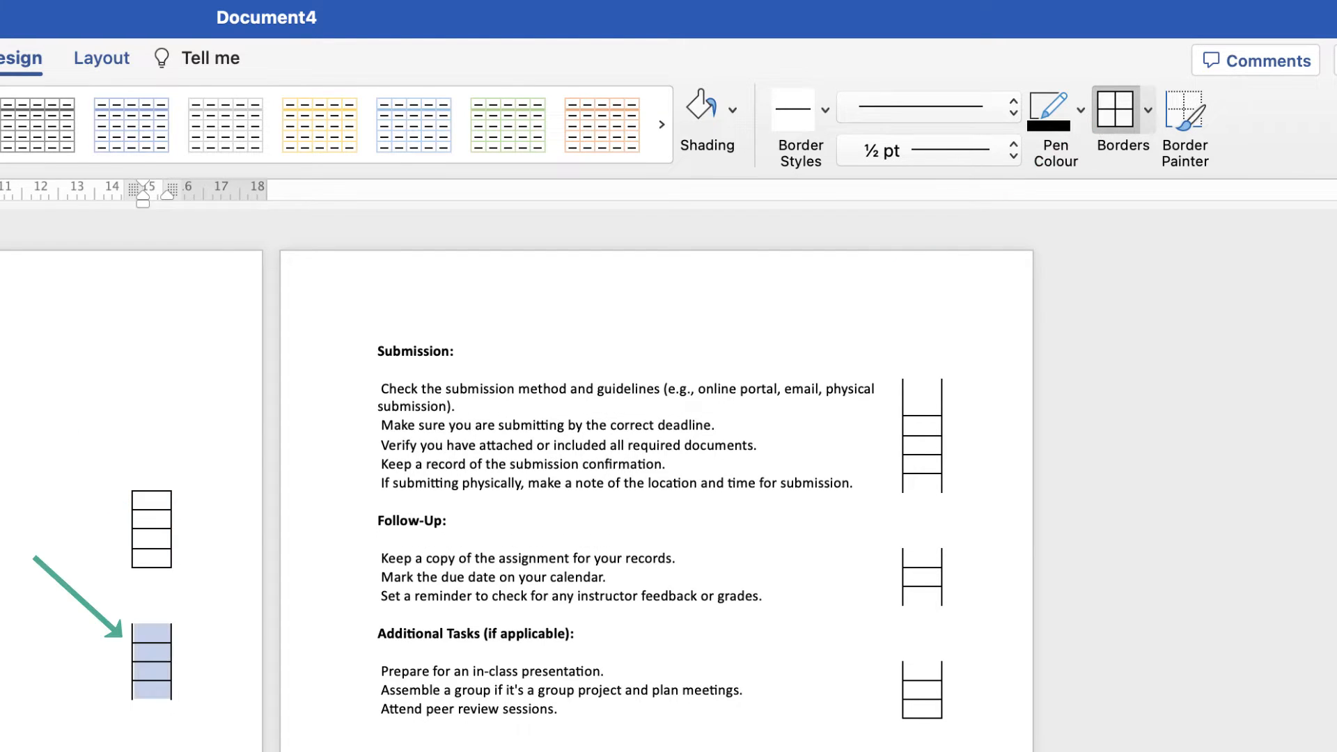
{"action": "left_click", "coordinate": [1114, 110]}
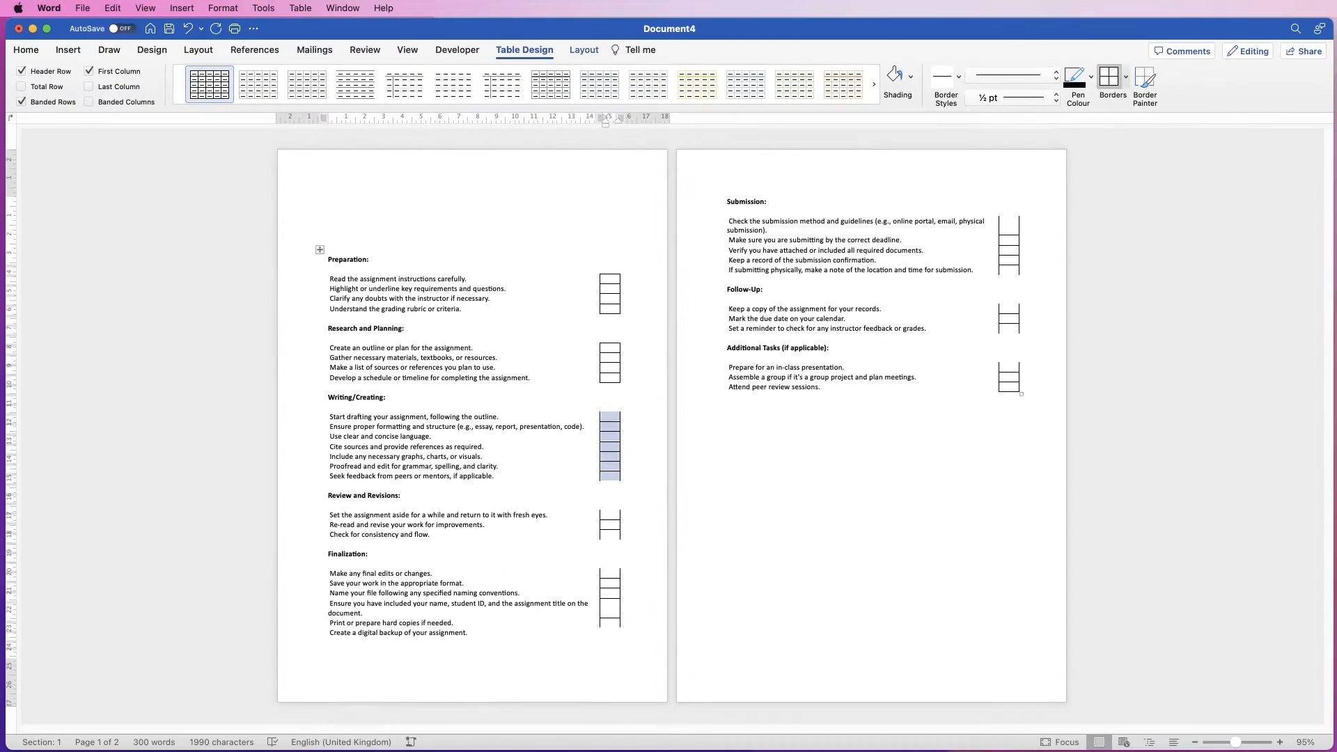
- Apply outside borders to each group of checkbox cells from Writing/Creating through Additional Tasks
{"action": "left_click", "coordinate": [1108, 76]}
{"action": "left_click_drag", "start_coordinate": [610, 515], "coordinate": [610, 535]}
{"action": "left_click_drag", "start_coordinate": [1009, 224], "coordinate": [1009, 329]}
{"action": "left_click", "coordinate": [1108, 77]}
{"action": "left_click", "coordinate": [1109, 76]}
{"action": "left_click_drag", "start_coordinate": [1008, 368], "coordinate": [1008, 388]}
{"action": "left_click", "coordinate": [1108, 77]}
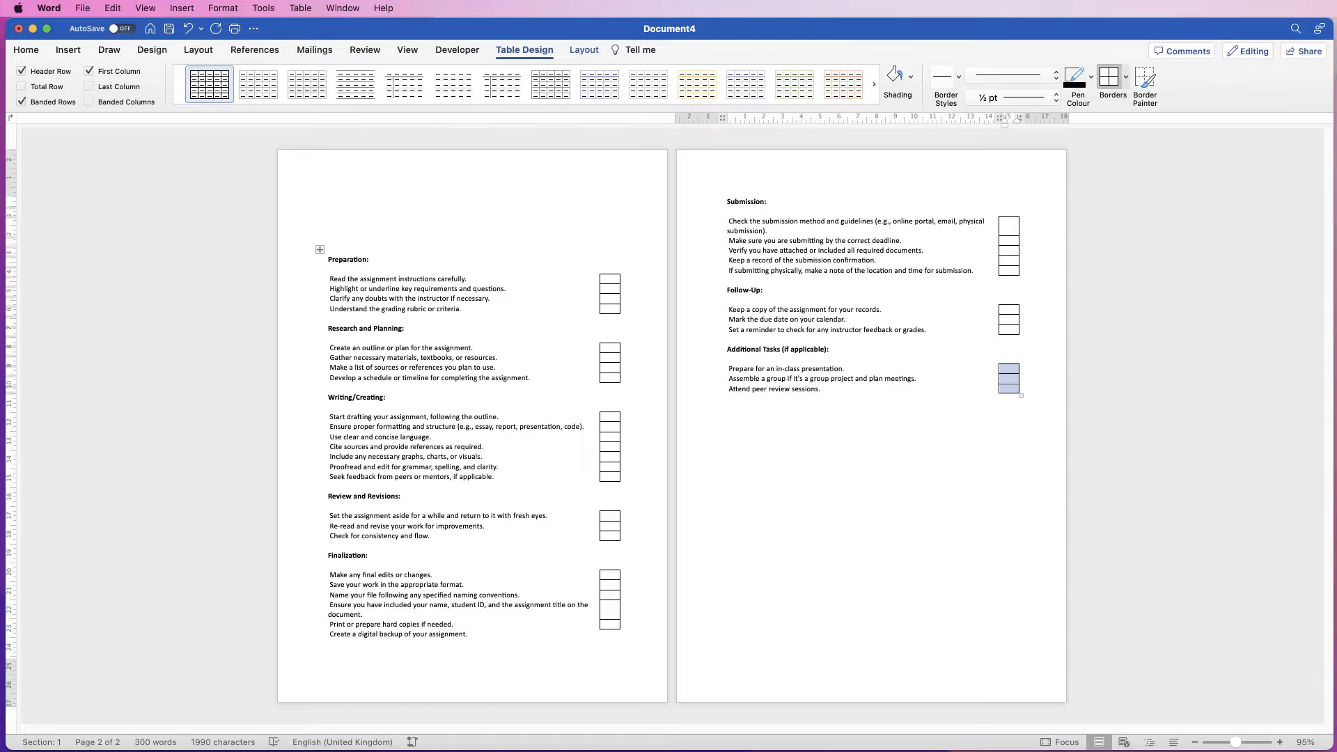
- Select the whole table and turn the table gridlines back on
{"action": "left_click", "coordinate": [320, 249]}
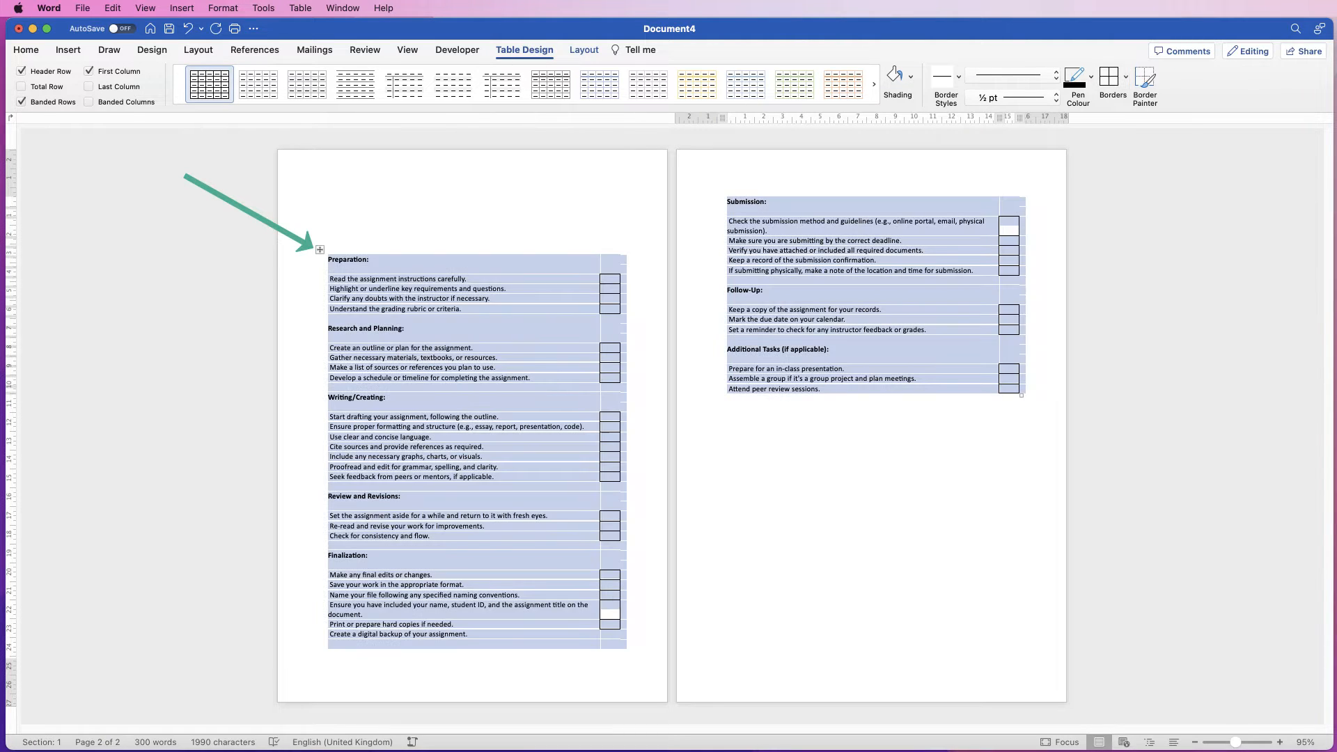
{"action": "left_click", "coordinate": [1126, 76]}
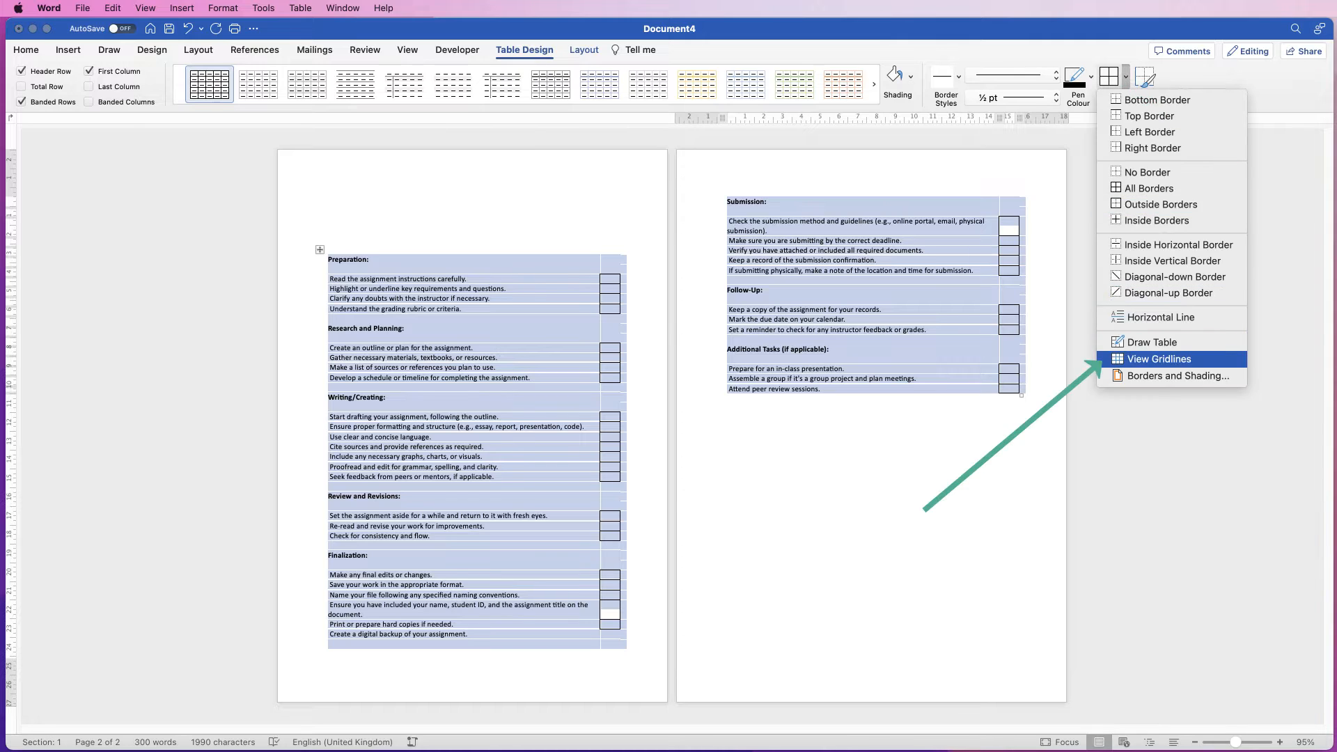
{"action": "left_click", "coordinate": [1134, 438]}
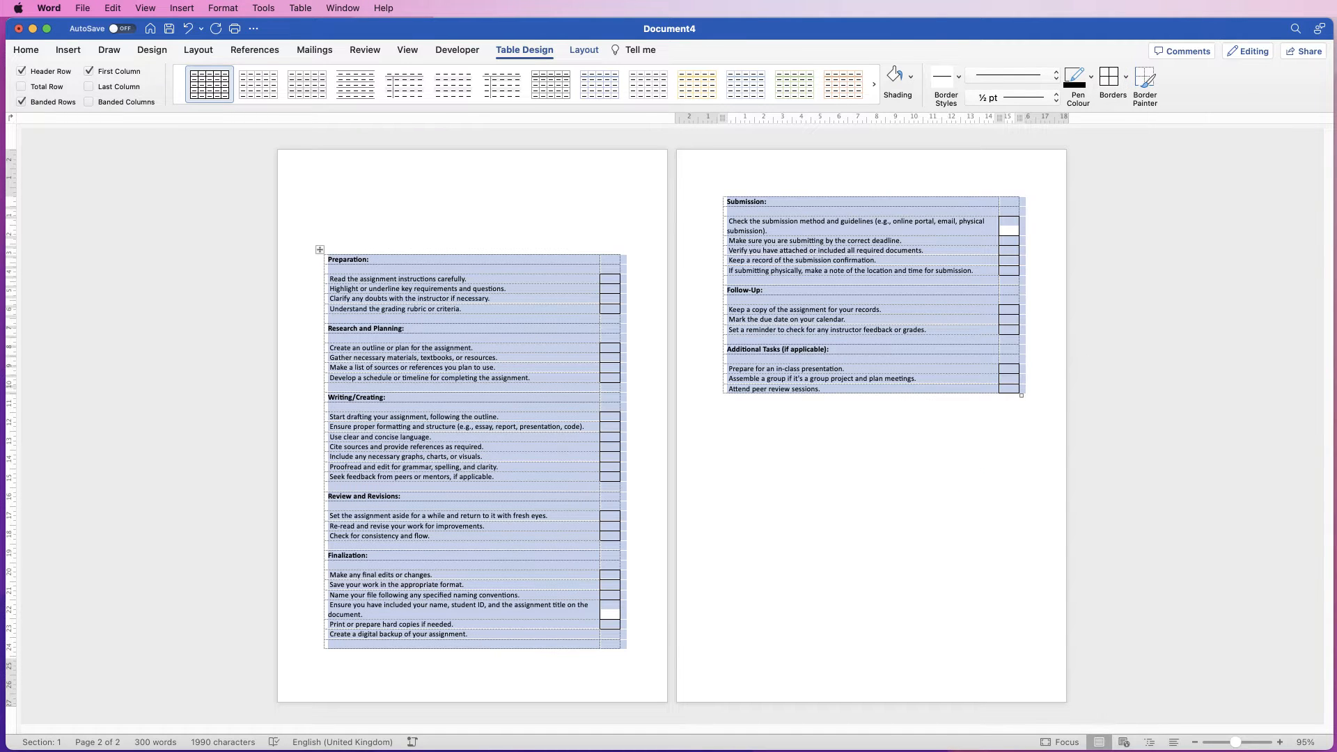
- Split the table at the blank row below the last Finalization item, and select the resulting second table
{"action": "left_click", "coordinate": [468, 634]}
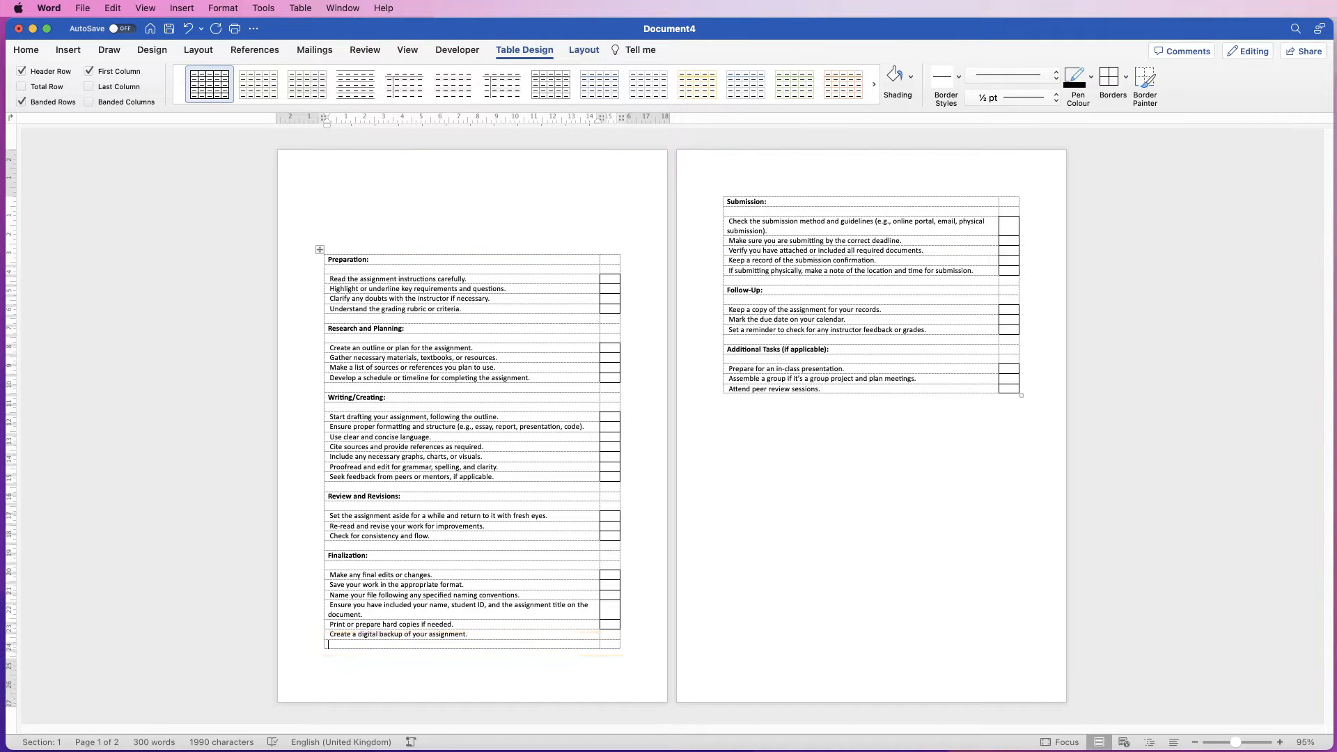
{"action": "left_click", "coordinate": [583, 50]}
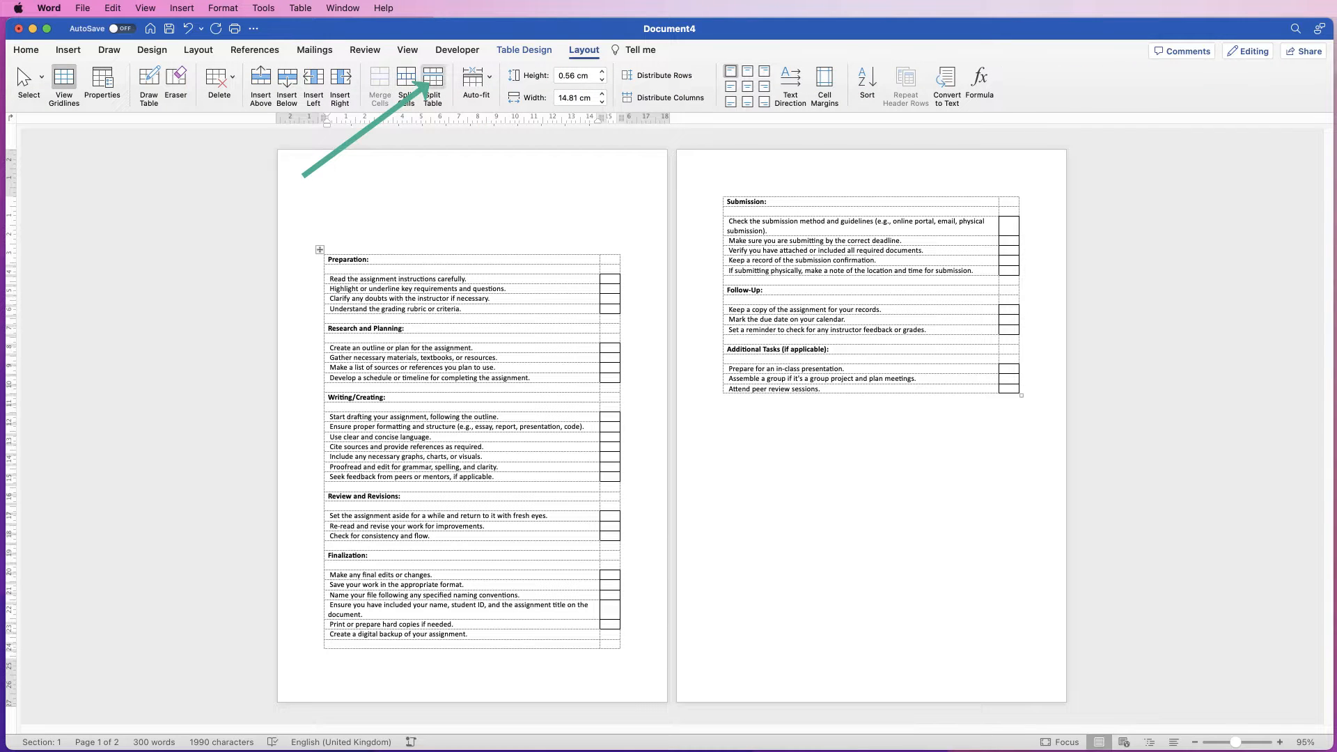
{"action": "left_click", "coordinate": [432, 83]}
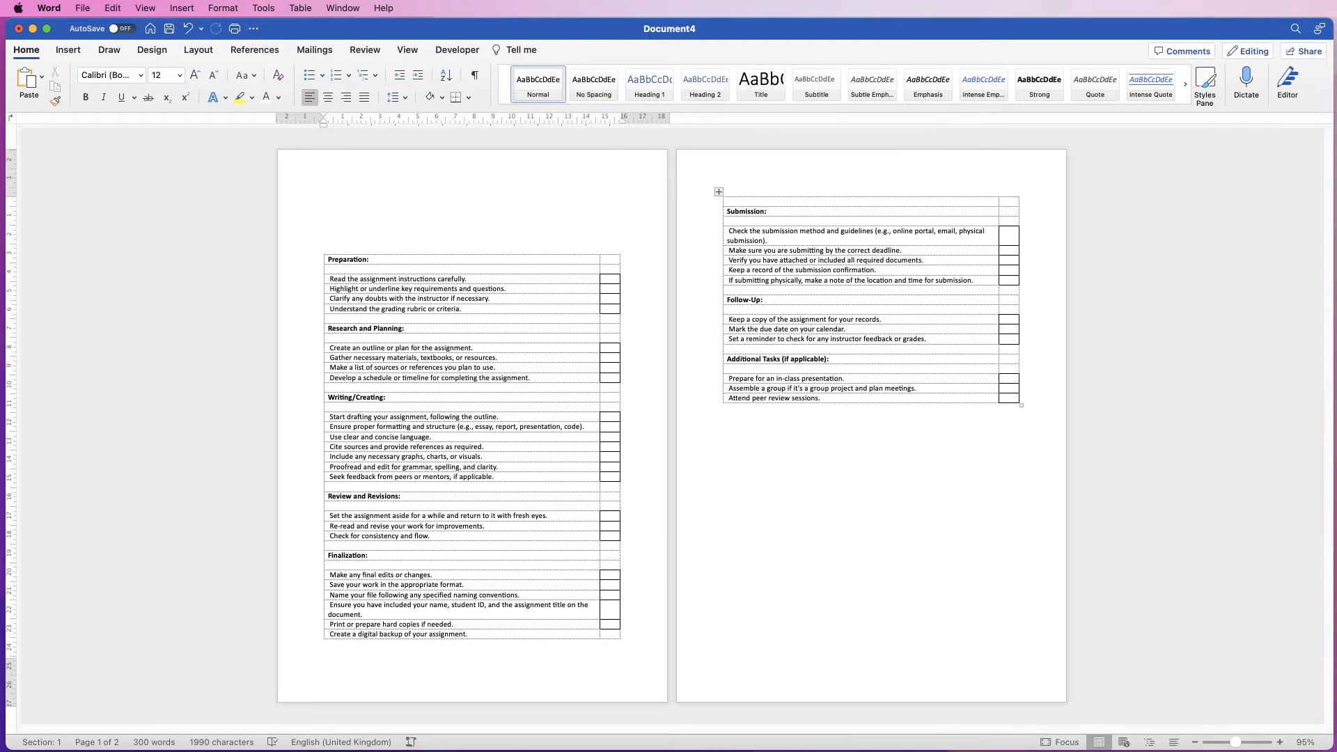
{"action": "left_click", "coordinate": [718, 191]}
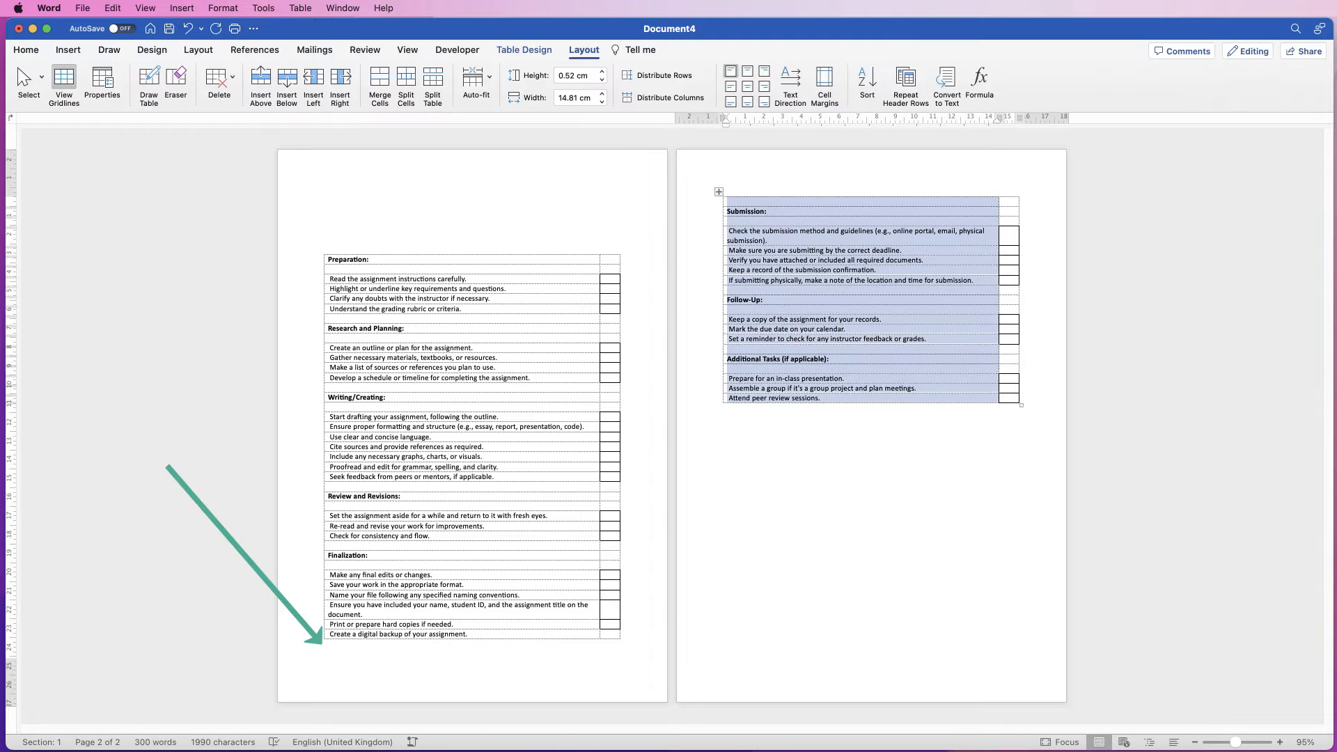
- Insert five blank lines above the second table at the start of page 2
{"action": "left_click", "coordinate": [546, 646]}
{"action": "key", "text": "Return"}
{"action": "key", "text": "Return"}
{"action": "key", "text": "Return"}
{"action": "key", "text": "Return"}
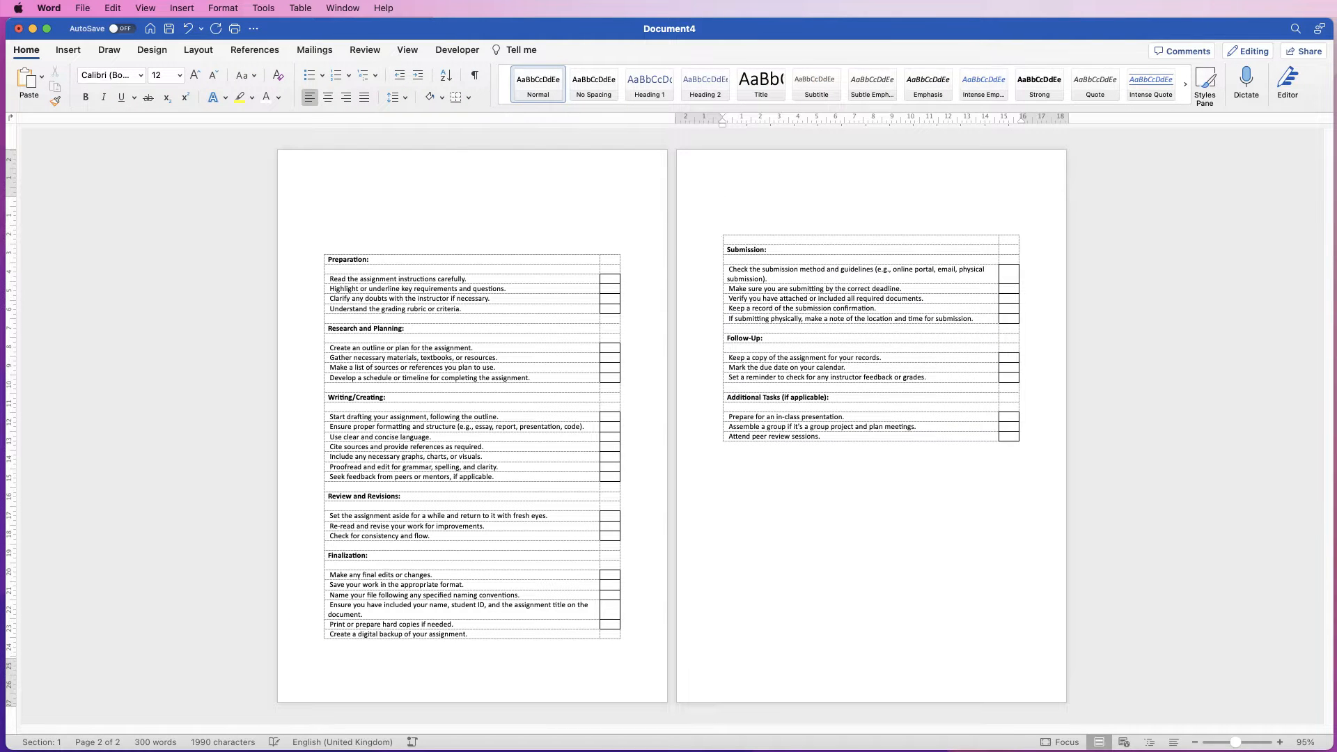
{"action": "key", "text": "Return"}
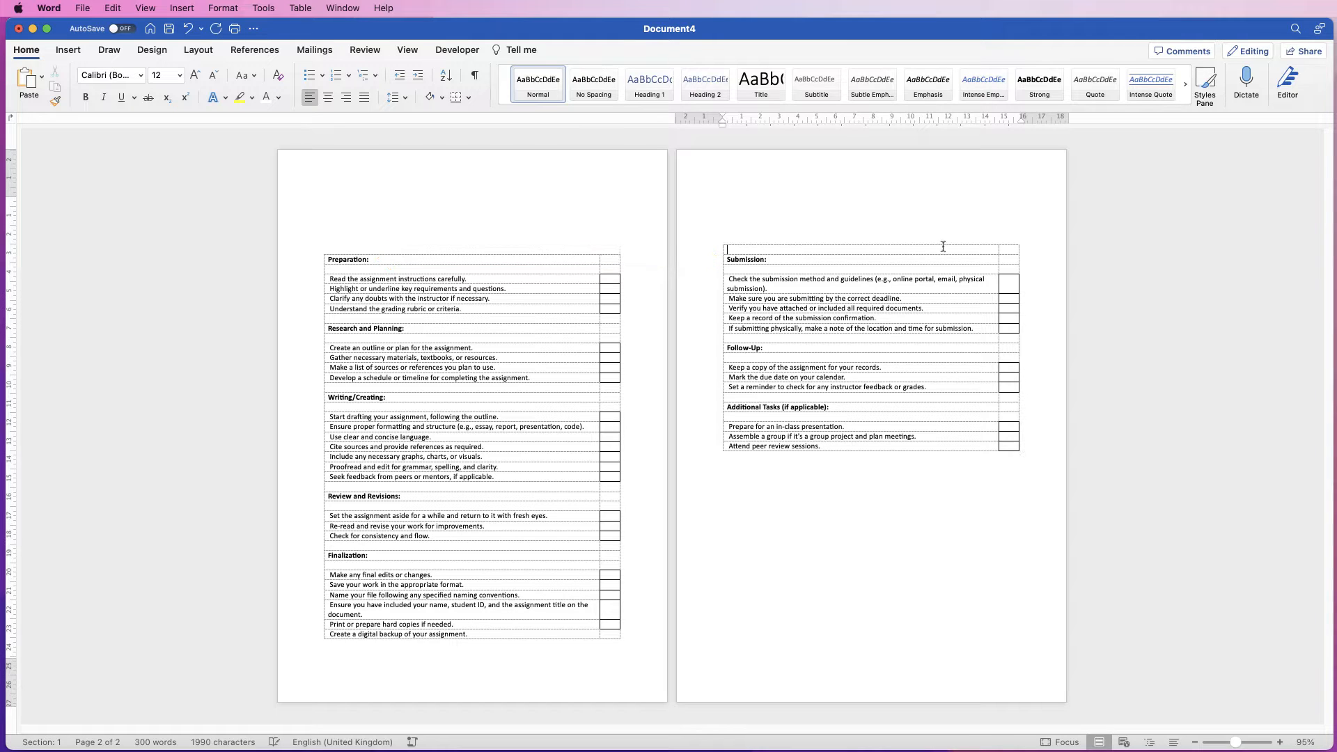
- Delete the entire blank row at the top of the second table, above the Submission heading
{"action": "left_click_drag", "start_coordinate": [942, 247], "coordinate": [1004, 249]}
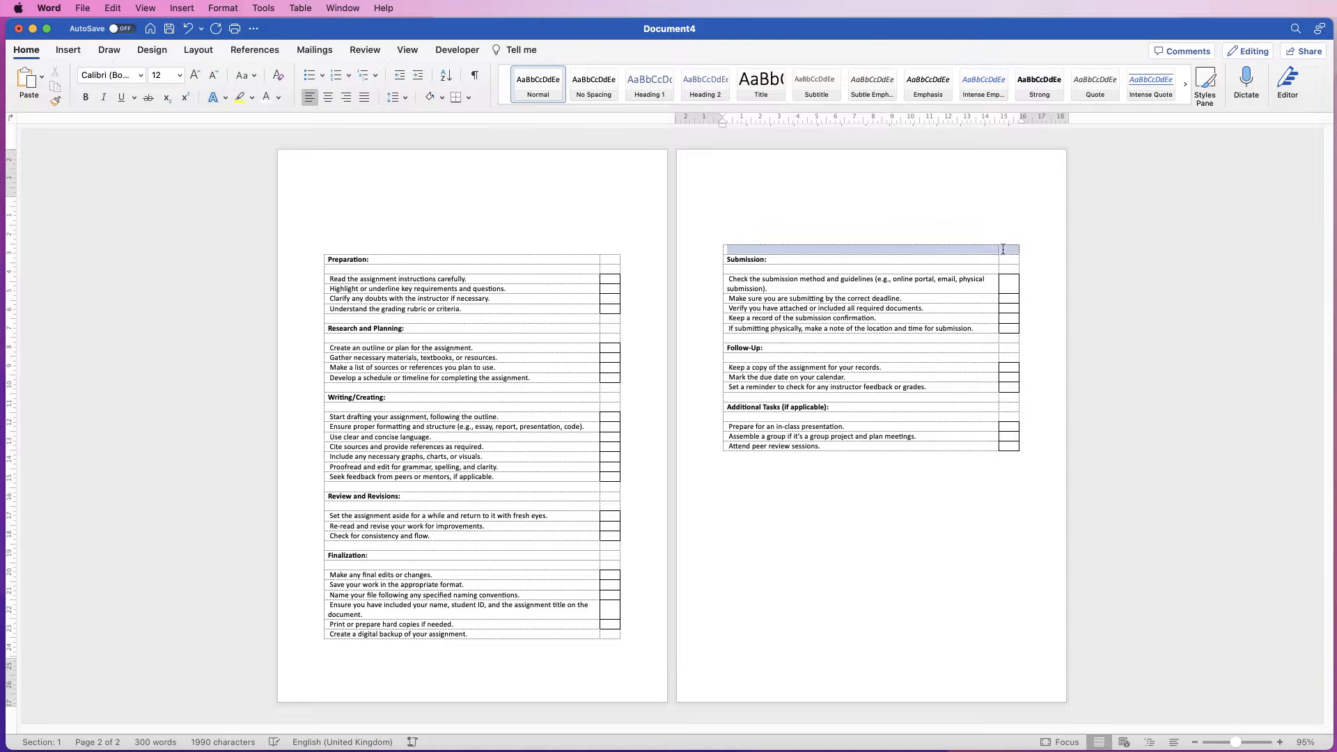
{"action": "right_click", "coordinate": [879, 251]}
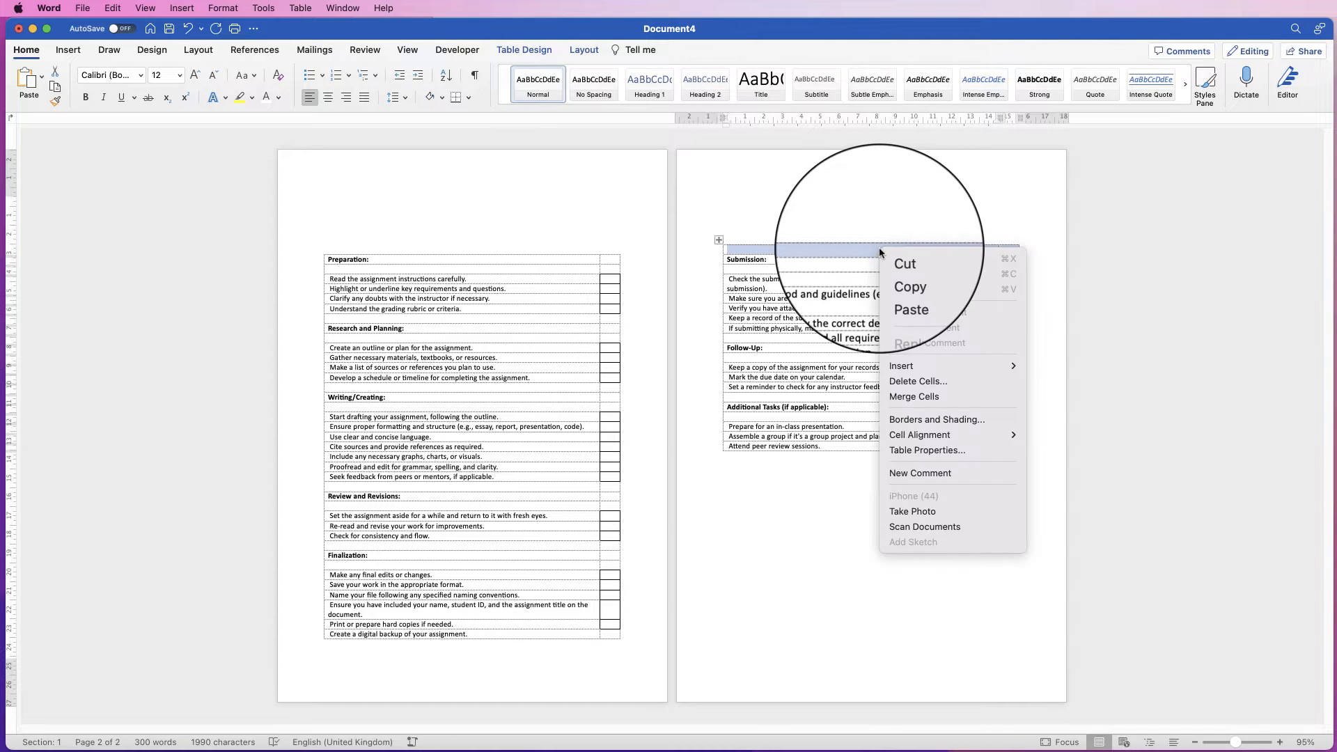
{"action": "left_click", "coordinate": [923, 382]}
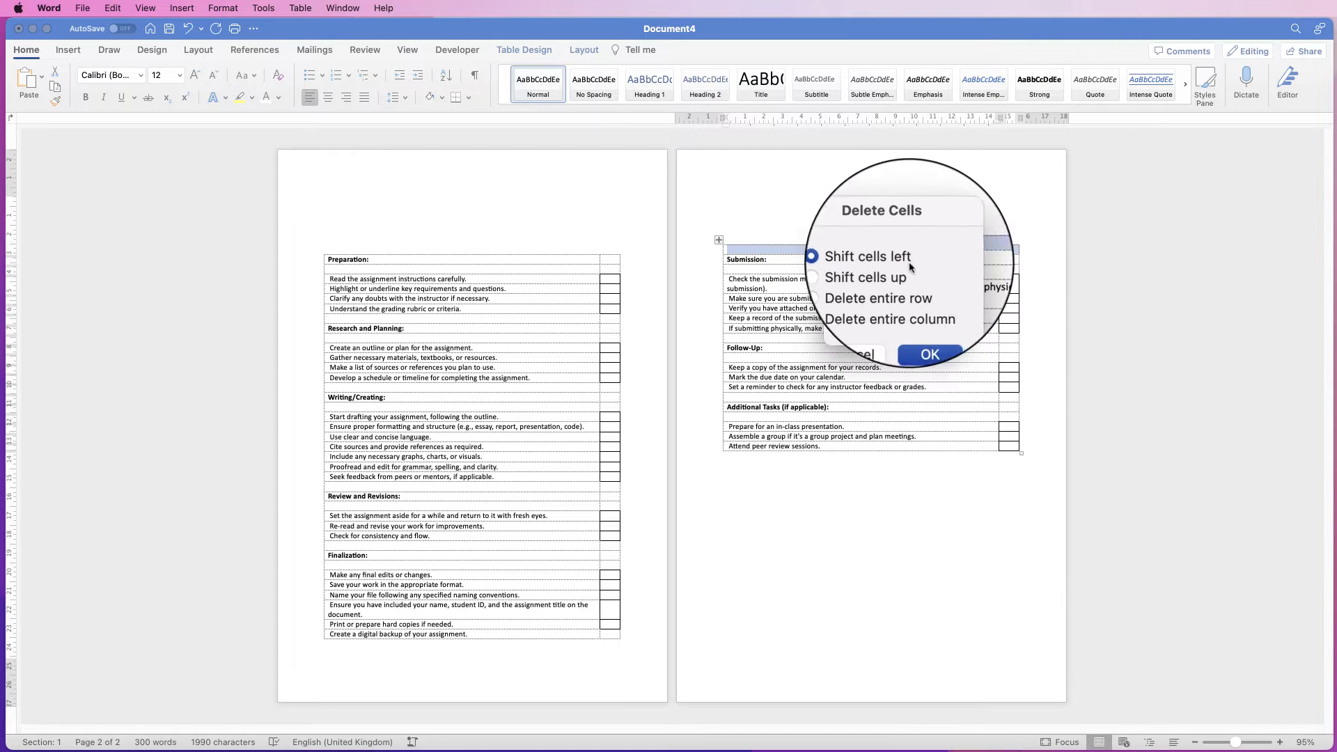
{"action": "left_click", "coordinate": [924, 324]}
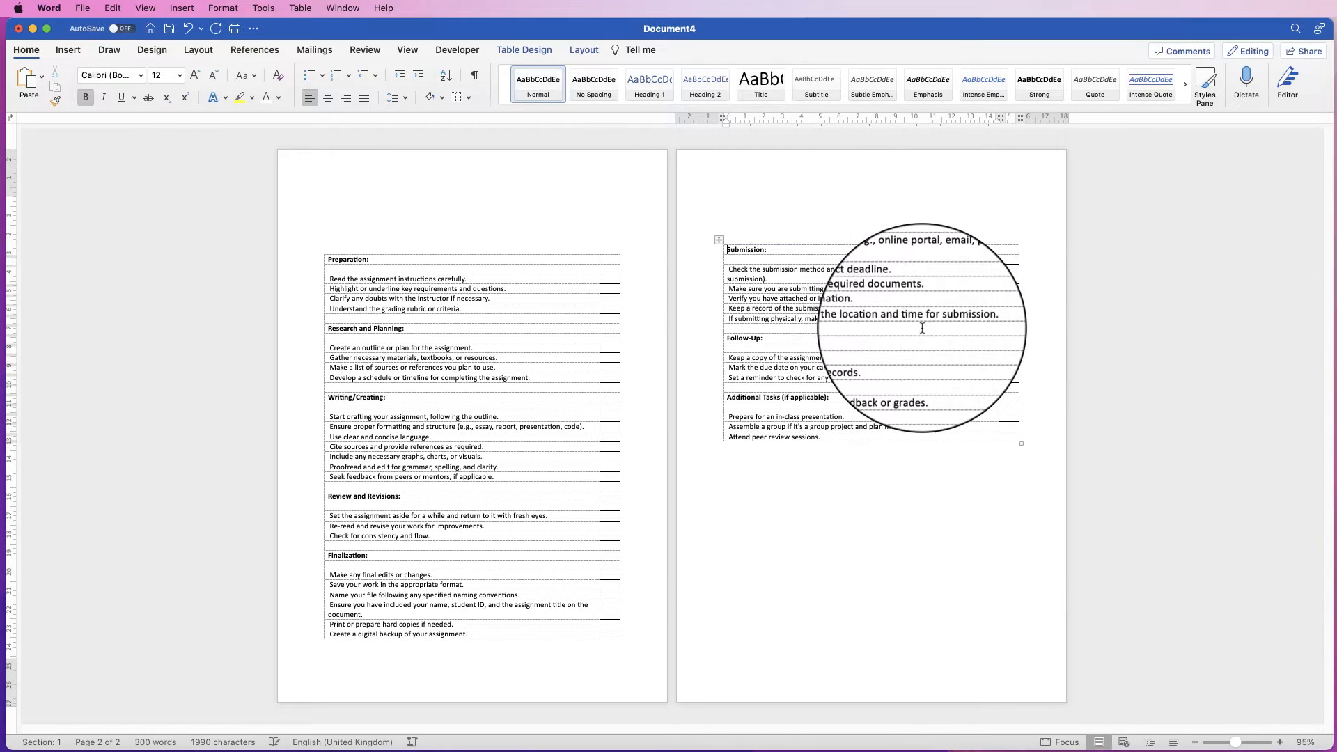
{"action": "left_click", "coordinate": [799, 220]}
{"action": "key", "text": "Return"}
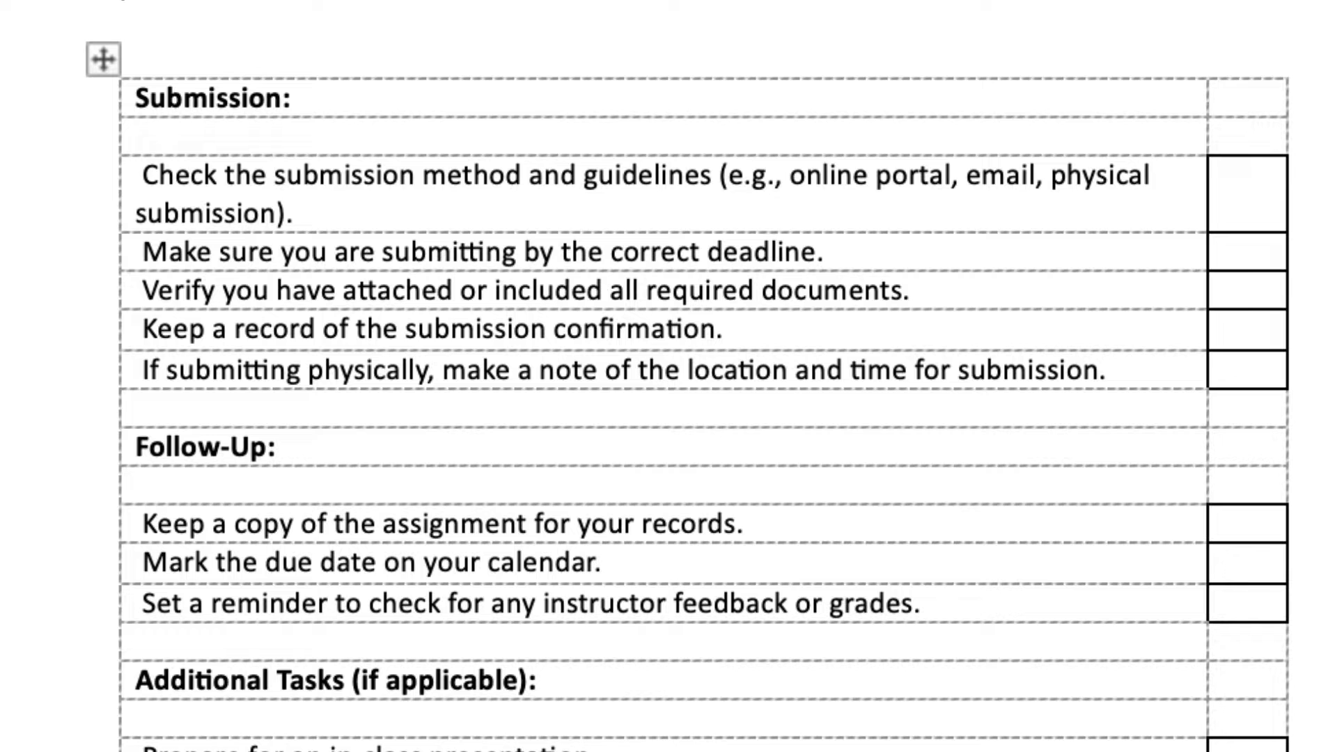
- Shorten the submission method item to one line by removing "online portal" from its bracketed examples
{"action": "key", "text": "BackSpace"}
{"action": "key", "text": "BackSpace"}
{"action": "key", "text": "BackSpace"}
{"action": "key", "text": "BackSpace"}
{"action": "key", "text": "BackSpace"}
{"action": "key", "text": "BackSpace"}
{"action": "key", "text": "BackSpace"}
{"action": "key", "text": "BackSpace"}
{"action": "key", "text": "BackSpace"}
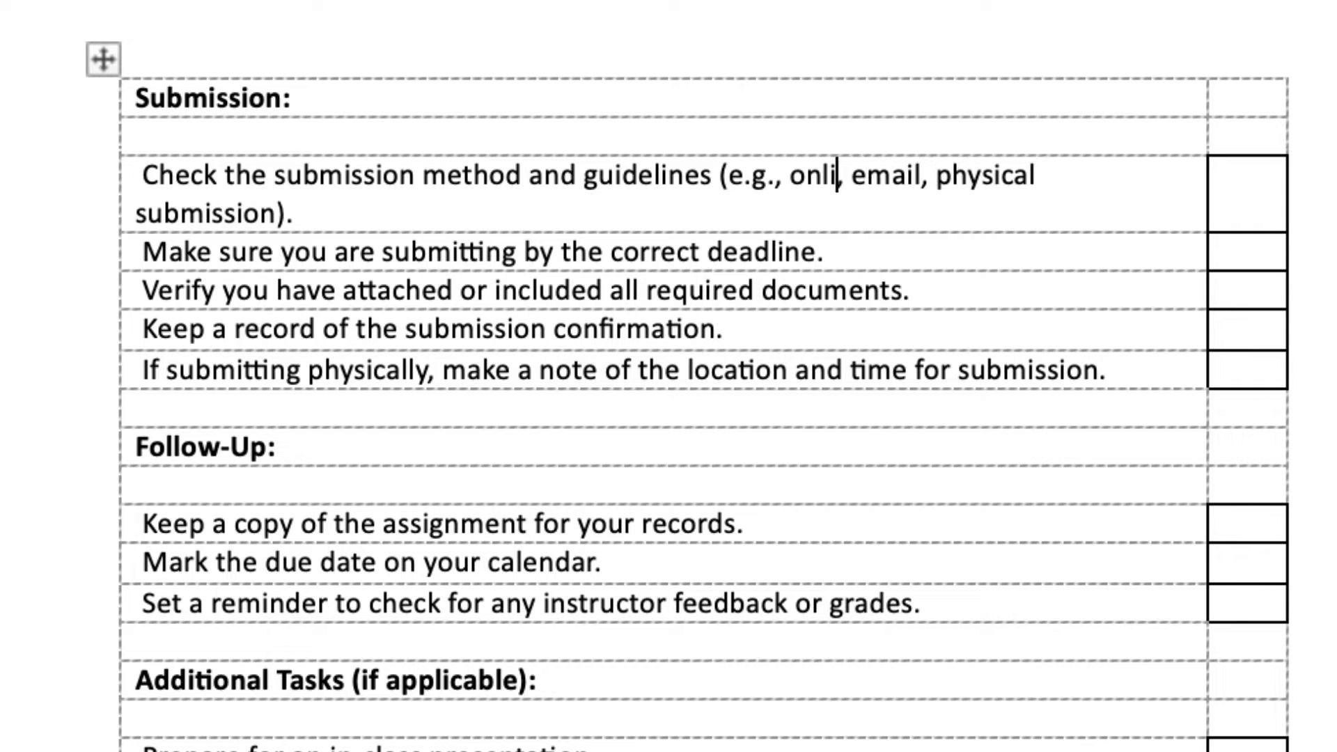
{"action": "key", "text": "BackSpace"}
{"action": "key", "text": "BackSpace"}
{"action": "key", "text": "BackSpace"}
{"action": "key", "text": "BackSpace"}
{"action": "key", "text": "BackSpace"}
{"action": "key", "text": "BackSpace"}
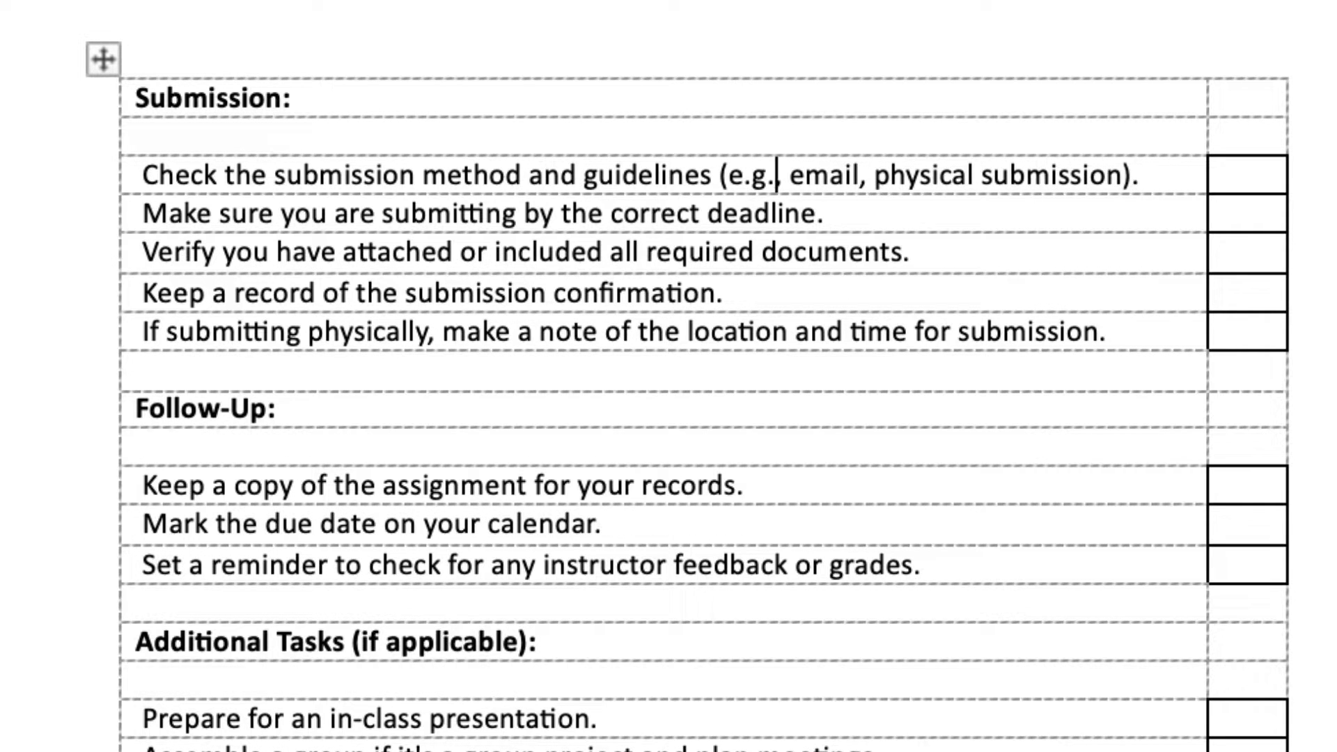
{"action": "key", "text": "BackSpace"}
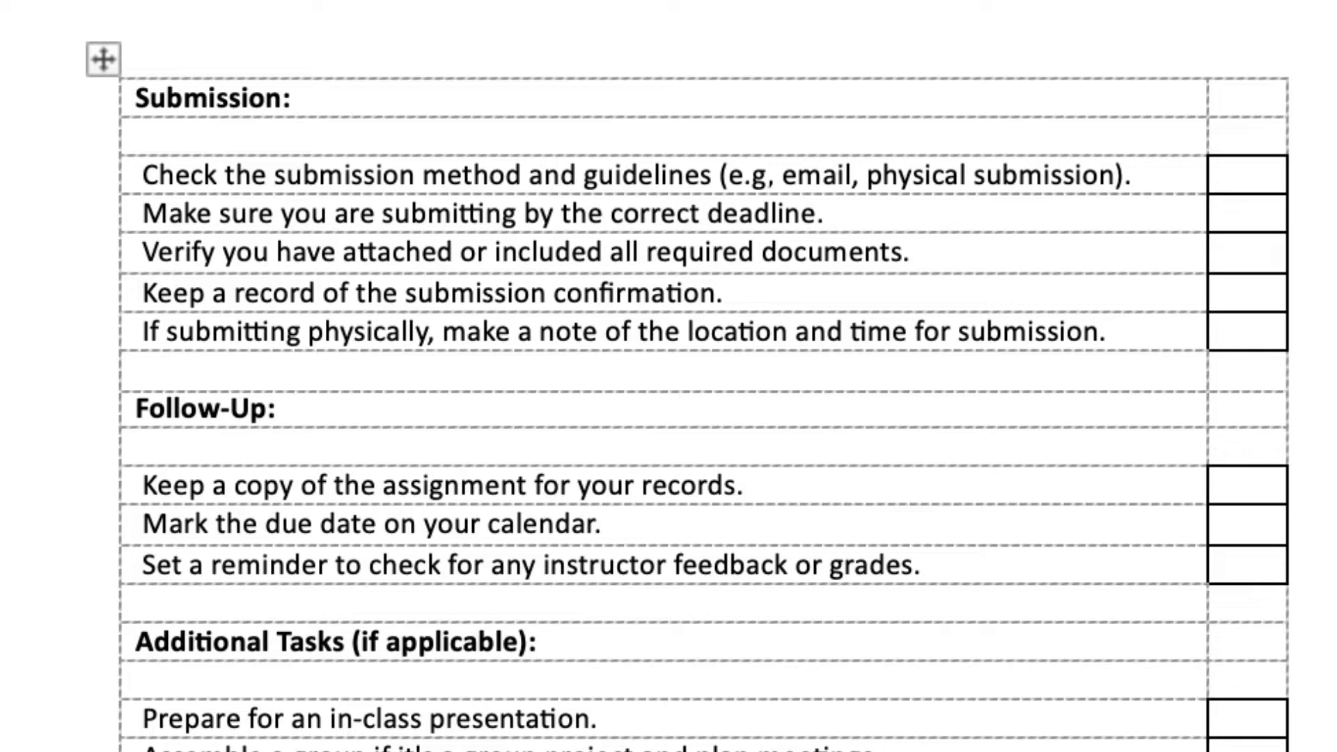
{"action": "type", "text": "."}
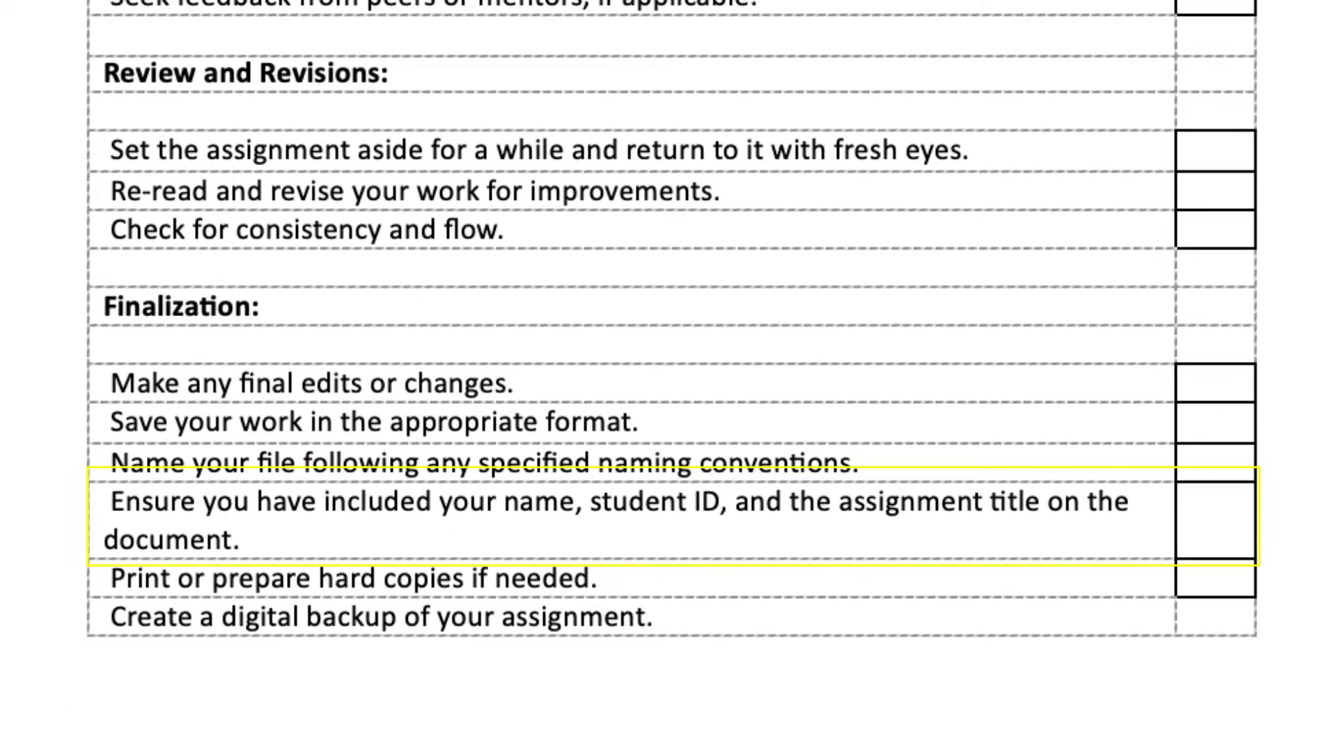
- Shorten the two-line Finalization item by removing "Ensure you have" so that it begins with "Included your name"
{"action": "left_click", "coordinate": [325, 502]}
{"action": "key", "text": "BackSpace"}
{"action": "key", "text": "BackSpace"}
{"action": "key", "text": "BackSpace"}
{"action": "key", "text": "BackSpace"}
{"action": "key", "text": "BackSpace"}
{"action": "key", "text": "BackSpace"}
{"action": "key", "text": "BackSpace"}
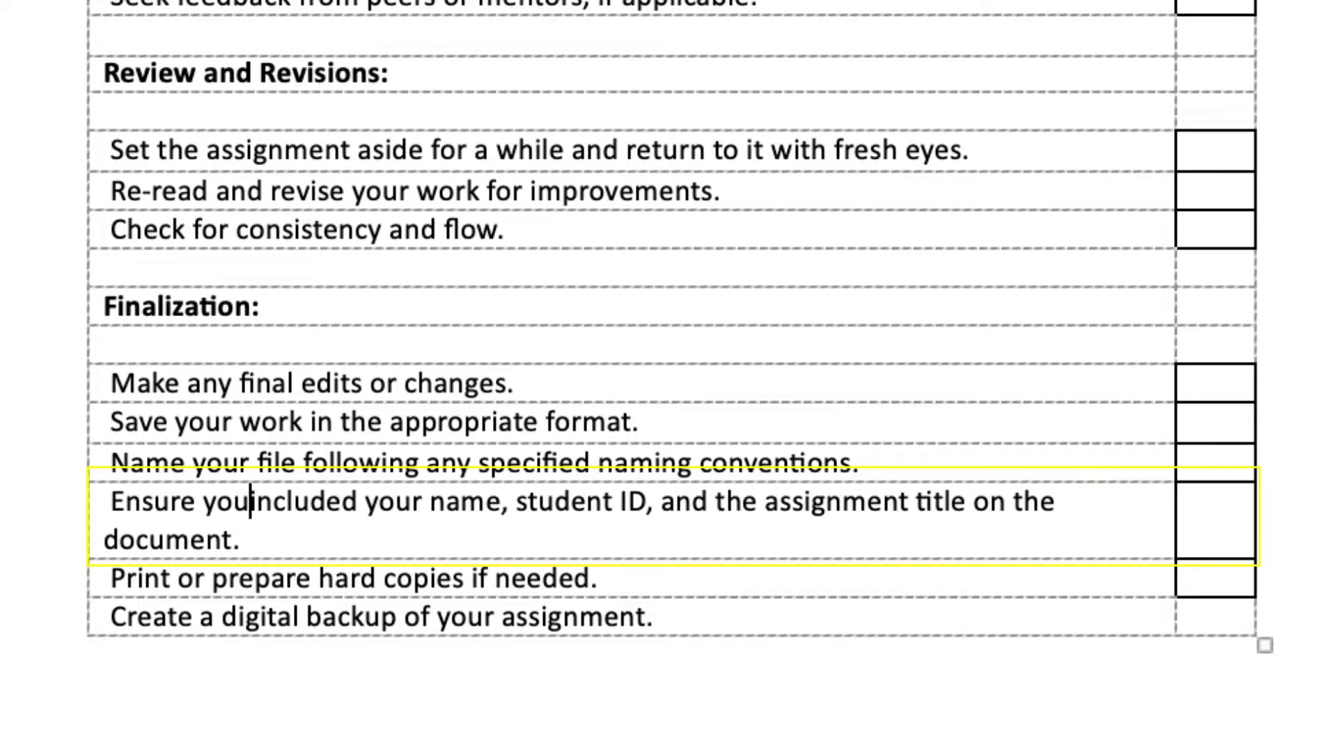
{"action": "key", "text": "BackSpace"}
{"action": "key", "text": "BackSpace"}
{"action": "key", "text": "BackSpace"}
{"action": "key", "text": "BackSpace"}
{"action": "key", "text": "BackSpace"}
{"action": "key", "text": "BackSpace"}
{"action": "key", "text": "BackSpace"}
{"action": "key", "text": "BackSpace"}
{"action": "key", "text": "BackSpace"}
{"action": "key", "text": "Delete"}
{"action": "type", "text": "I"}
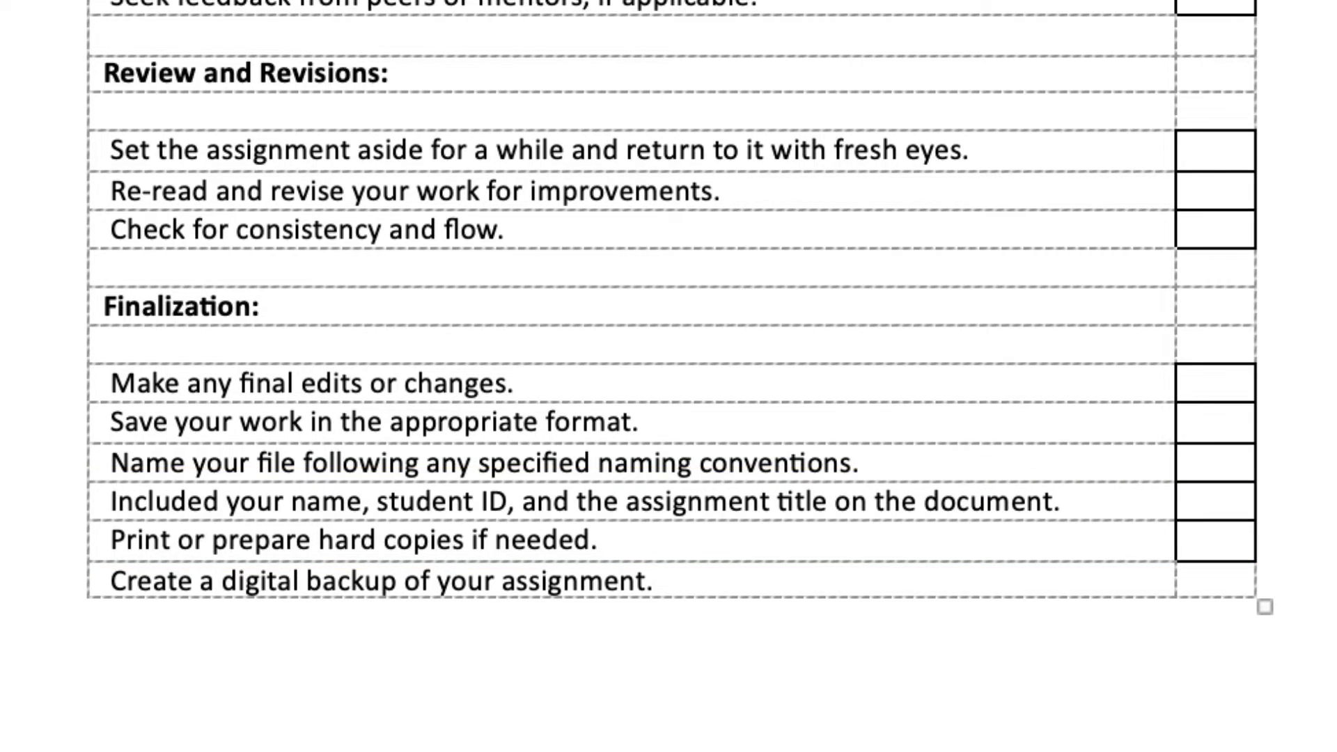
- Add one more blank line above the Submission table to align it with the first page's table
{"action": "key", "text": "super+a"}
{"action": "left_click", "coordinate": [780, 250]}
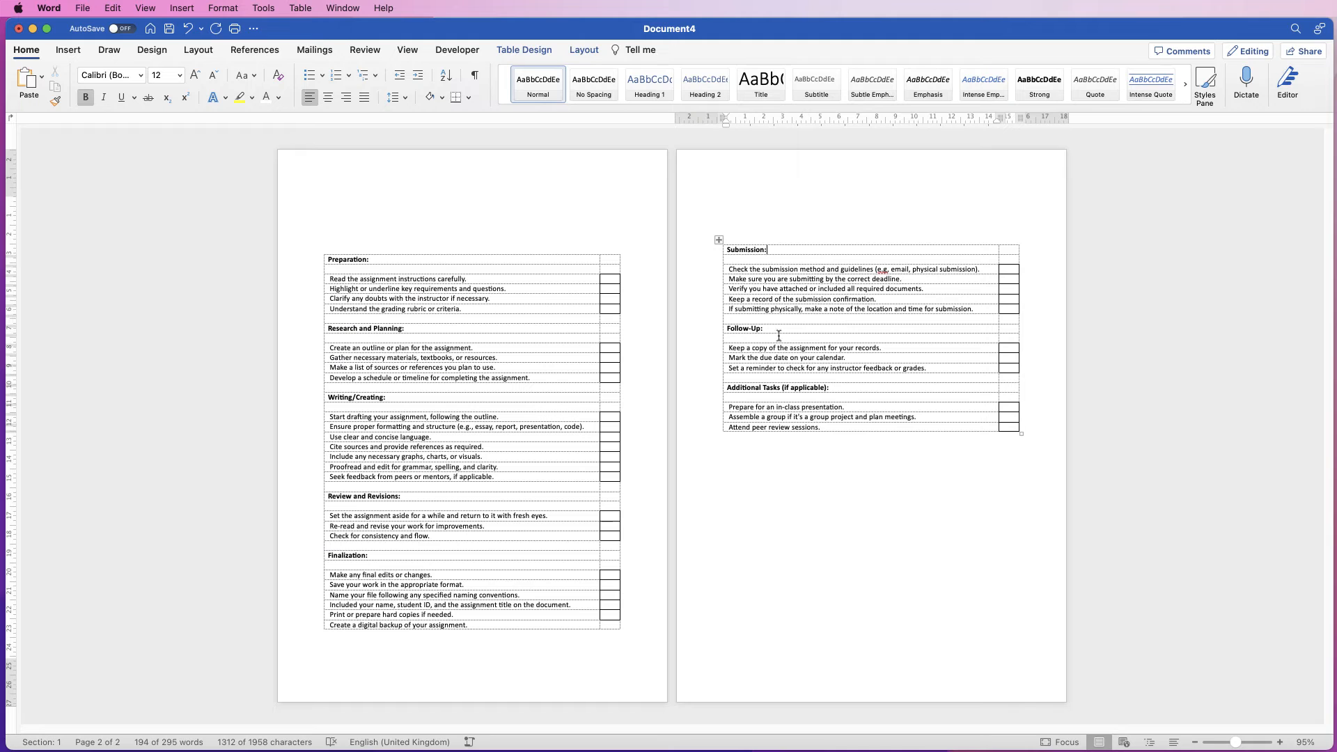
{"action": "left_click", "coordinate": [759, 232]}
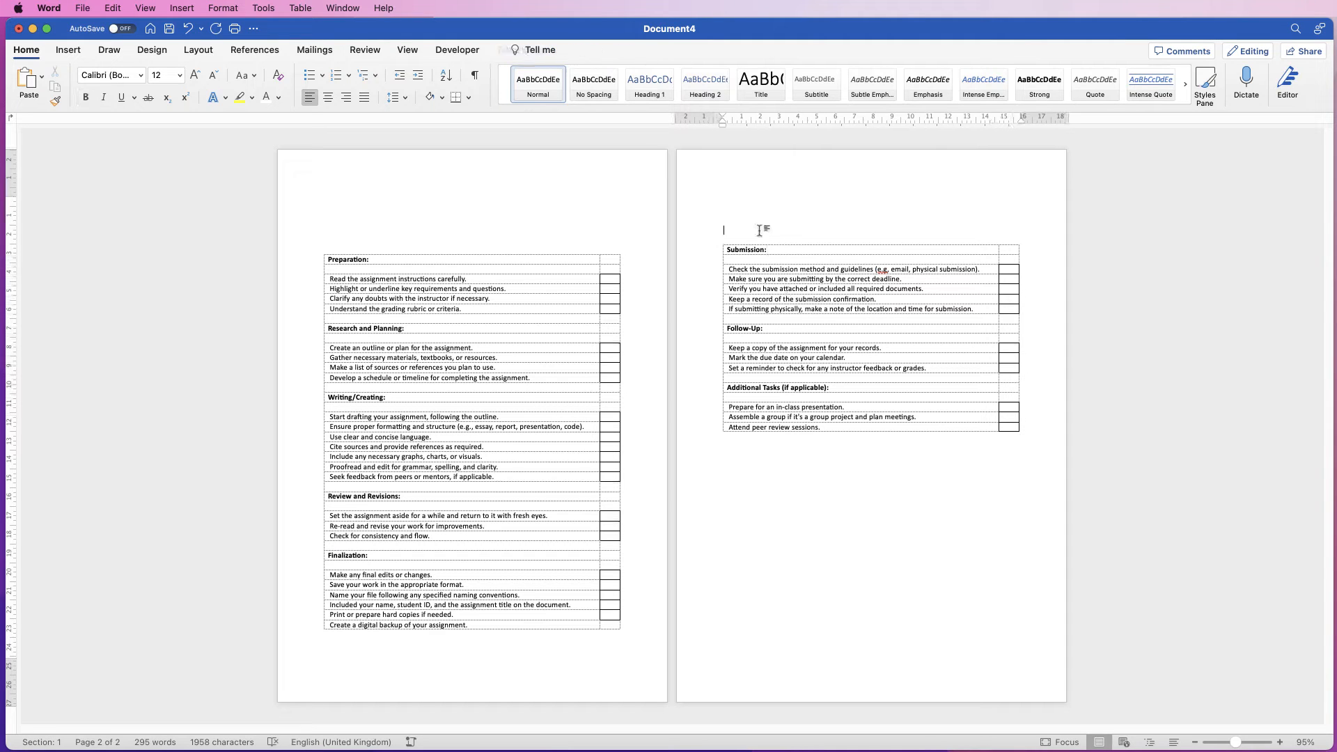
{"action": "key", "text": "Return"}
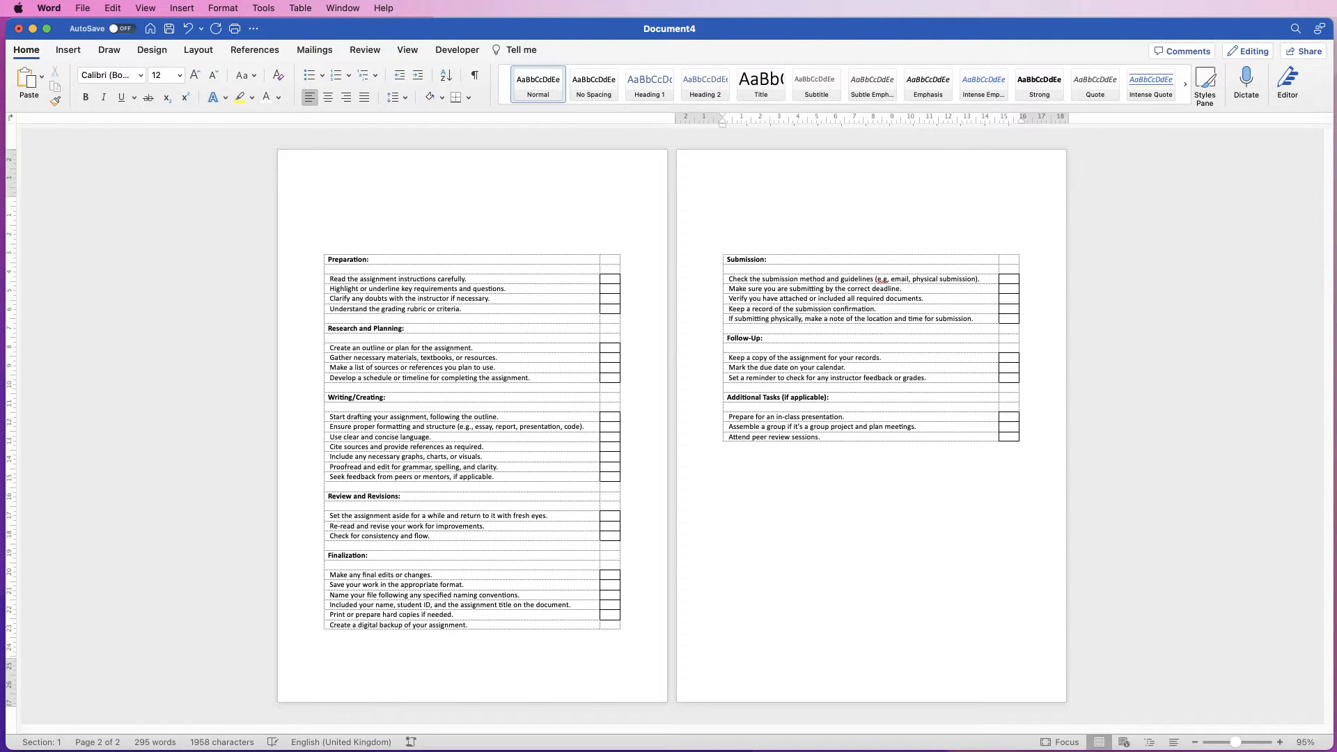
- Select the first page's table and turn off the table gridlines
{"action": "left_click", "coordinate": [320, 250]}
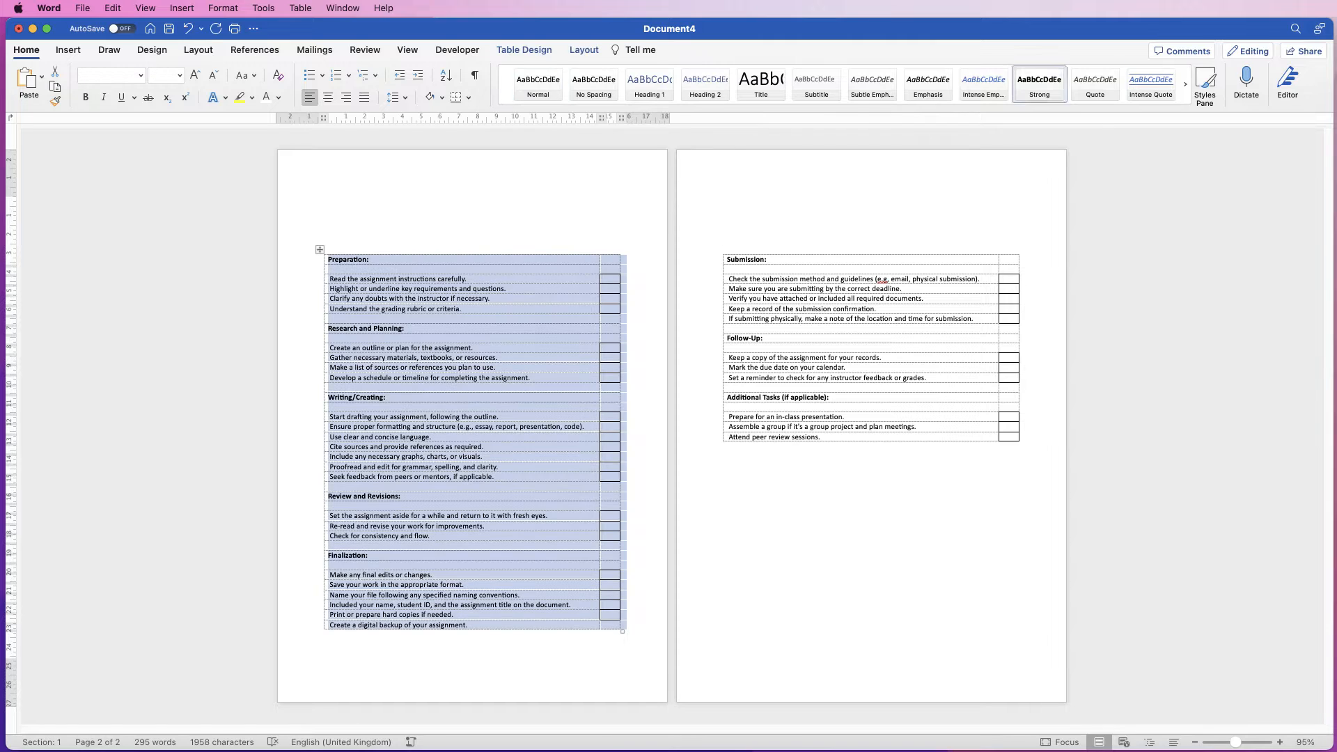
{"action": "left_click", "coordinate": [524, 50]}
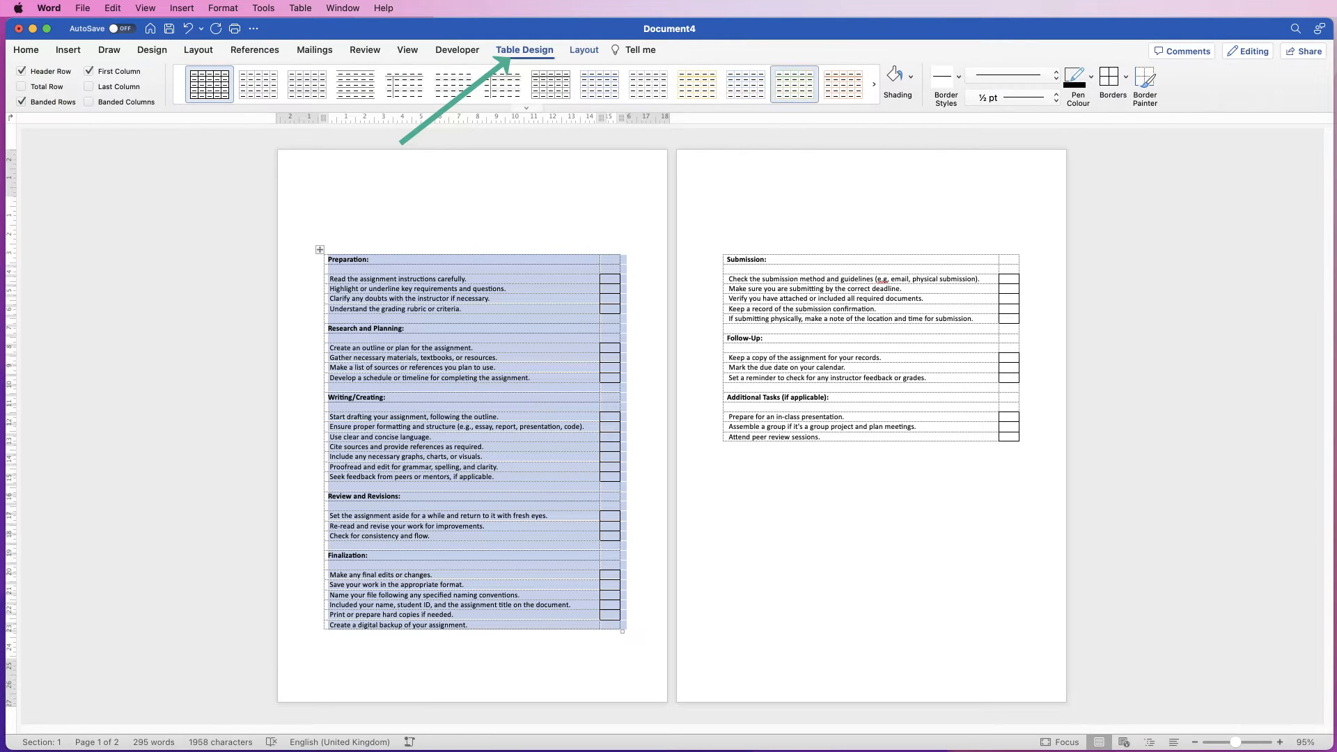
{"action": "left_click", "coordinate": [1125, 76]}
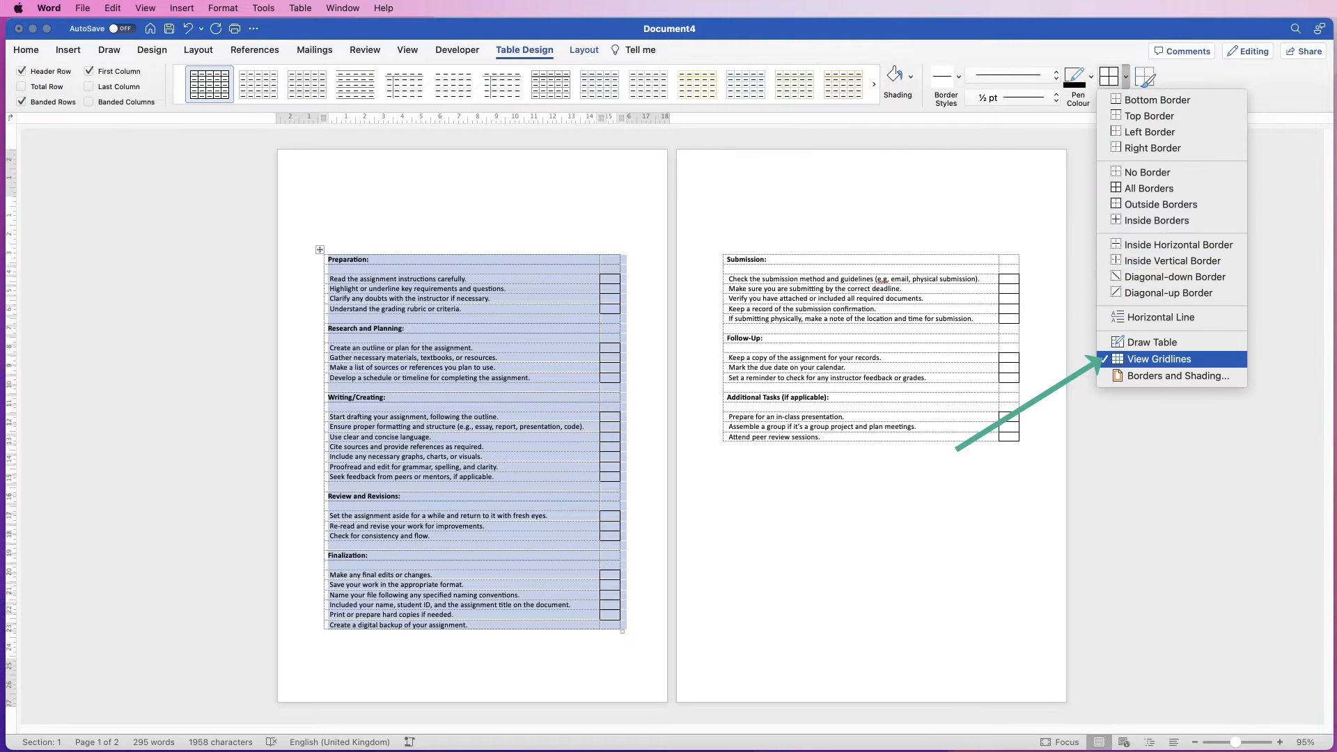
{"action": "left_click", "coordinate": [1159, 359]}
{"action": "left_click", "coordinate": [843, 521]}
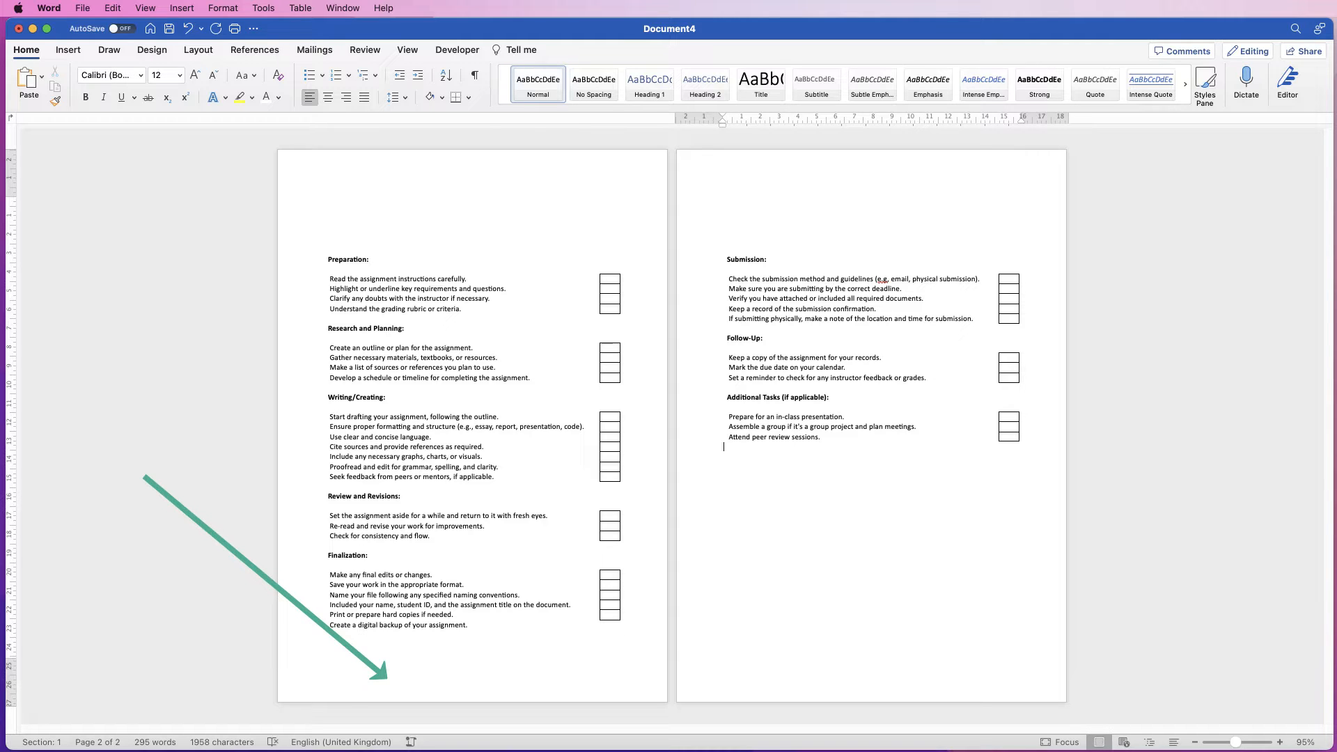
- Insert page numbers in the footer with Centre alignment, shown on the first page, and return to the document body
{"action": "double_click", "coordinate": [387, 677]}
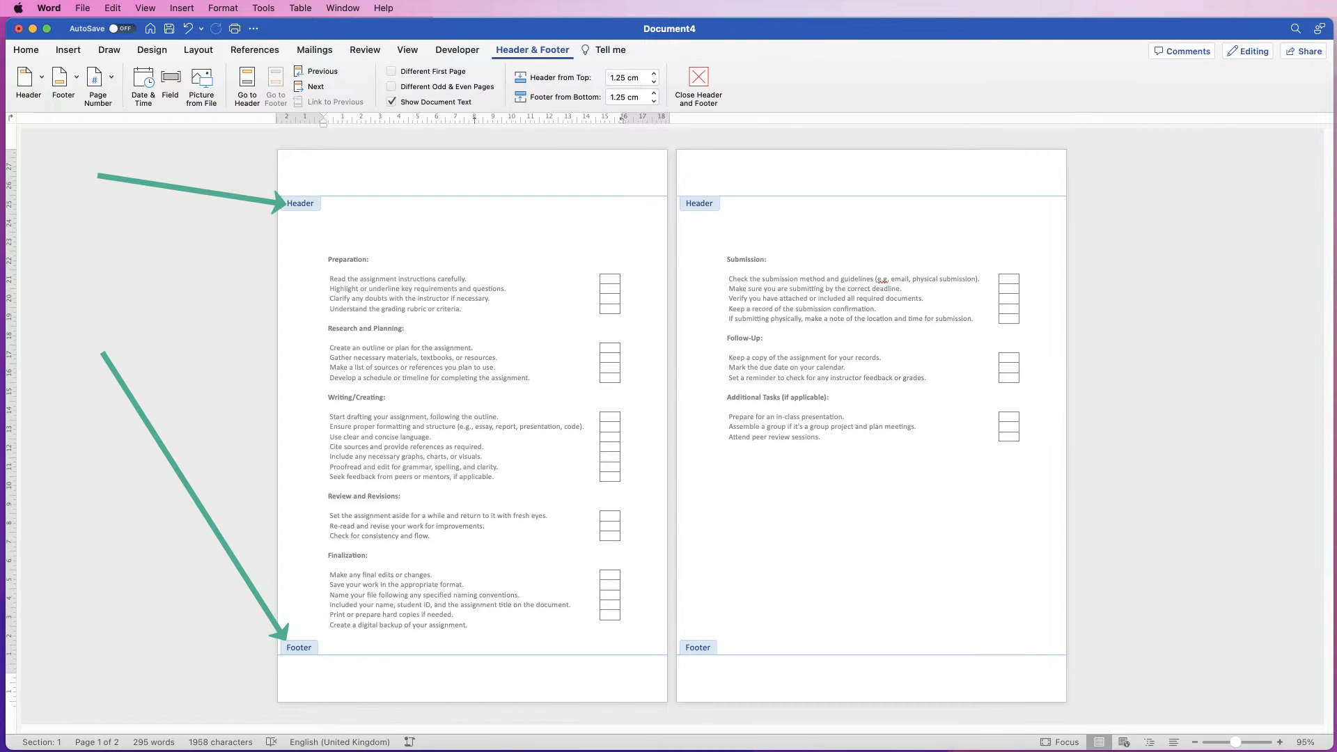
{"action": "left_click", "coordinate": [98, 80]}
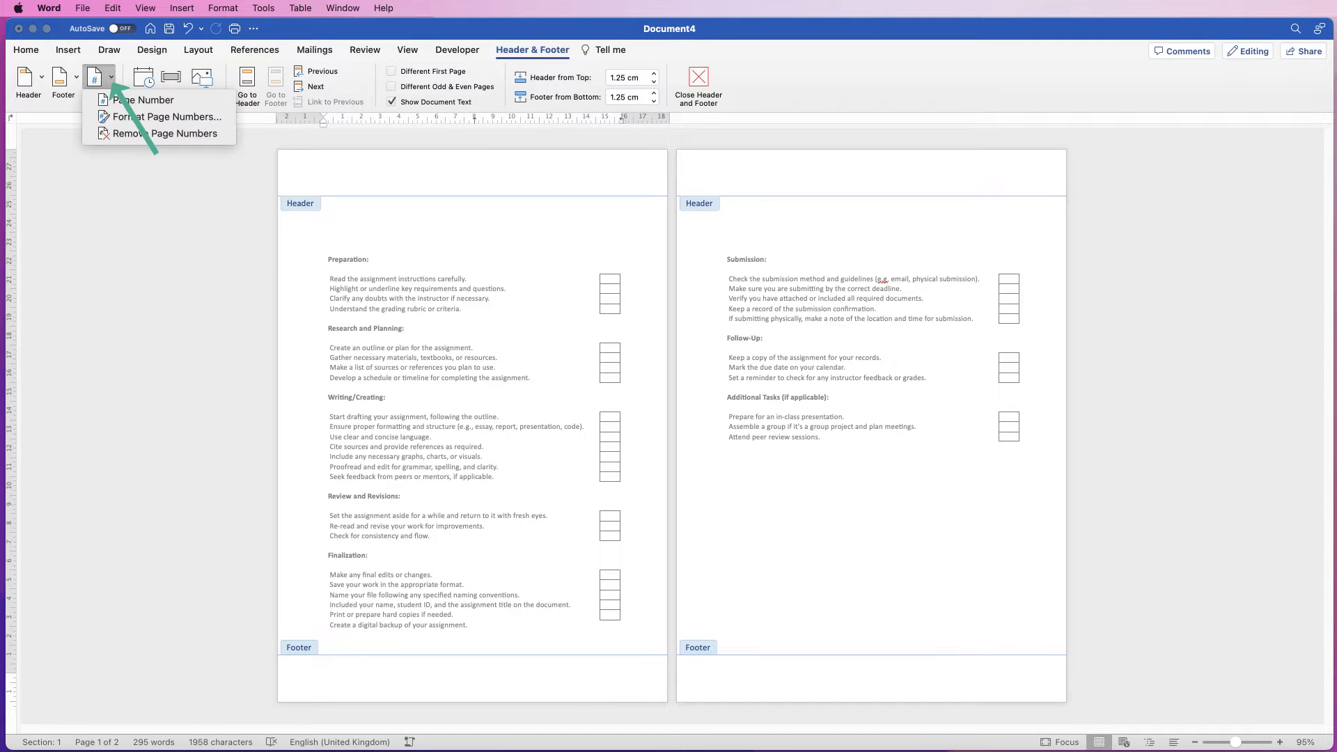
{"action": "left_click", "coordinate": [142, 99]}
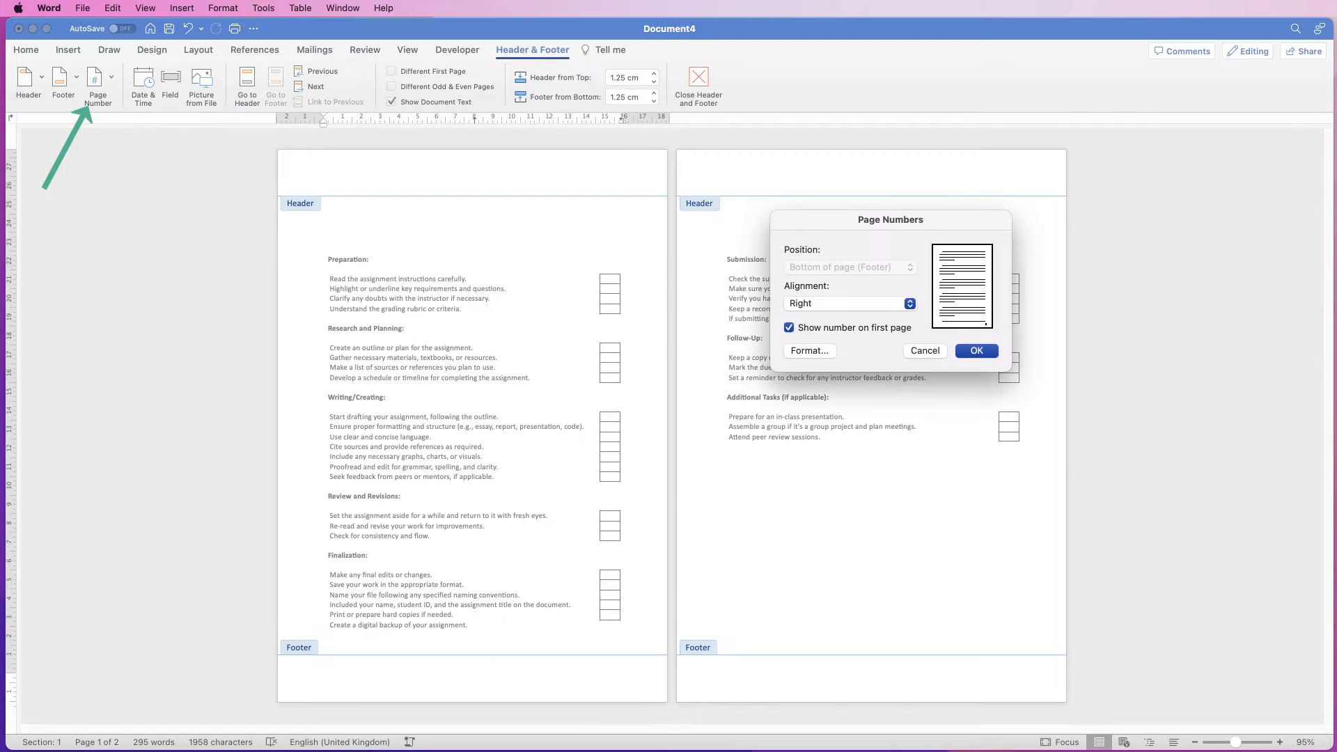
{"action": "left_click", "coordinate": [811, 306]}
{"action": "left_click", "coordinate": [808, 291]}
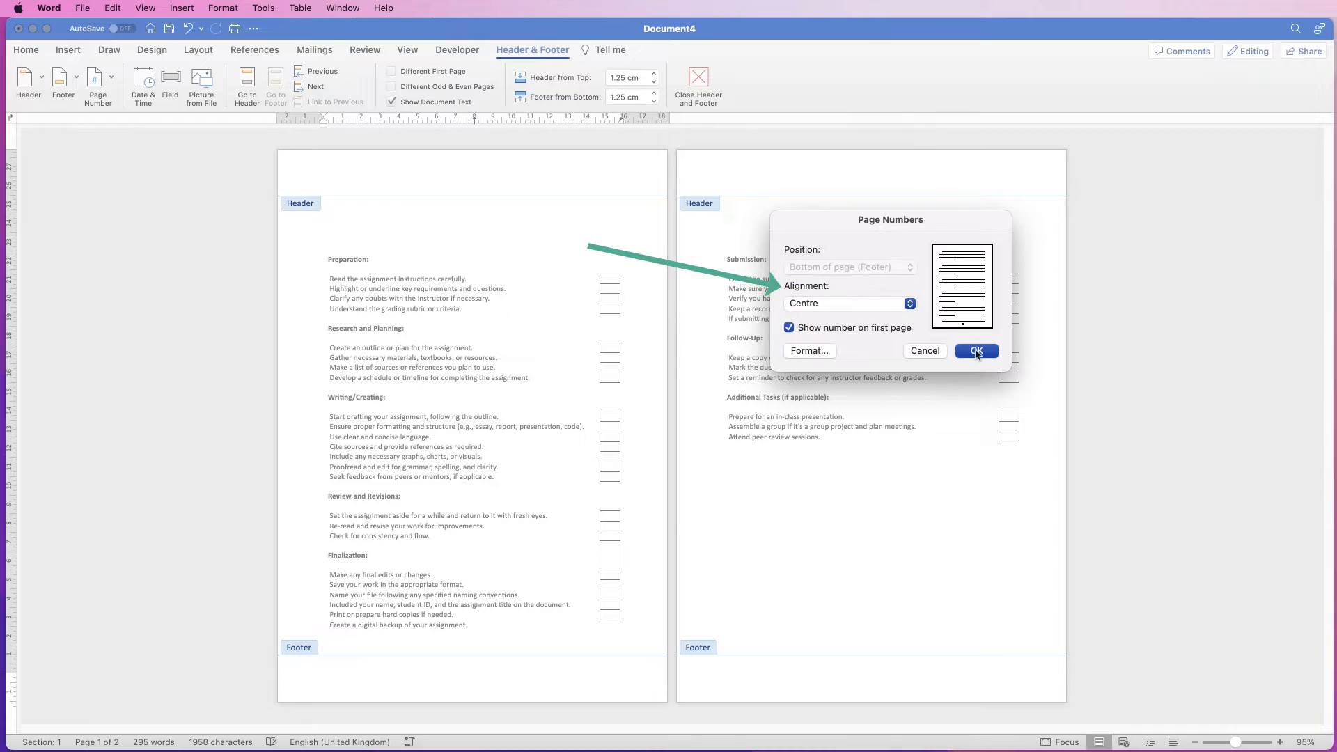
{"action": "left_click", "coordinate": [976, 351]}
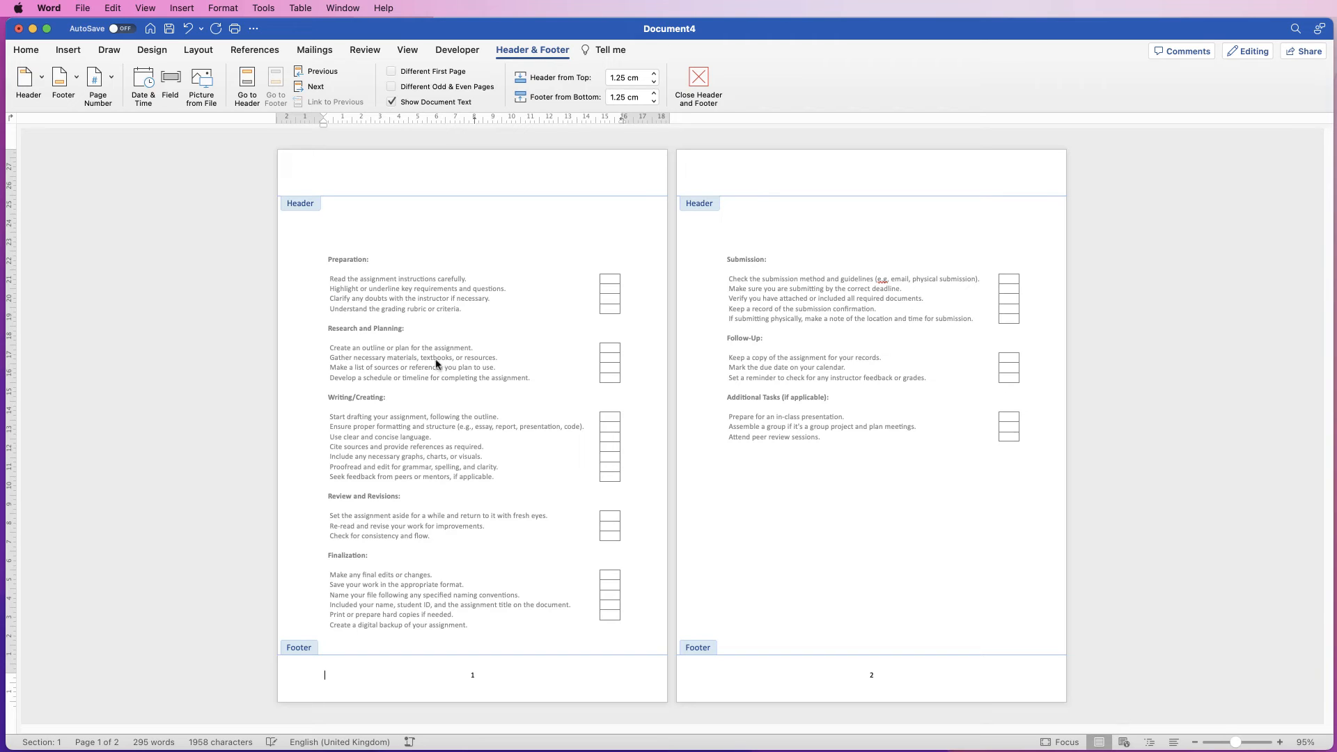
{"action": "key", "text": "Escape"}
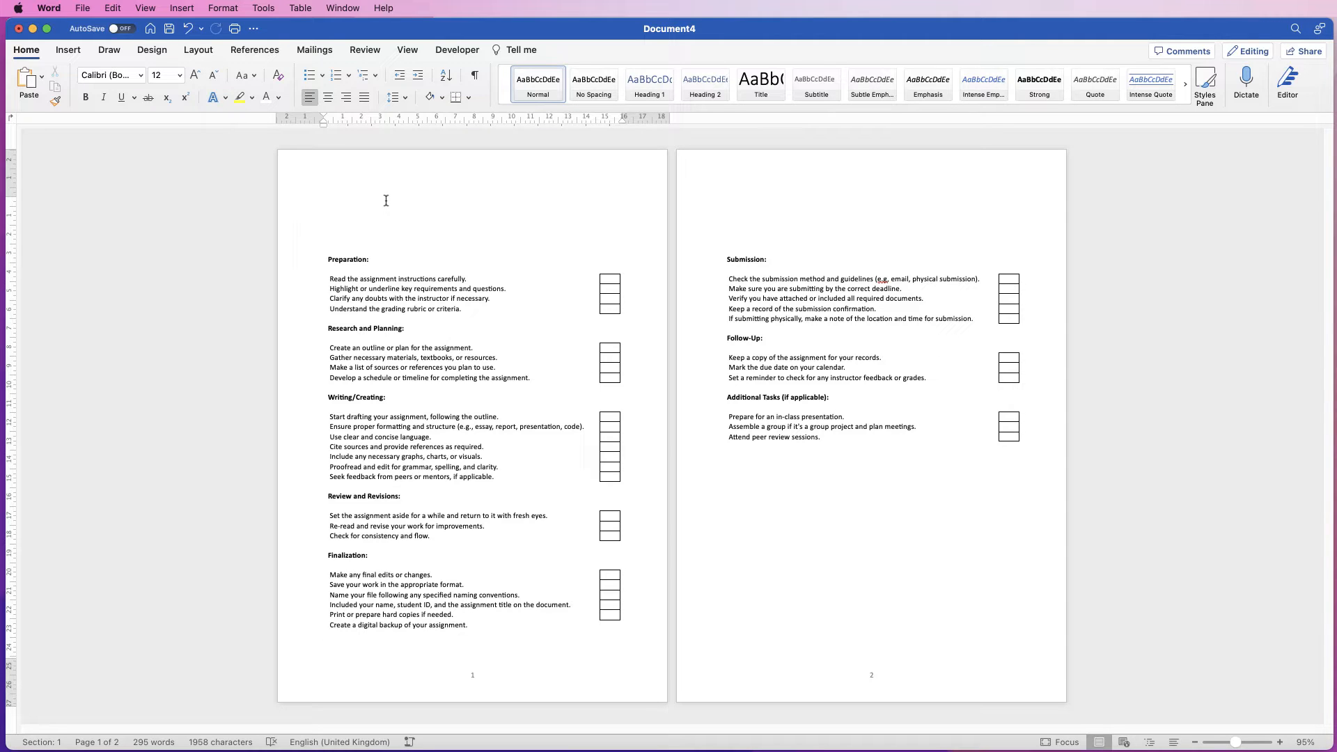
{"action": "double_click", "coordinate": [437, 165]}
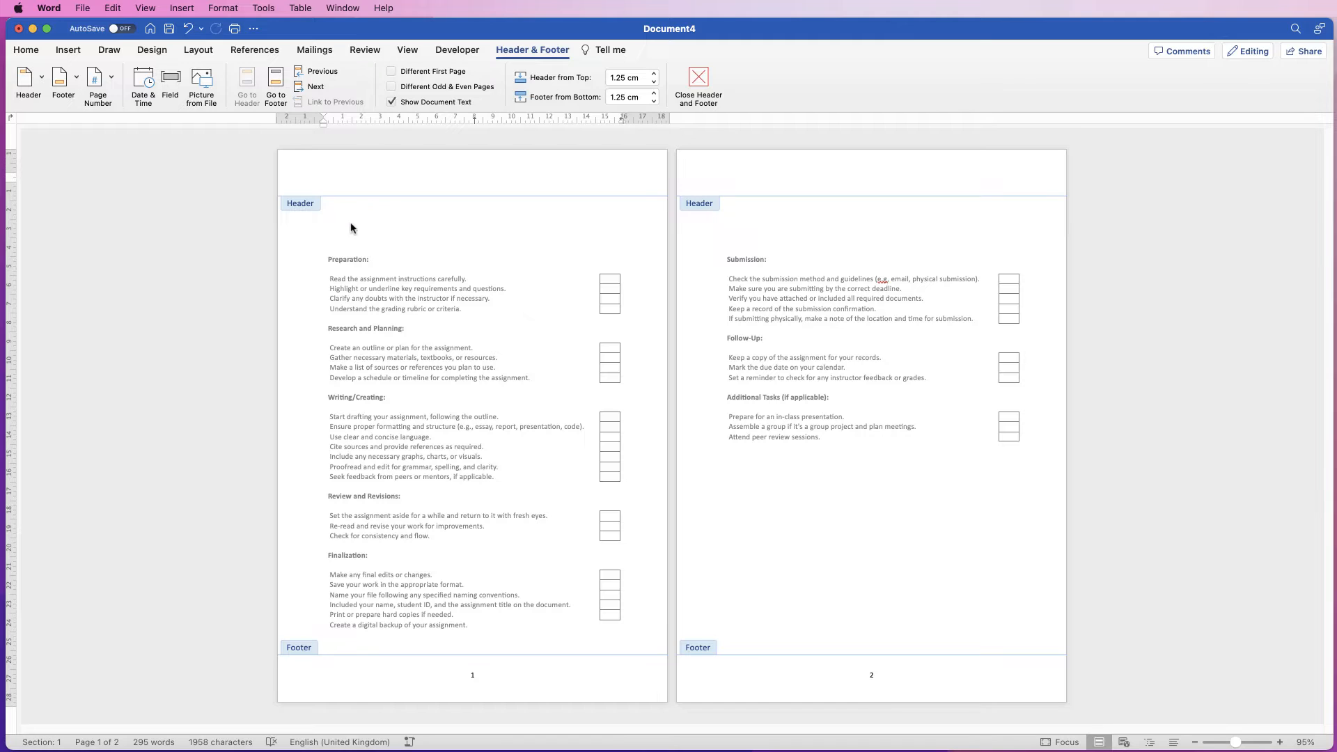
{"action": "double_click", "coordinate": [361, 278]}
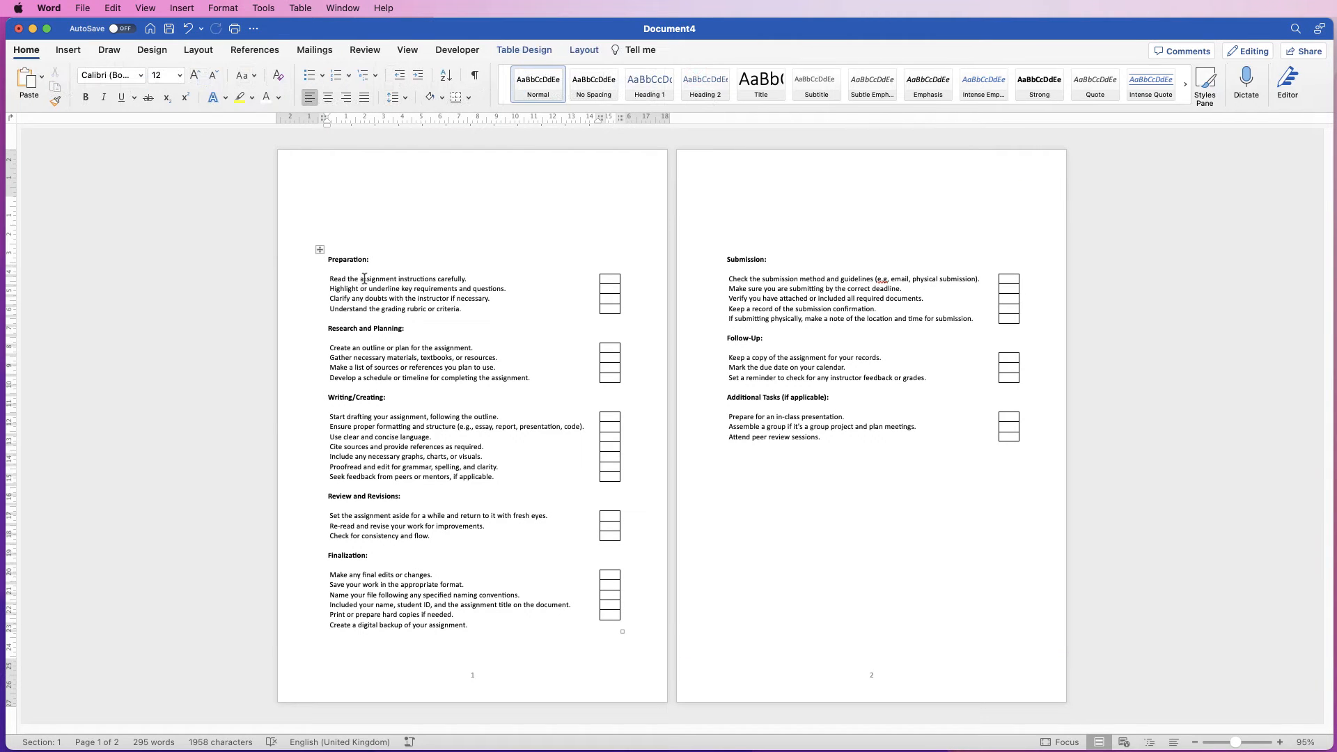
- Draw a text box about 3.81 cm high and 14.61 cm wide above the Preparation heading, containing "ASSIGNMENT CHECKLIST"
{"action": "left_click", "coordinate": [81, 49]}
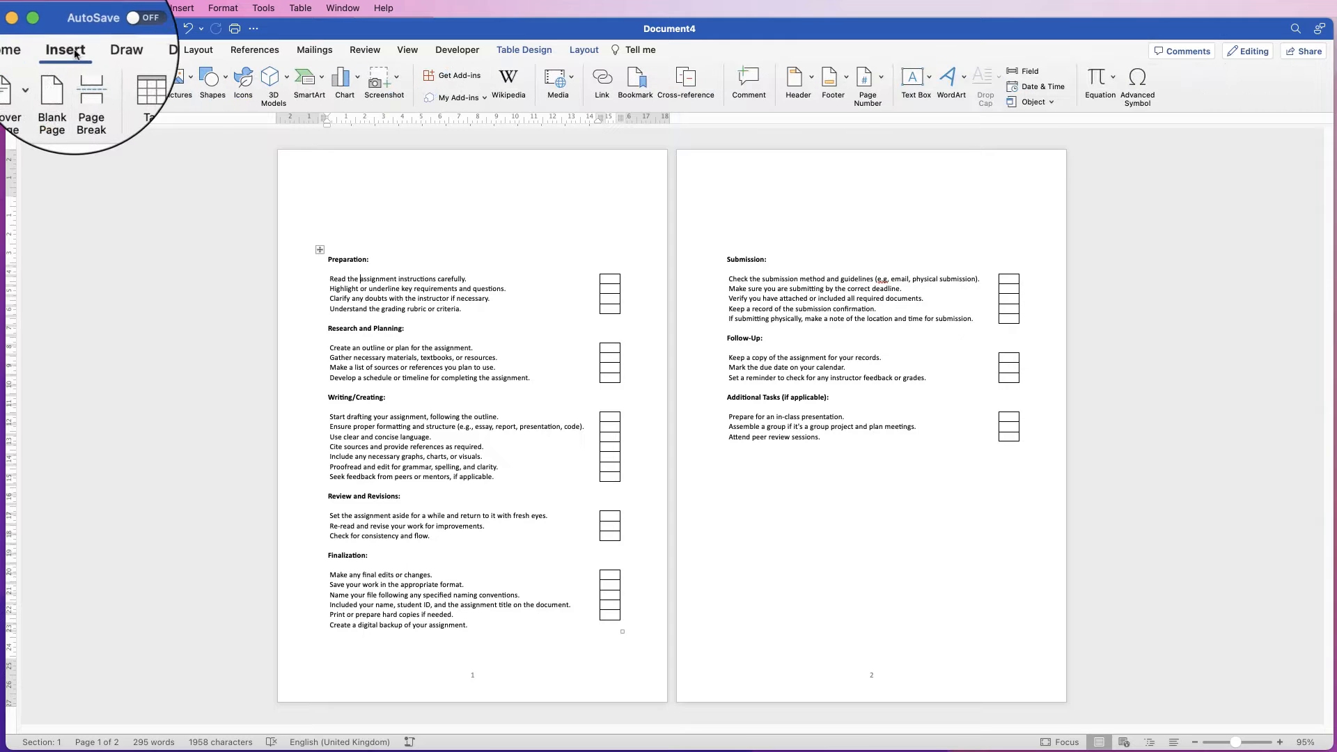
{"action": "left_click", "coordinate": [905, 80]}
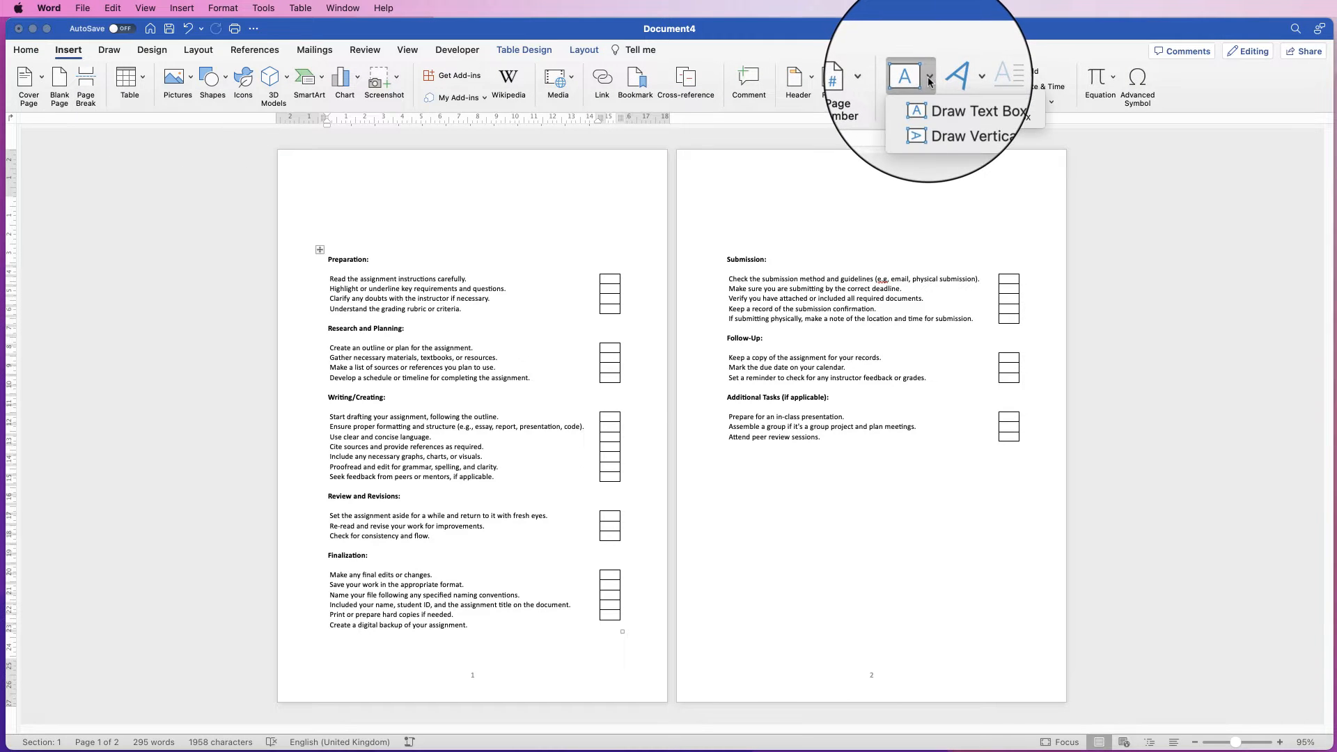
{"action": "left_click", "coordinate": [937, 104]}
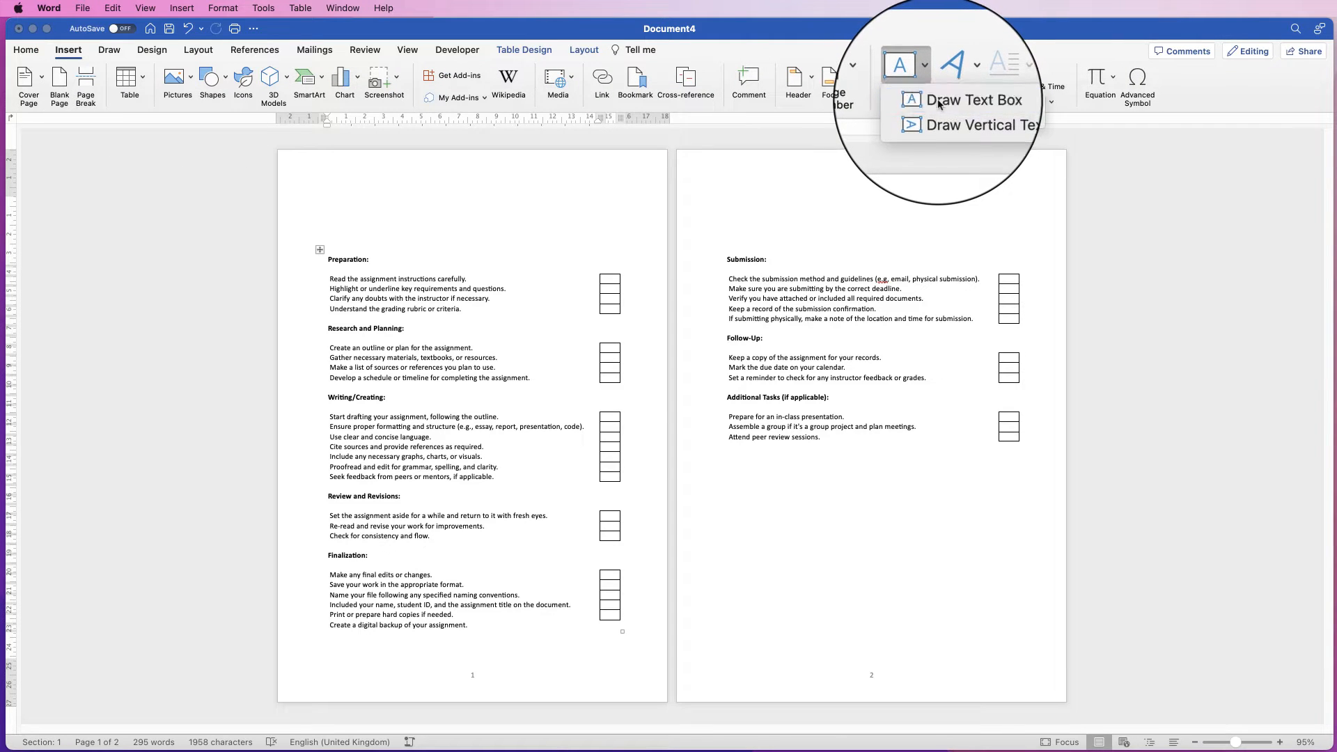
{"action": "mouse_move", "coordinate": [347, 172]}
{"action": "left_mouse_down"}
{"action": "mouse_move", "coordinate": [448, 228]}
{"action": "mouse_move", "coordinate": [618, 242]}
{"action": "left_mouse_up"}
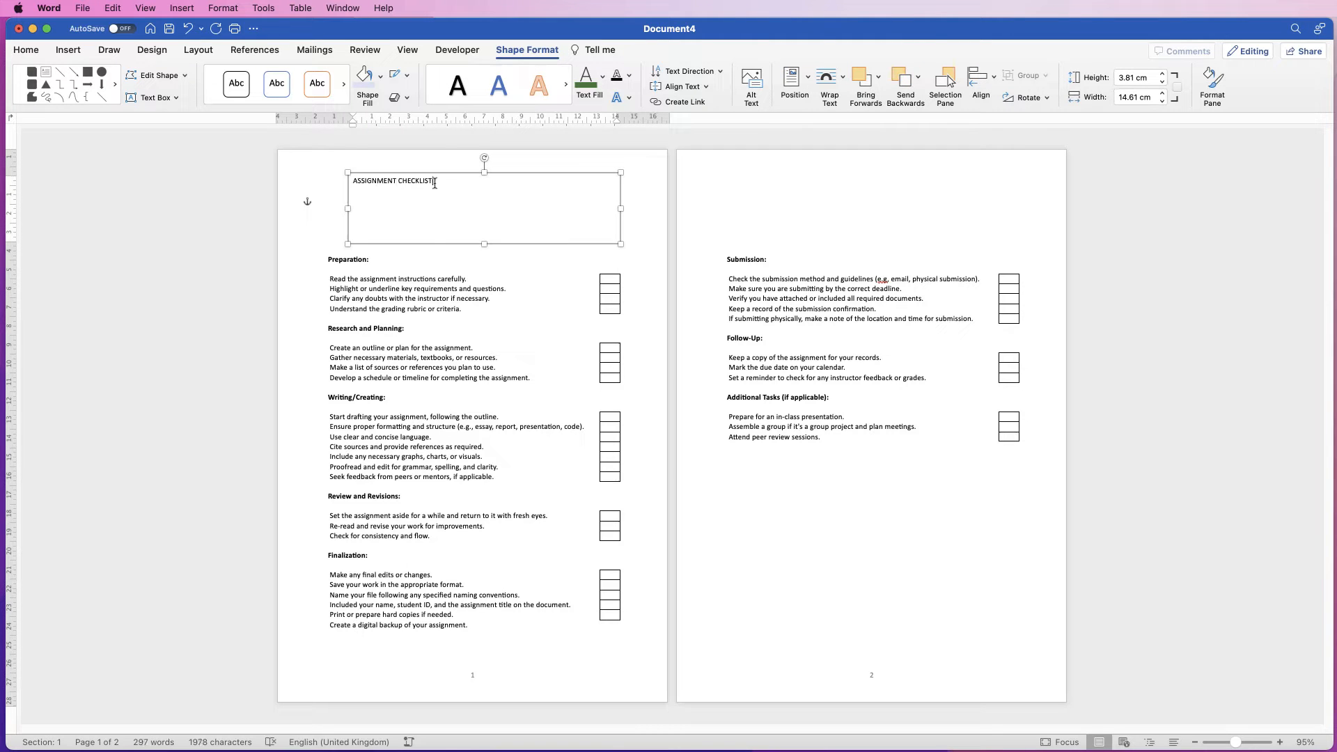
- Set the font size of the "ASSIGNMENT CHECKLIST" title text to 32
{"action": "left_click_drag", "start_coordinate": [434, 183], "coordinate": [389, 183]}
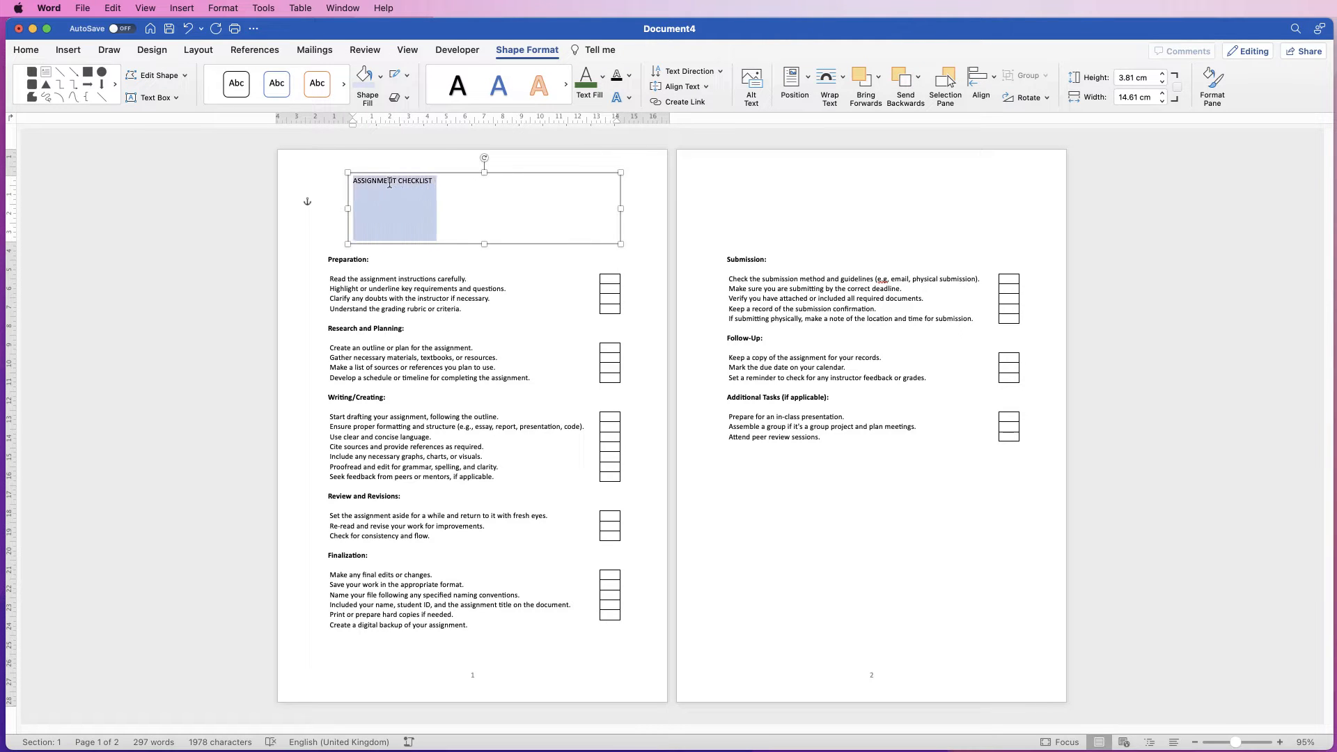
{"action": "left_click", "coordinate": [26, 50]}
{"action": "left_click", "coordinate": [161, 75]}
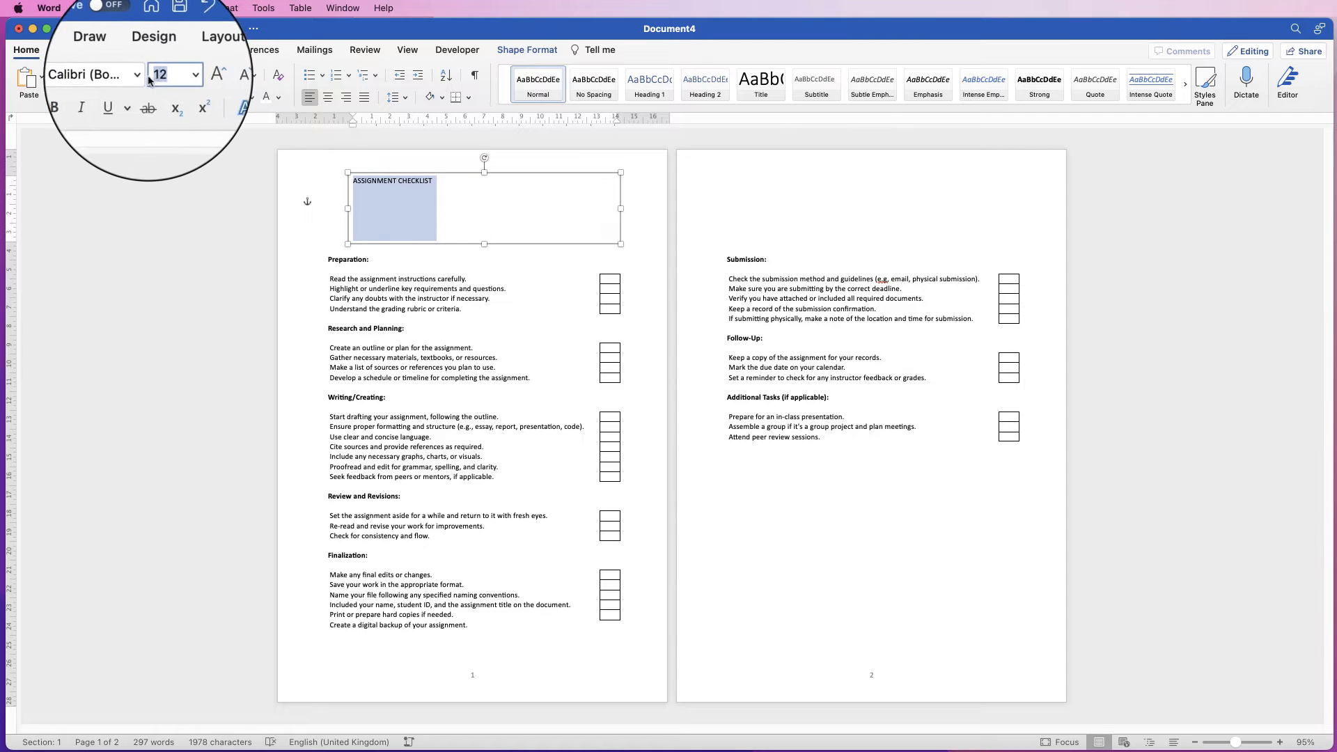
{"action": "type", "text": "32"}
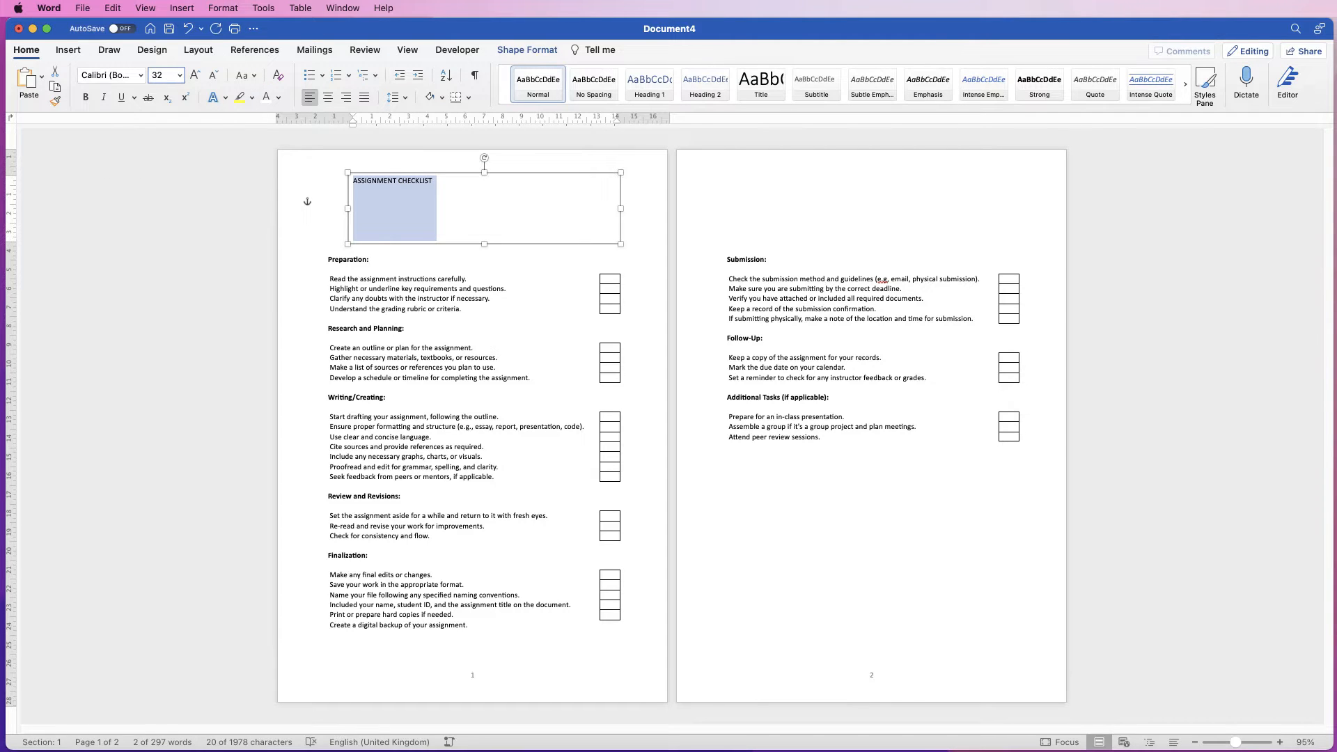
- Narrow the title text box to about 11.23 cm so its text wraps onto two lines, and align it with the Preparation heading
{"action": "key", "text": "Return"}
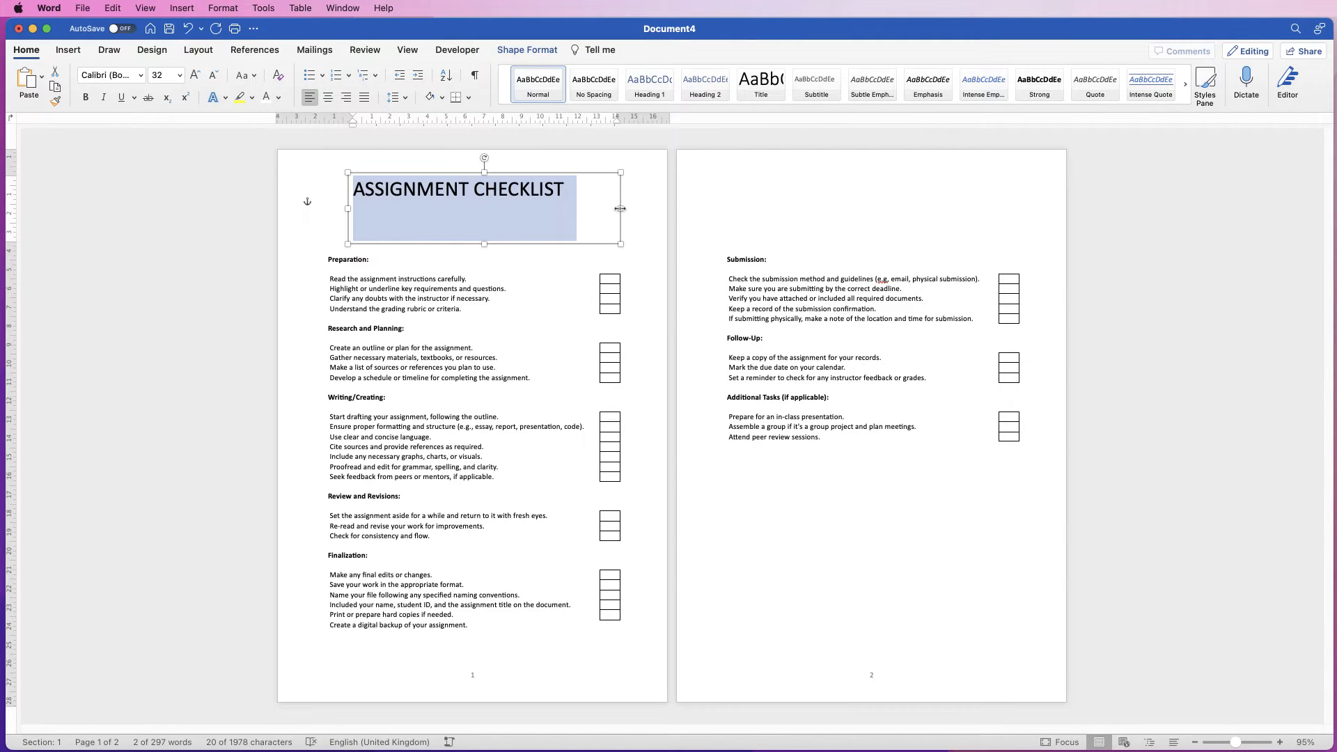
{"action": "left_click_drag", "start_coordinate": [621, 208], "coordinate": [557, 209]}
{"action": "mouse_move", "coordinate": [404, 218]}
{"action": "left_mouse_down"}
{"action": "mouse_move", "coordinate": [376, 230]}
{"action": "mouse_move", "coordinate": [401, 260]}
{"action": "mouse_move", "coordinate": [403, 222]}
{"action": "left_mouse_up"}
{"action": "left_click", "coordinate": [429, 187]}
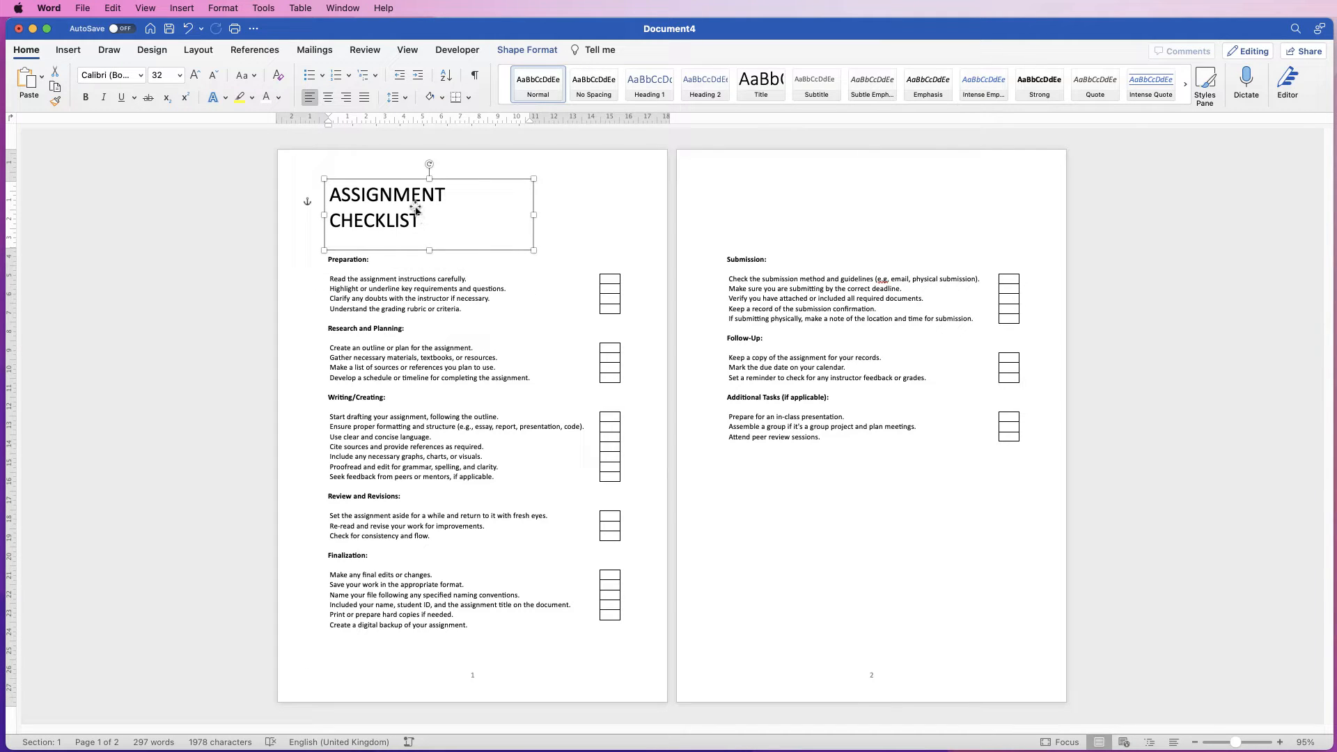
- Remove the outline and fill from the title text box and nudge it slightly up
{"action": "left_click", "coordinate": [527, 49]}
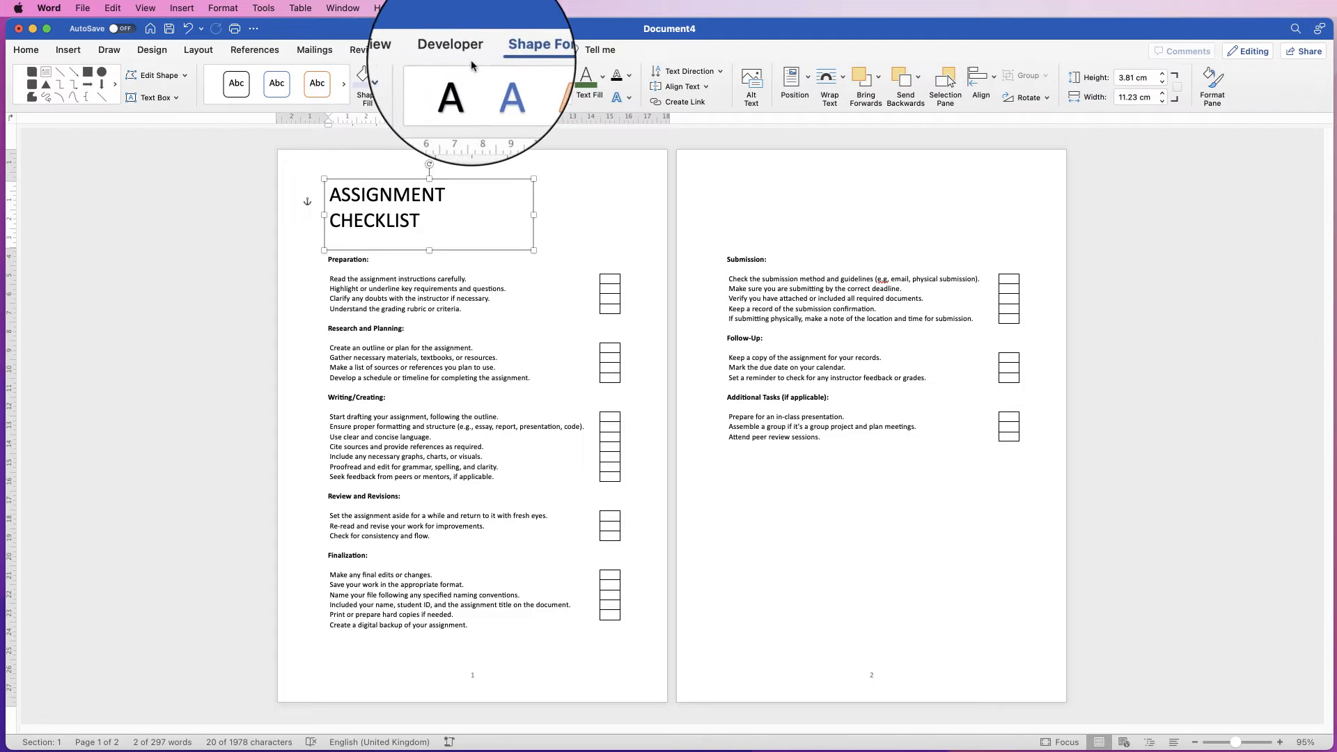
{"action": "left_click", "coordinate": [410, 81]}
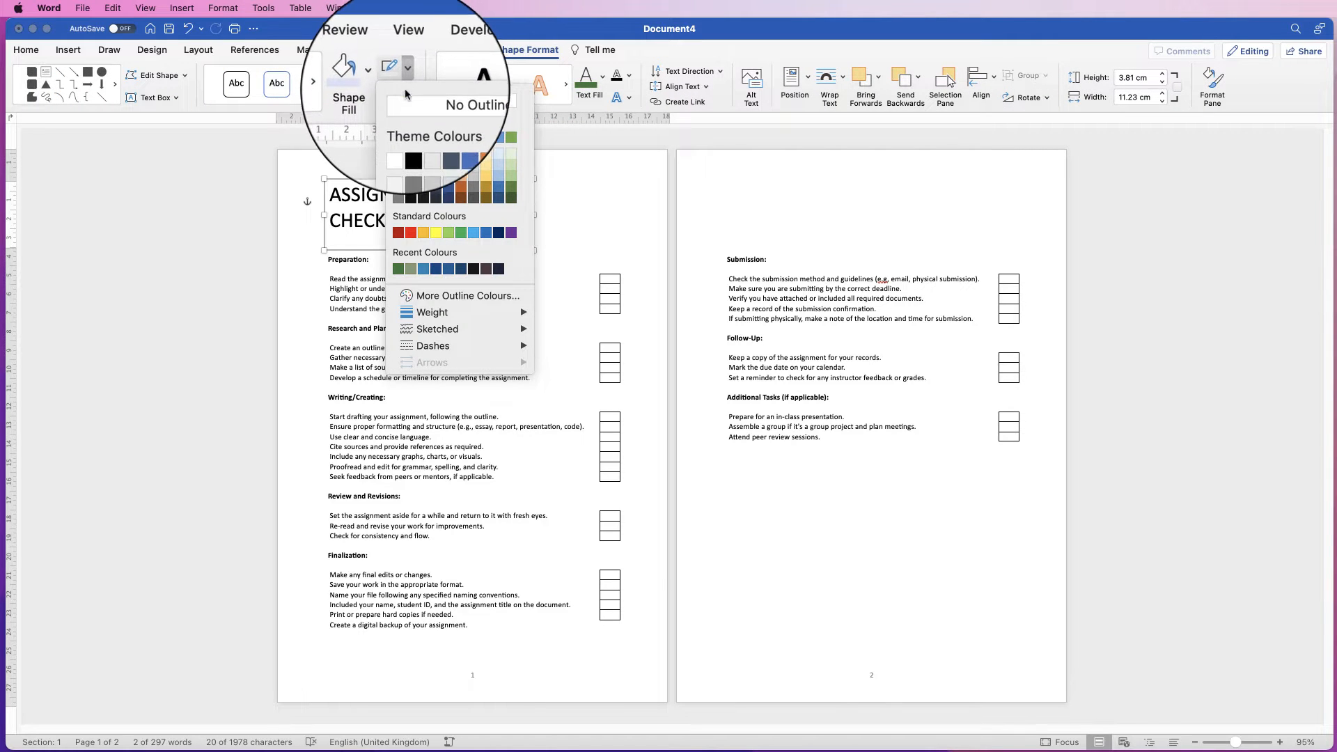
{"action": "left_click", "coordinate": [407, 103]}
{"action": "left_click", "coordinate": [379, 84]}
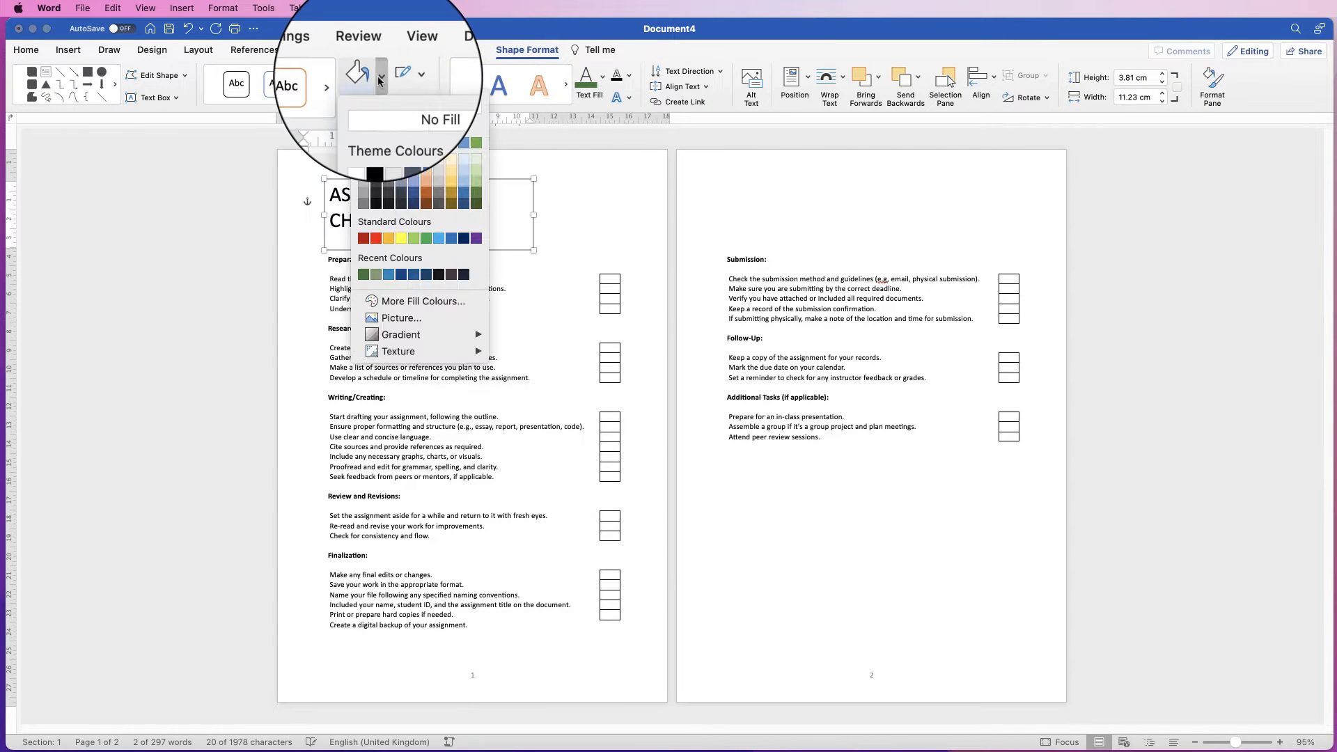
{"action": "left_click", "coordinate": [379, 106]}
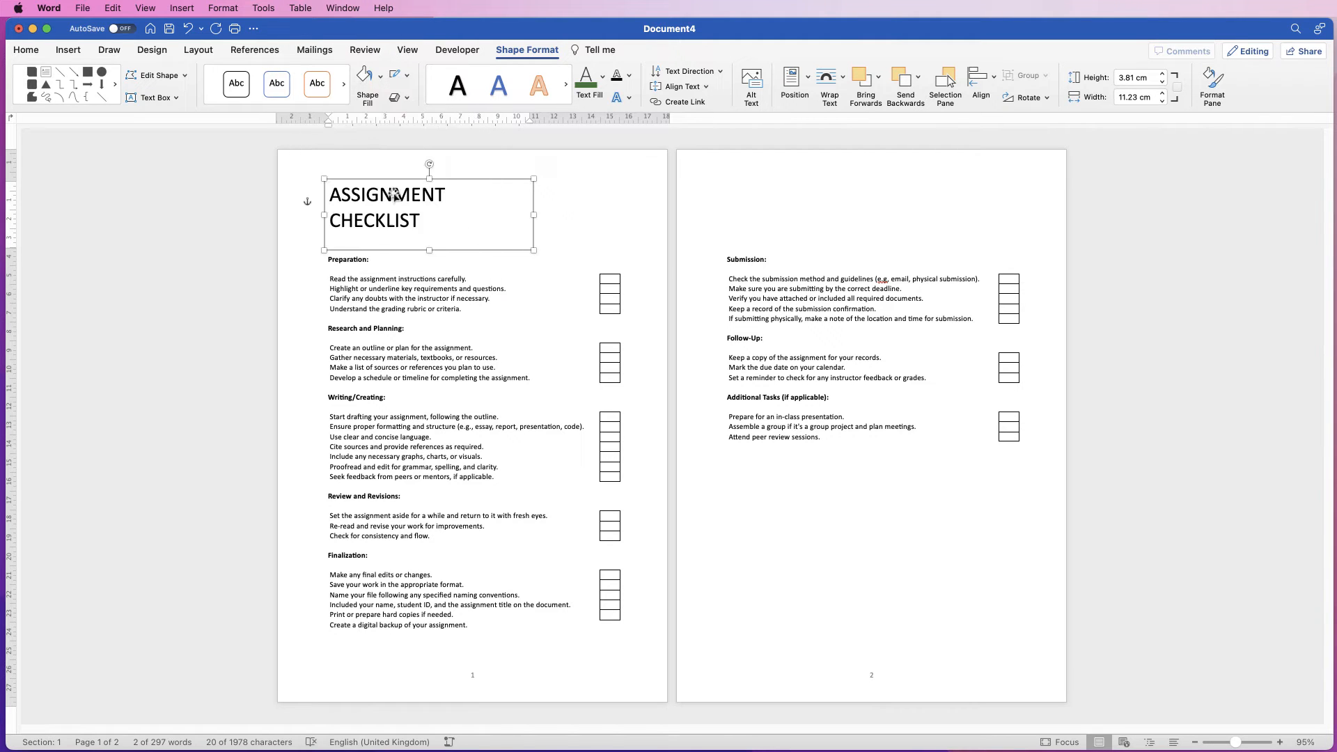
{"action": "mouse_move", "coordinate": [392, 195]}
{"action": "left_mouse_down"}
{"action": "mouse_move", "coordinate": [391, 296]}
{"action": "mouse_move", "coordinate": [395, 188]}
{"action": "left_mouse_up"}
{"action": "left_click", "coordinate": [590, 200]}
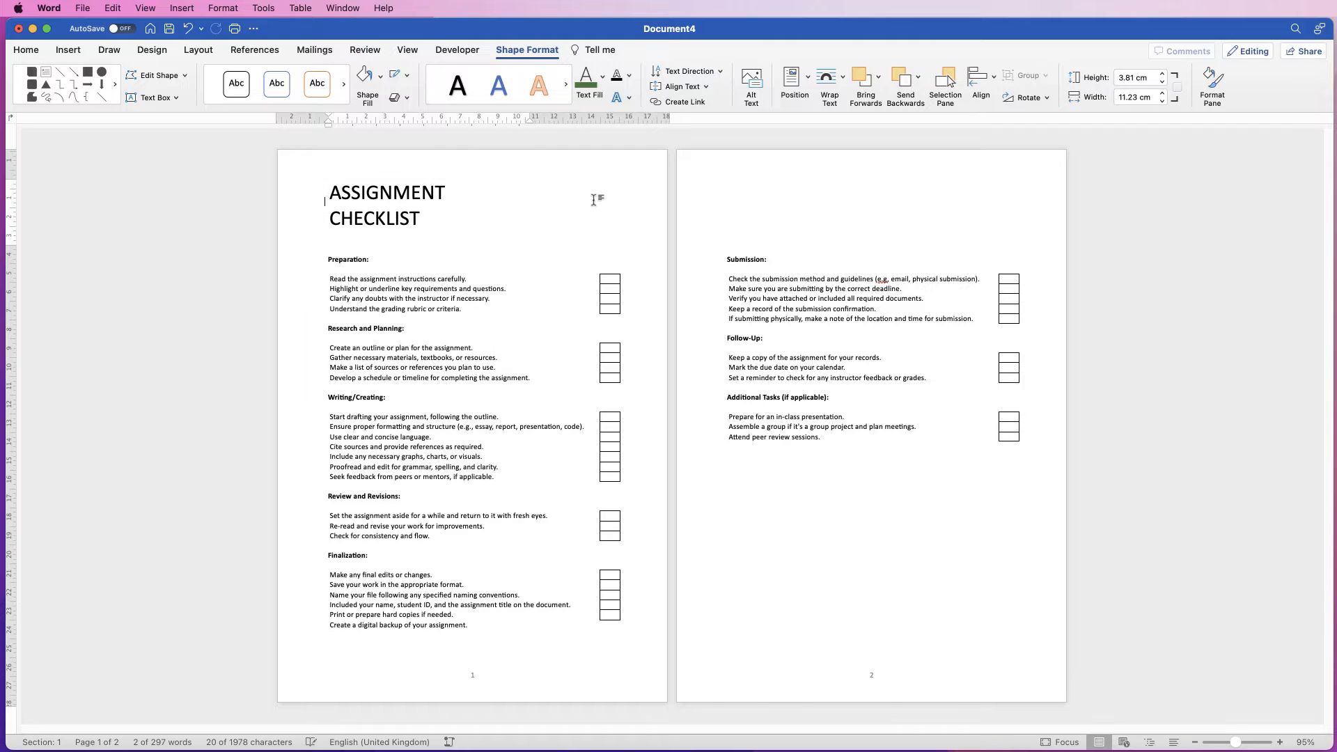
- Duplicate the "ASSIGNMENT CHECKLIST" text box onto the second page, above the Submission heading
{"action": "left_click", "coordinate": [397, 218]}
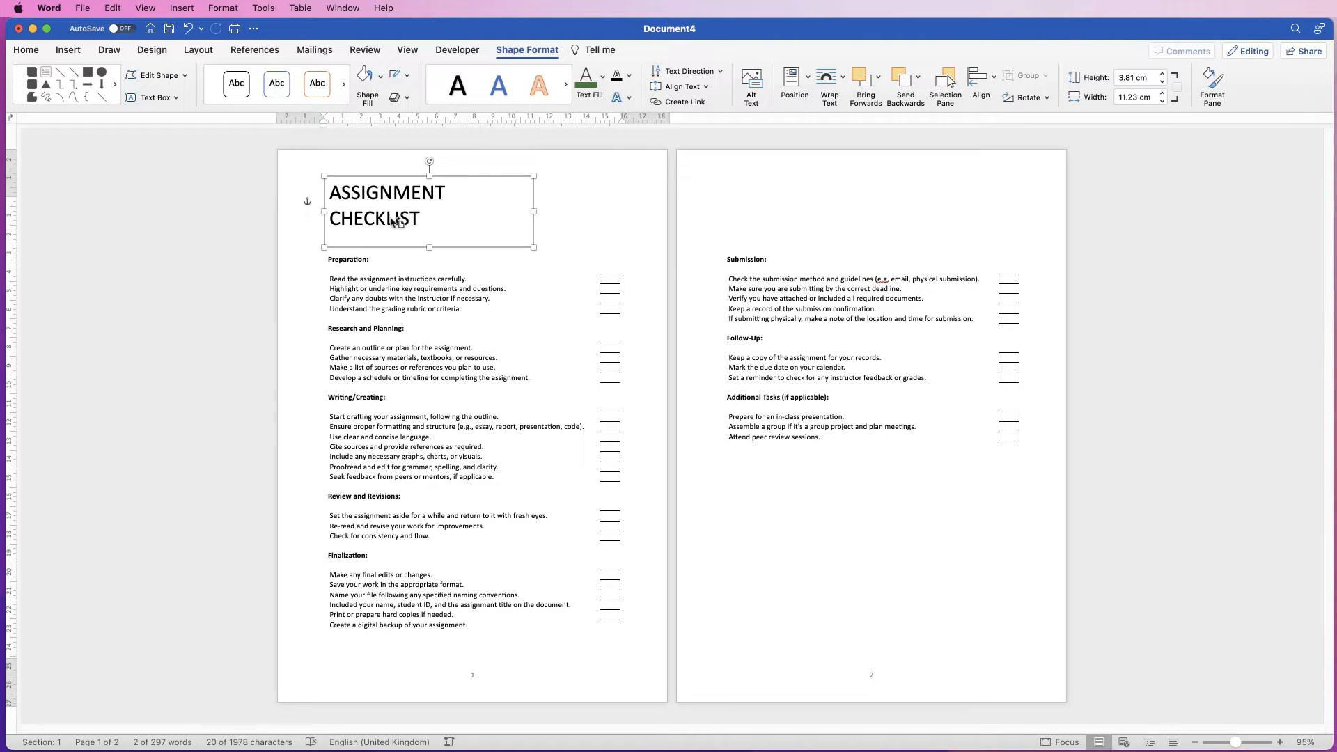
{"action": "left_click_drag", "start_coordinate": [376, 223], "coordinate": [769, 223]}
- Search the stock images for "BOOKS" and insert the picture of stacked books on a teal background on the first page
{"action": "left_click", "coordinate": [324, 211]}
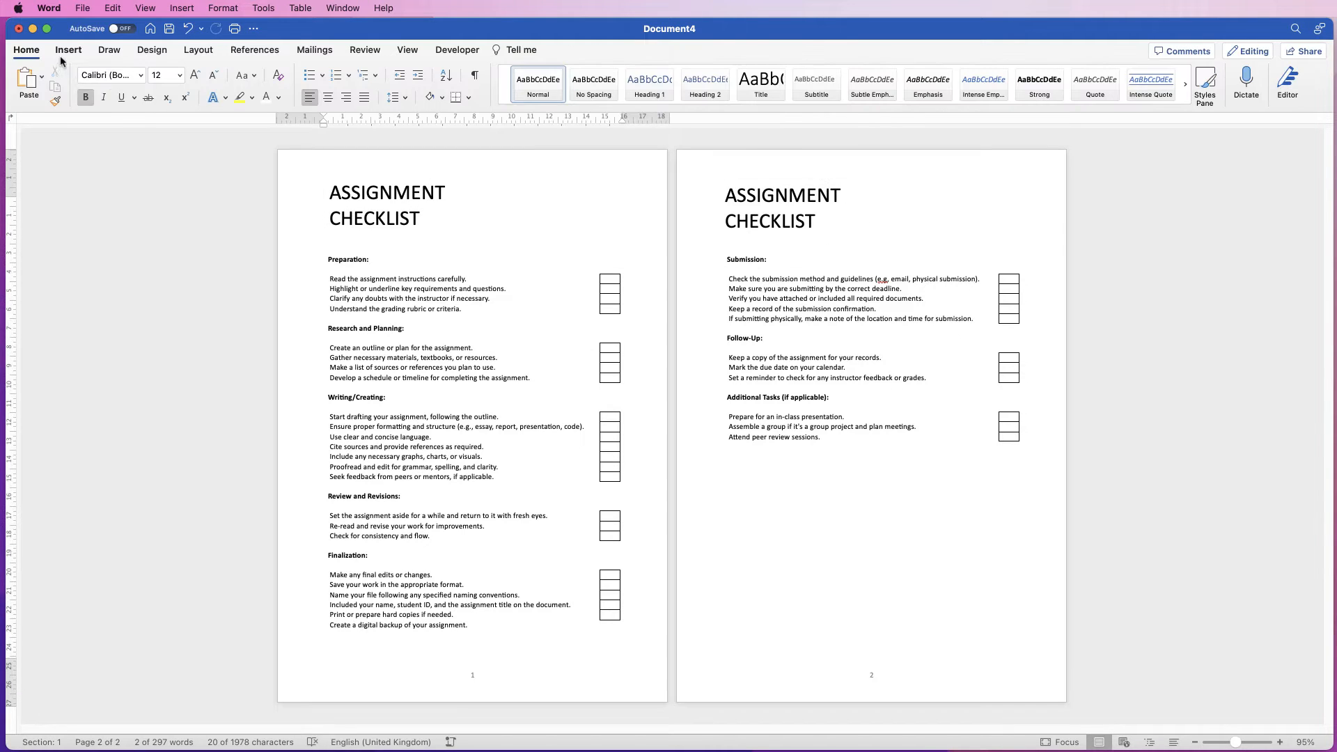
{"action": "left_click", "coordinate": [68, 49]}
{"action": "left_click", "coordinate": [191, 79]}
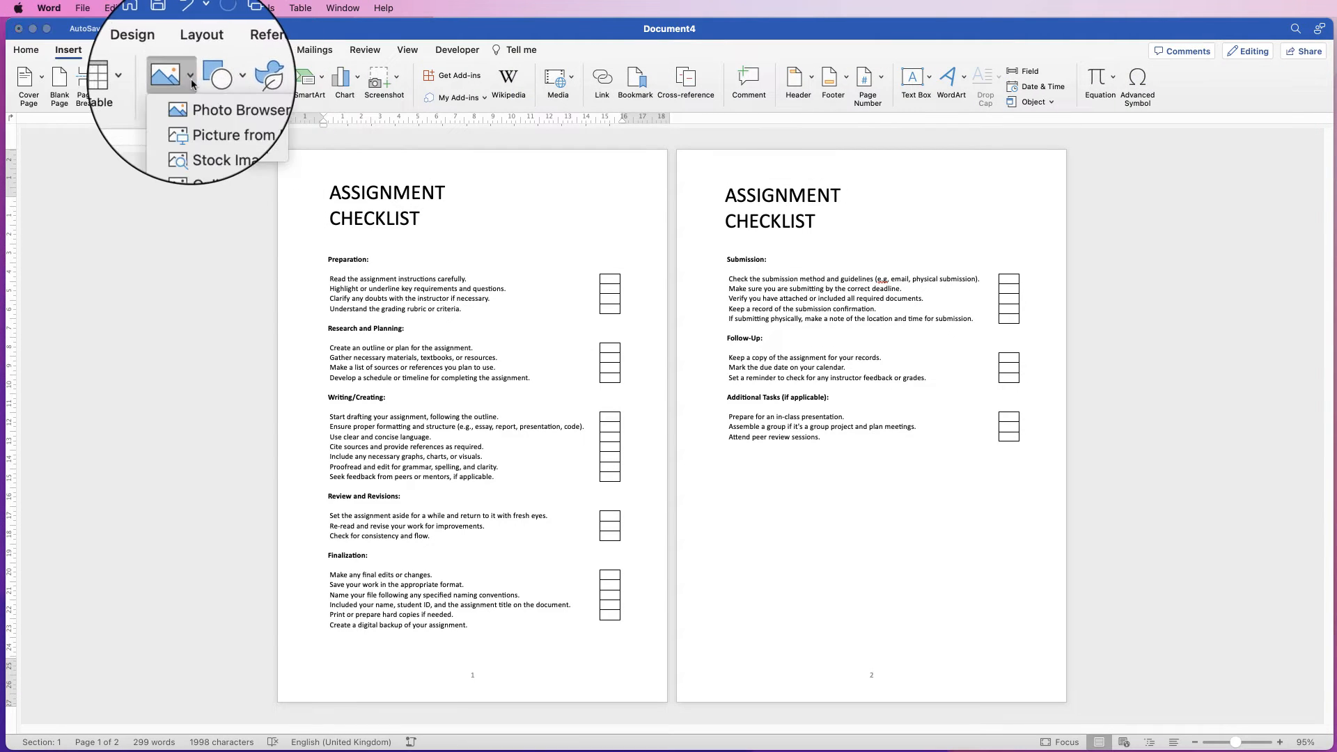
{"action": "left_click", "coordinate": [202, 125]}
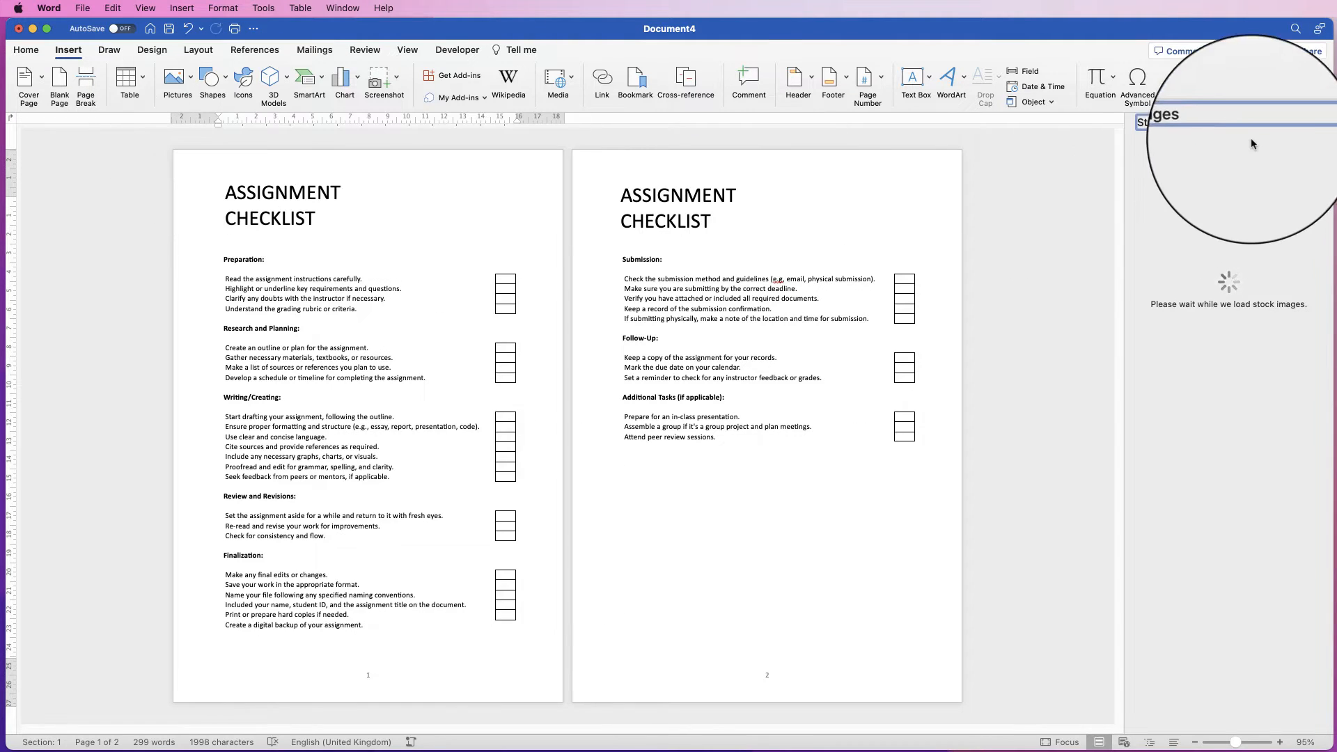
{"action": "type", "text": "BOOKS"}
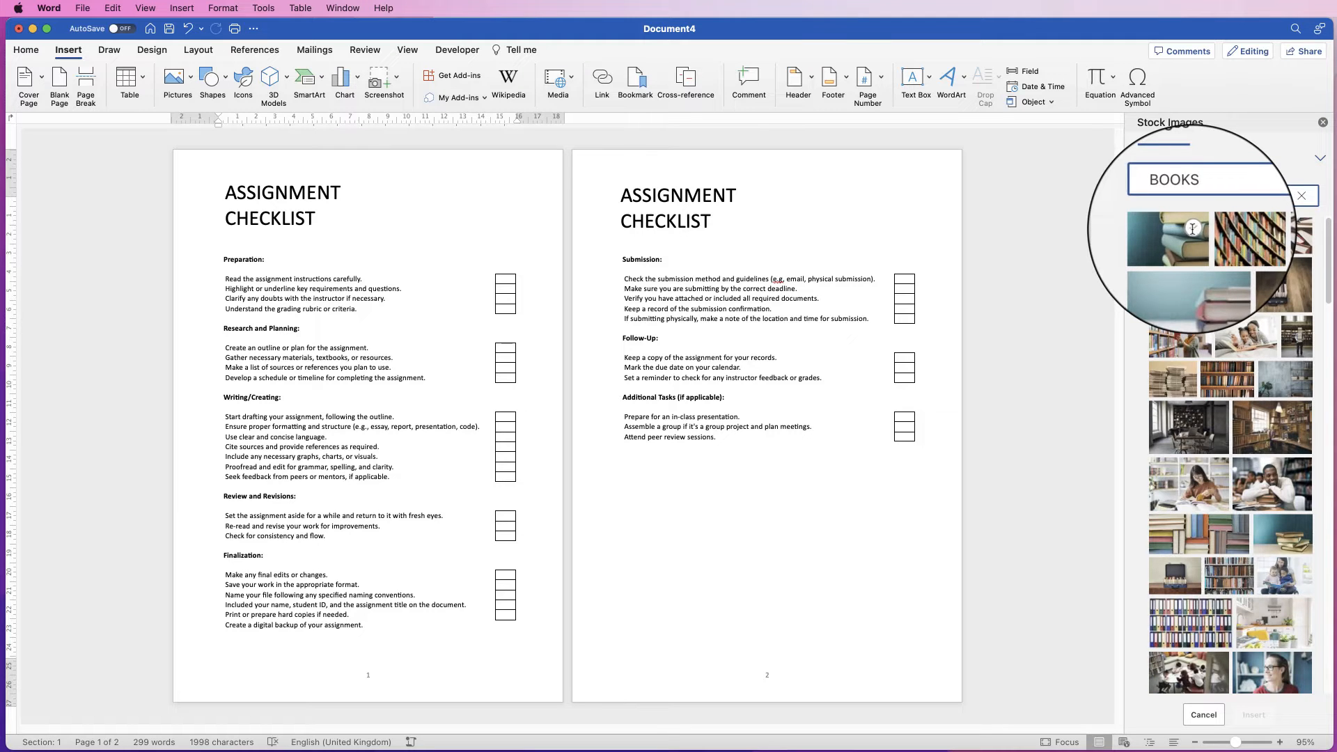
{"action": "left_click", "coordinate": [1190, 230]}
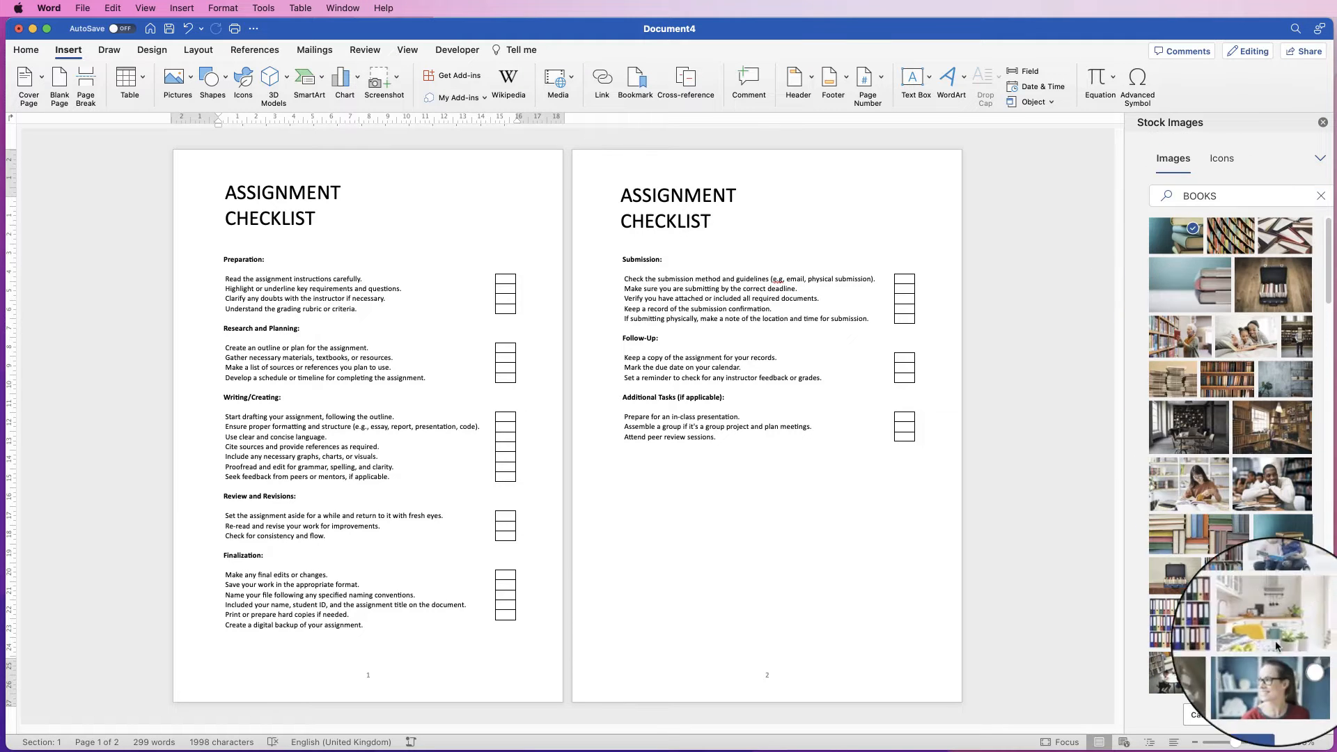
{"action": "left_click", "coordinate": [1253, 715]}
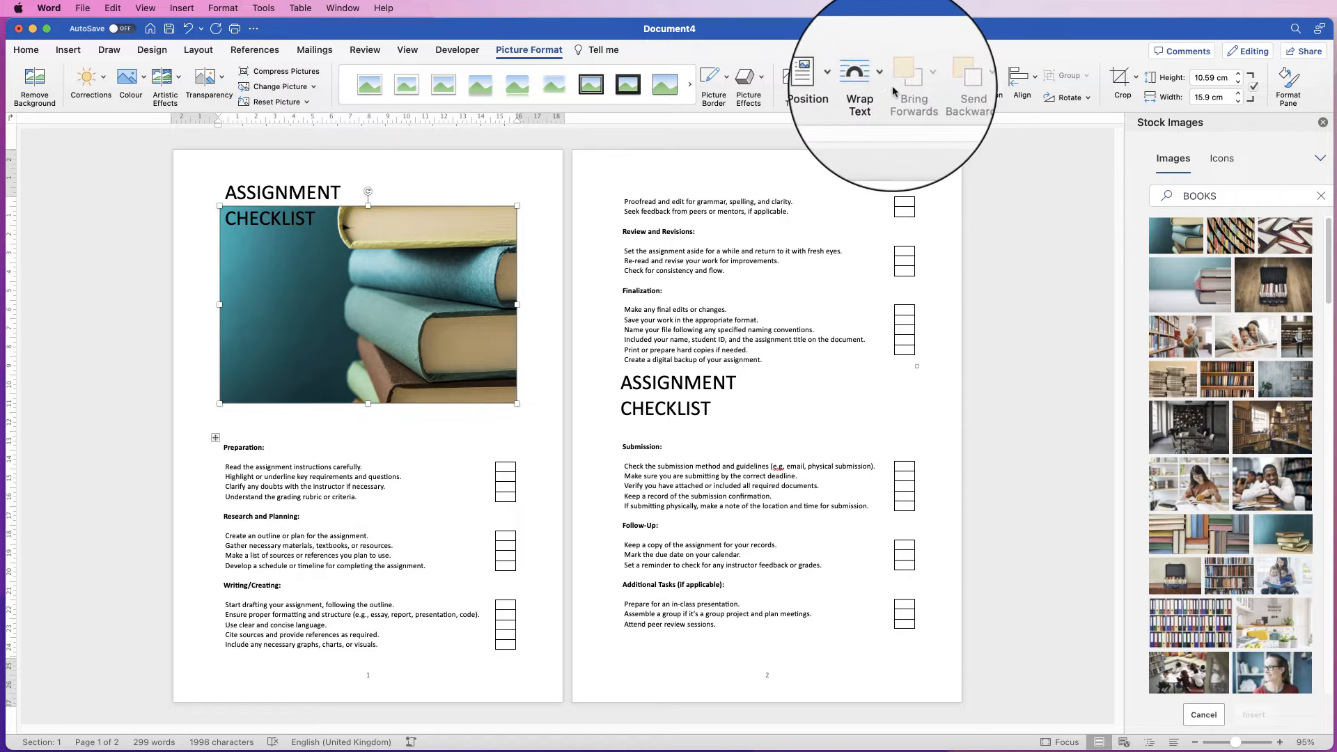
- Place the books picture behind the text and enlarge it to about 14.78 × 22.22 cm, covering the first page's upper part
{"action": "left_click", "coordinate": [871, 82]}
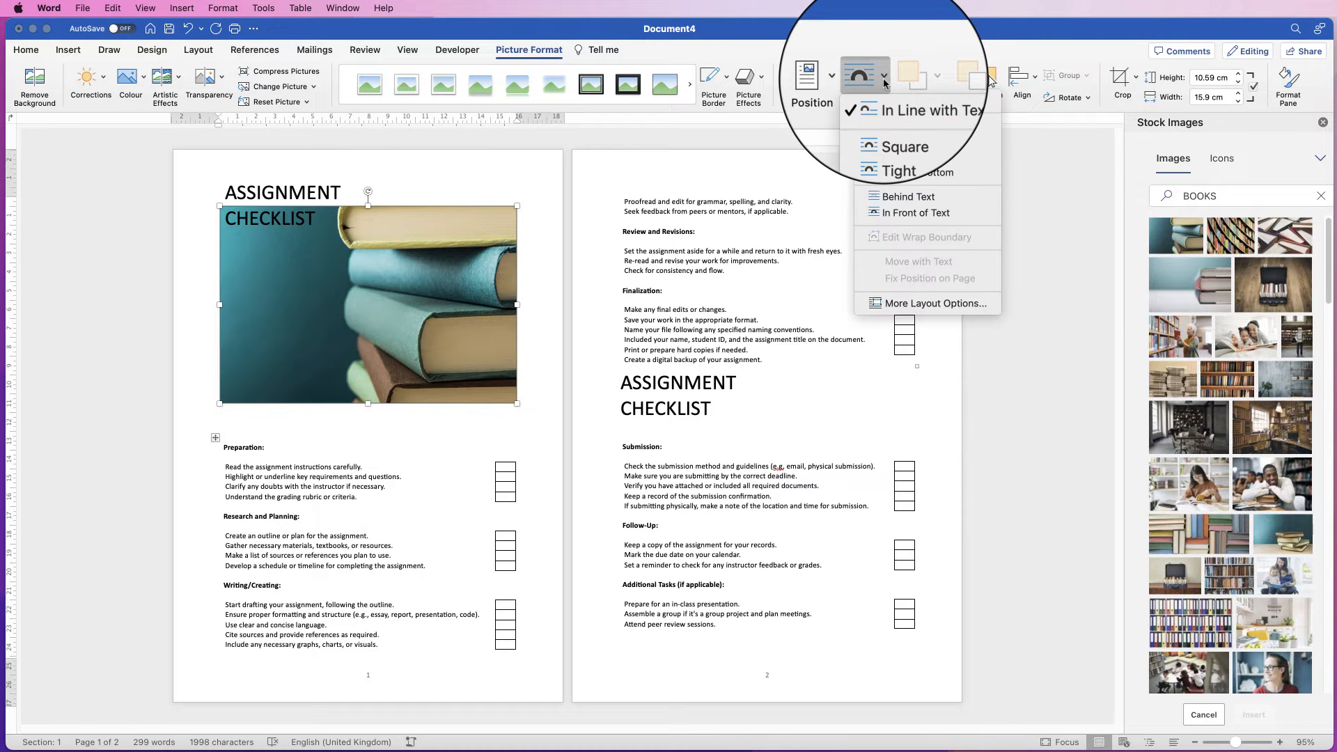
{"action": "left_click", "coordinate": [891, 197]}
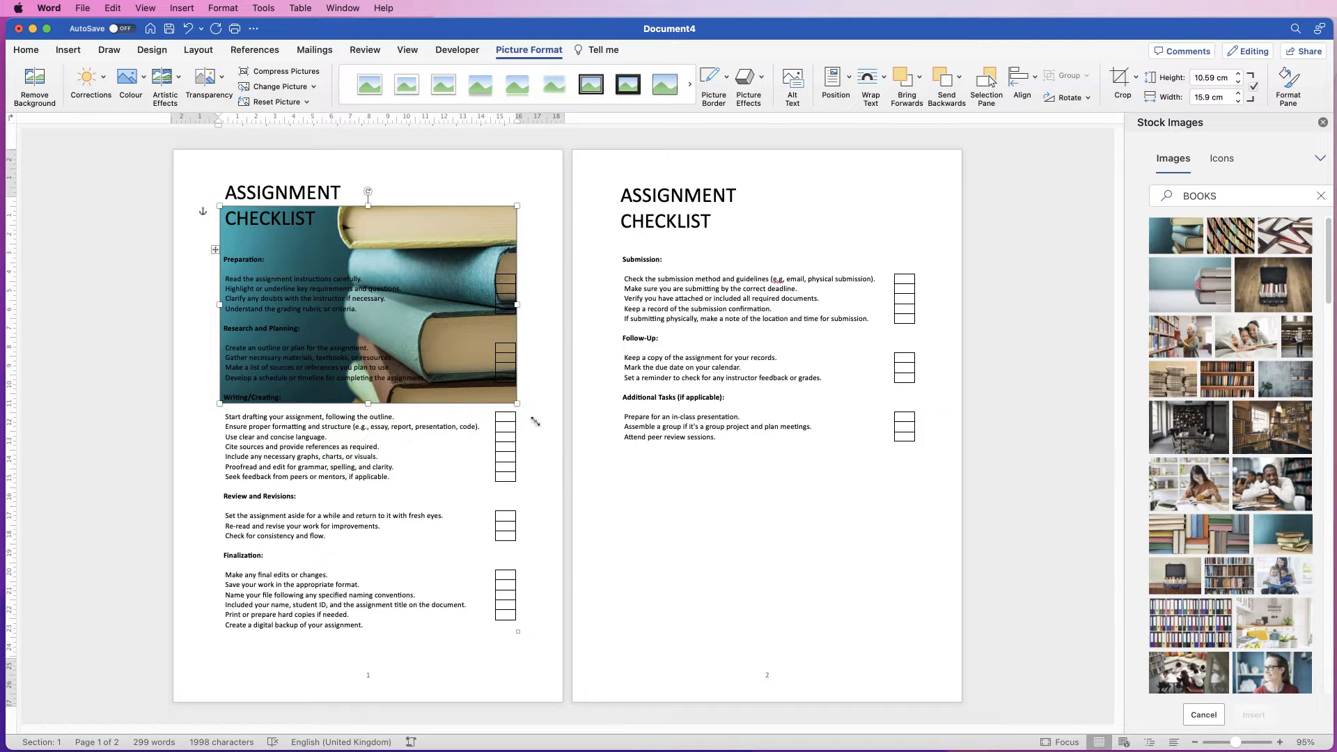
{"action": "left_click_drag", "start_coordinate": [534, 422], "coordinate": [579, 446]}
{"action": "left_click_drag", "start_coordinate": [219, 447], "coordinate": [164, 483]}
{"action": "left_click_drag", "start_coordinate": [473, 225], "coordinate": [479, 181]}
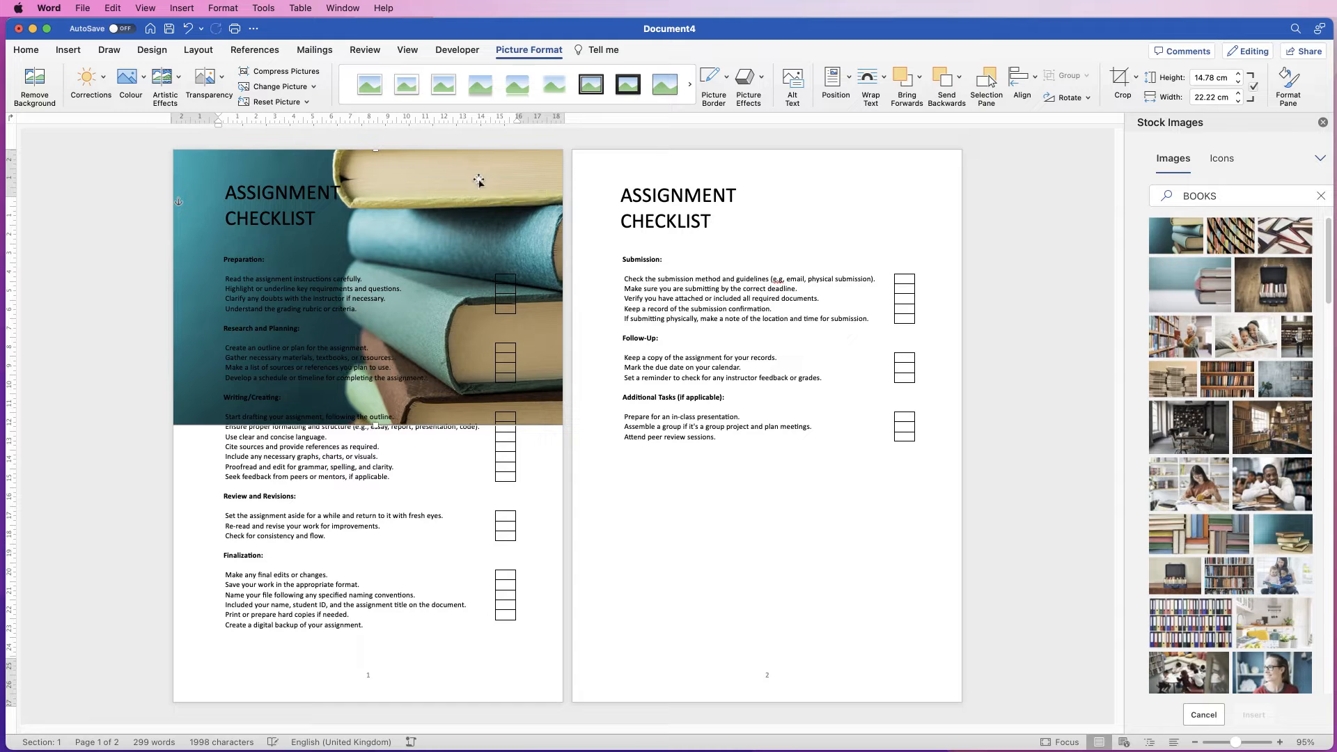
- Crop the lower part of the books picture to a banner about 4.89 cm high that ends above the Preparation heading
{"action": "left_click", "coordinate": [1136, 77]}
{"action": "left_click", "coordinate": [1128, 101]}
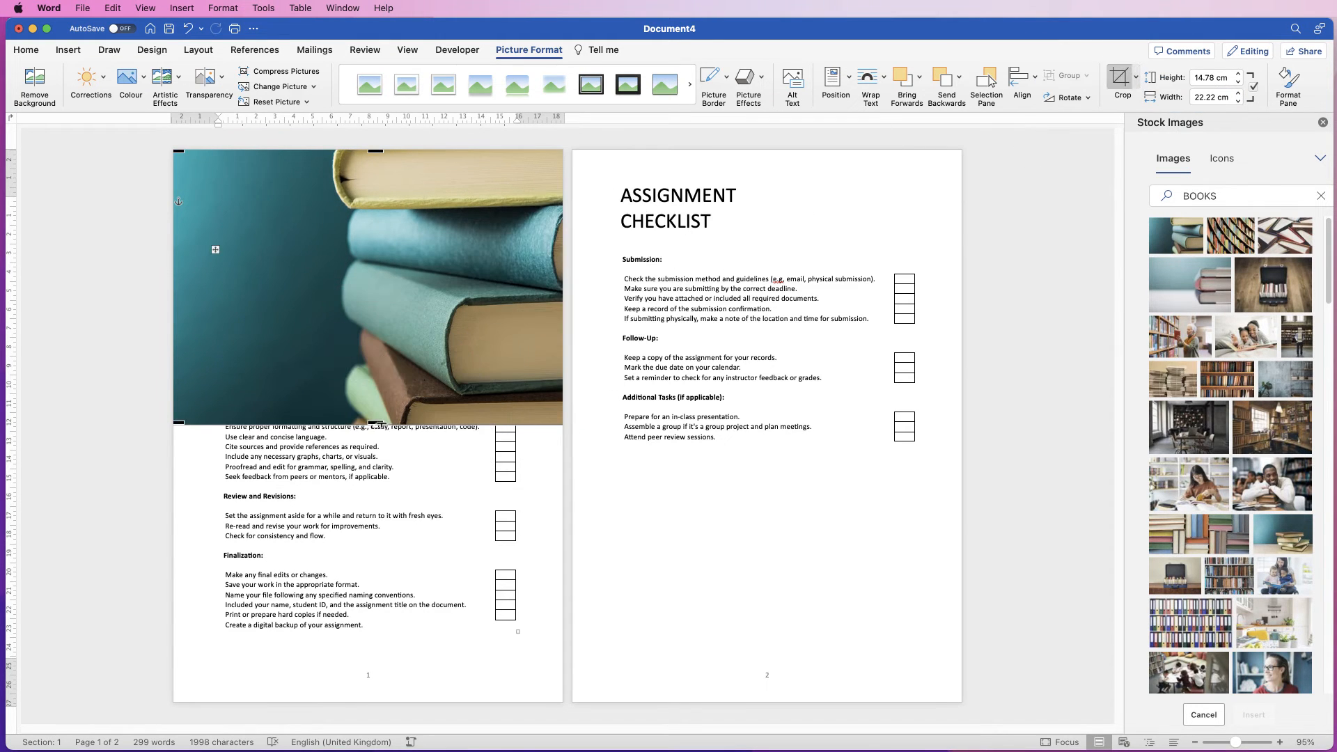
{"action": "left_click_drag", "start_coordinate": [375, 424], "coordinate": [387, 239]}
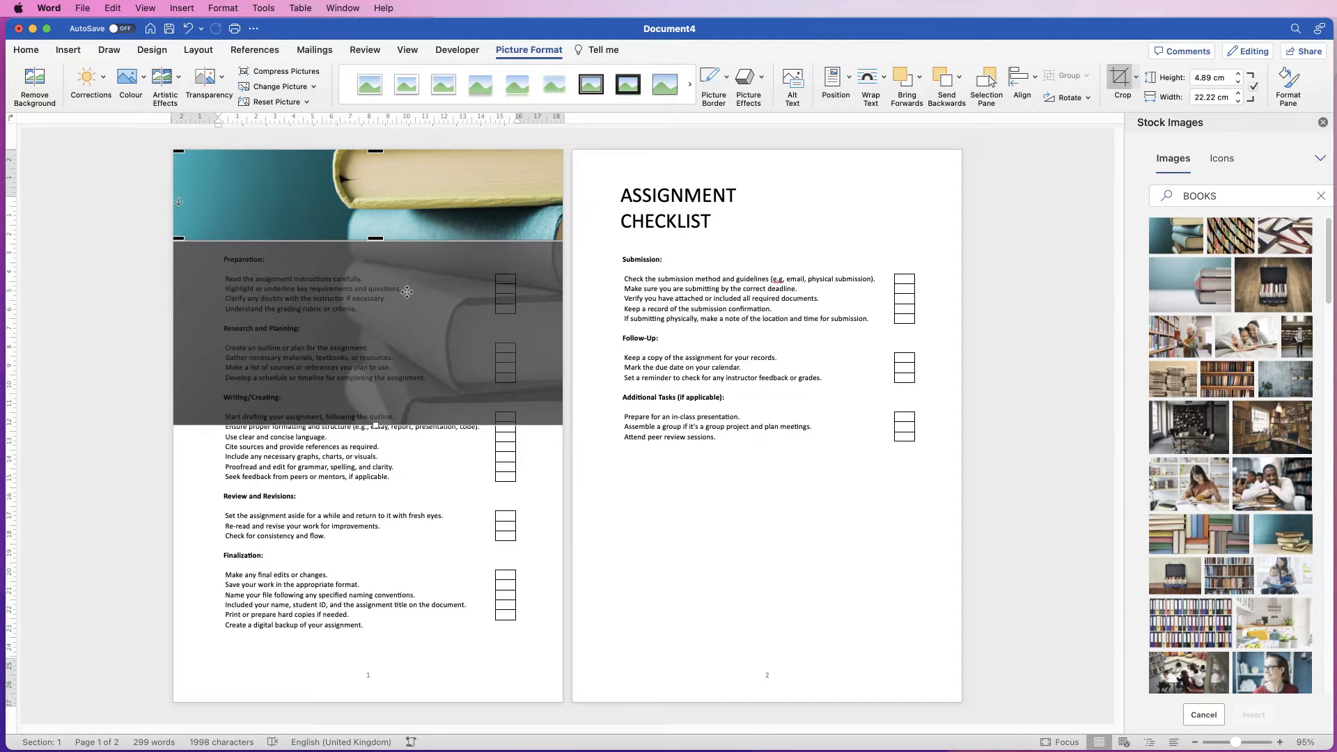
{"action": "left_click", "coordinate": [408, 285]}
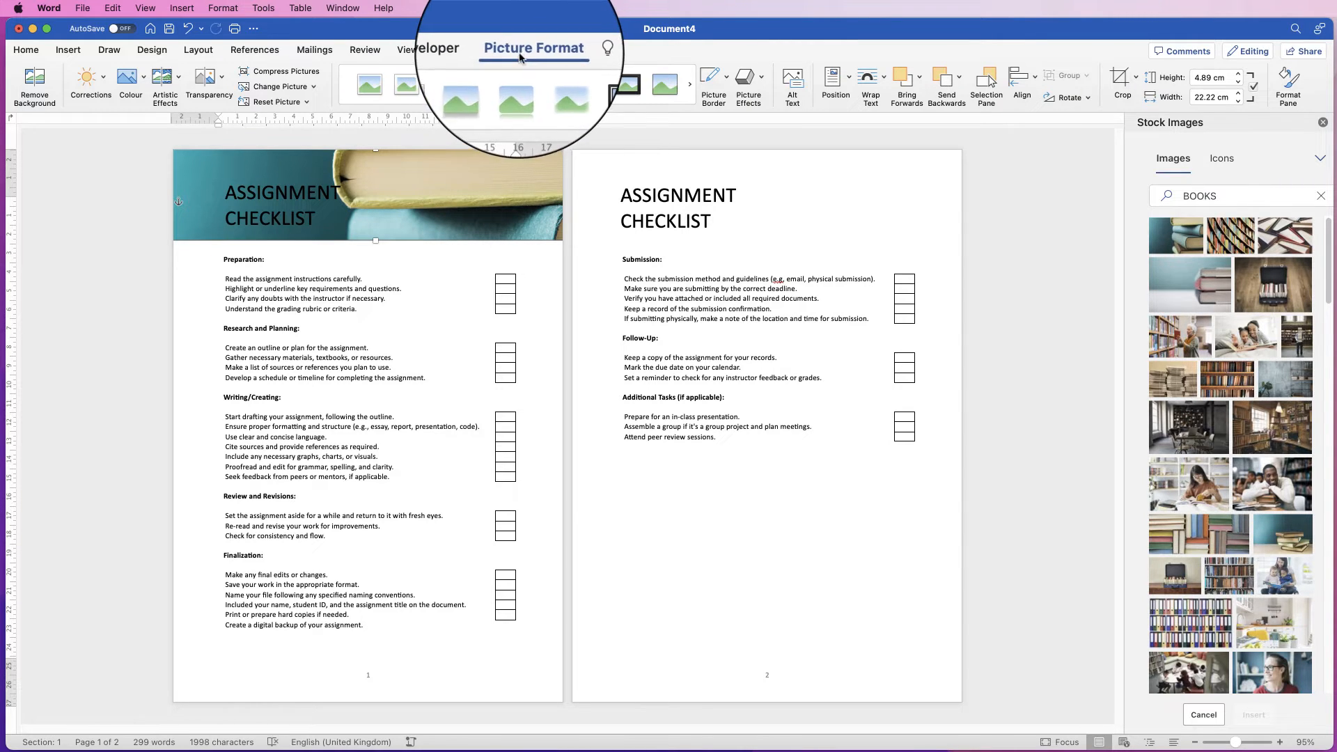
- Recolour the banner picture in the dark blue variation and make it semi-transparent with a transparency preset
{"action": "left_click", "coordinate": [142, 83]}
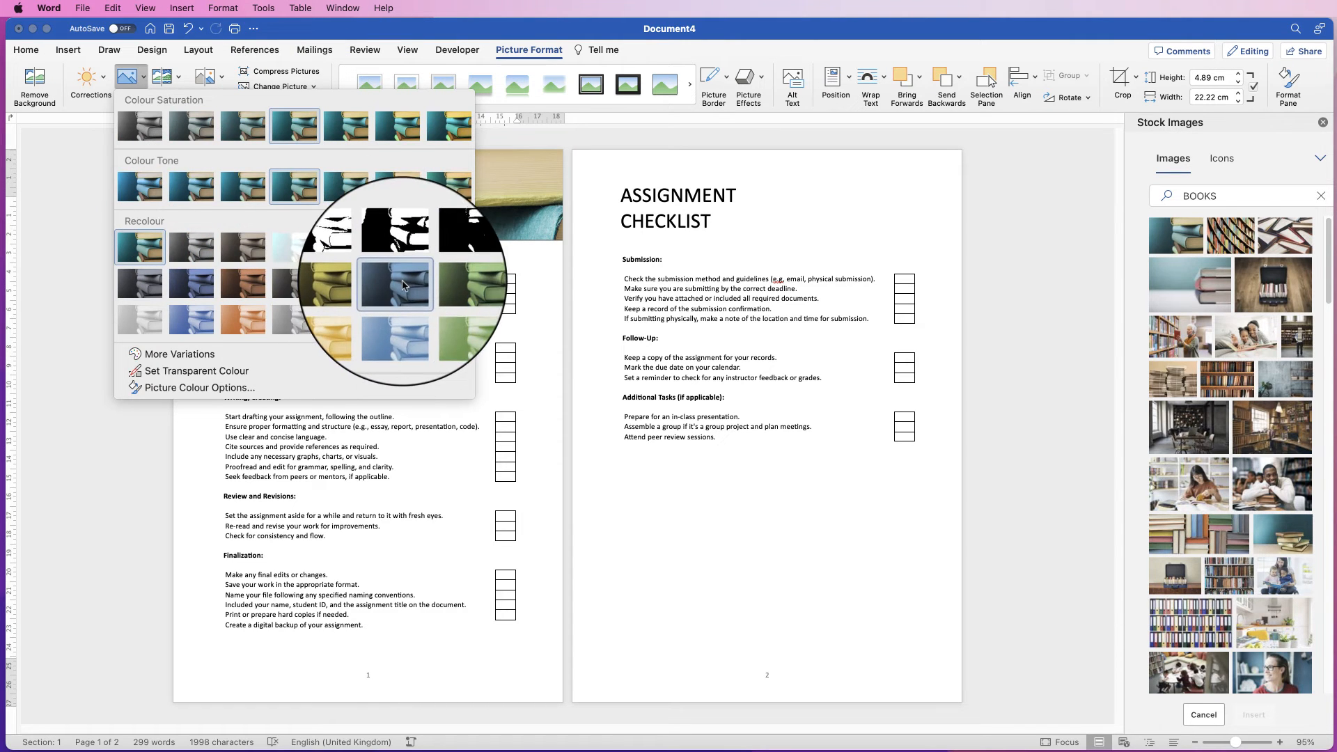
{"action": "left_click", "coordinate": [382, 285]}
{"action": "left_click", "coordinate": [222, 79]}
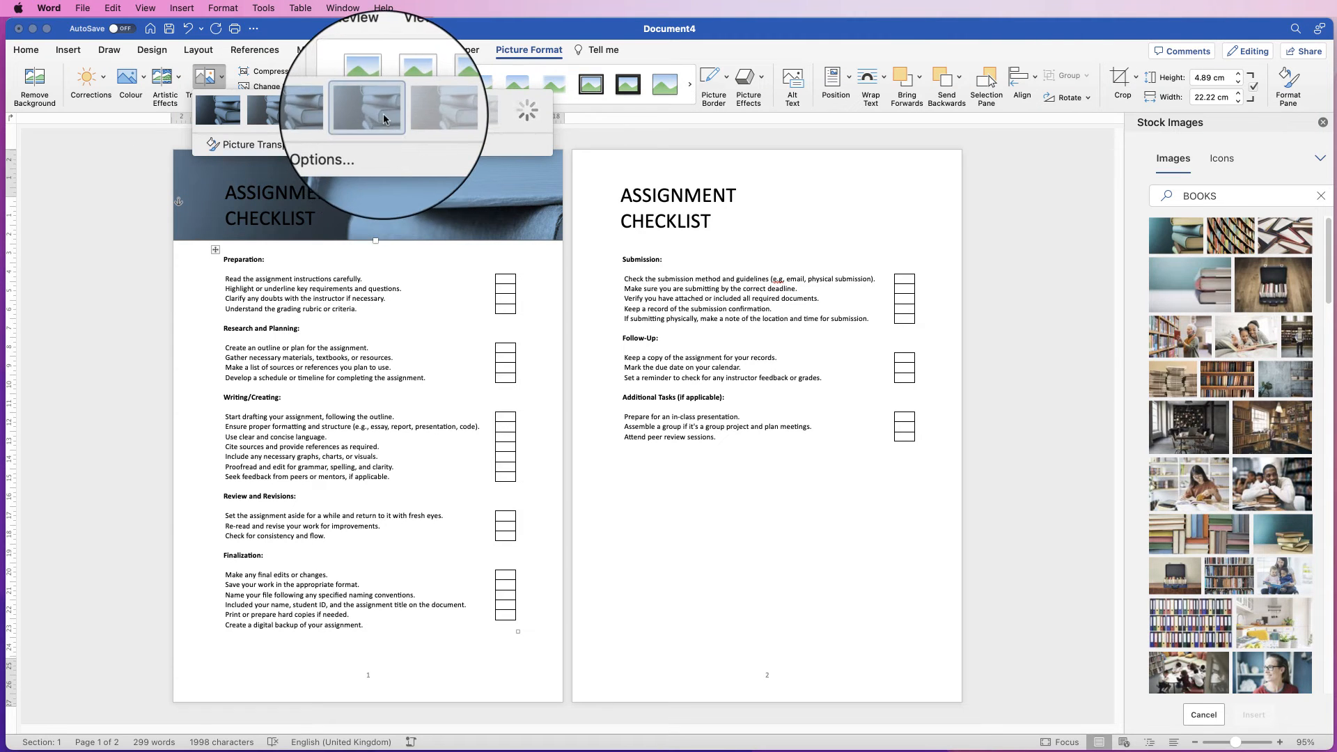
{"action": "left_click", "coordinate": [381, 109]}
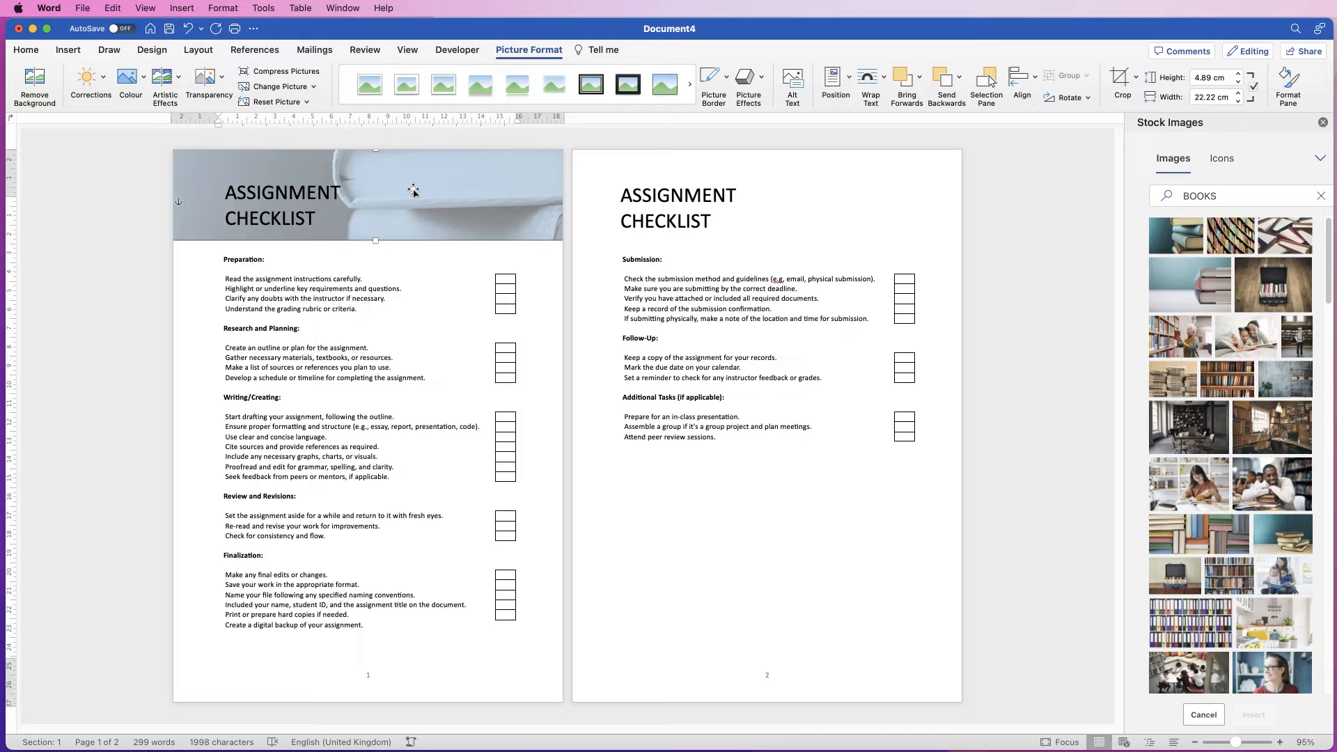
- Duplicate the banner picture onto the second page and fit it across the page's upper edge behind the title
{"action": "left_click_drag", "start_coordinate": [413, 191], "coordinate": [333, 206]}
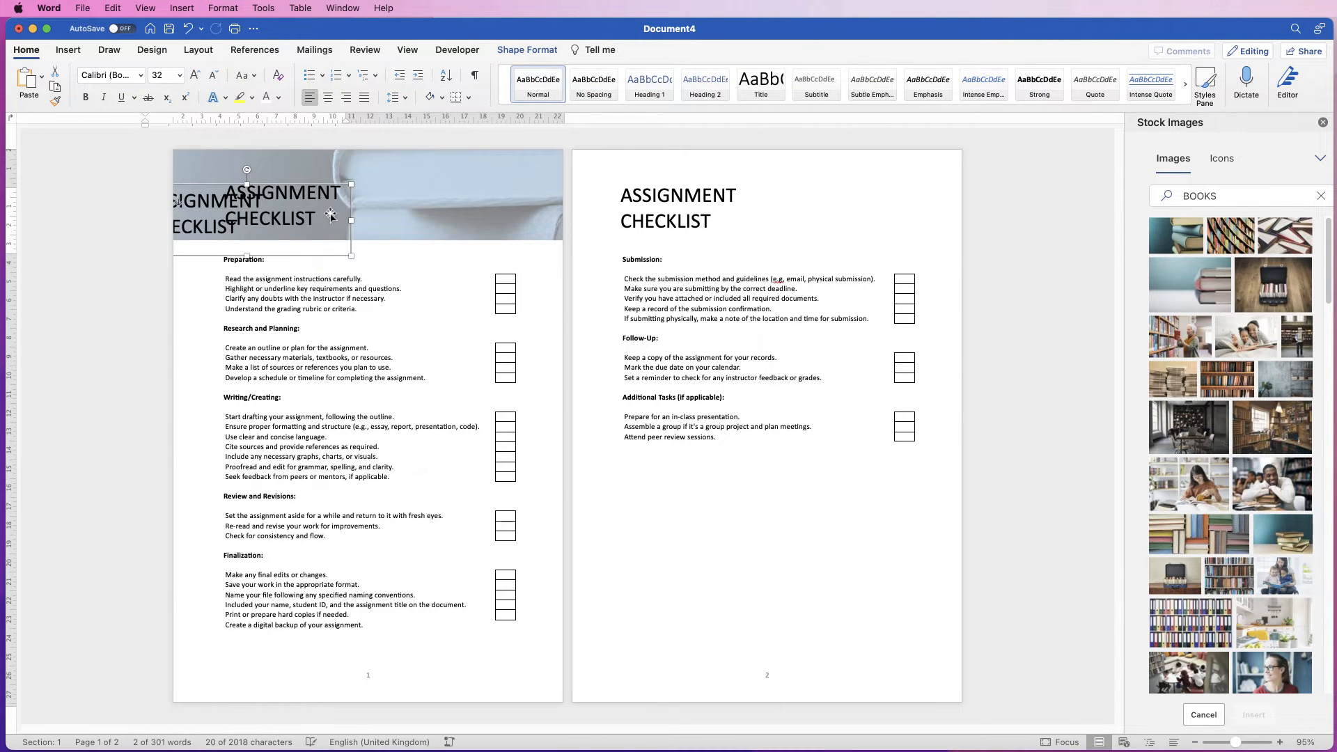
{"action": "left_click", "coordinate": [529, 223]}
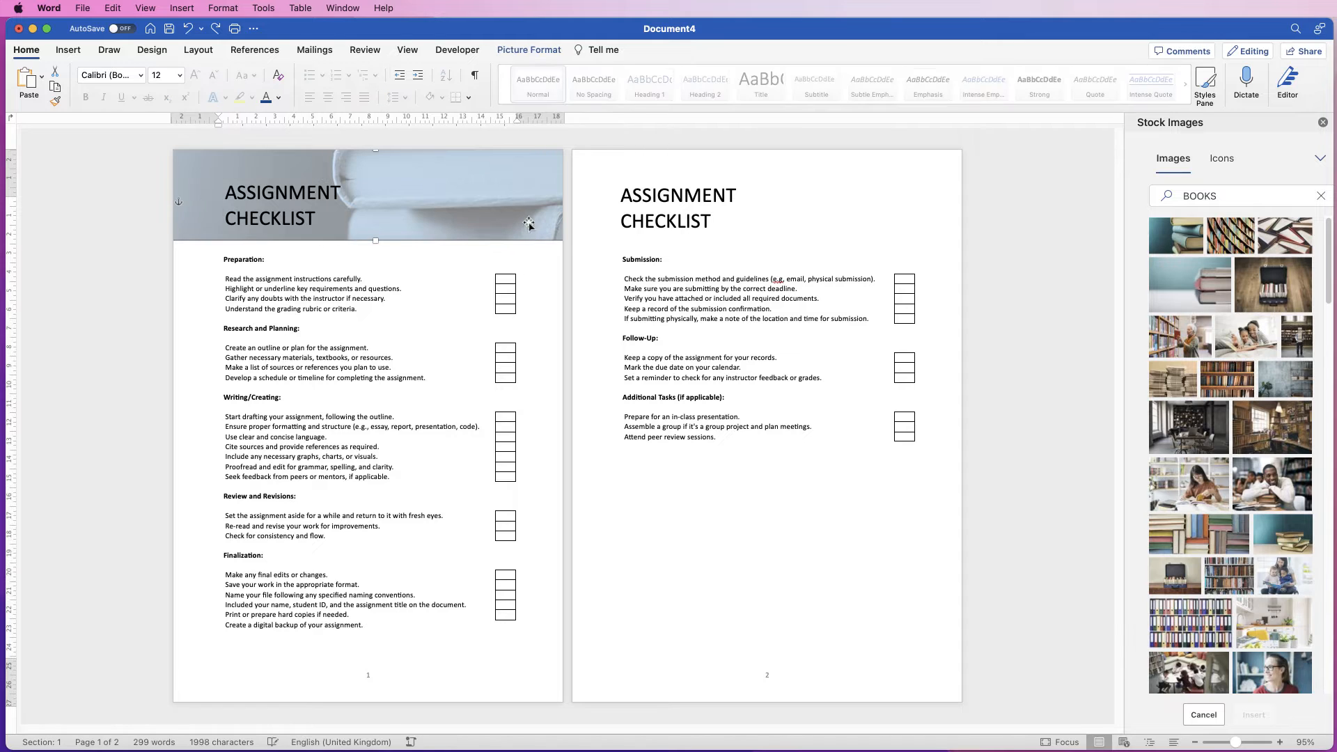
{"action": "left_click_drag", "start_coordinate": [521, 218], "coordinate": [896, 213]}
{"action": "mouse_move", "coordinate": [790, 202]}
{"action": "left_mouse_down"}
{"action": "mouse_move", "coordinate": [889, 197]}
{"action": "mouse_move", "coordinate": [782, 203]}
{"action": "mouse_move", "coordinate": [778, 191]}
{"action": "left_mouse_up"}
{"action": "left_click_drag", "start_coordinate": [856, 200], "coordinate": [974, 200]}
{"action": "left_click_drag", "start_coordinate": [666, 196], "coordinate": [572, 197]}
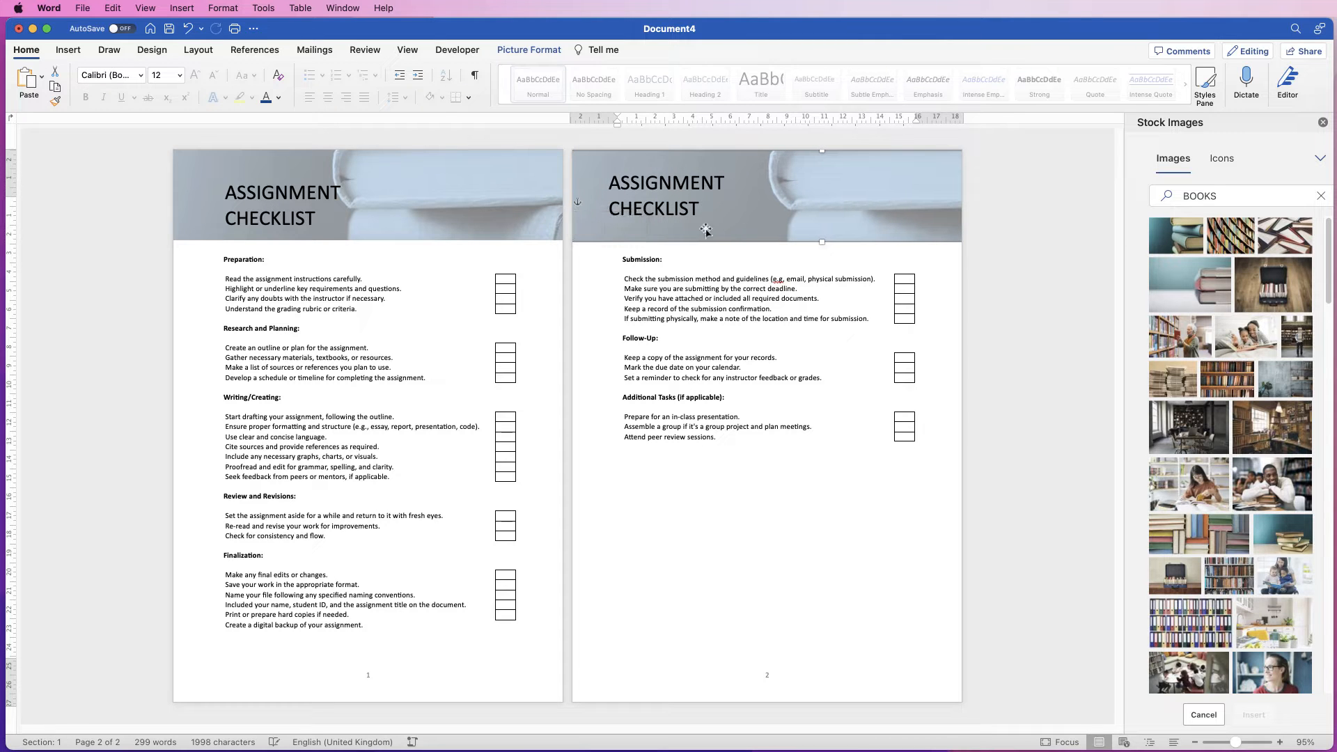
- Adjust the second page's banner and title positions, extending the banner so it covers the full page width
{"action": "mouse_move", "coordinate": [801, 202]}
{"action": "left_mouse_down"}
{"action": "mouse_move", "coordinate": [841, 202]}
{"action": "mouse_move", "coordinate": [809, 201]}
{"action": "left_mouse_up"}
{"action": "left_click_drag", "start_coordinate": [889, 203], "coordinate": [955, 199]}
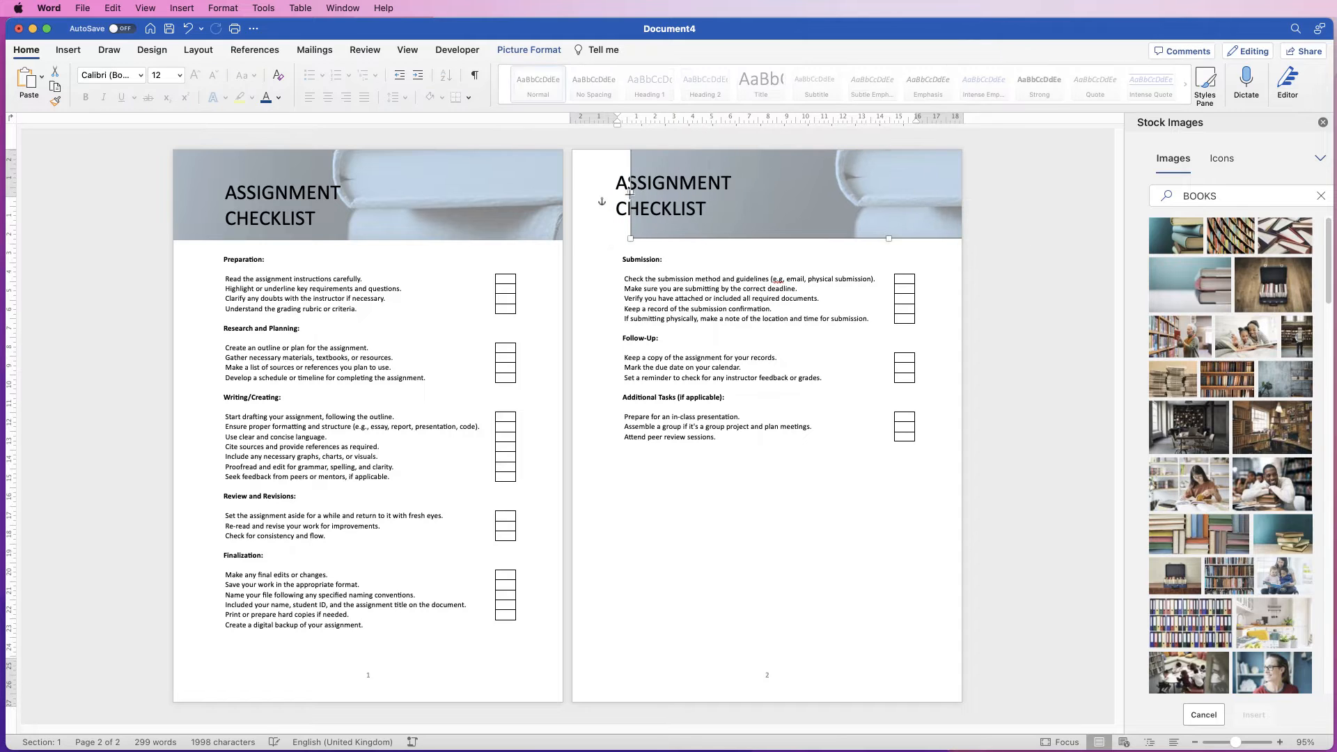
{"action": "left_click_drag", "start_coordinate": [629, 193], "coordinate": [575, 204]}
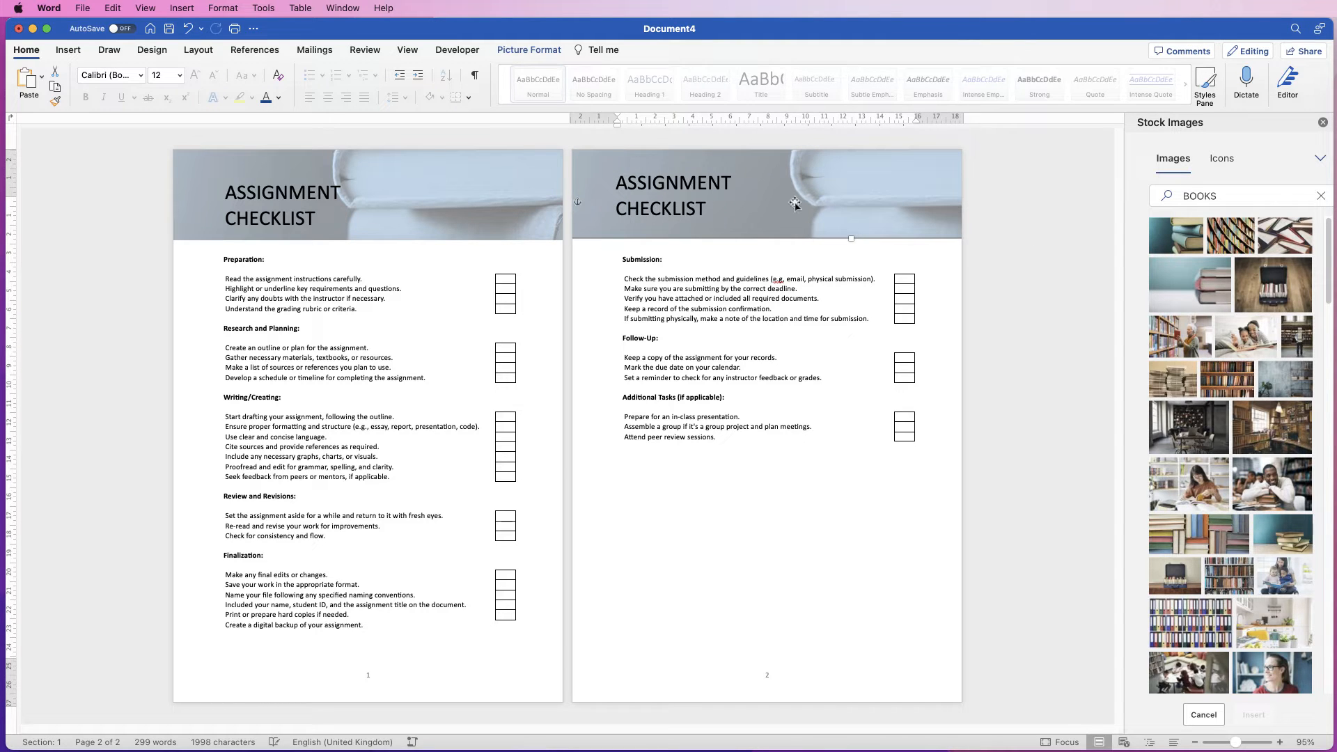
{"action": "left_click_drag", "start_coordinate": [794, 203], "coordinate": [879, 212]}
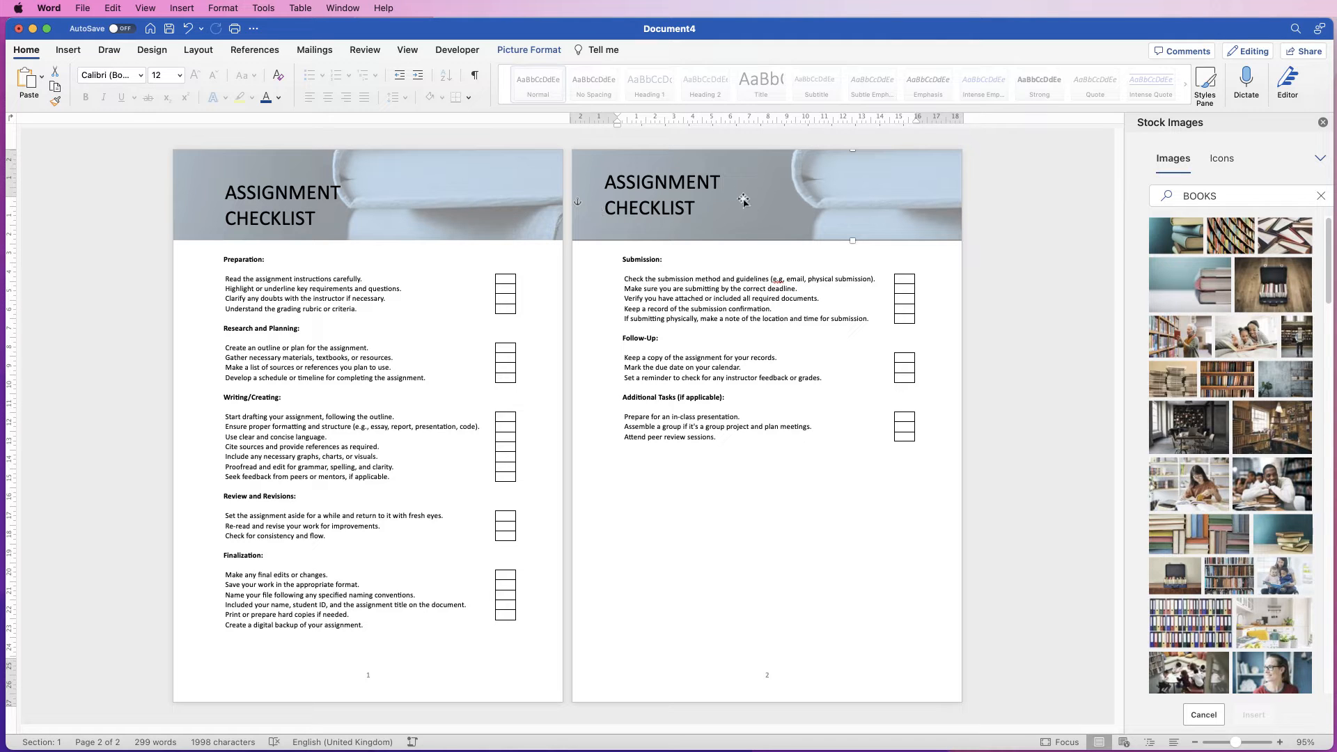
- Draw a rounded rectangle over the second page's title and move it slightly up within the banner
{"action": "left_click", "coordinate": [69, 52]}
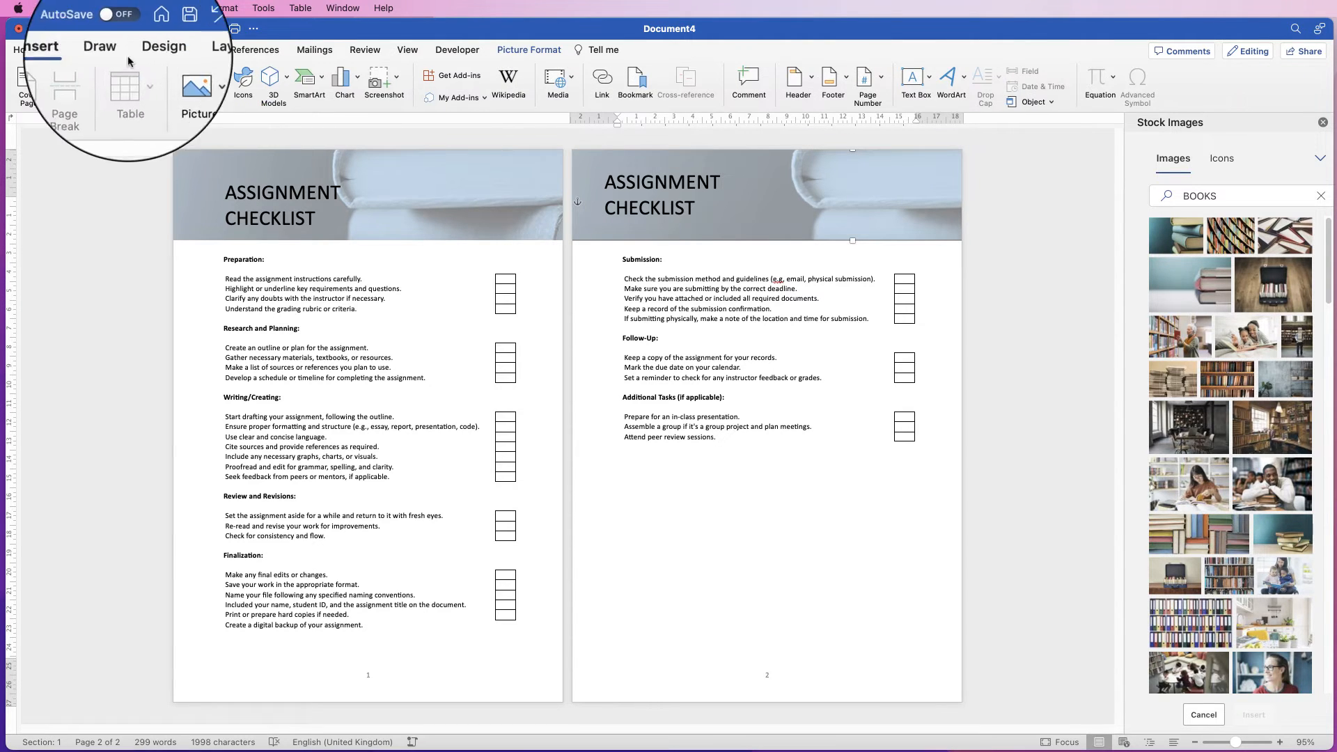
{"action": "left_click", "coordinate": [226, 80]}
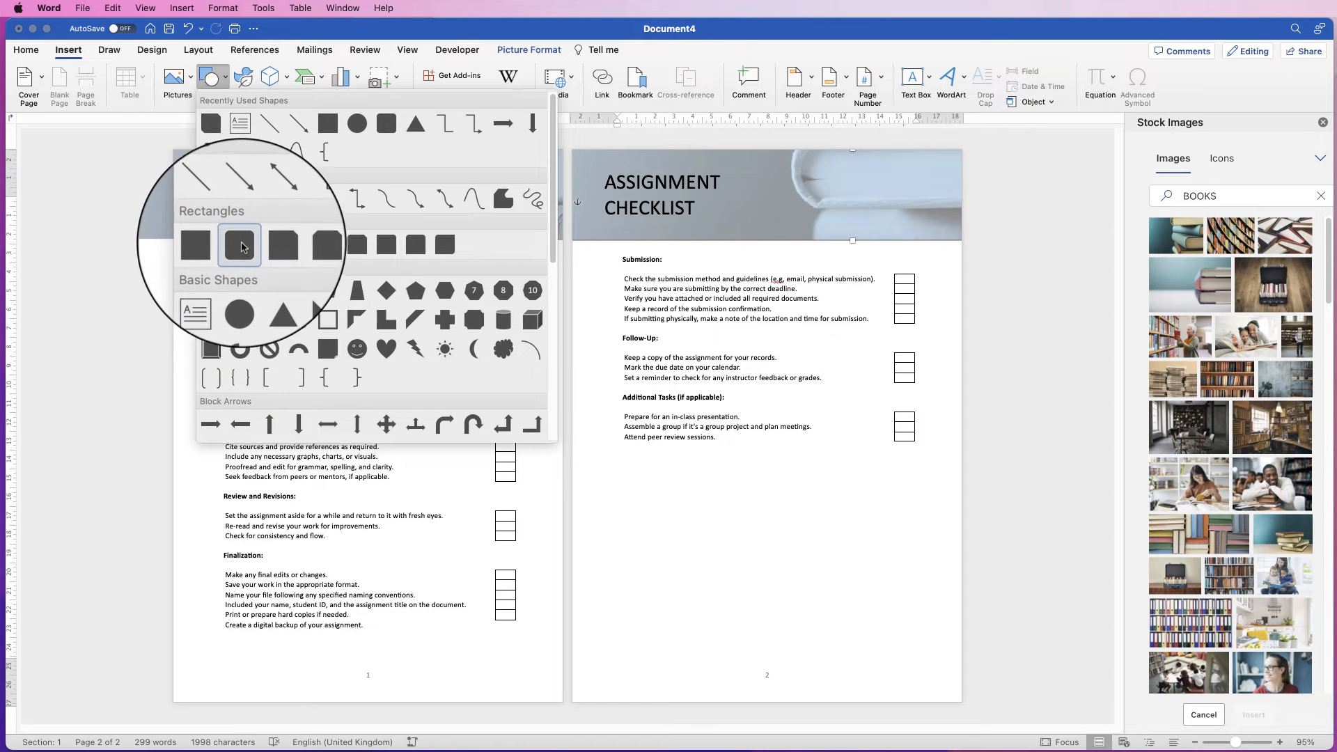
{"action": "left_click", "coordinate": [239, 247]}
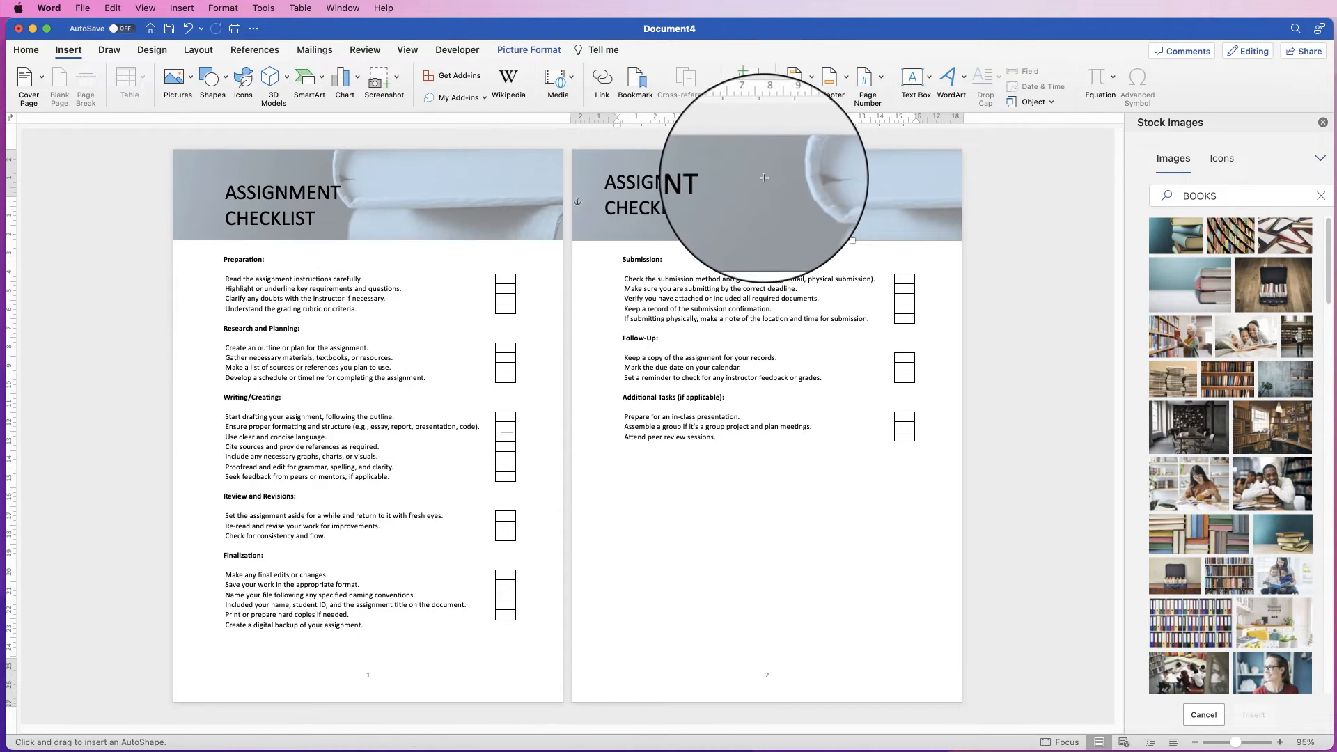
{"action": "left_click_drag", "start_coordinate": [764, 179], "coordinate": [507, 243]}
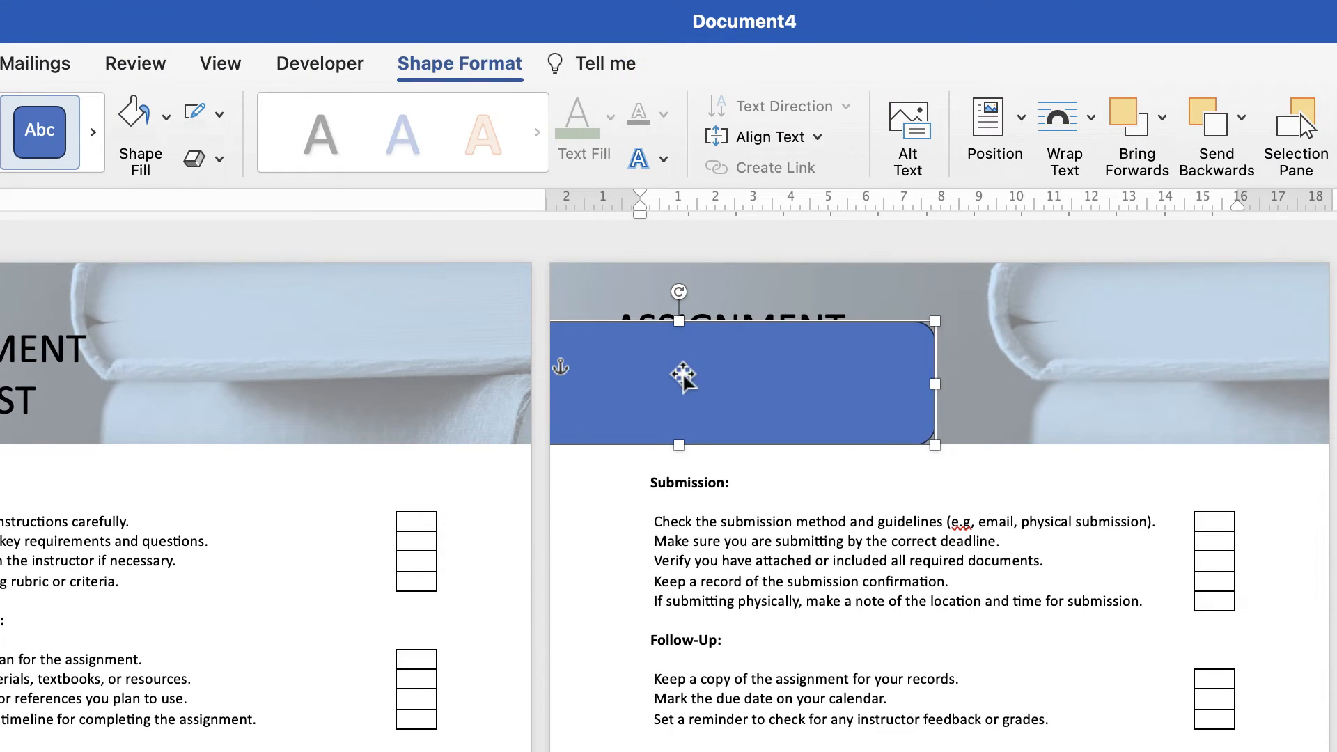
{"action": "left_click_drag", "start_coordinate": [683, 376], "coordinate": [688, 336]}
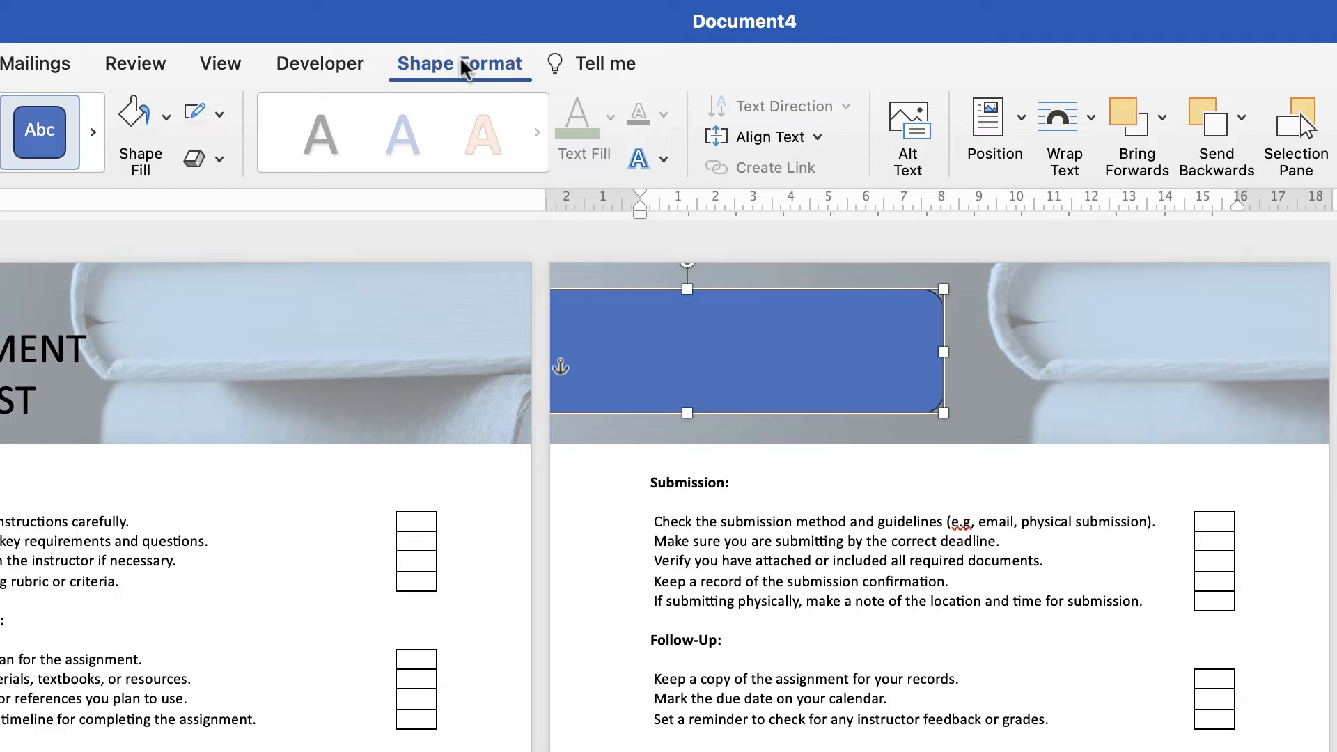
- Remove the outline of the rounded rectangle on page two and fill it with the lightest tint of the theme blue
{"action": "left_click", "coordinate": [218, 114]}
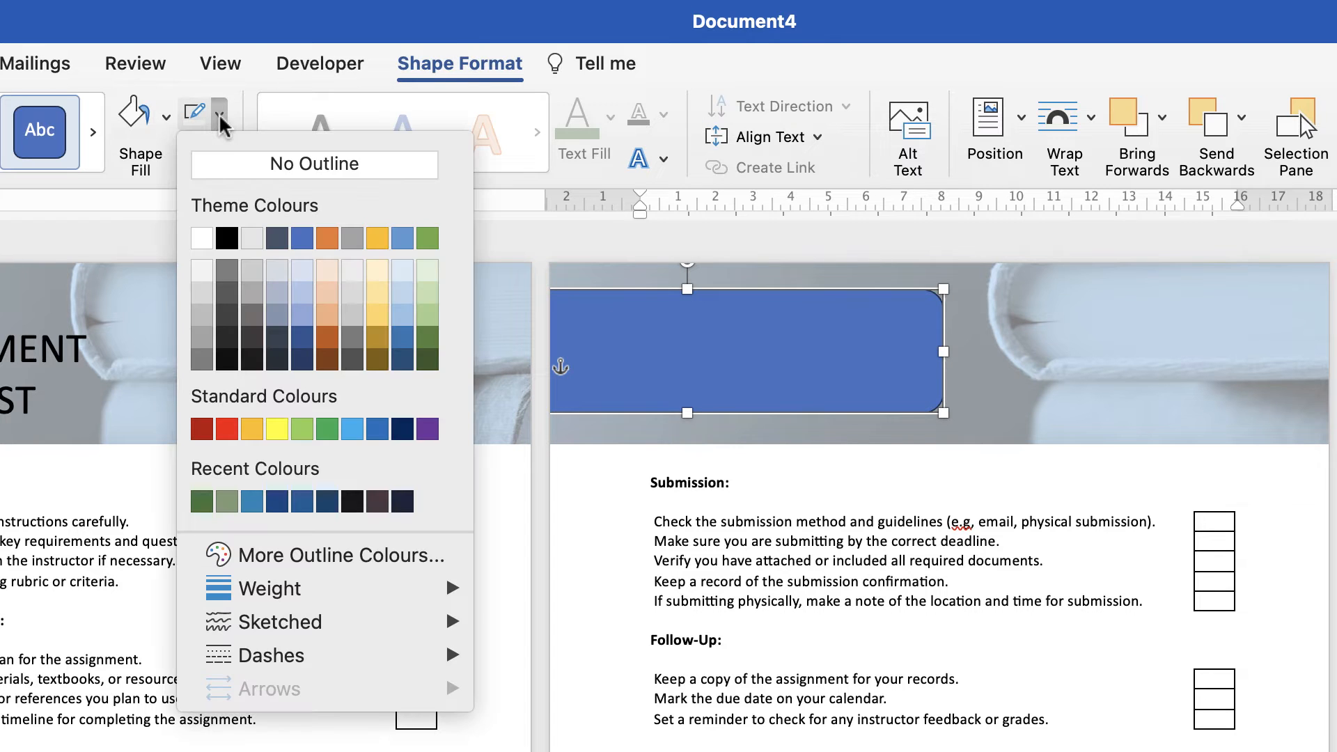
{"action": "left_click", "coordinate": [220, 165]}
{"action": "left_click", "coordinate": [166, 116]}
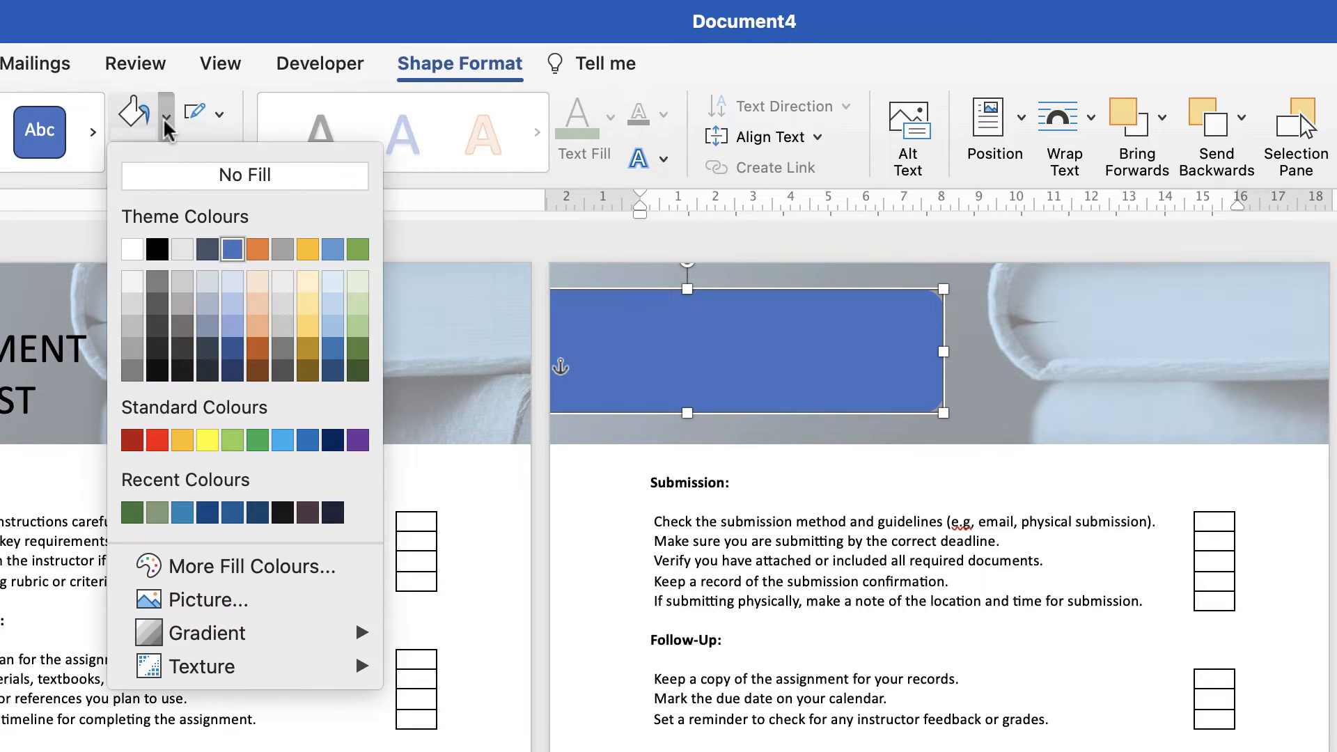
{"action": "left_click", "coordinate": [232, 283]}
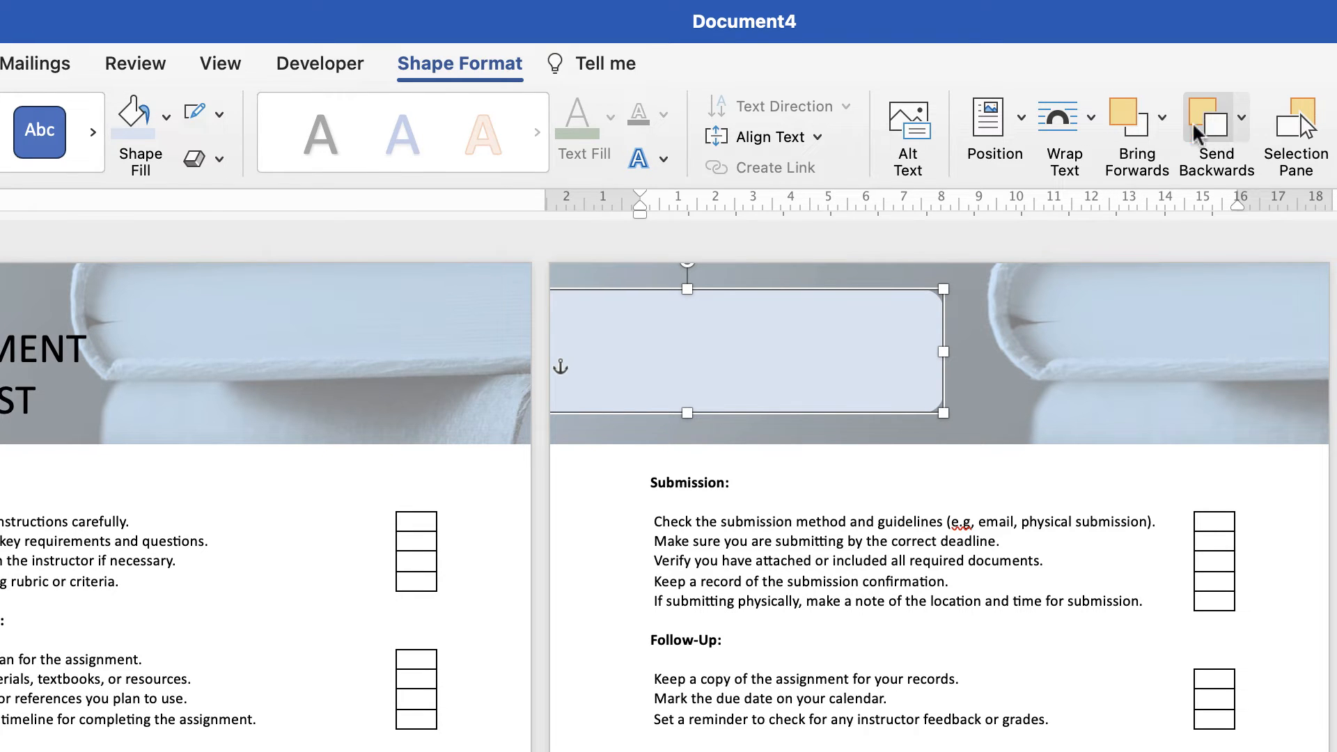
- Send the rounded rectangle behind the second page's title and shift the title slightly to the right within it
{"action": "left_click", "coordinate": [1211, 138]}
{"action": "left_click", "coordinate": [1211, 138]}
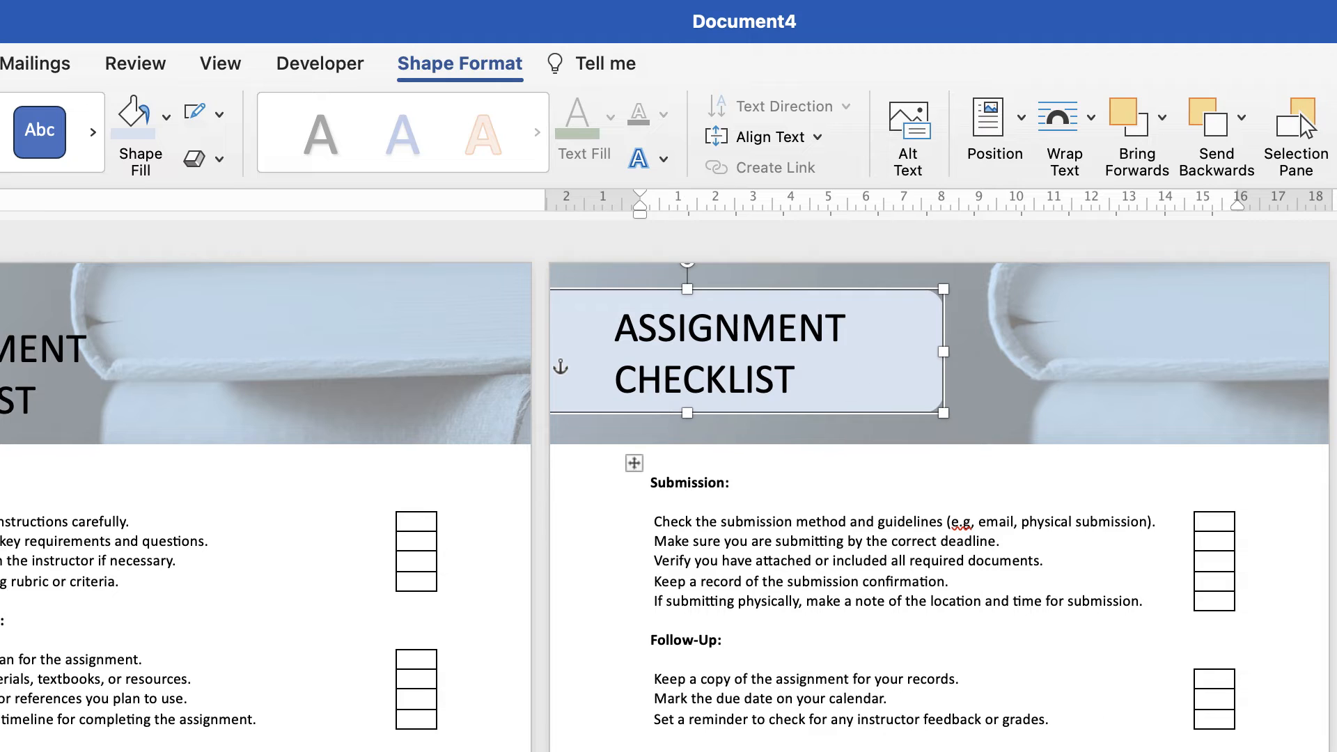
{"action": "left_click", "coordinate": [835, 745]}
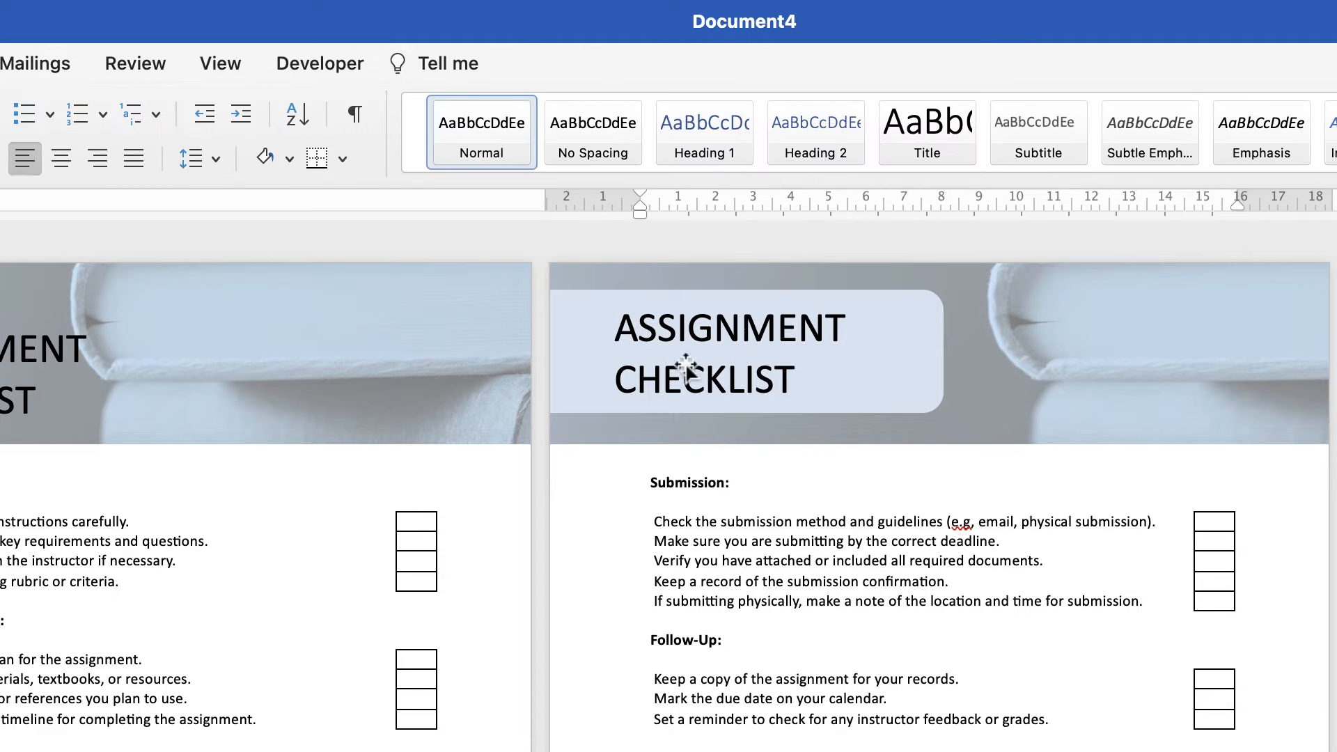
{"action": "left_click_drag", "start_coordinate": [721, 374], "coordinate": [756, 377]}
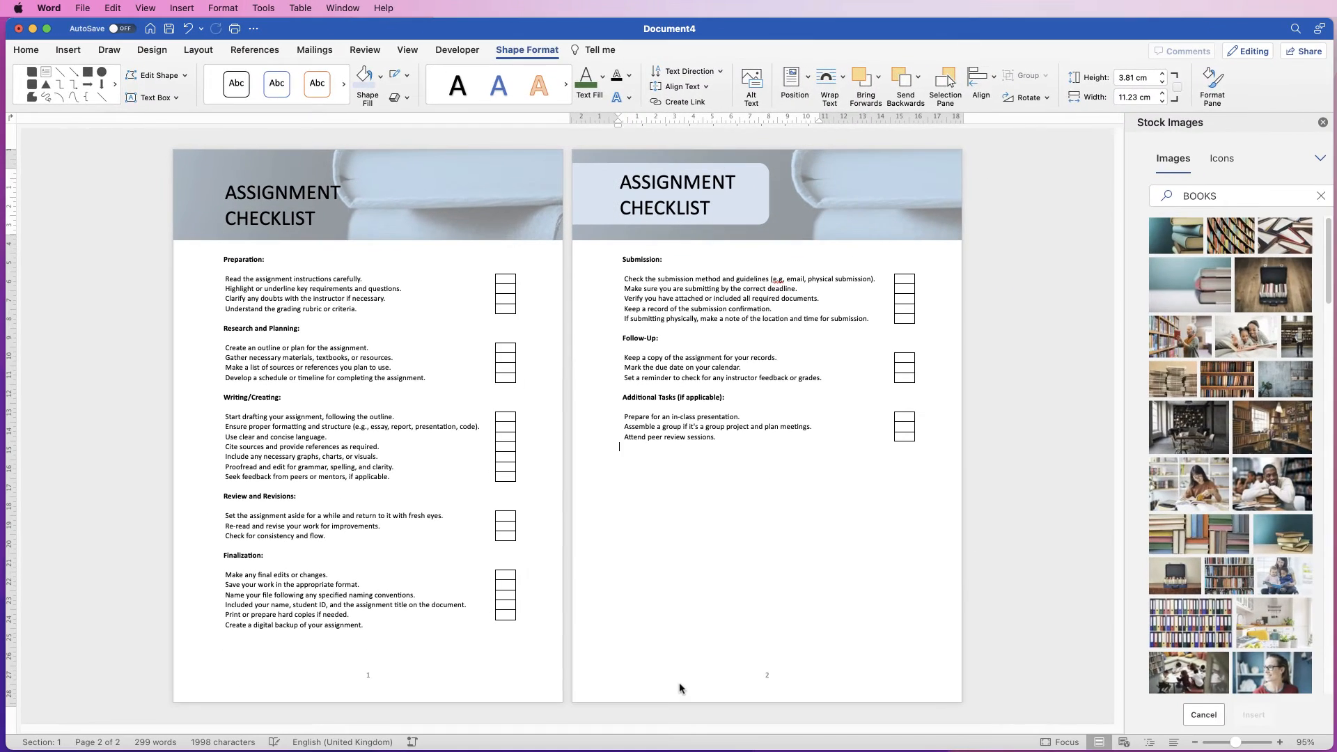
{"action": "left_click", "coordinate": [692, 675]}
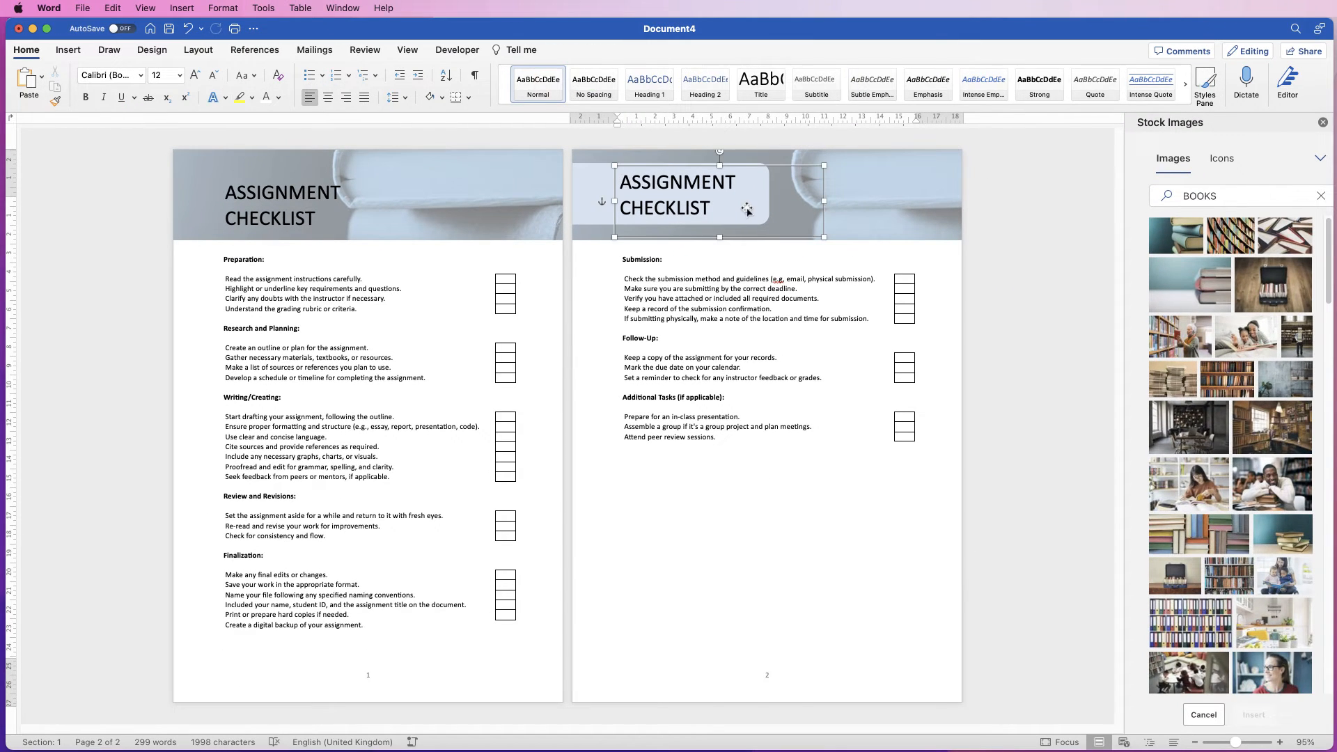
- Duplicate the rounded rectangle onto the right end of the second page's banner and copy the title text box beside it
{"action": "left_click", "coordinate": [690, 201]}
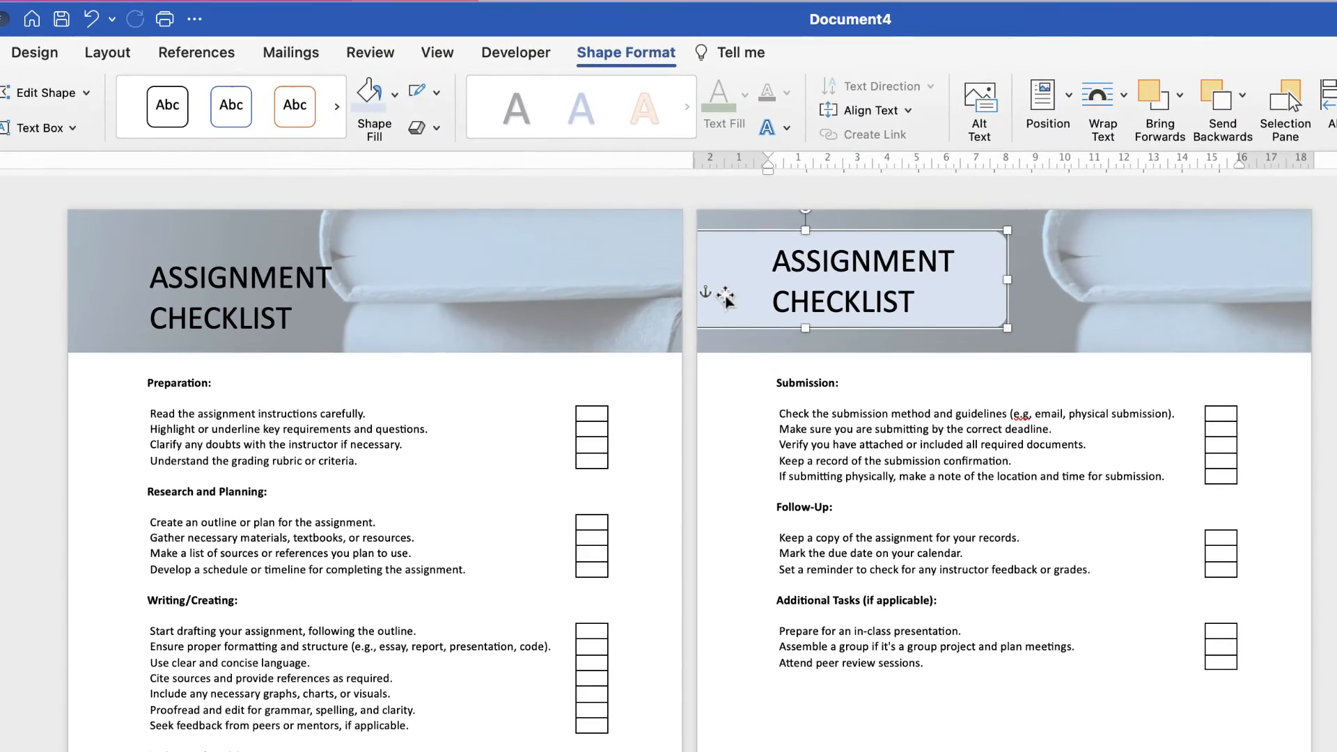
{"action": "left_click_drag", "start_coordinate": [727, 298], "coordinate": [1292, 282]}
{"action": "left_click", "coordinate": [856, 277]}
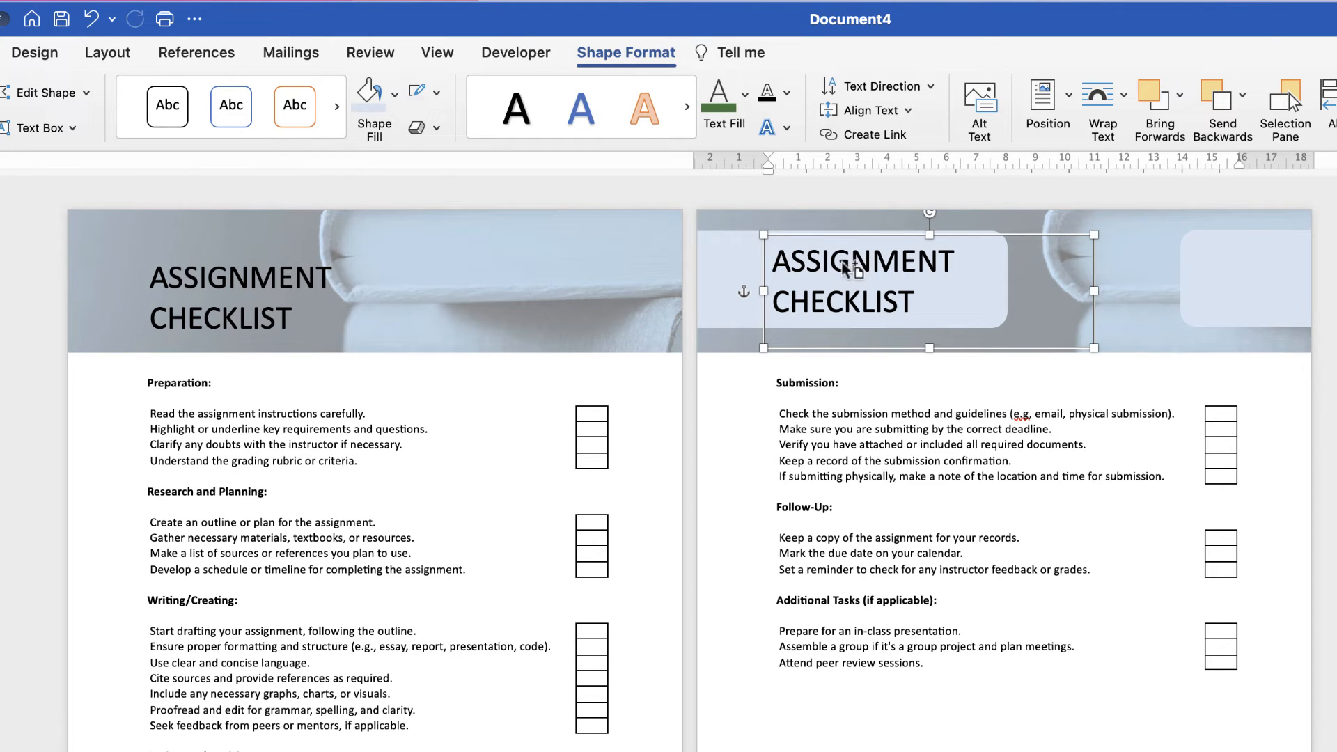
{"action": "left_click_drag", "start_coordinate": [844, 268], "coordinate": [1162, 259]}
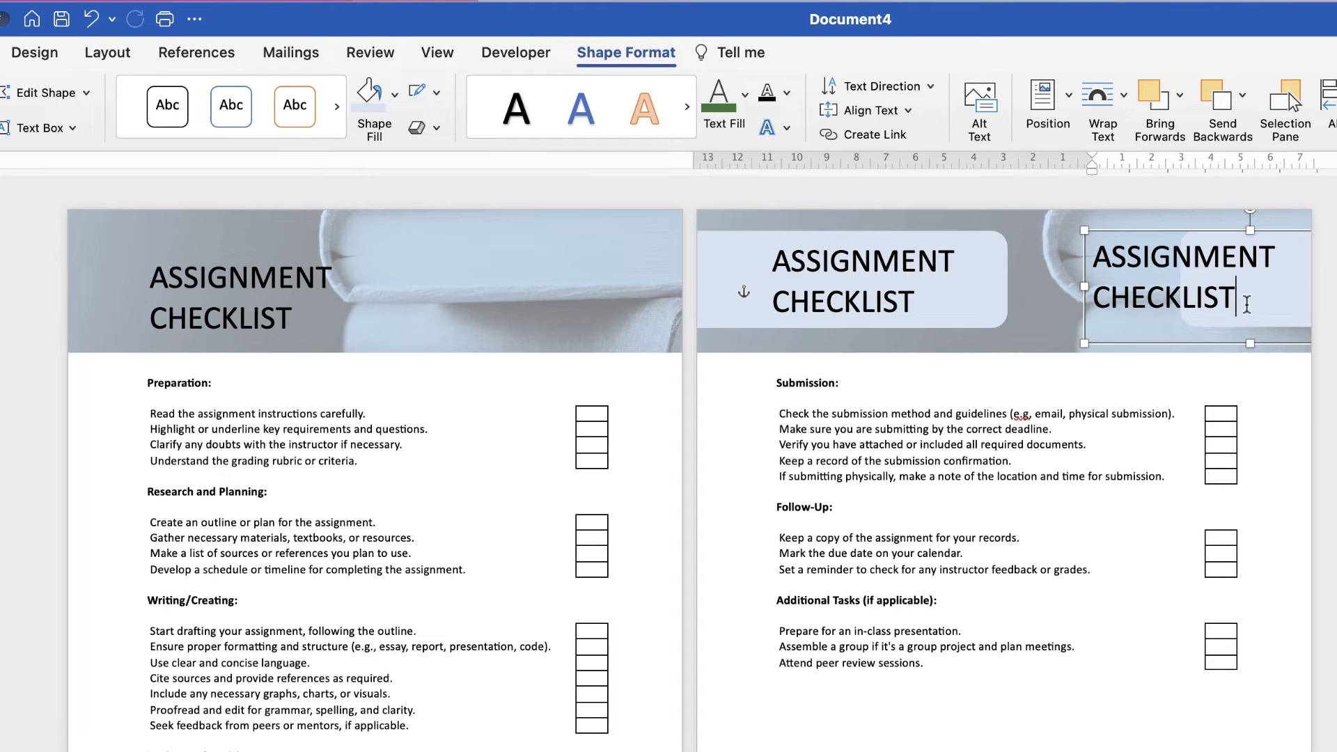
- Replace the copied title with the number 1 at size 48, and fit its text box over the duplicated rectangle
{"action": "left_click_drag", "start_coordinate": [1233, 298], "coordinate": [1132, 272]}
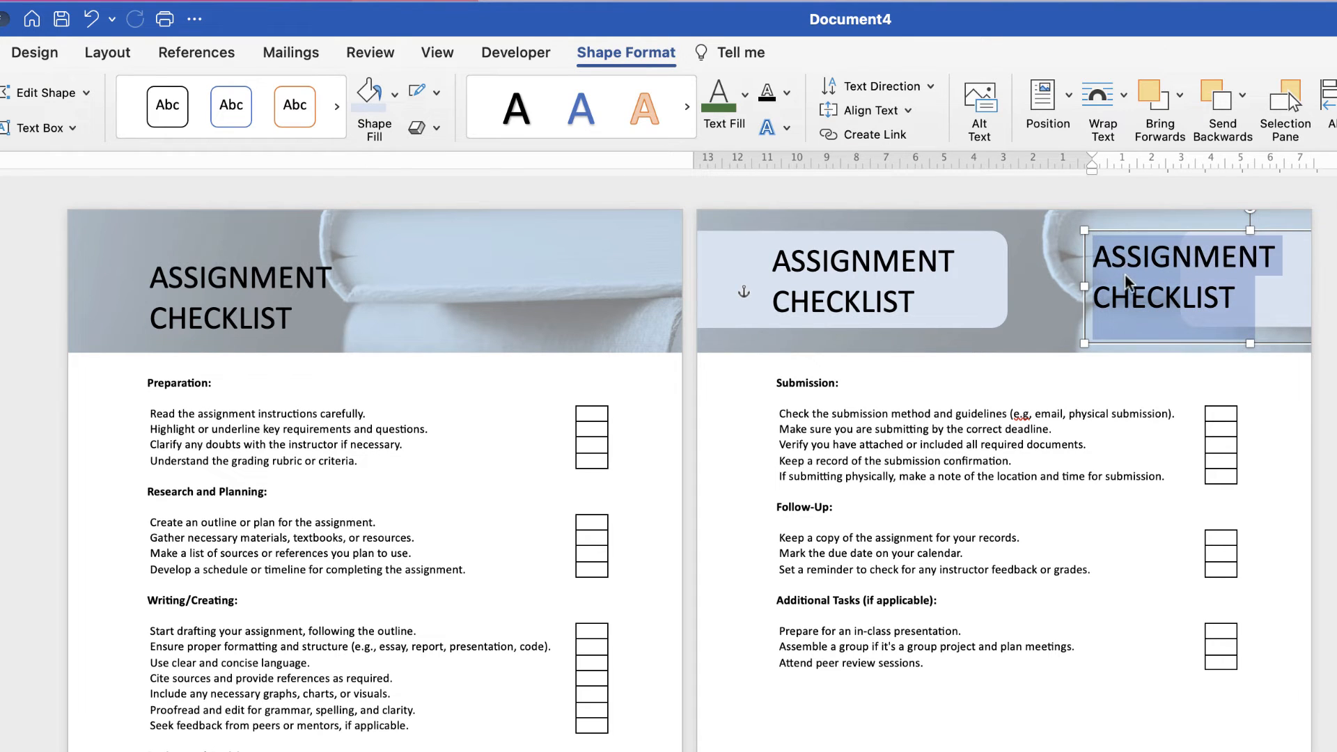
{"action": "type", "text": "1"}
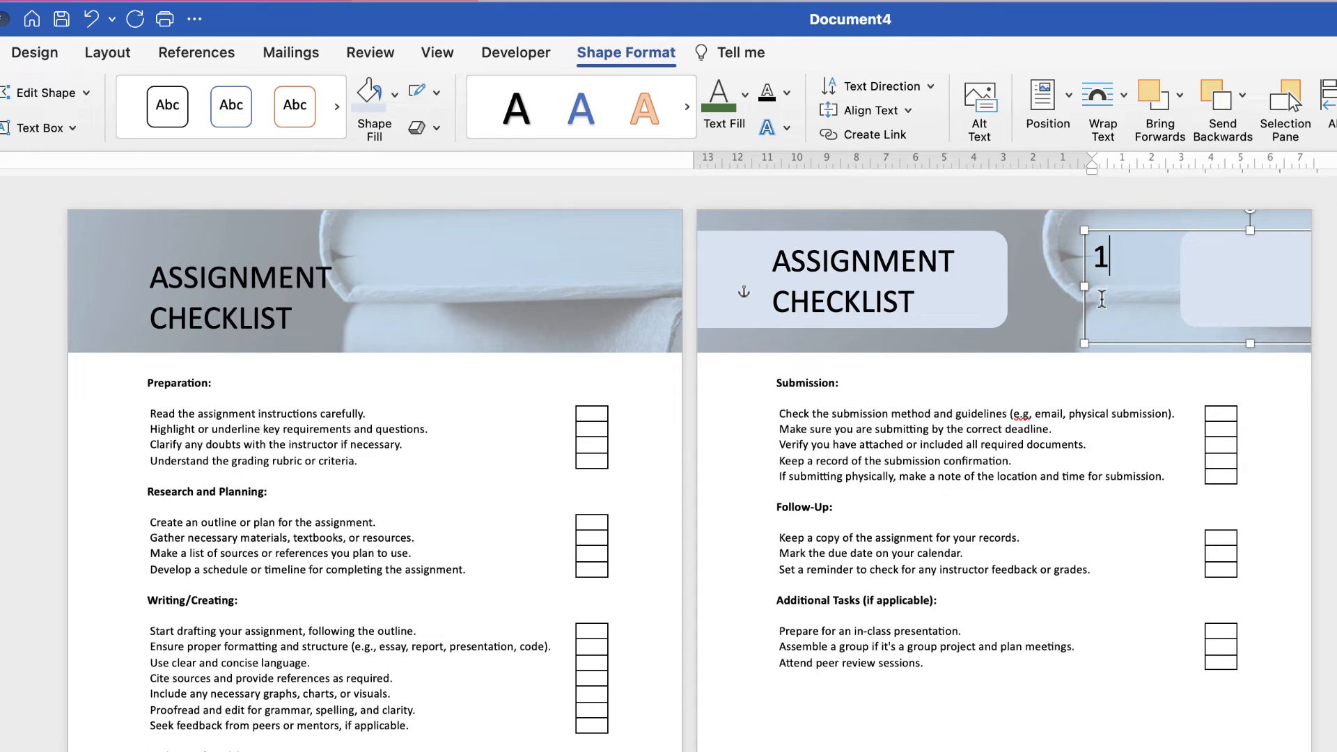
{"action": "triple_click", "coordinate": [1104, 255]}
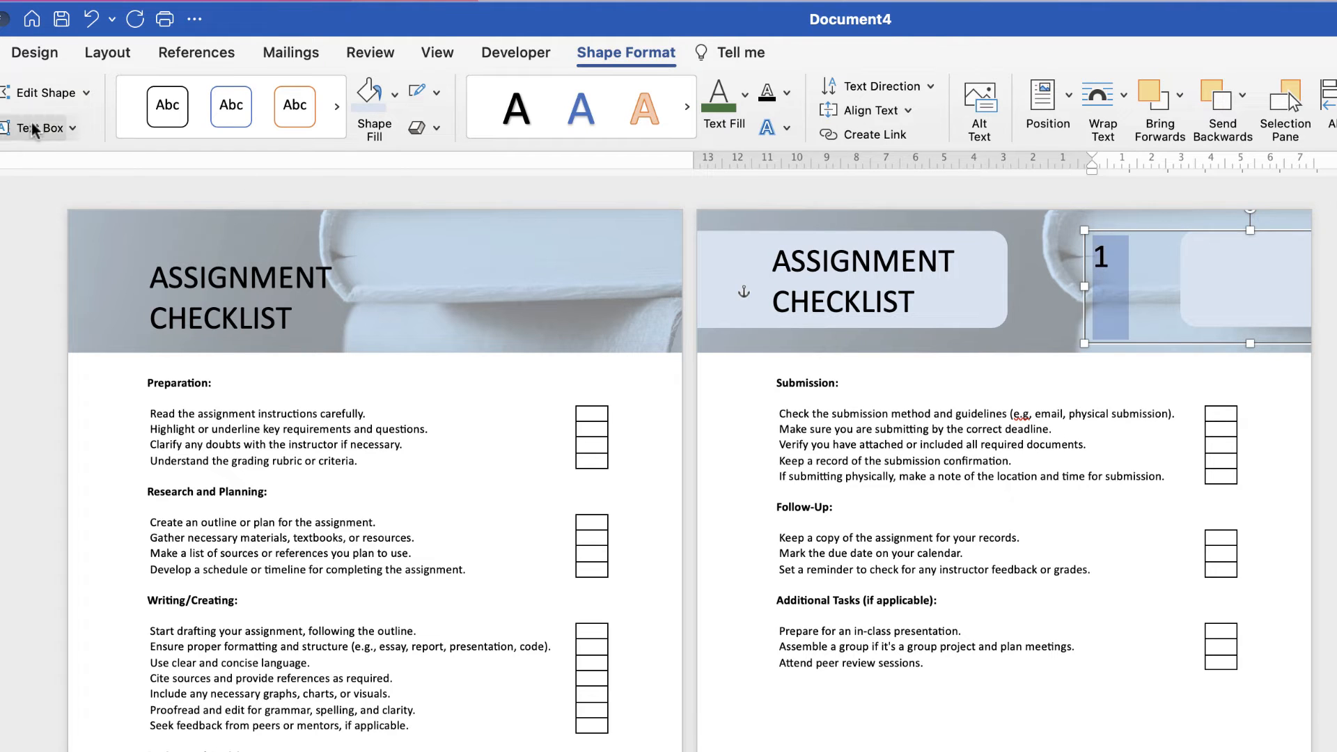
{"action": "left_click", "coordinate": [2, 53]}
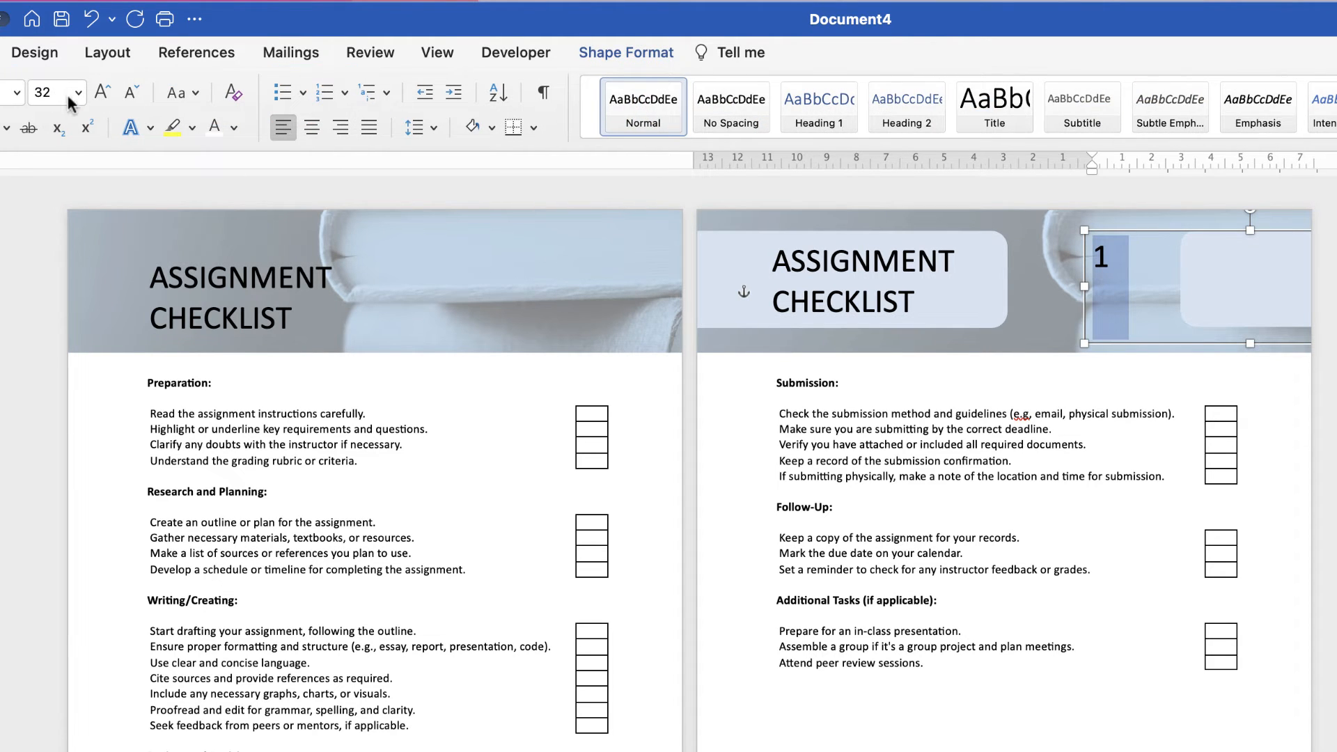
{"action": "left_click", "coordinate": [78, 92]}
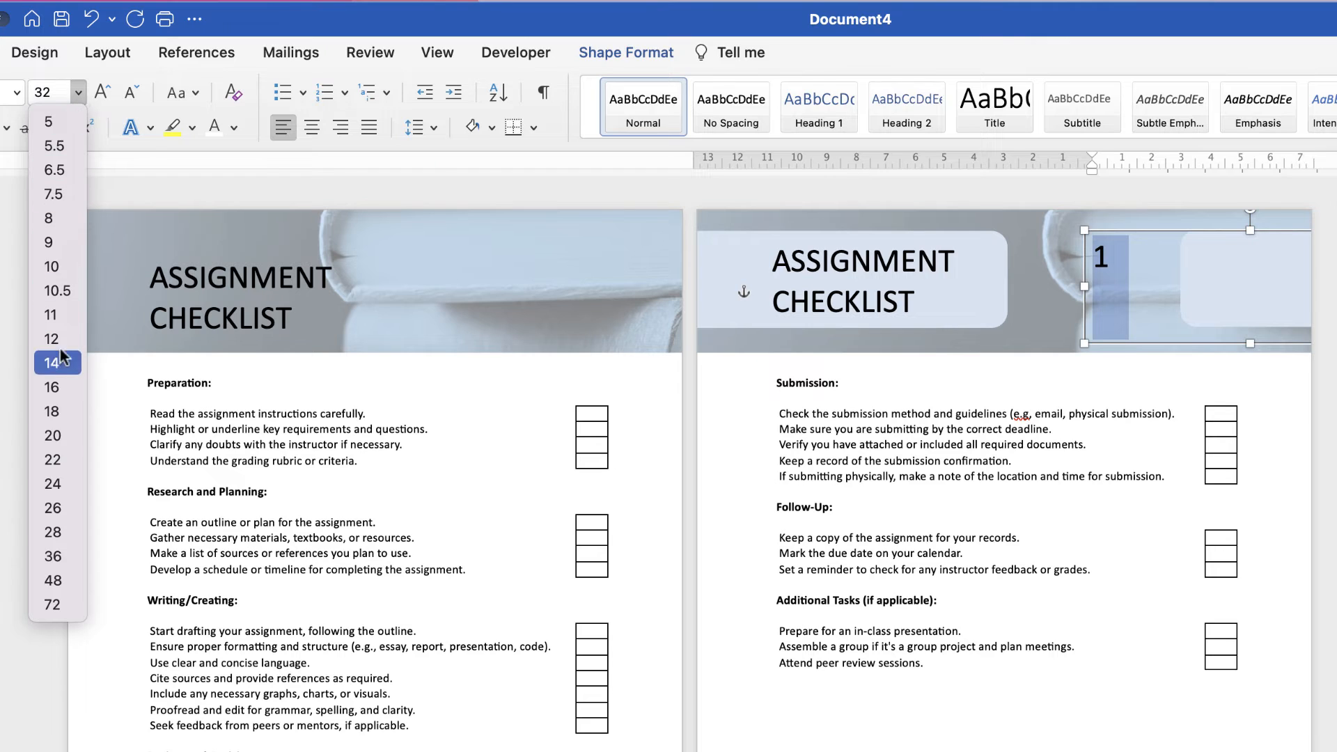
{"action": "left_click", "coordinate": [56, 580]}
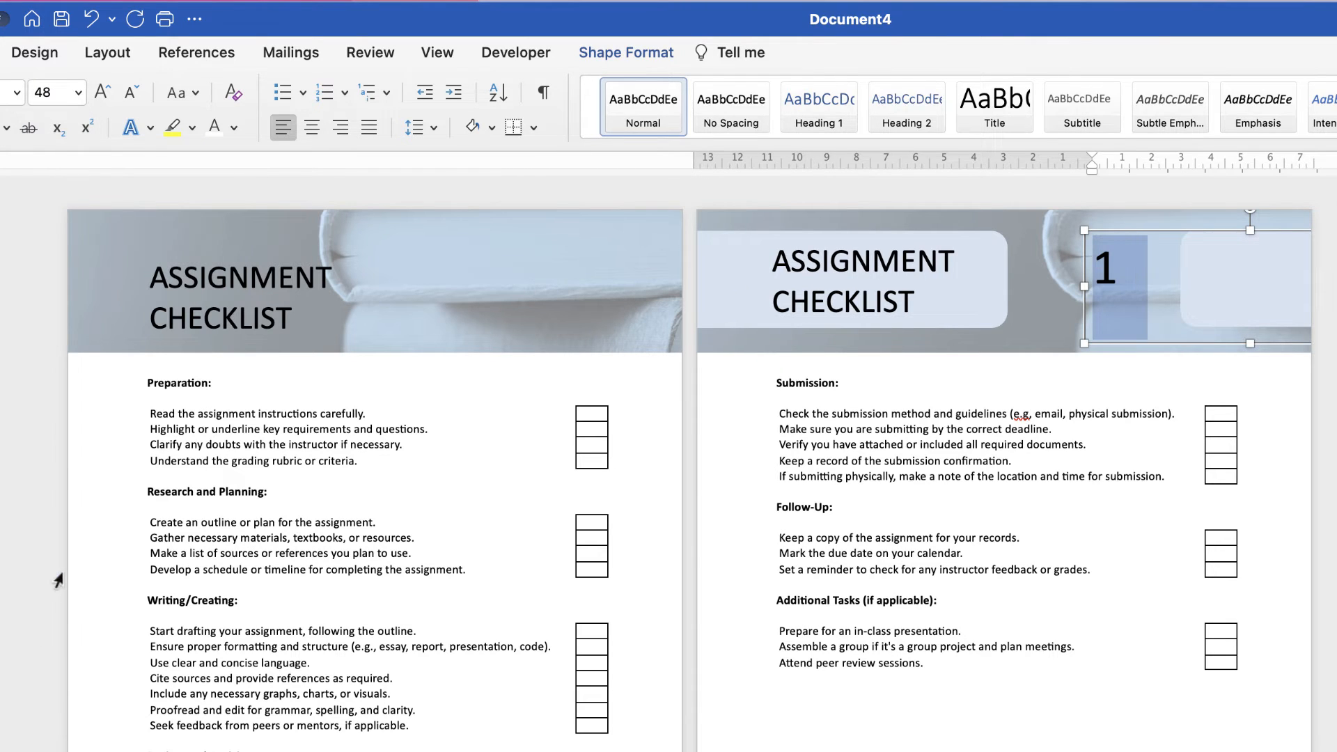
{"action": "mouse_move", "coordinate": [1084, 288]}
{"action": "left_mouse_down"}
{"action": "mouse_move", "coordinate": [1187, 288]}
{"action": "mouse_move", "coordinate": [941, 317]}
{"action": "mouse_move", "coordinate": [949, 286]}
{"action": "mouse_move", "coordinate": [1106, 289]}
{"action": "left_mouse_up"}
{"action": "left_click_drag", "start_coordinate": [1129, 340], "coordinate": [1221, 278]}
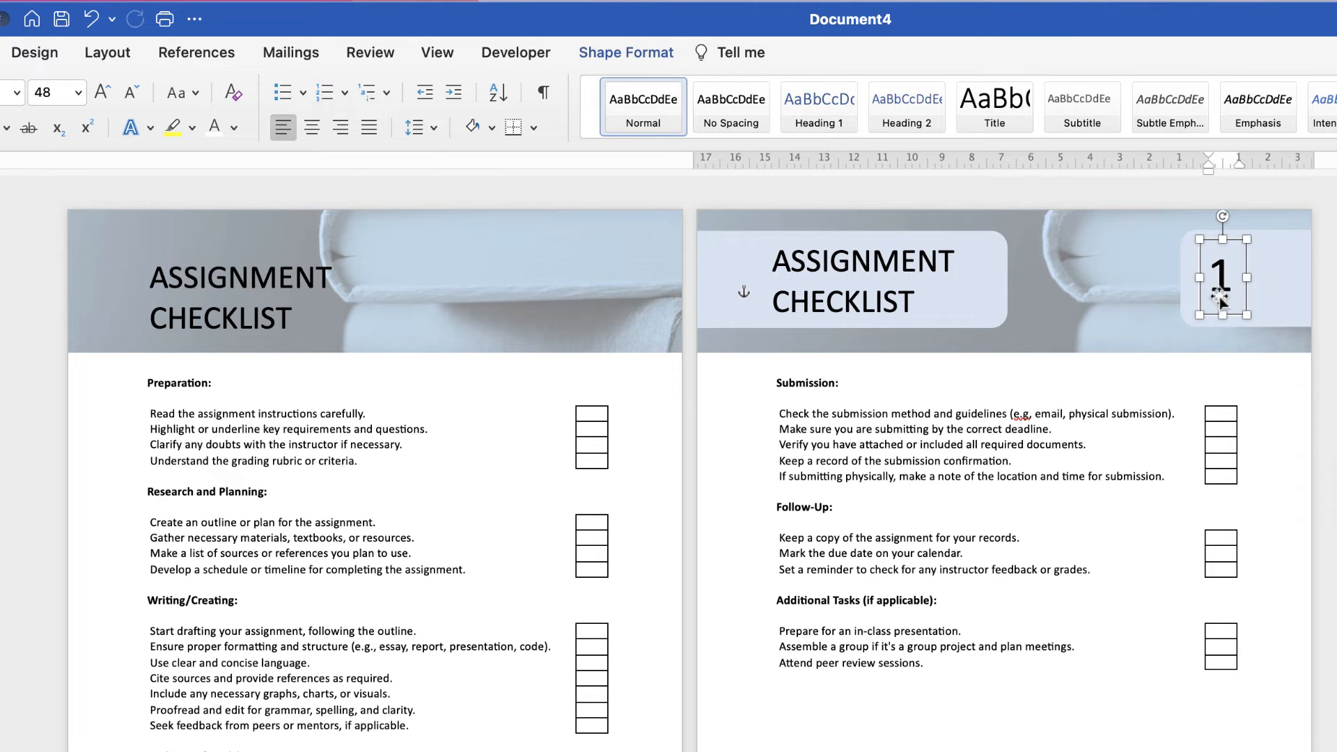
- Align the two rounded rectangles on the second page's banner vertically to their middles
{"action": "left_click", "coordinate": [1285, 304]}
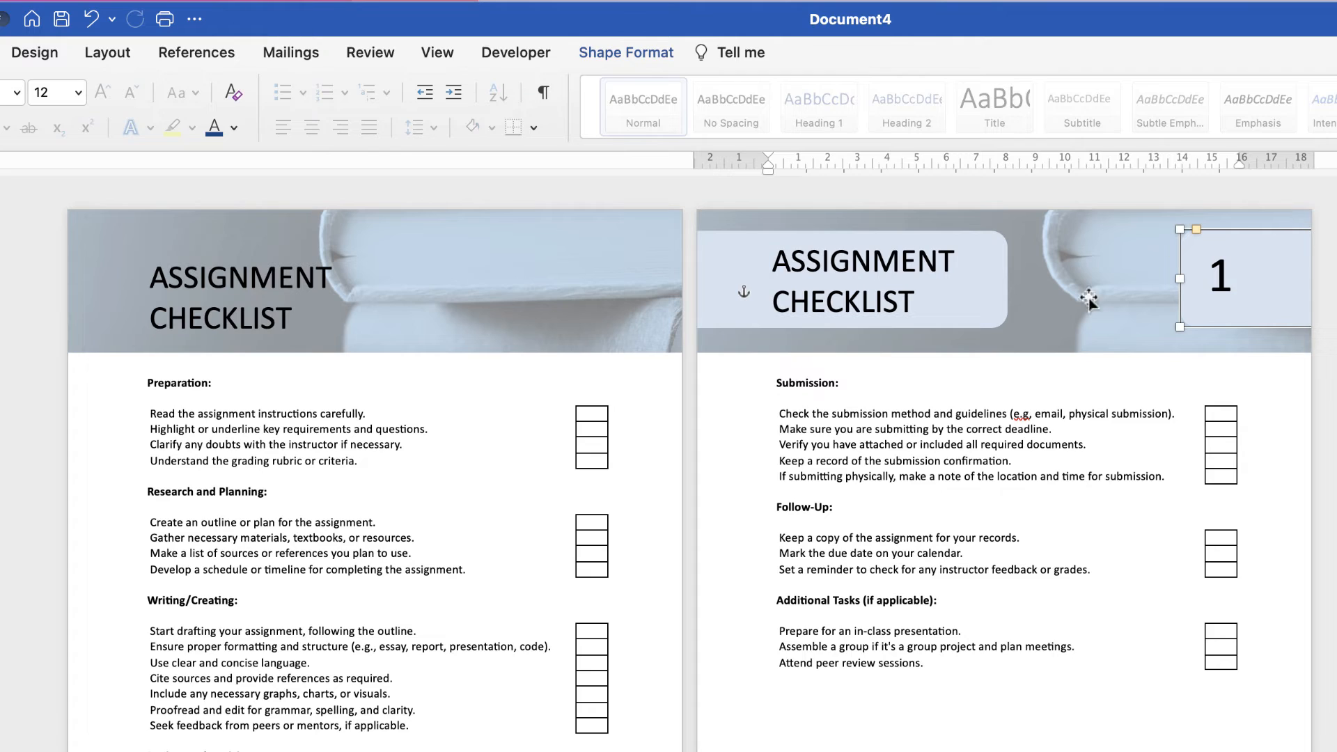
{"action": "left_click", "coordinate": [979, 327]}
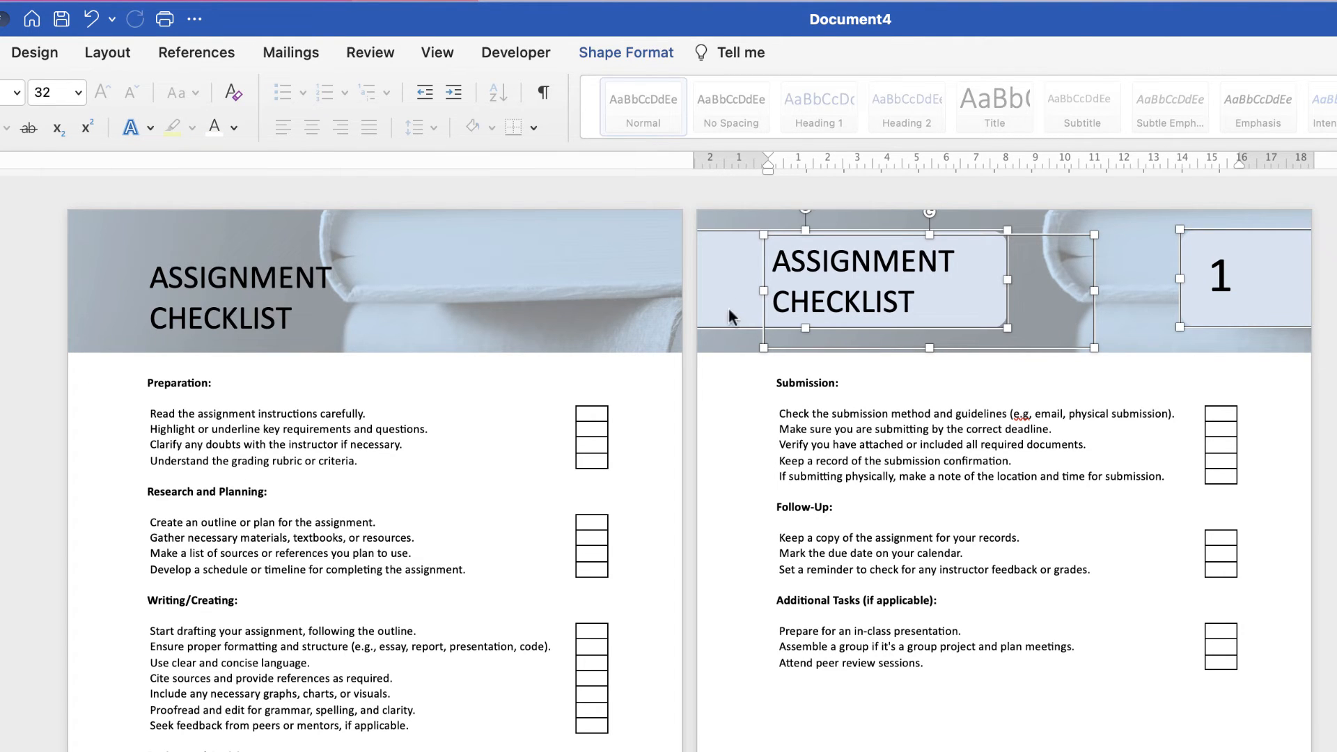
{"action": "left_click", "coordinate": [1000, 340]}
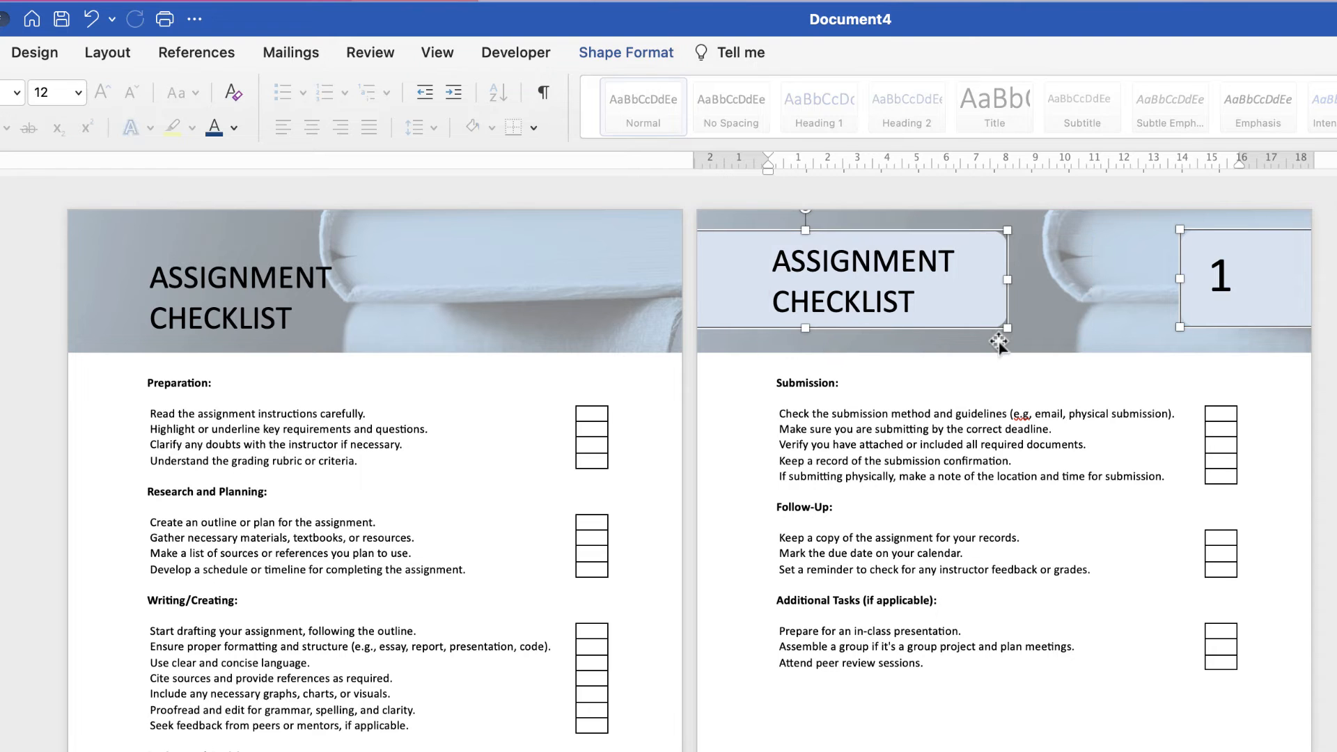
{"action": "left_click", "coordinate": [637, 52]}
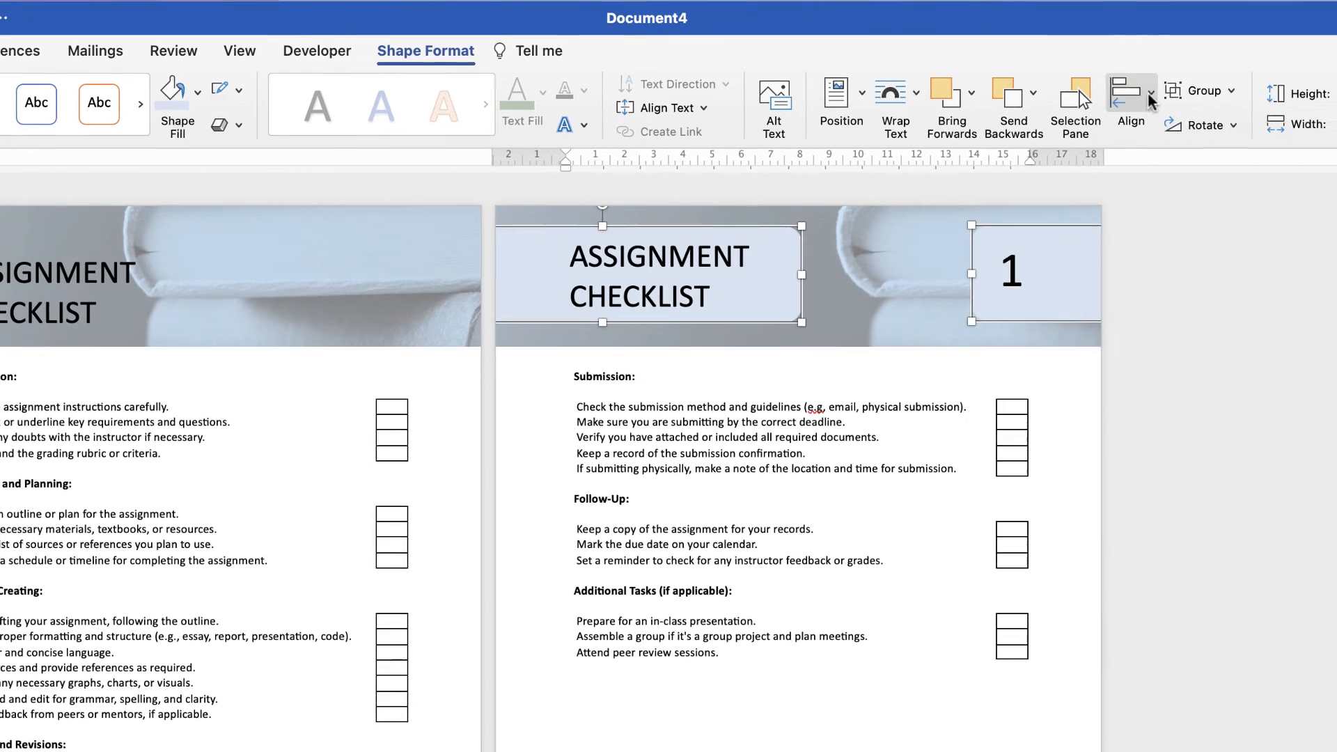
{"action": "left_click", "coordinate": [1149, 94]}
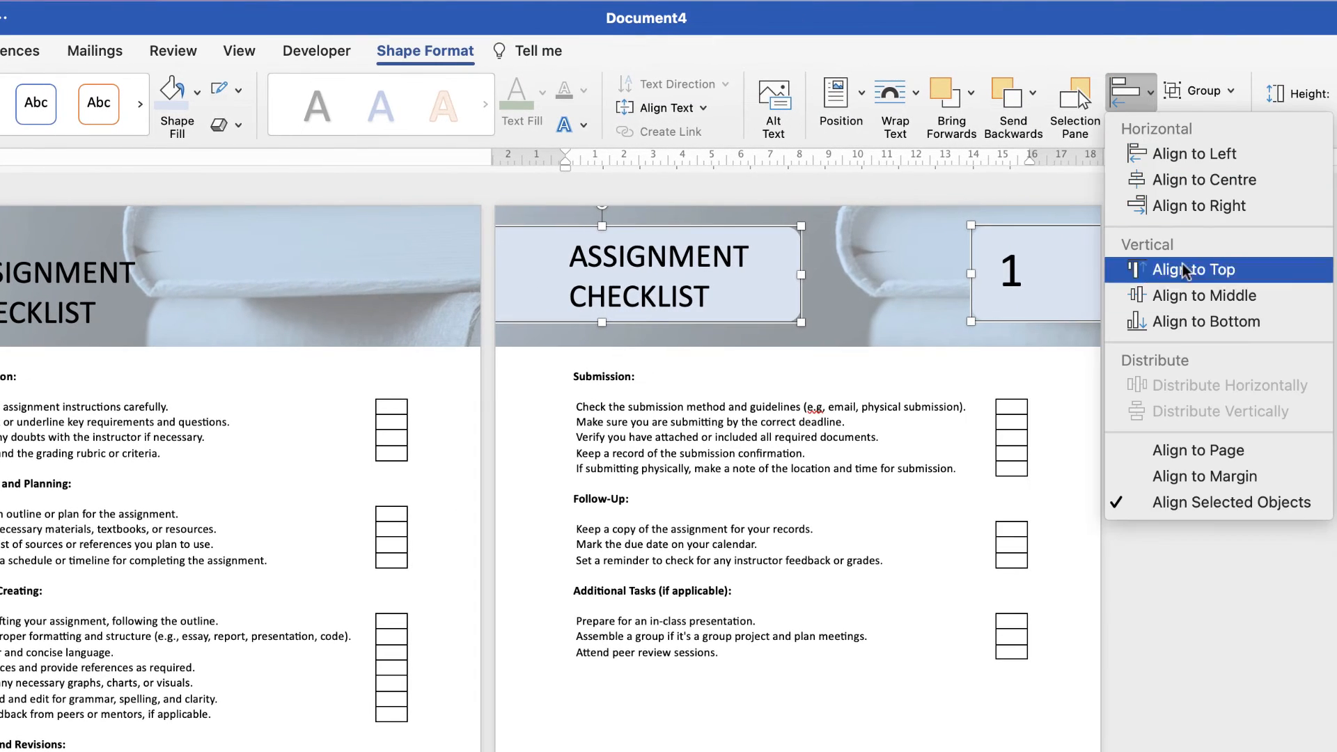
{"action": "left_click", "coordinate": [1183, 295]}
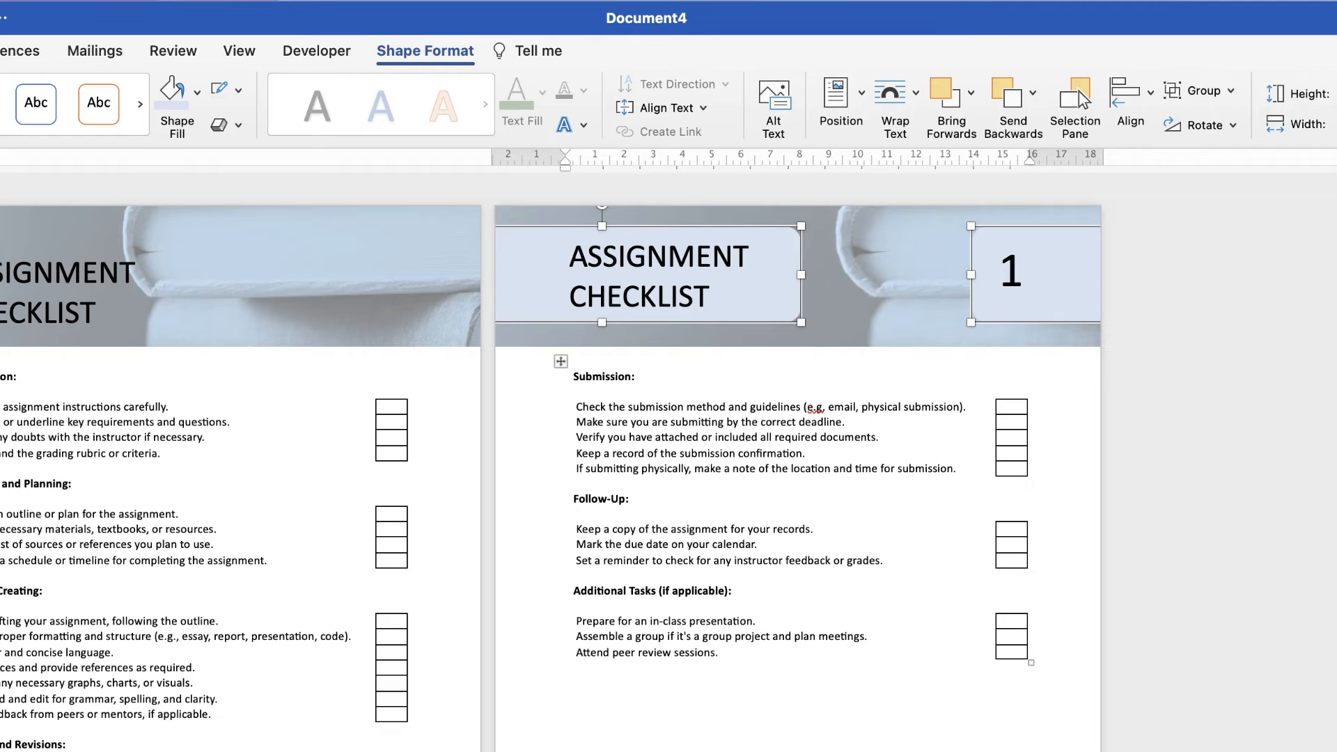
{"action": "key", "text": "Escape"}
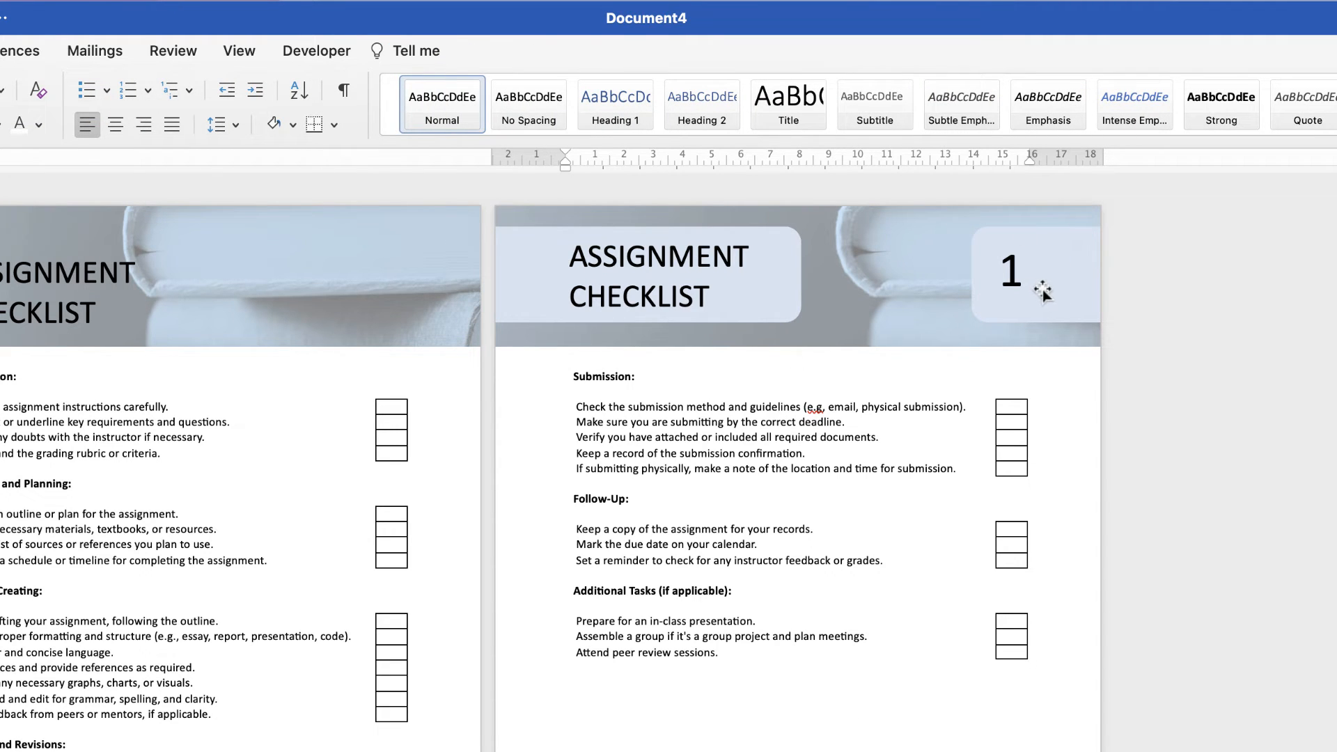
- Group the second page's banner picture, both rounded rectangles, the title and the number into one object
{"action": "left_click", "coordinate": [1009, 275]}
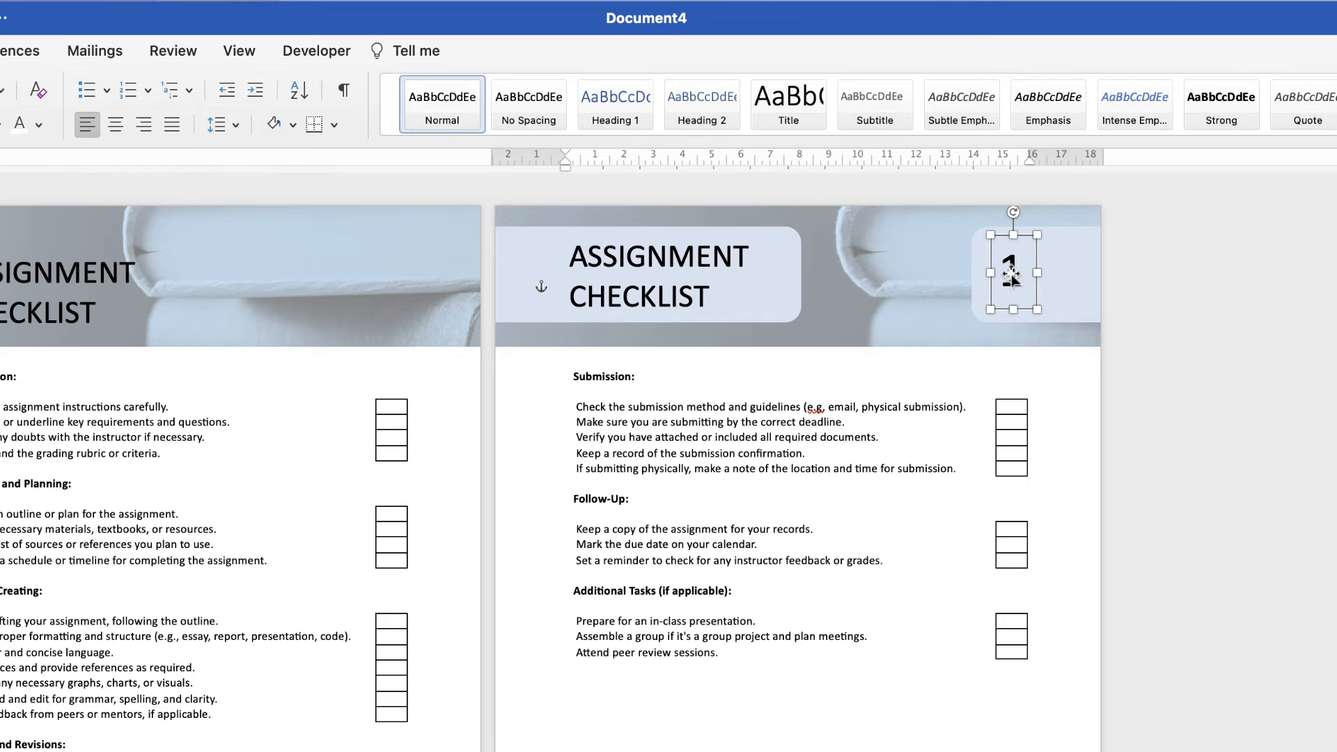
{"action": "left_click", "coordinate": [1075, 277], "text": "shift"}
{"action": "left_click", "coordinate": [914, 263], "text": "shift"}
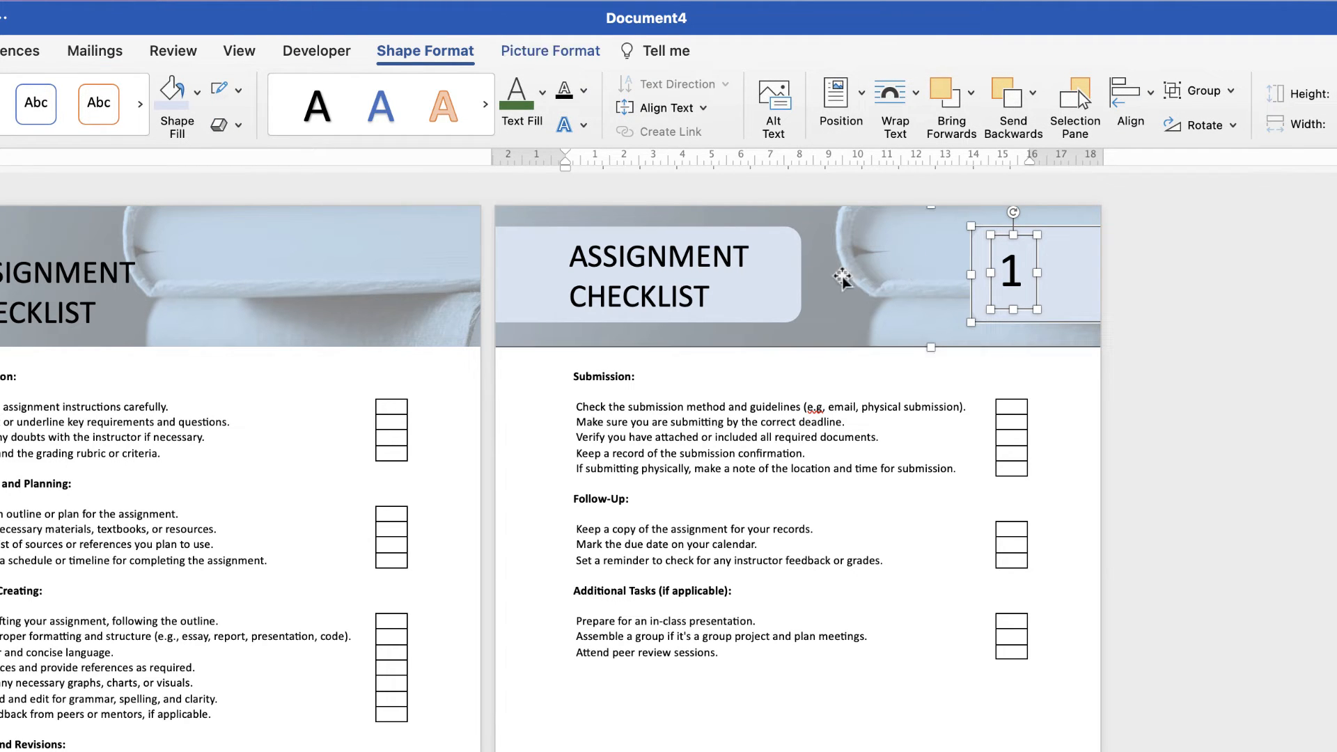
{"action": "left_click", "coordinate": [675, 254], "text": "shift"}
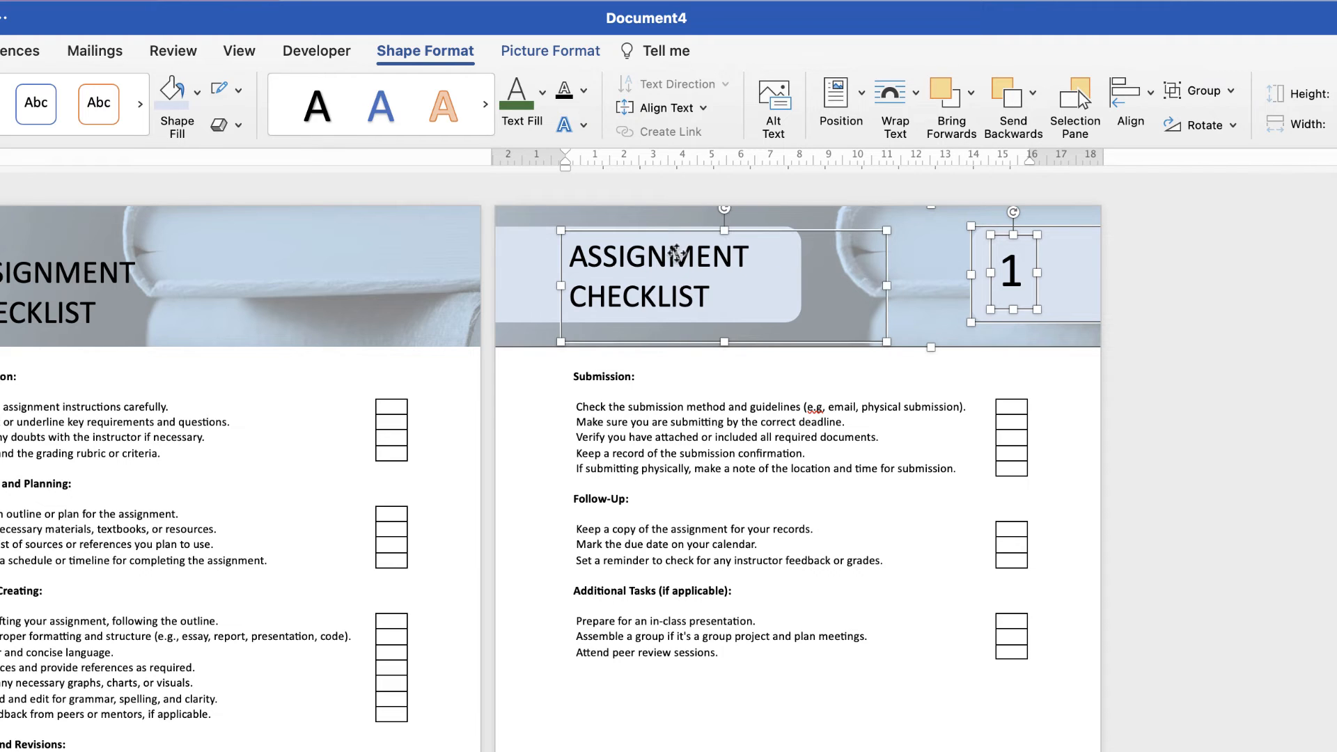
{"action": "left_click", "coordinate": [518, 283], "text": "shift"}
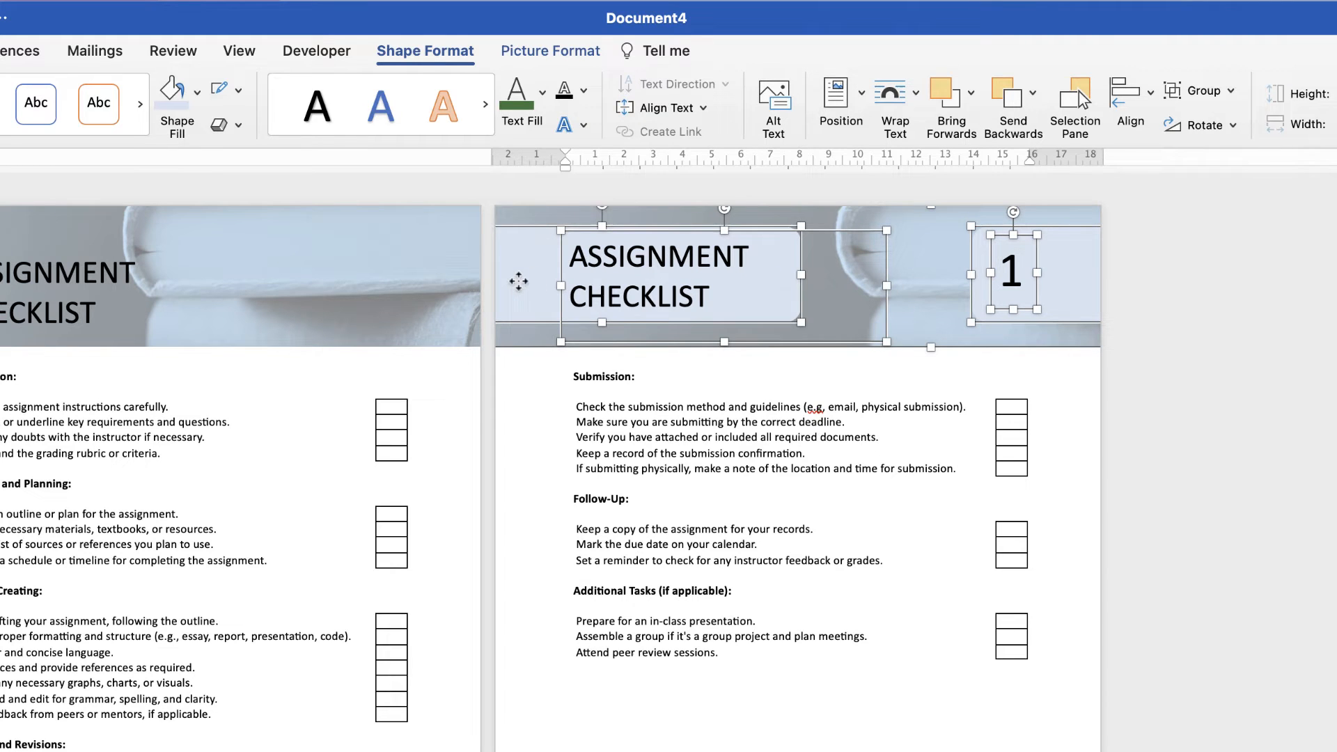
{"action": "left_click", "coordinate": [1222, 90]}
{"action": "left_click", "coordinate": [1228, 121]}
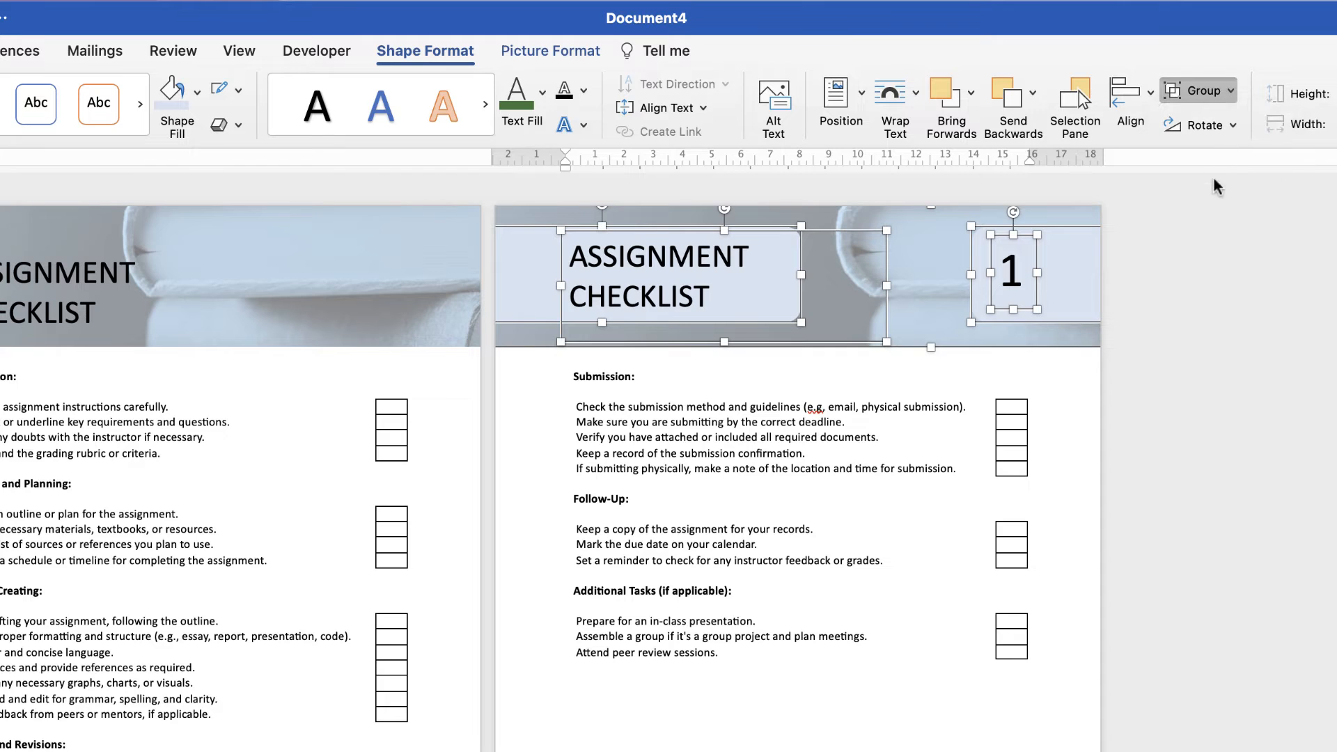
{"action": "left_click", "coordinate": [872, 278]}
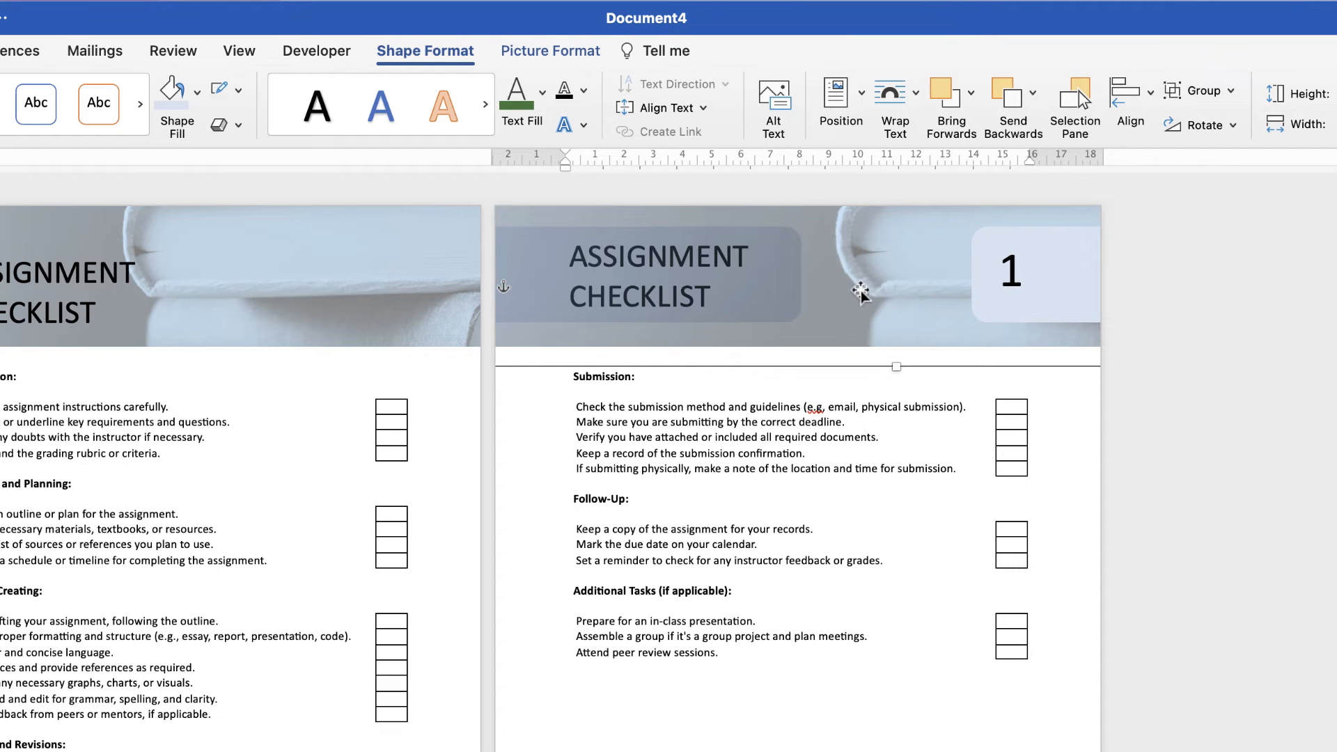
- Delete the first page's title and banner and put a copy of the second page's grouped banner in their place
{"action": "left_click", "coordinate": [24, 305]}
{"action": "key", "text": "Delete"}
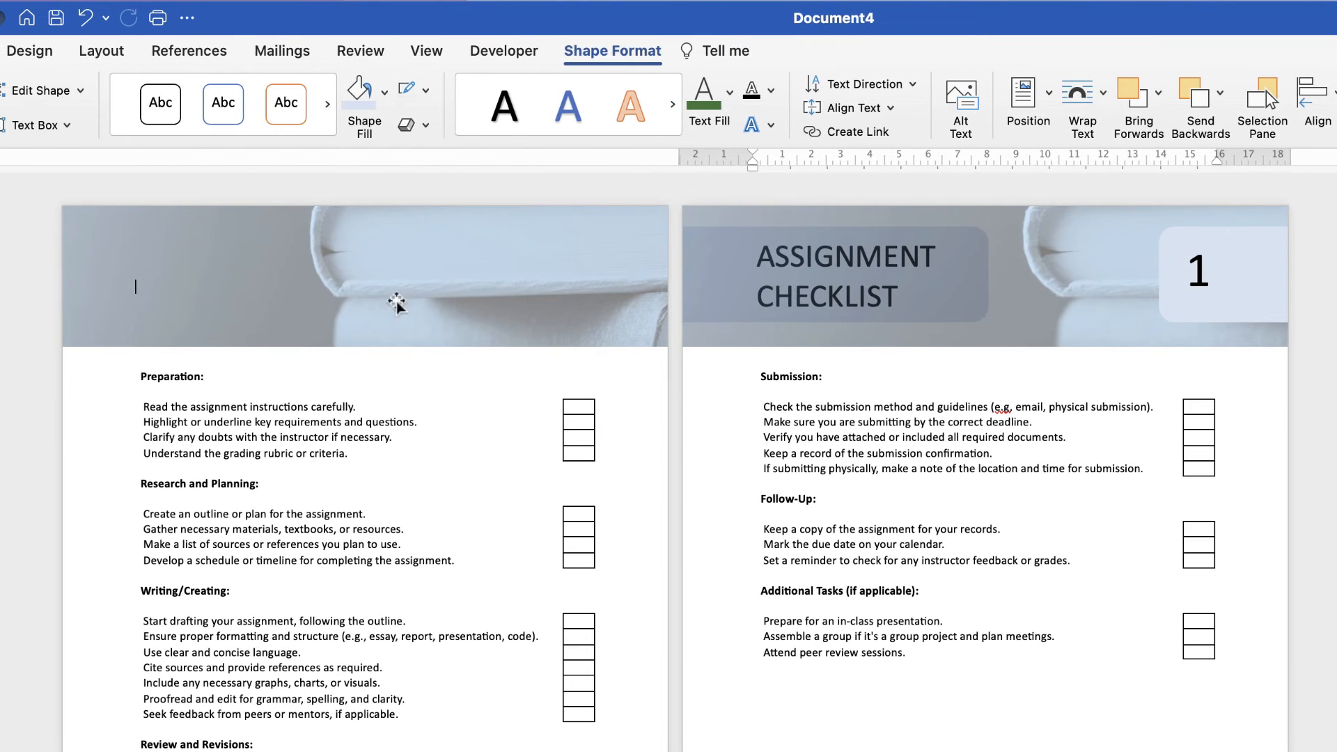
{"action": "left_click", "coordinate": [1069, 312]}
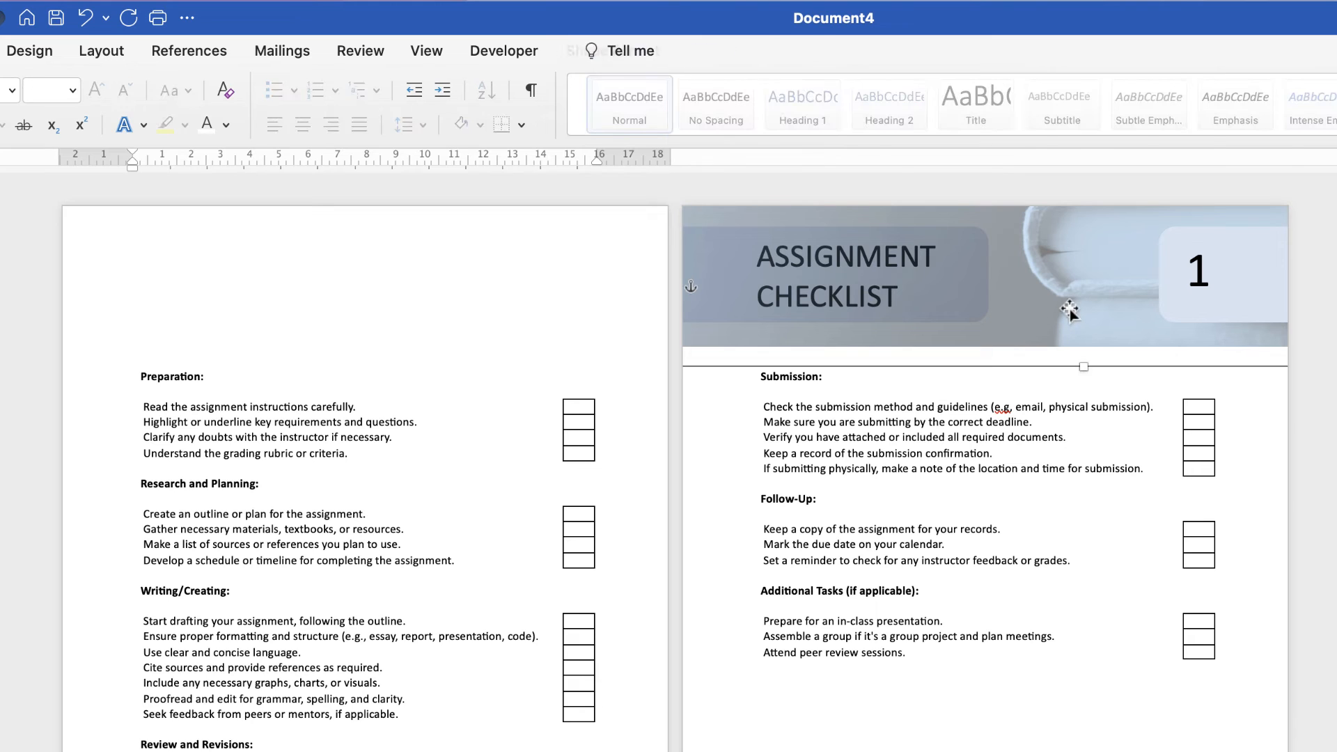
{"action": "left_click_drag", "start_coordinate": [1045, 306], "coordinate": [444, 301]}
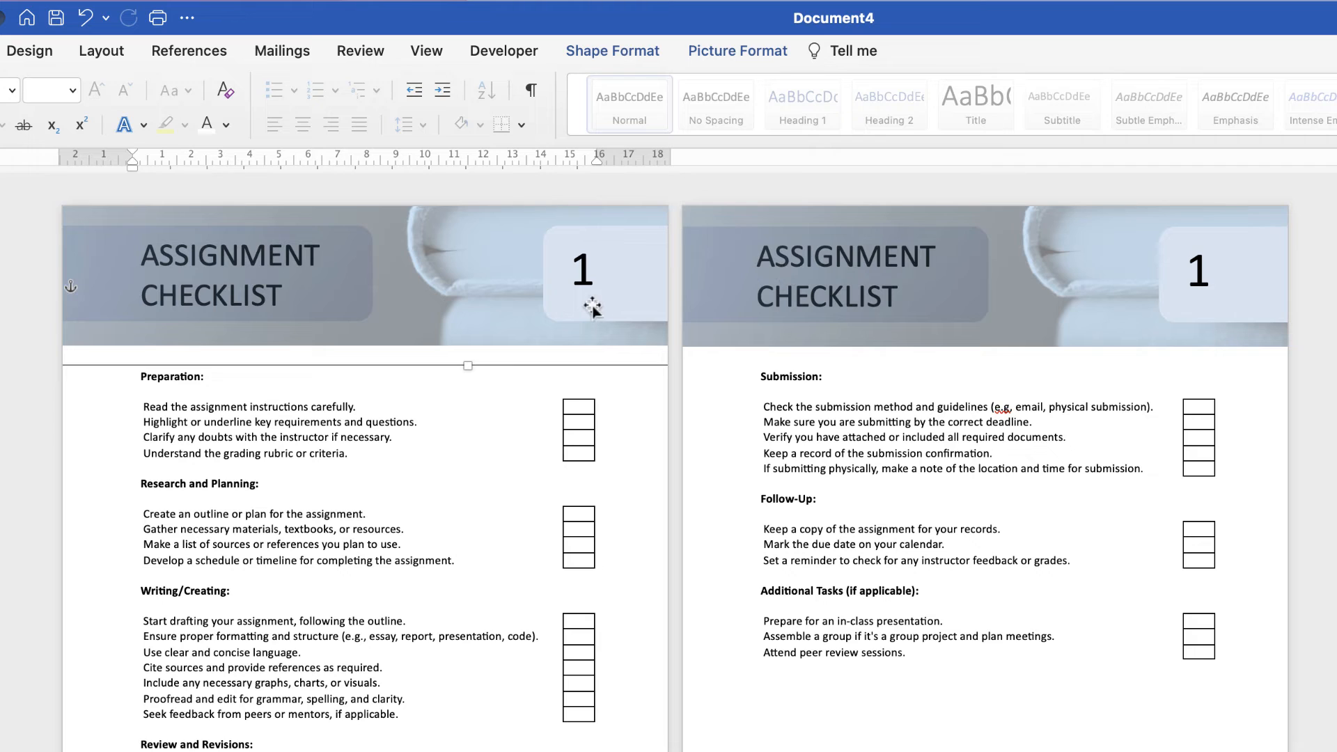
- Change the number in the first page's banner to 2
{"action": "left_click", "coordinate": [581, 270]}
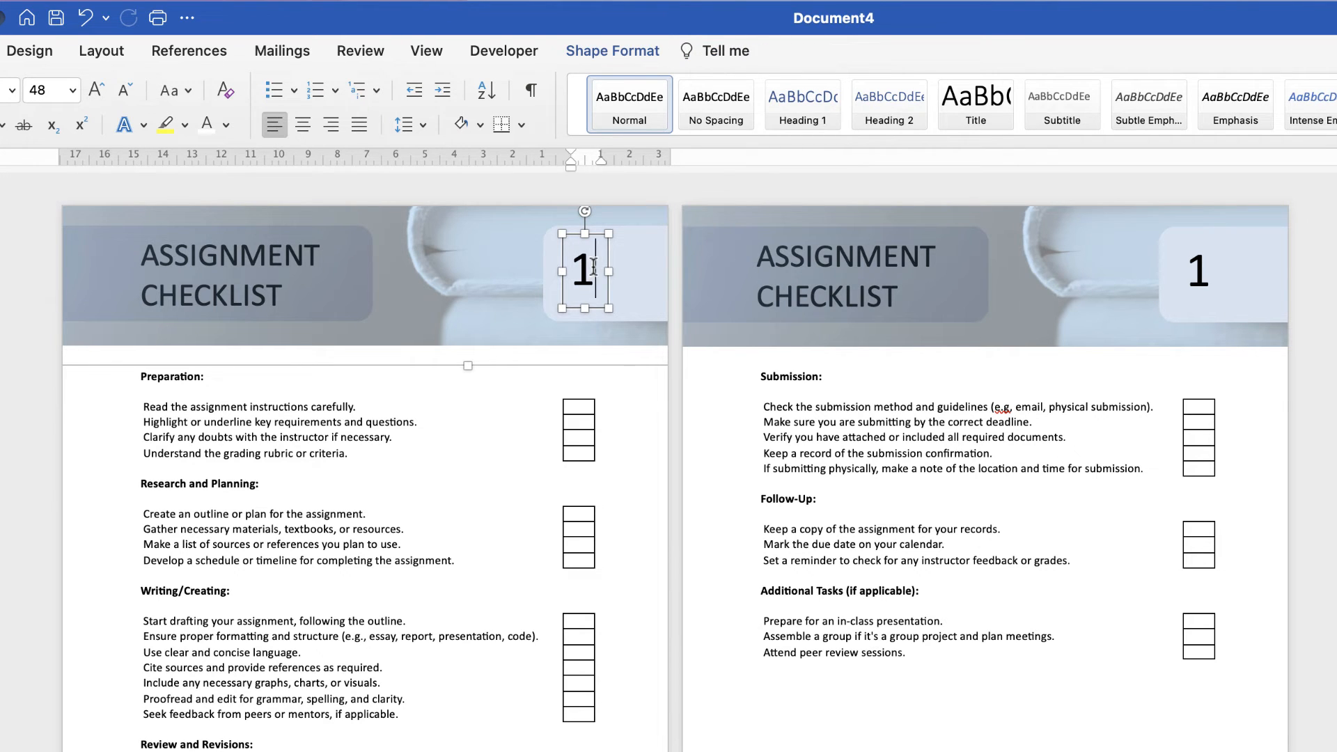
{"action": "key", "text": "BackSpace"}
{"action": "type", "text": "2"}
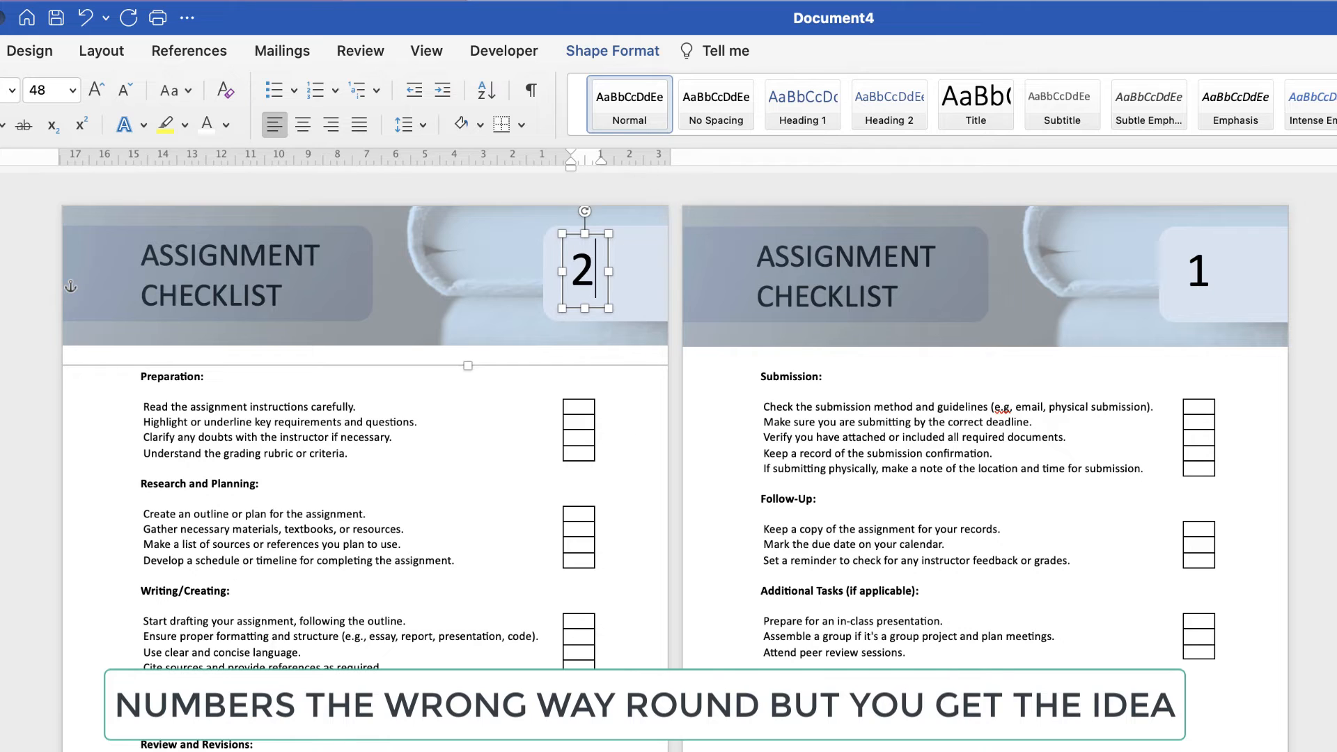
- Ungroup the first page's banner and send its book picture to the back
{"action": "left_click", "coordinate": [625, 381]}
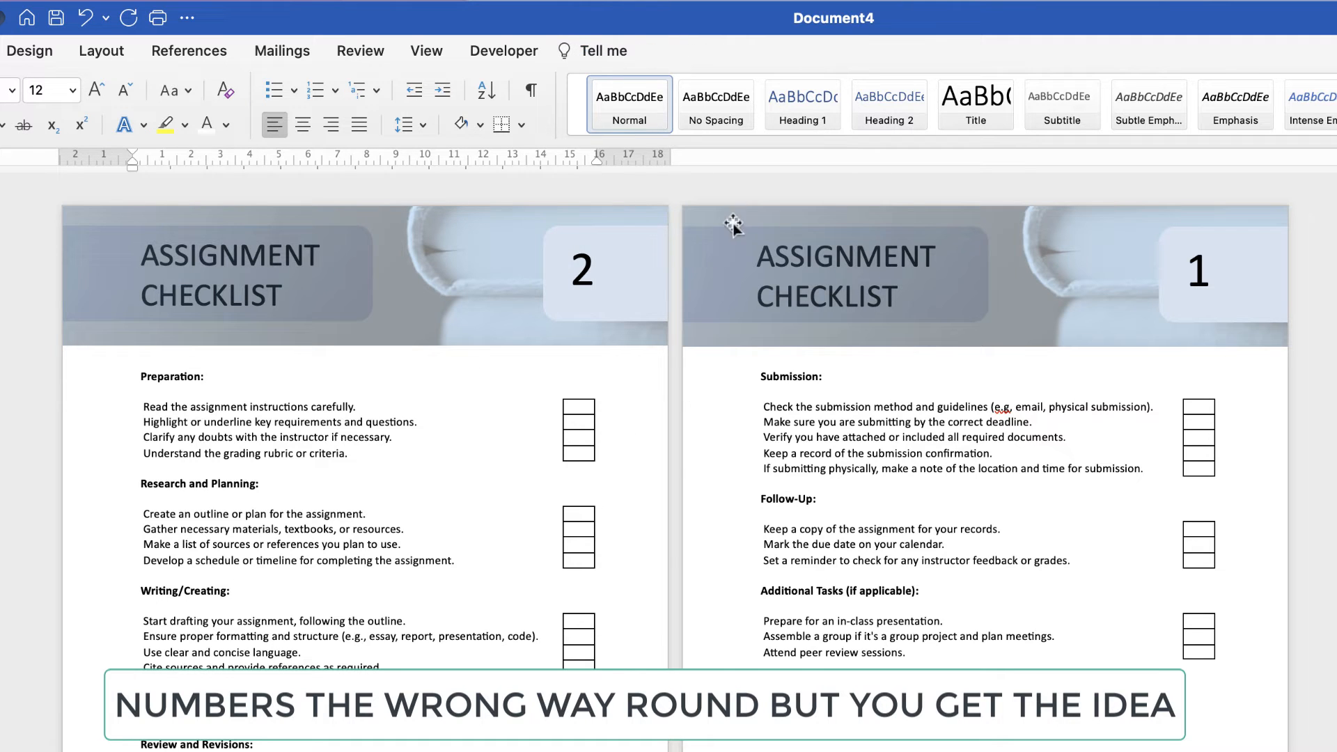
{"action": "left_click", "coordinate": [385, 302]}
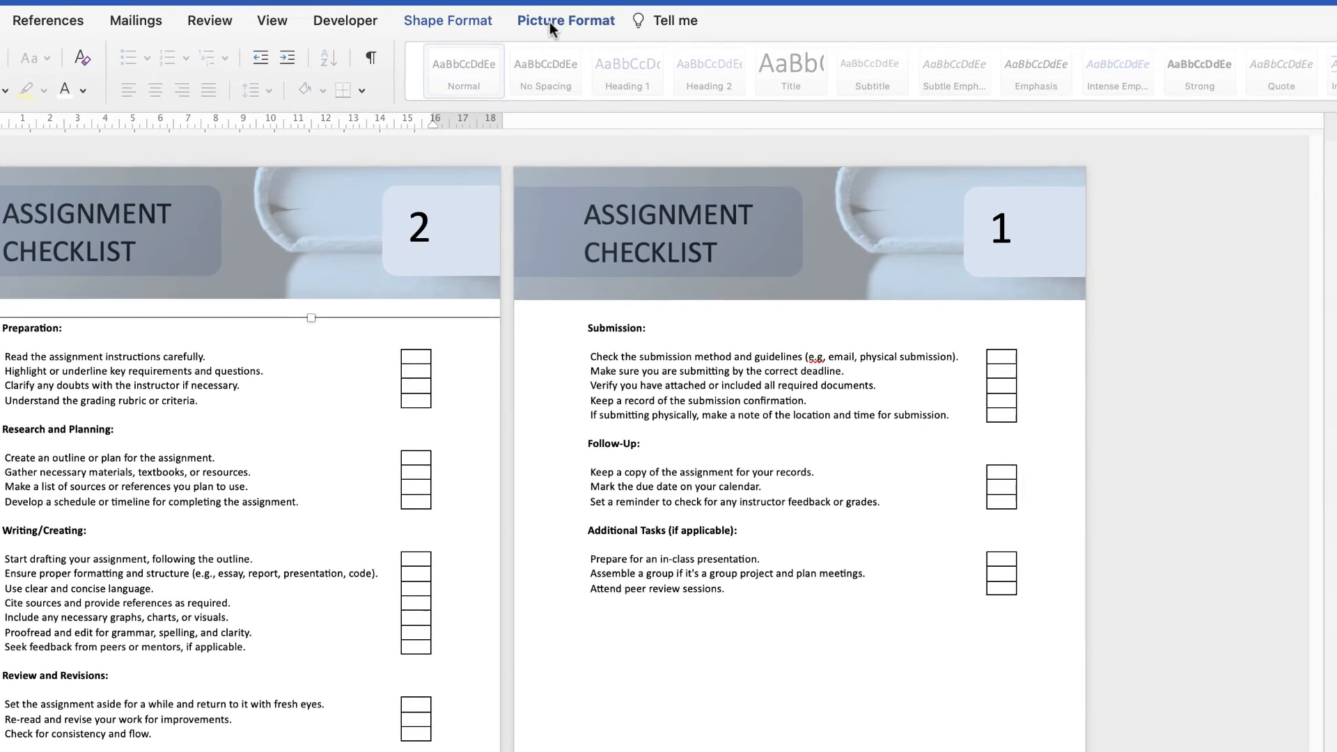
{"action": "left_click", "coordinate": [550, 28]}
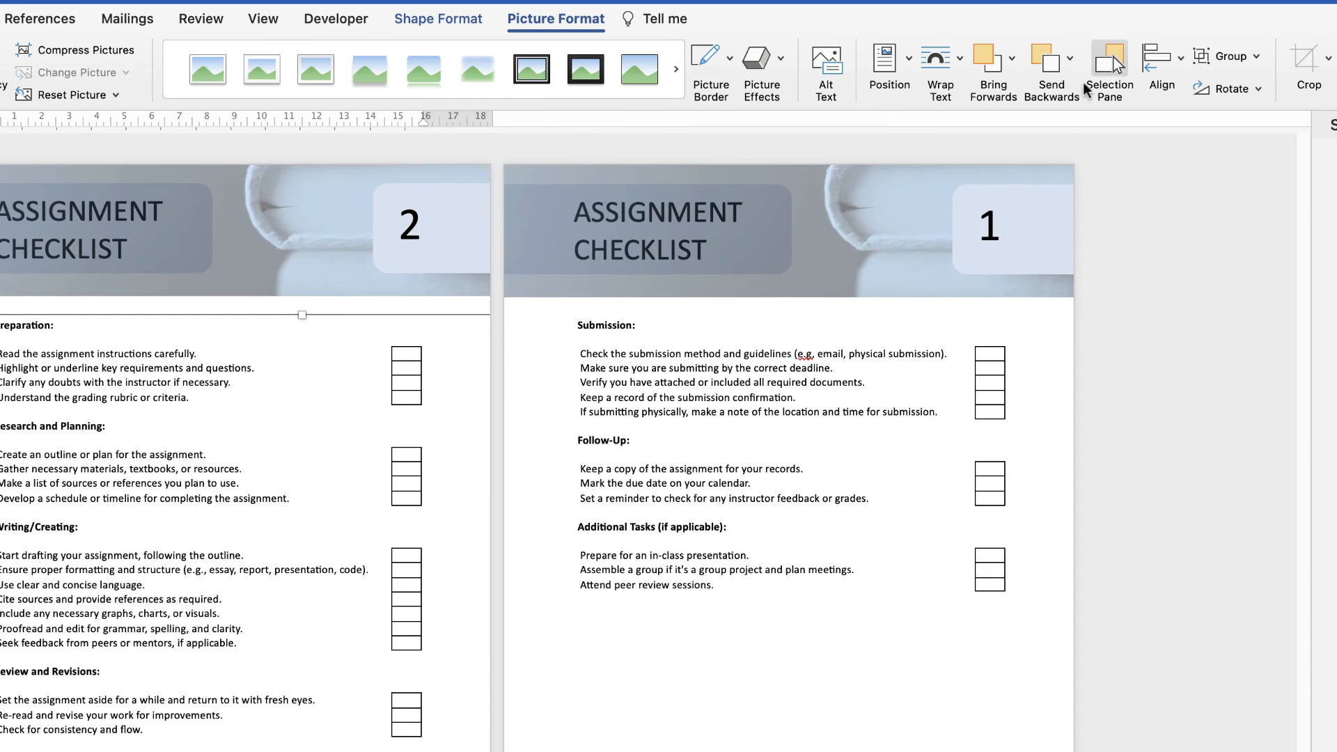
{"action": "left_click", "coordinate": [1265, 61]}
{"action": "left_click", "coordinate": [1257, 123]}
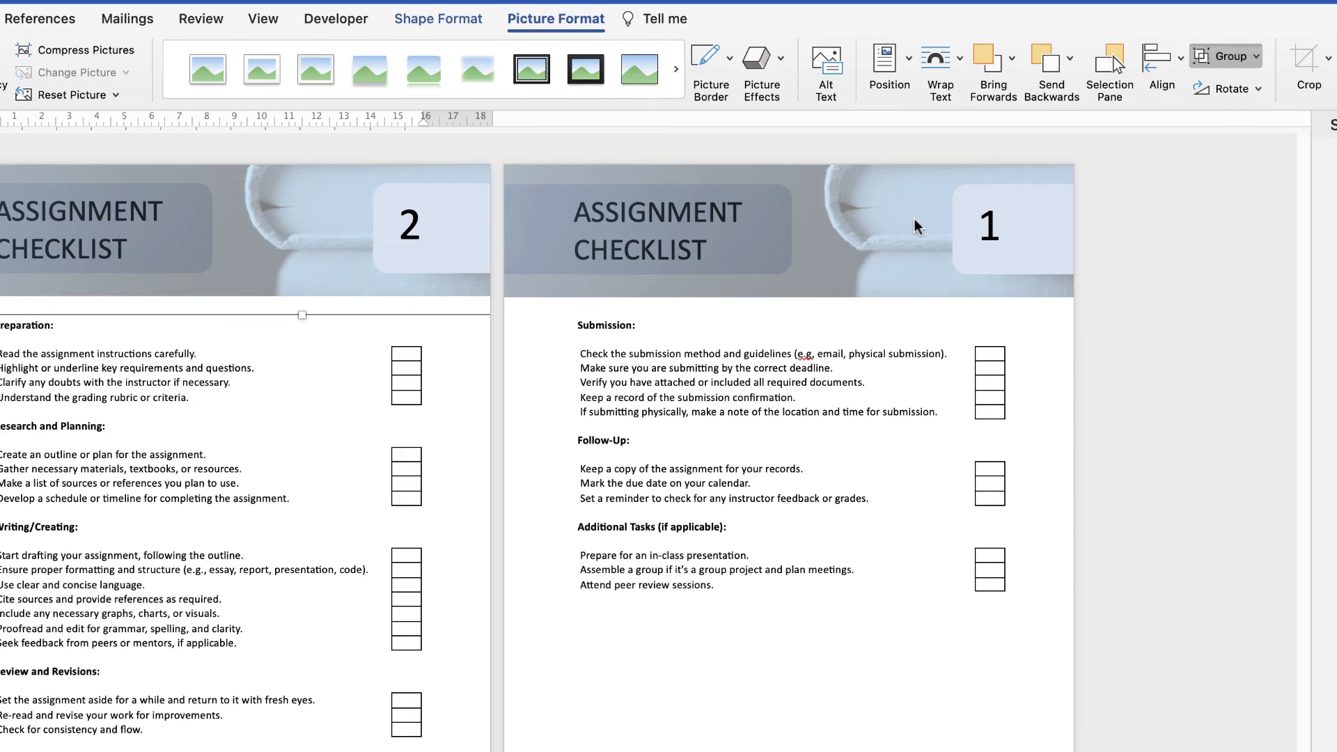
{"action": "left_click", "coordinate": [313, 274]}
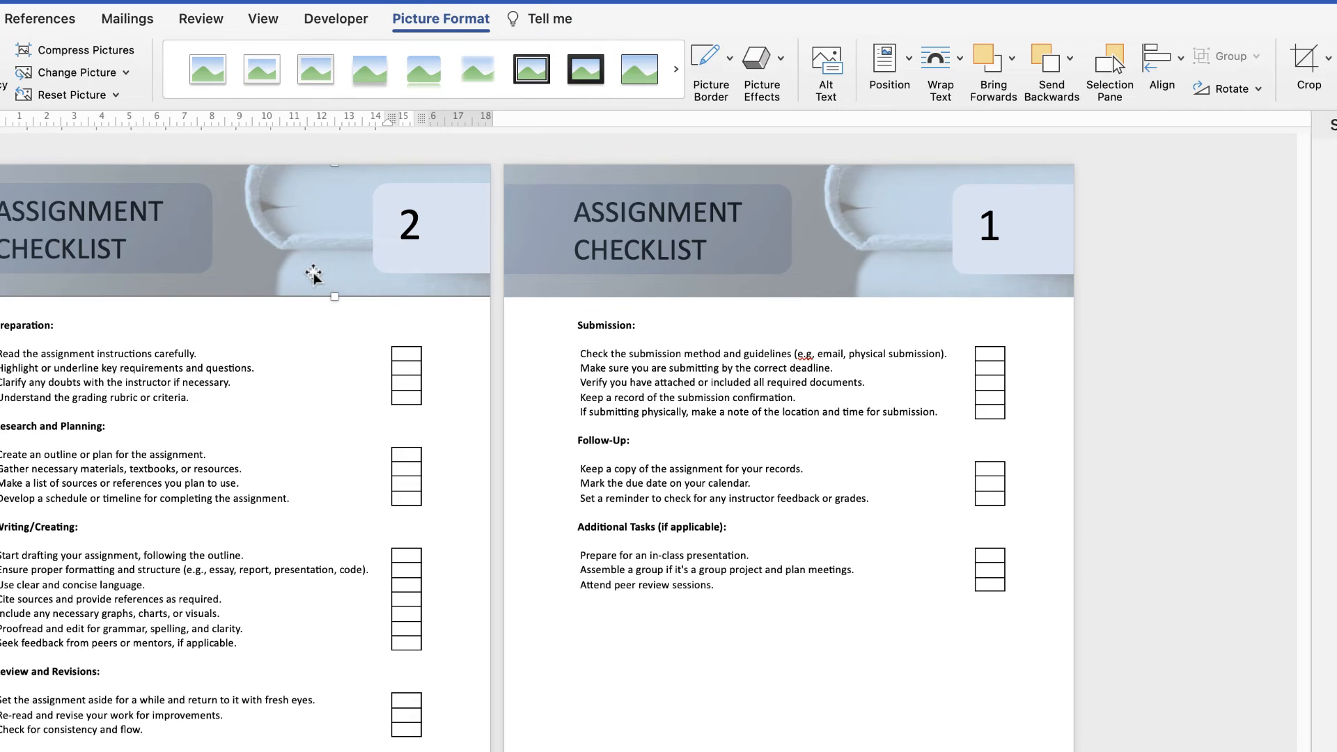
{"action": "left_click", "coordinate": [1070, 58]}
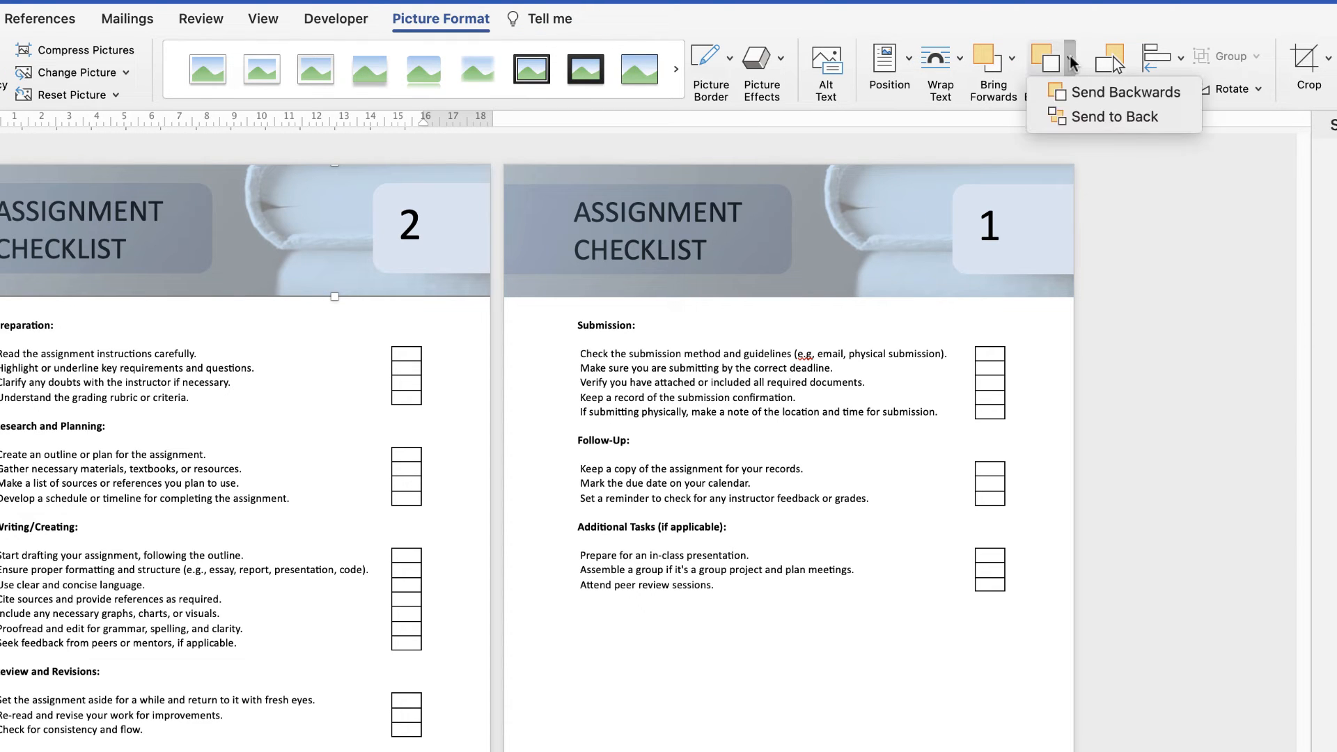
{"action": "left_click", "coordinate": [1079, 115]}
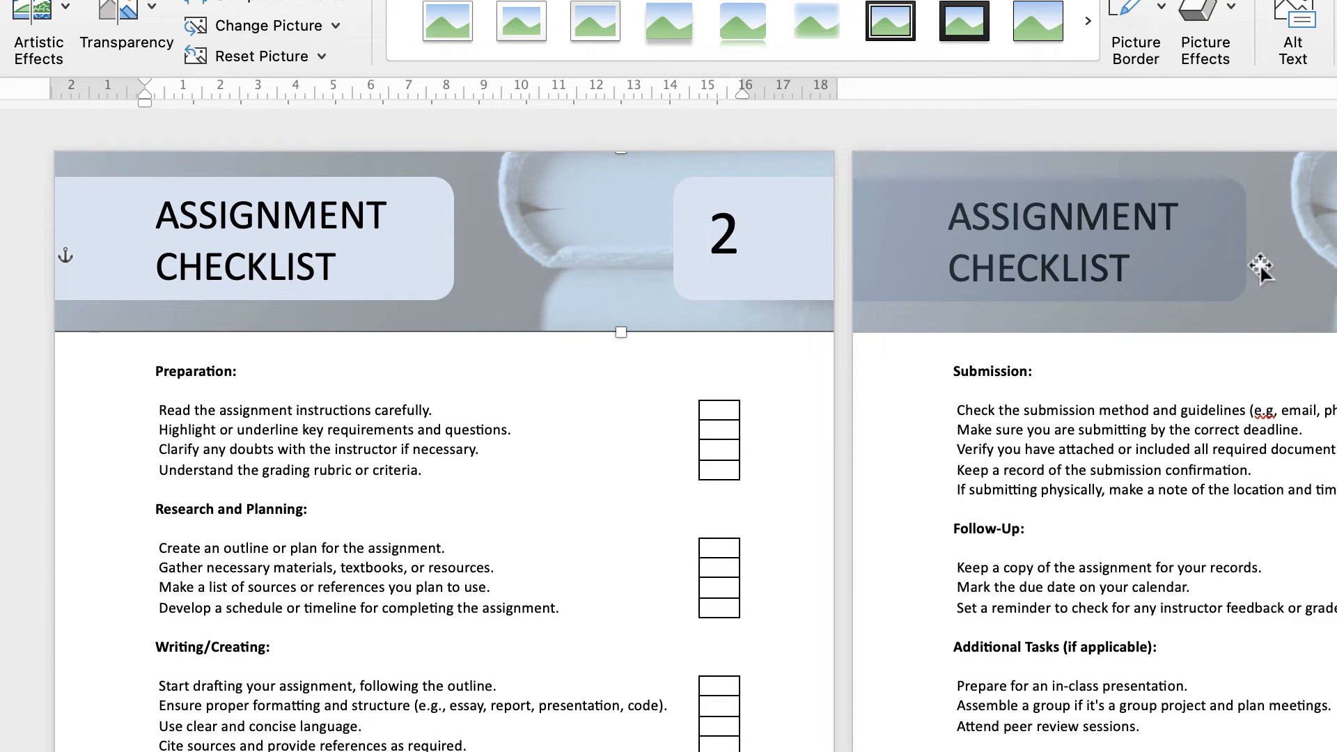
- Ungroup the second page's banner and send its book picture behind the rectangles, title and number
{"action": "left_click", "coordinate": [1304, 317]}
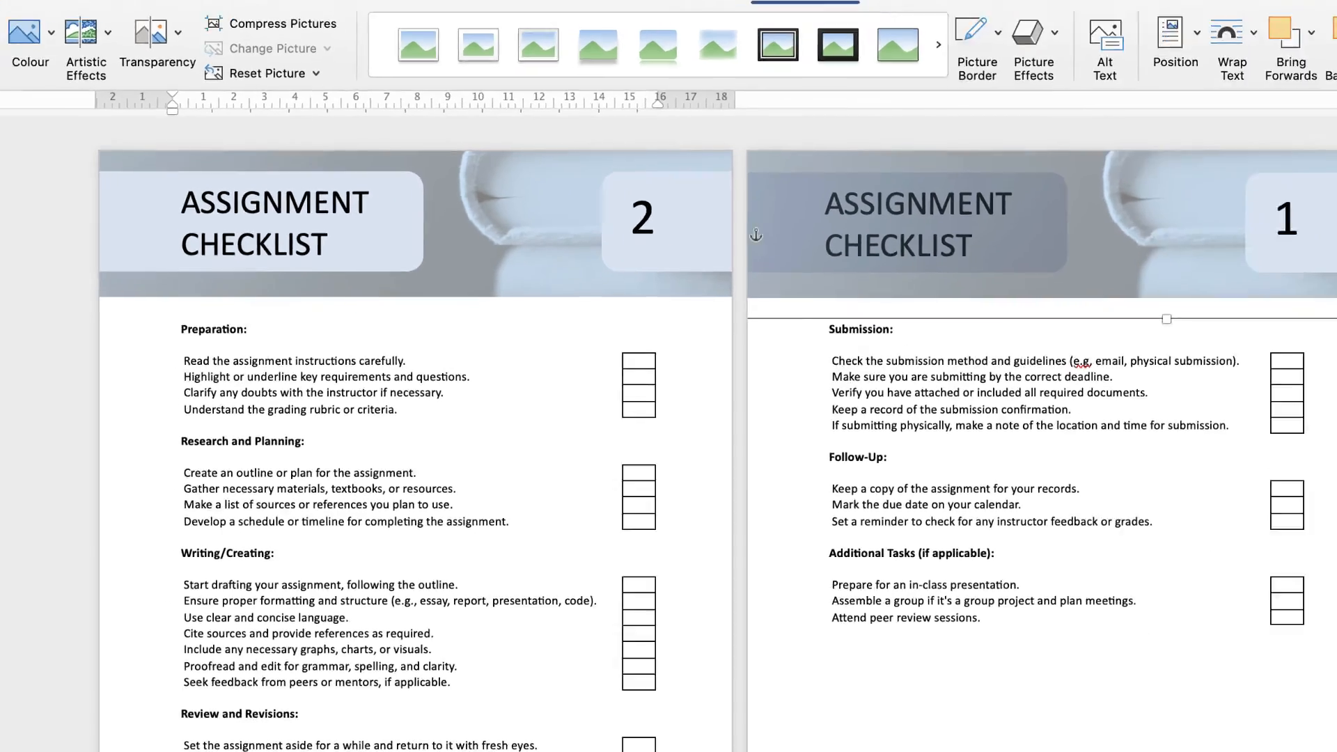
{"action": "left_click", "coordinate": [1081, 75]}
{"action": "left_click", "coordinate": [1089, 119]}
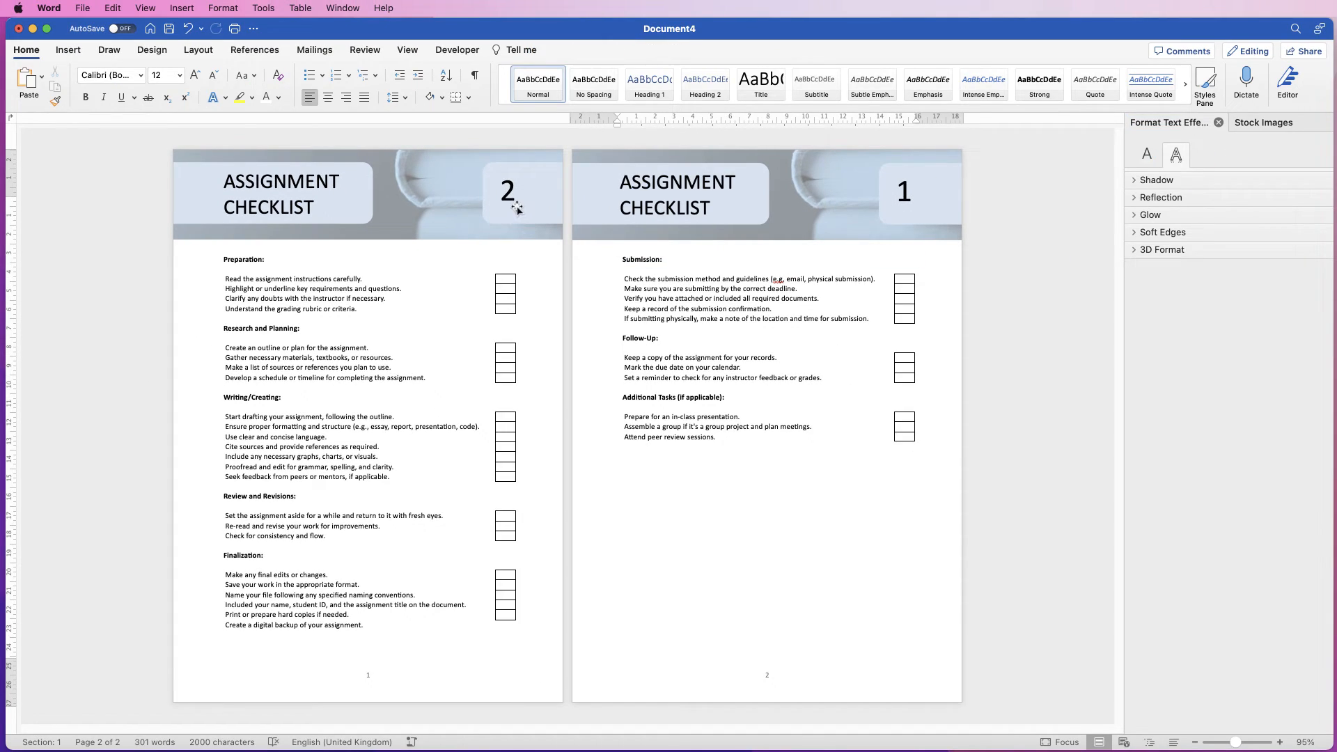
{"action": "left_click_drag", "start_coordinate": [535, 203], "coordinate": [518, 672]}
{"action": "key", "text": "super+z"}
- Add two blank lines above the first page's Preparation heading and move the second page's banner back up to the page's top edge
{"action": "left_click", "coordinate": [246, 248]}
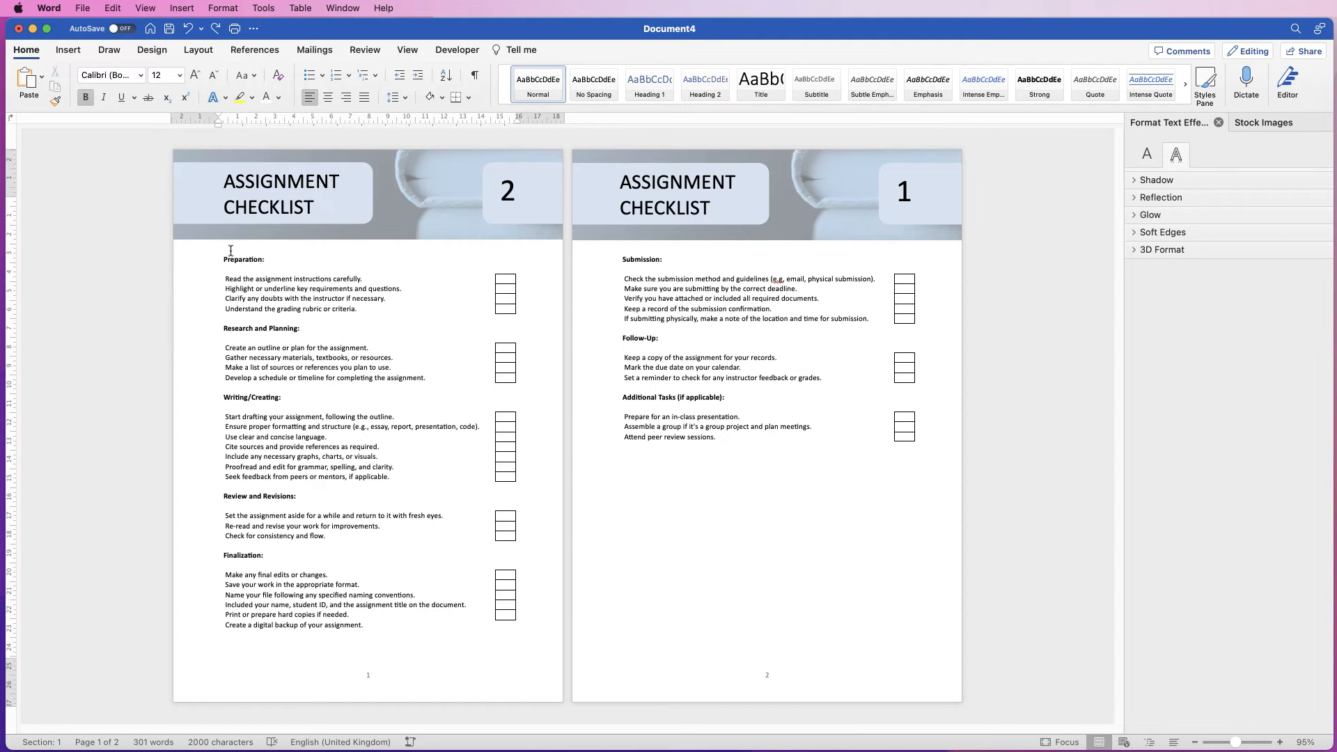
{"action": "key", "text": "Return"}
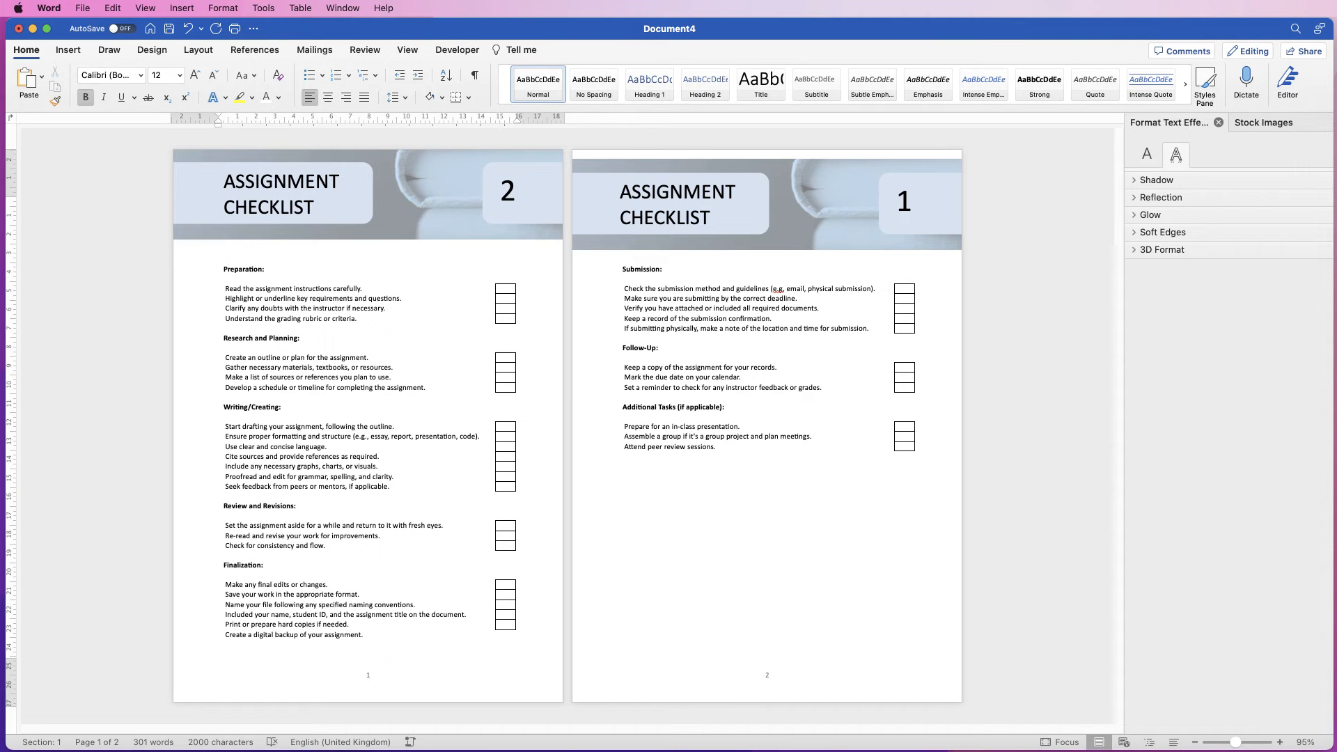
{"action": "key", "text": "Return"}
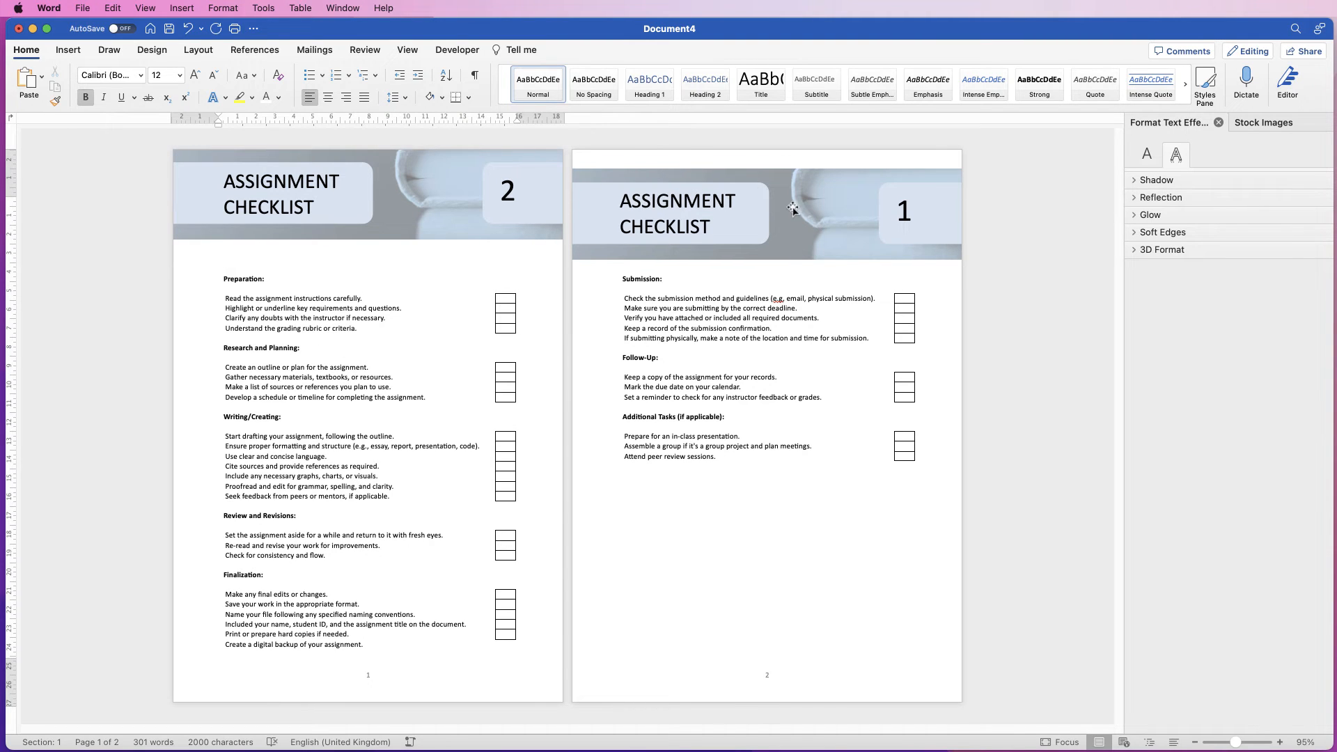
{"action": "left_click_drag", "start_coordinate": [793, 208], "coordinate": [799, 197]}
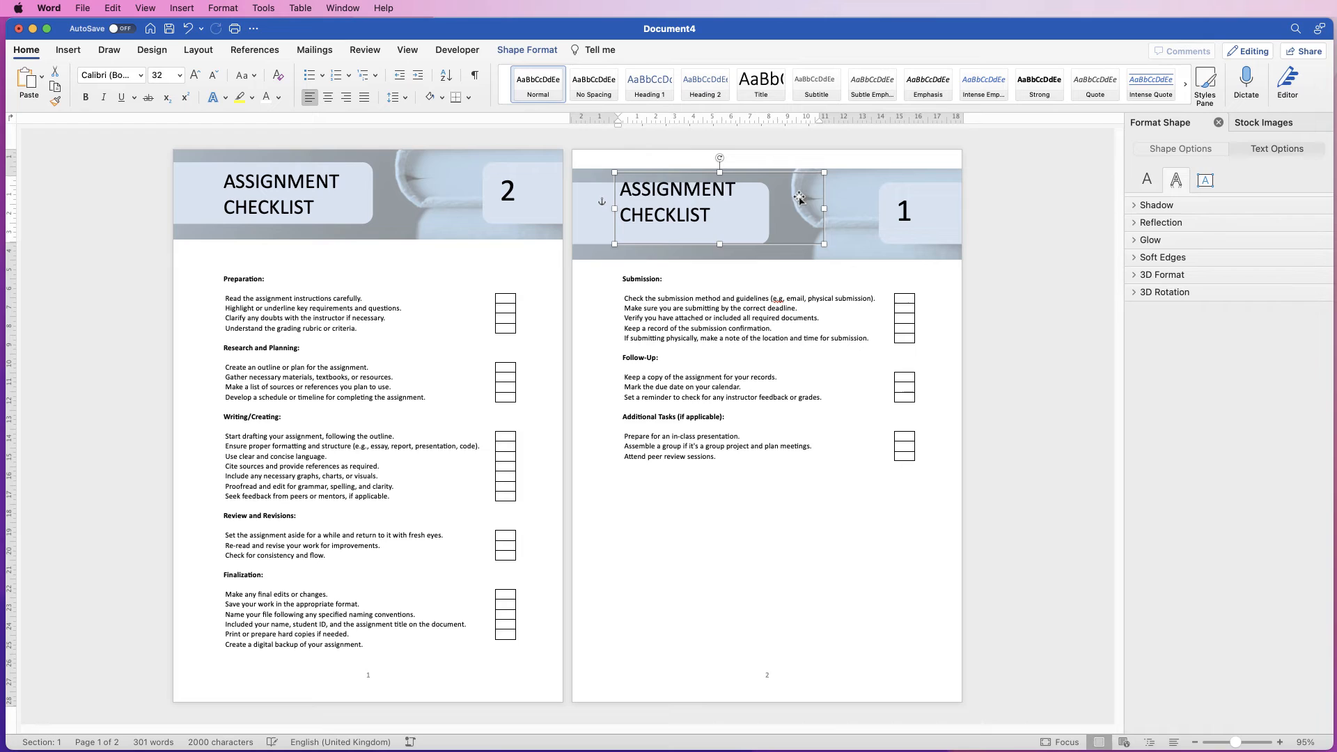
{"action": "left_click", "coordinate": [754, 265]}
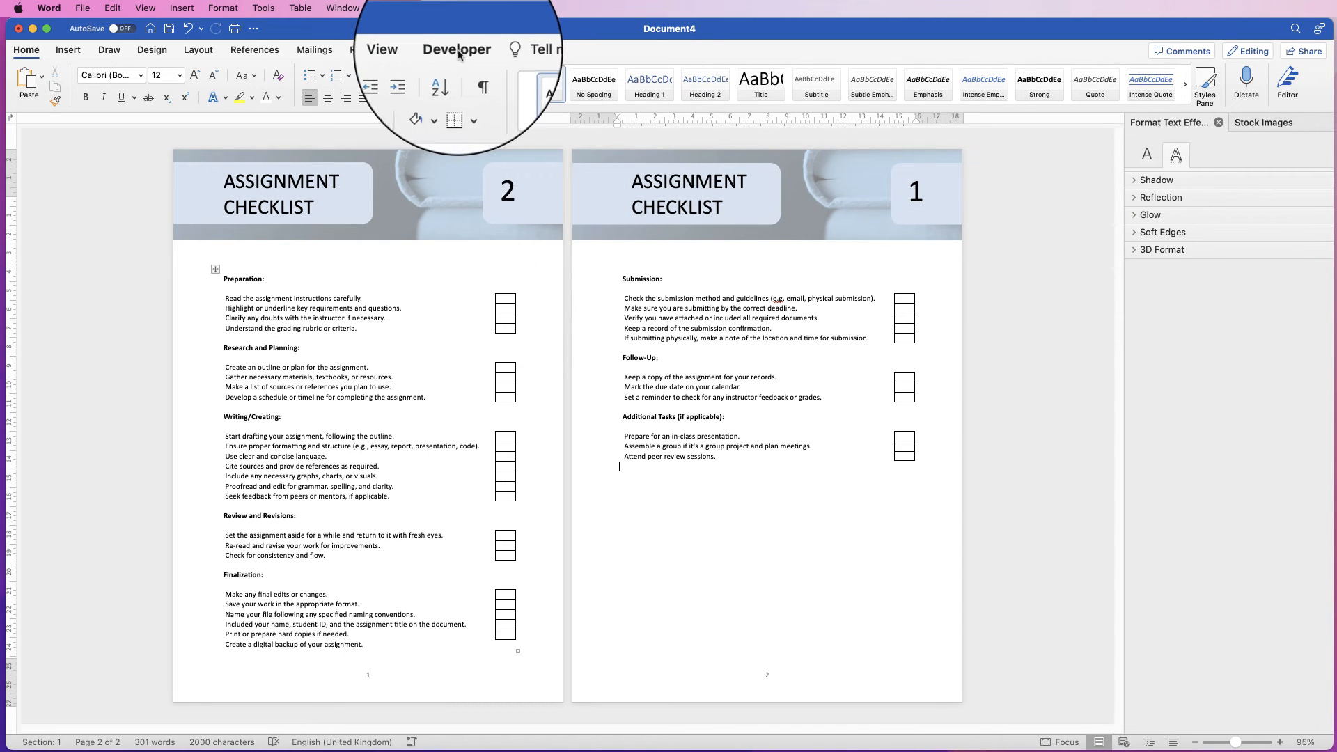
- Check in the Ribbon & Toolbar preferences whether the Developer tab is enabled, leaving the settings as they are
{"action": "left_click", "coordinate": [48, 10]}
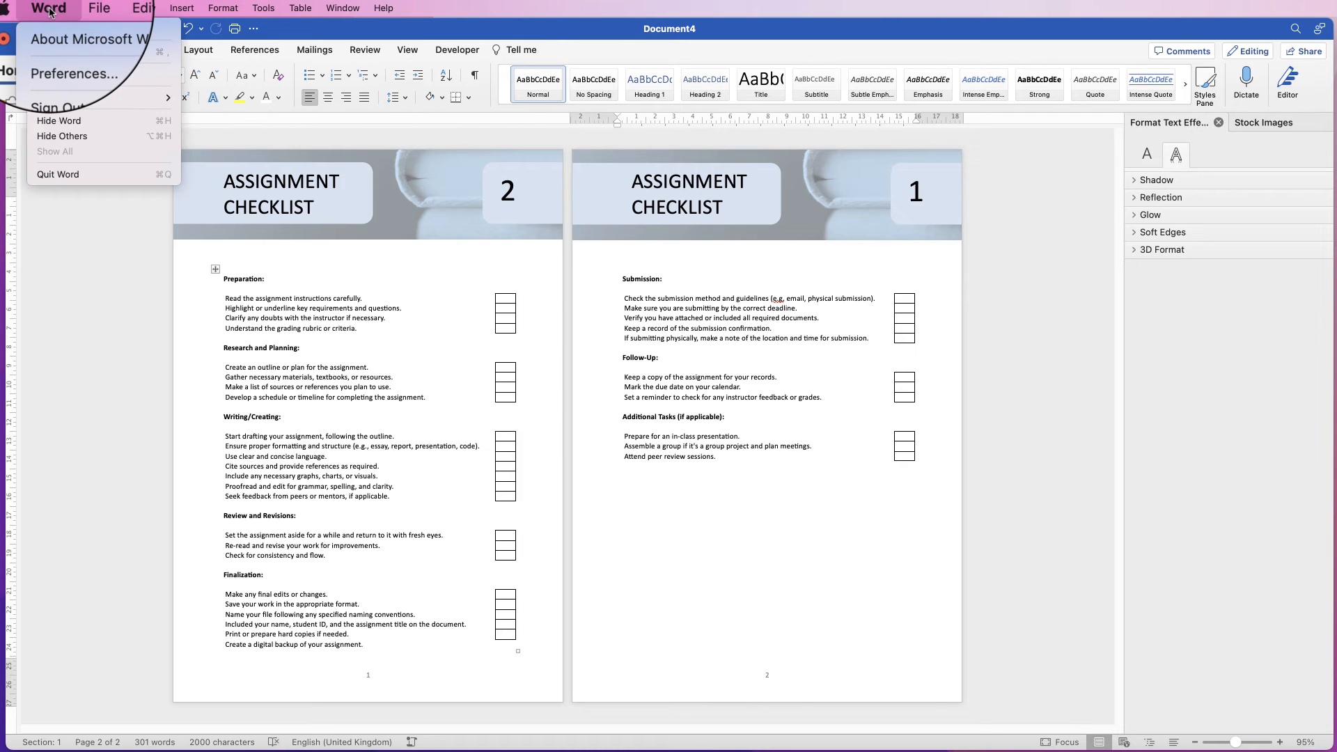
{"action": "left_click", "coordinate": [50, 53]}
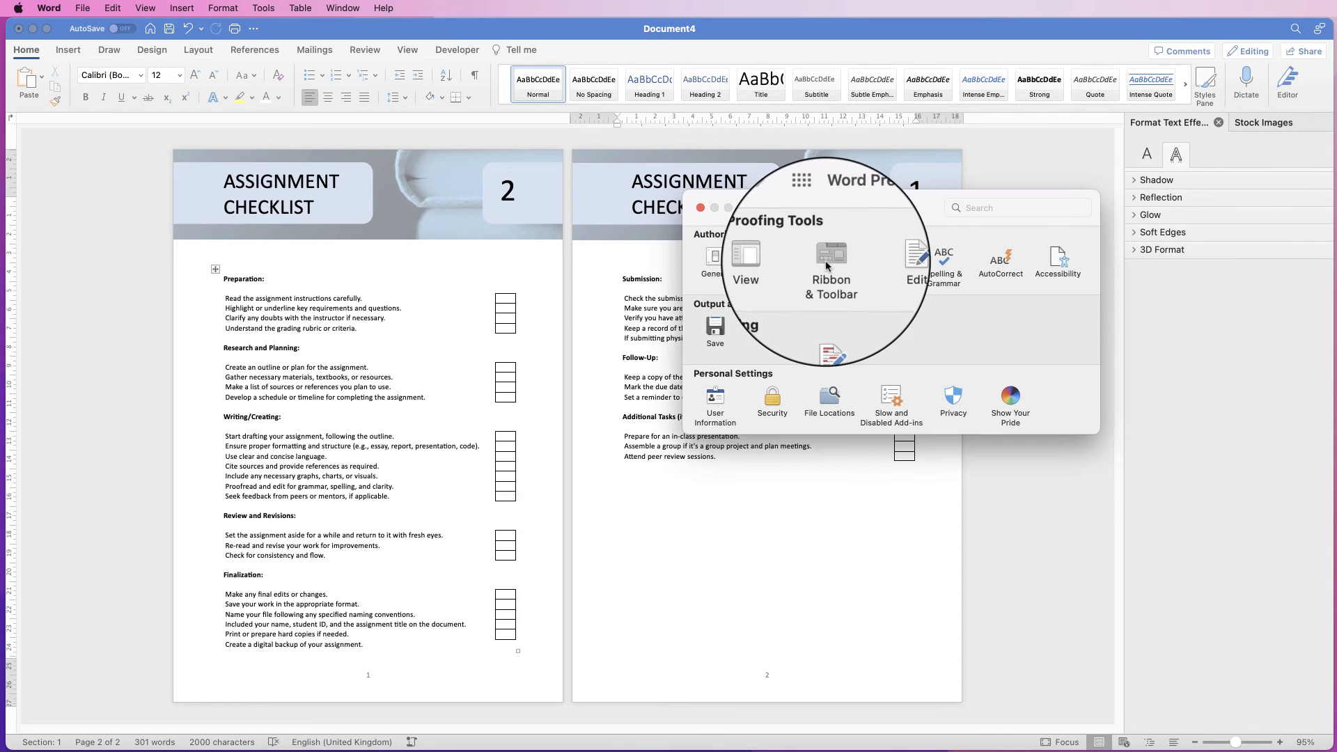
{"action": "left_click", "coordinate": [827, 257]}
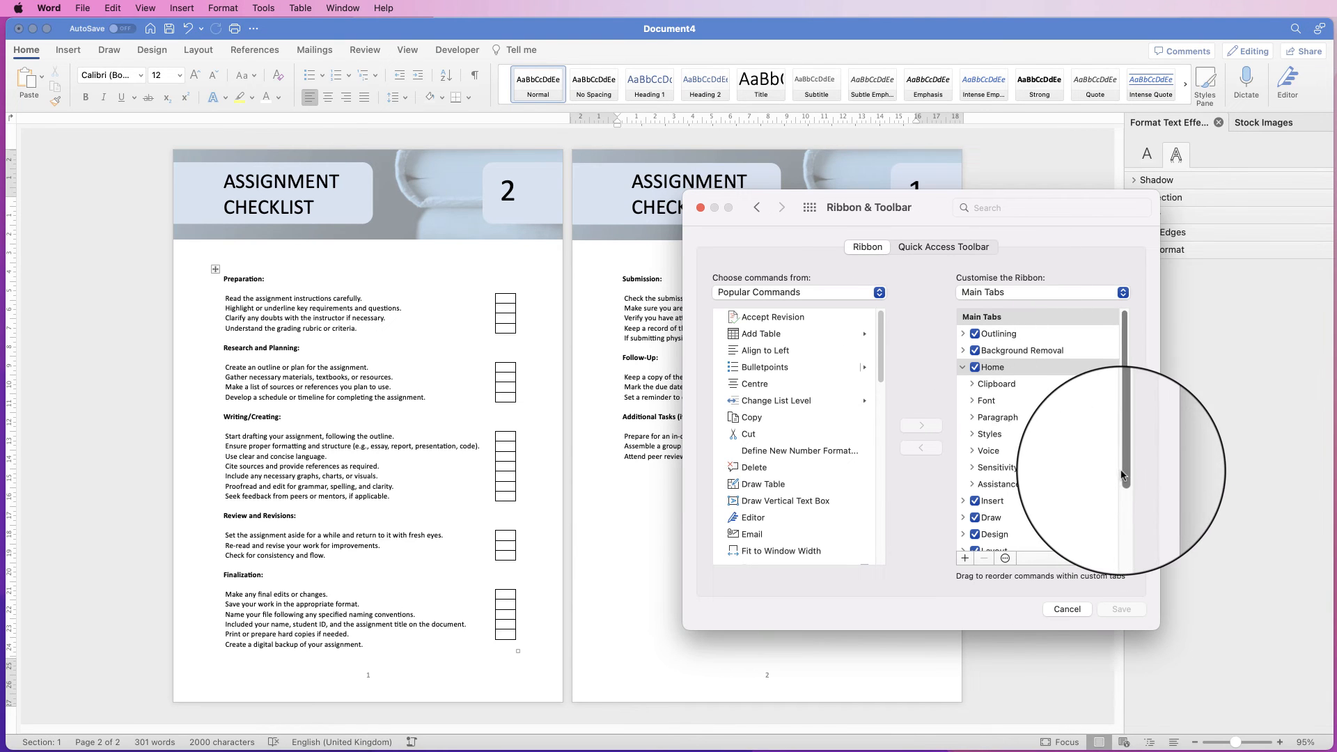
{"action": "scroll", "coordinate": [1086, 453], "scroll_direction": "down", "scroll_amount": 3}
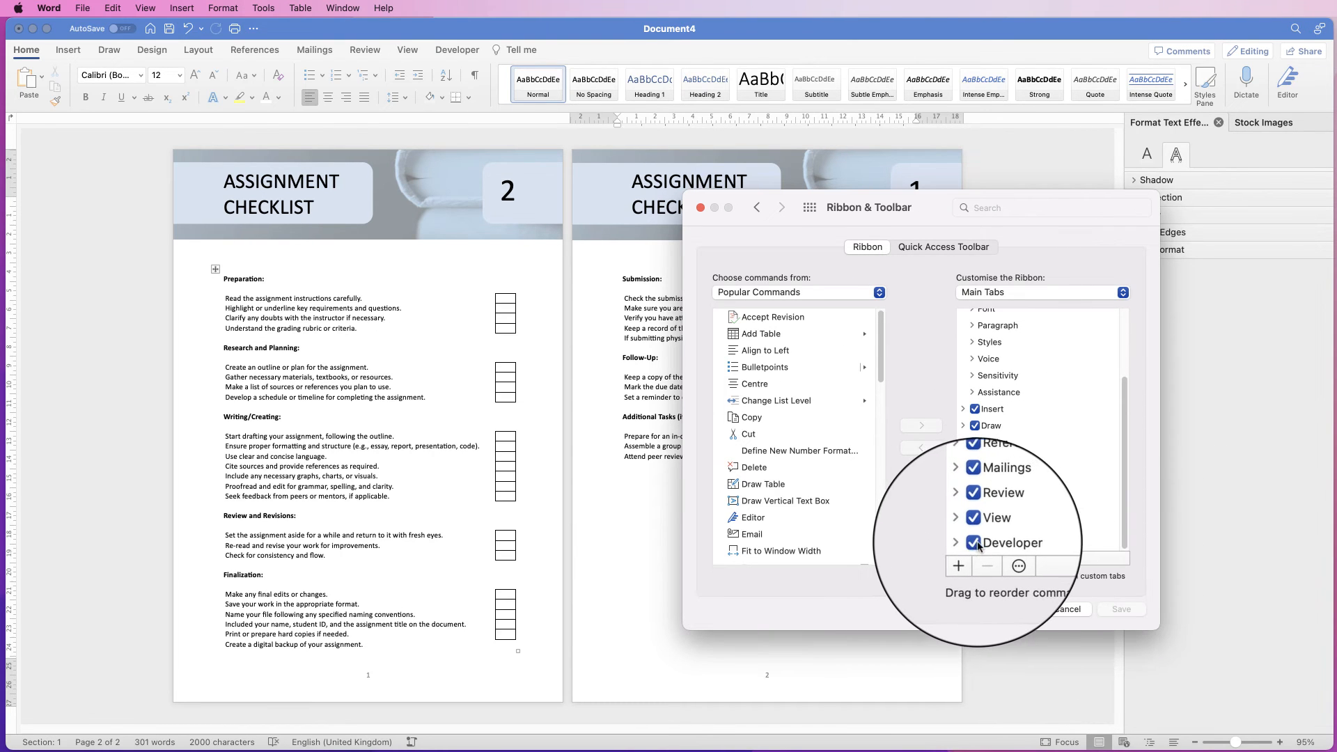
{"action": "left_click", "coordinate": [1046, 603]}
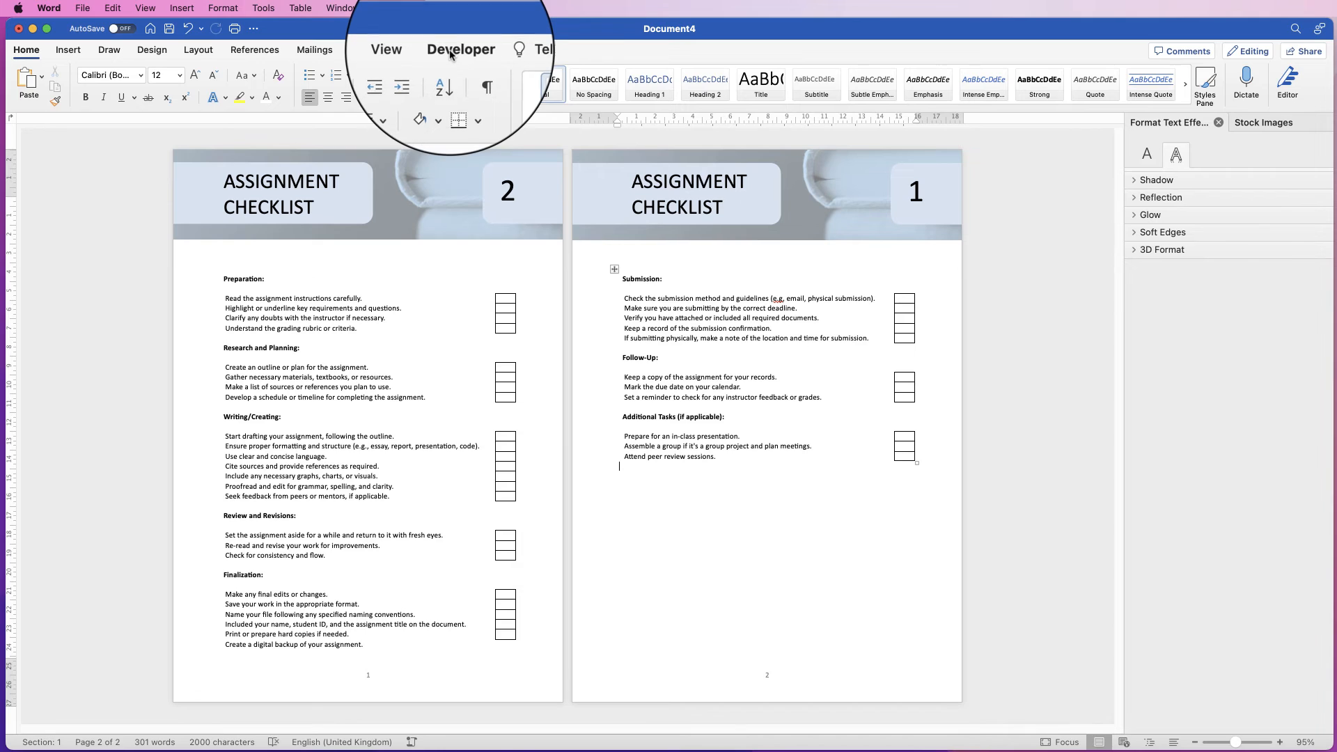
- Insert a checkbox form field in the first Preparation table cell, beside "Read the assignment instructions carefully."
{"action": "left_click", "coordinate": [449, 56]}
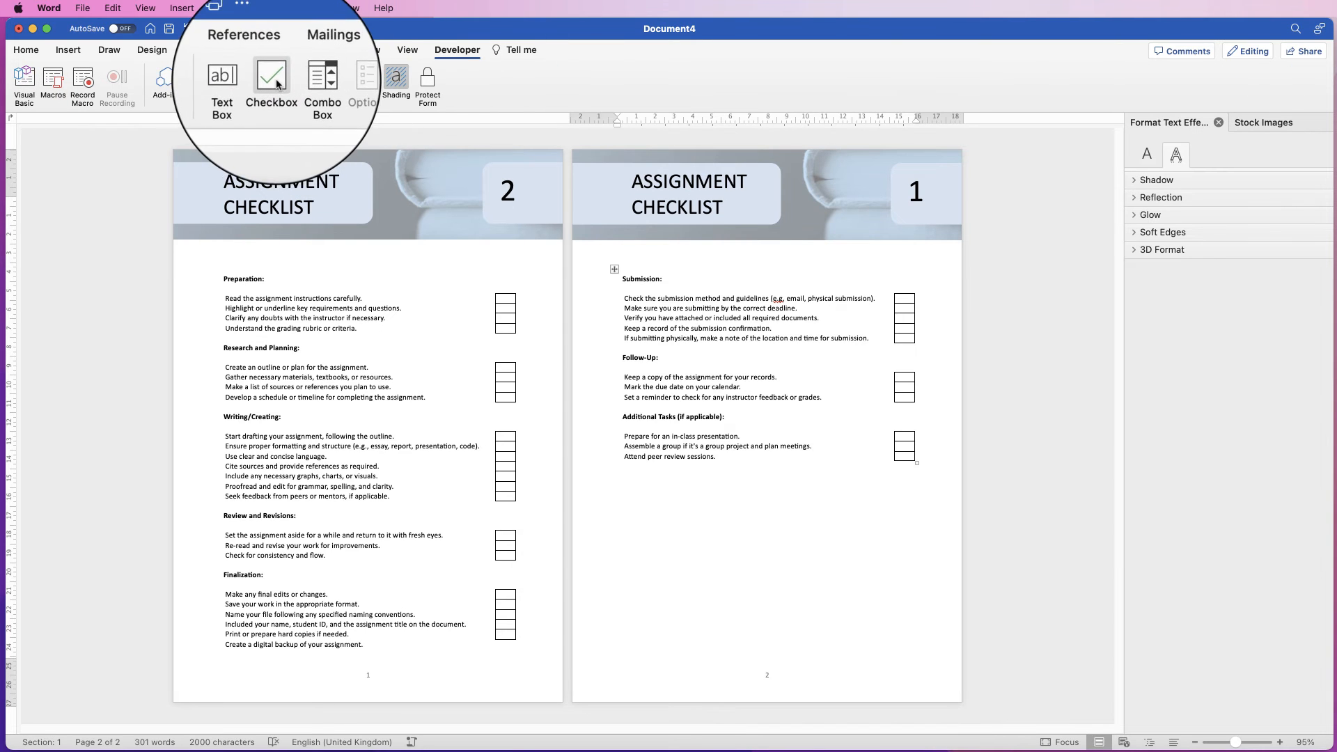
{"action": "left_click", "coordinate": [497, 301]}
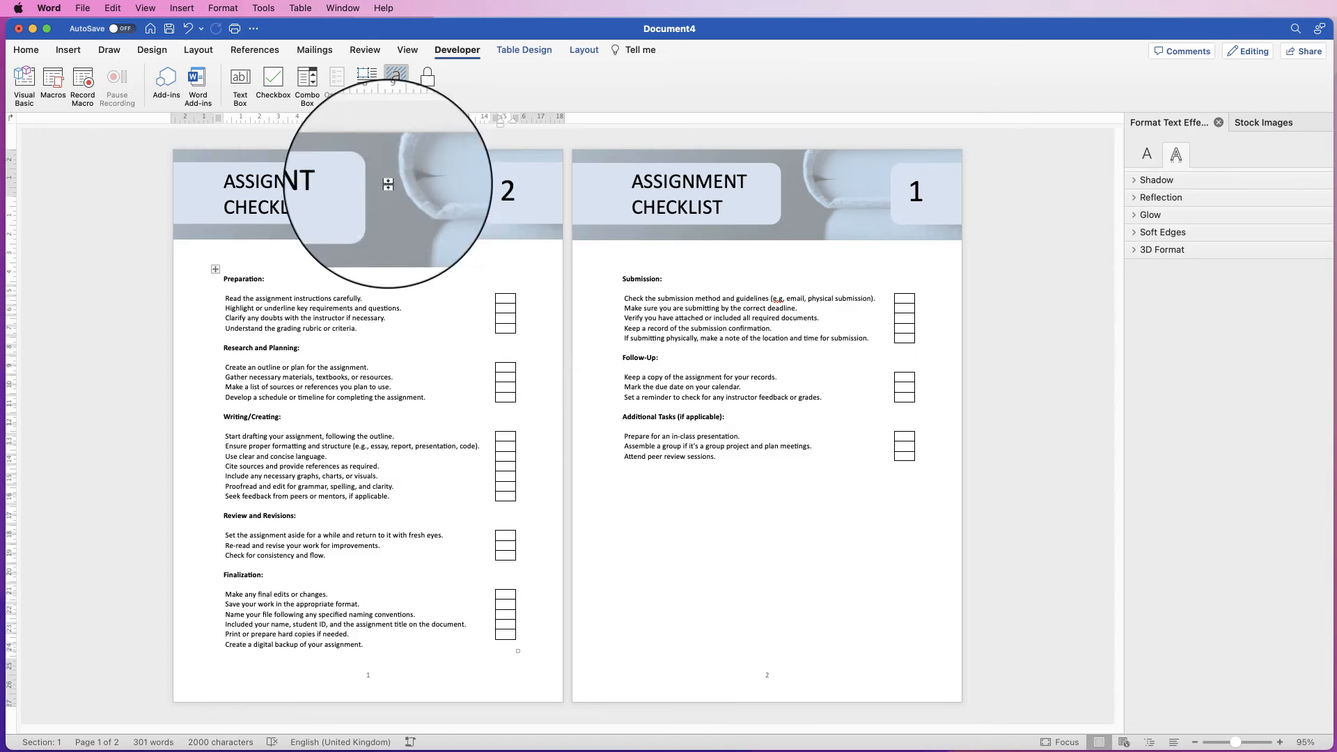
{"action": "left_click", "coordinate": [273, 77]}
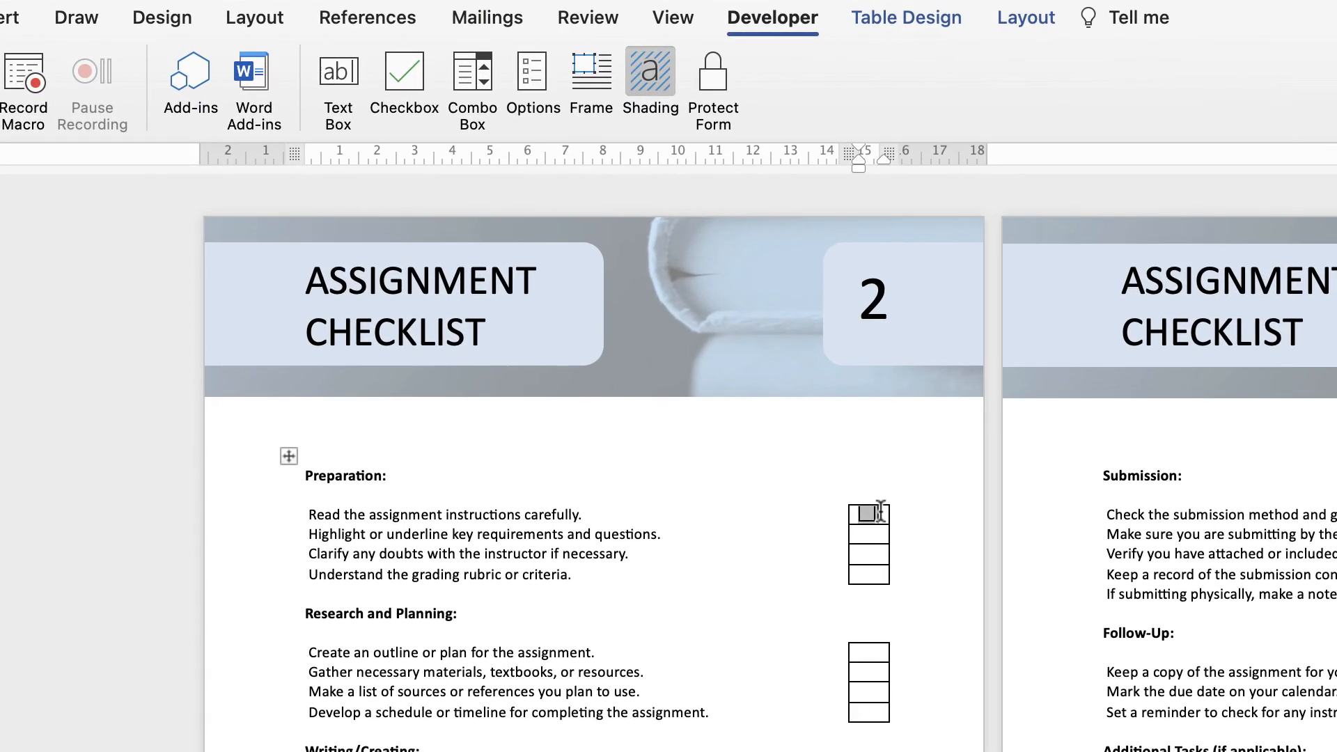
- Copy the checkbox from the first Preparation cell into the other three Preparation cells
{"action": "left_click_drag", "start_coordinate": [879, 516], "coordinate": [855, 520]}
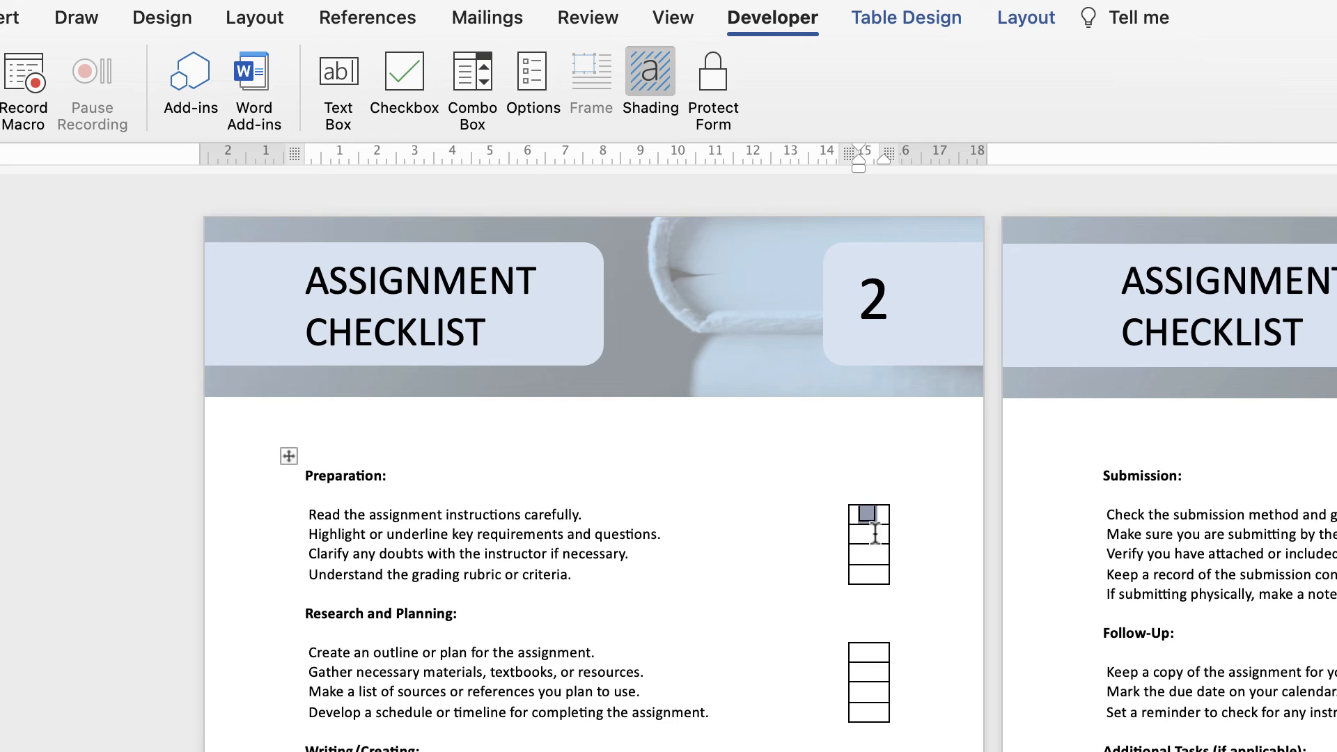
{"action": "left_click", "coordinate": [874, 533]}
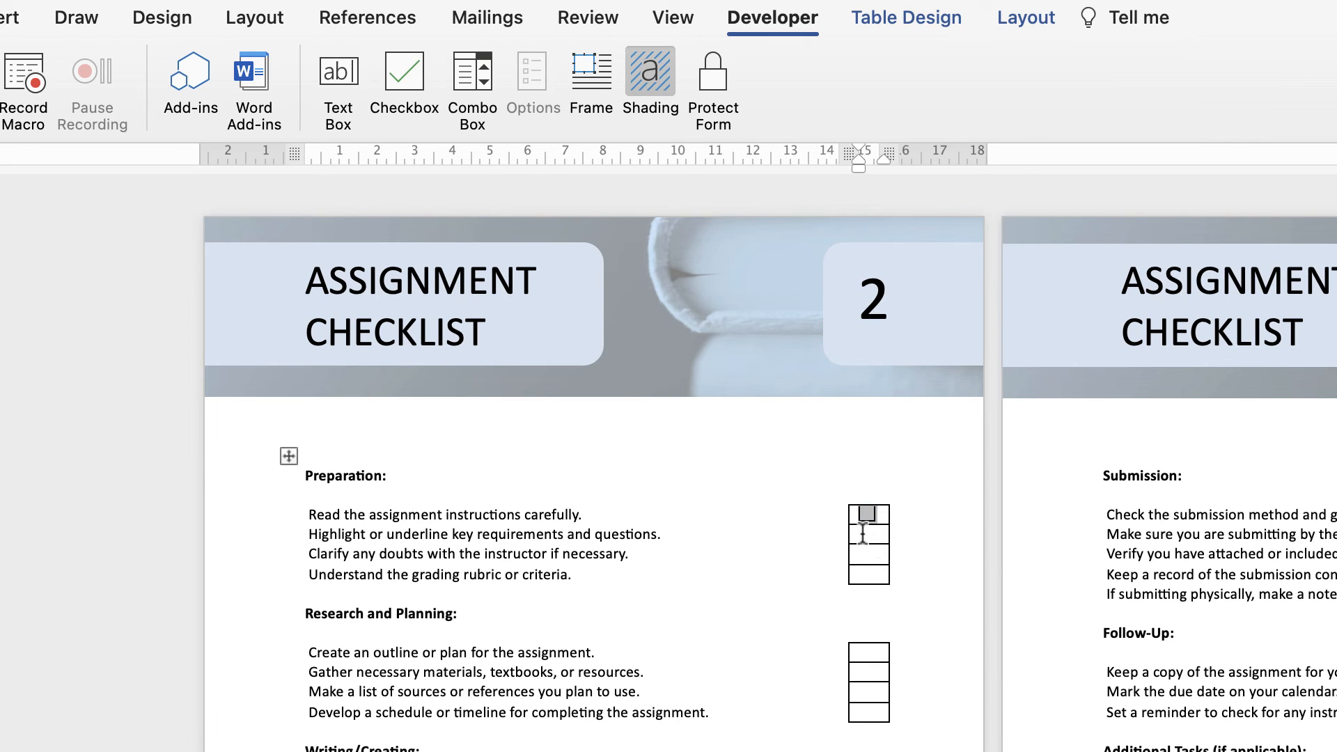
{"action": "key", "text": "super+v"}
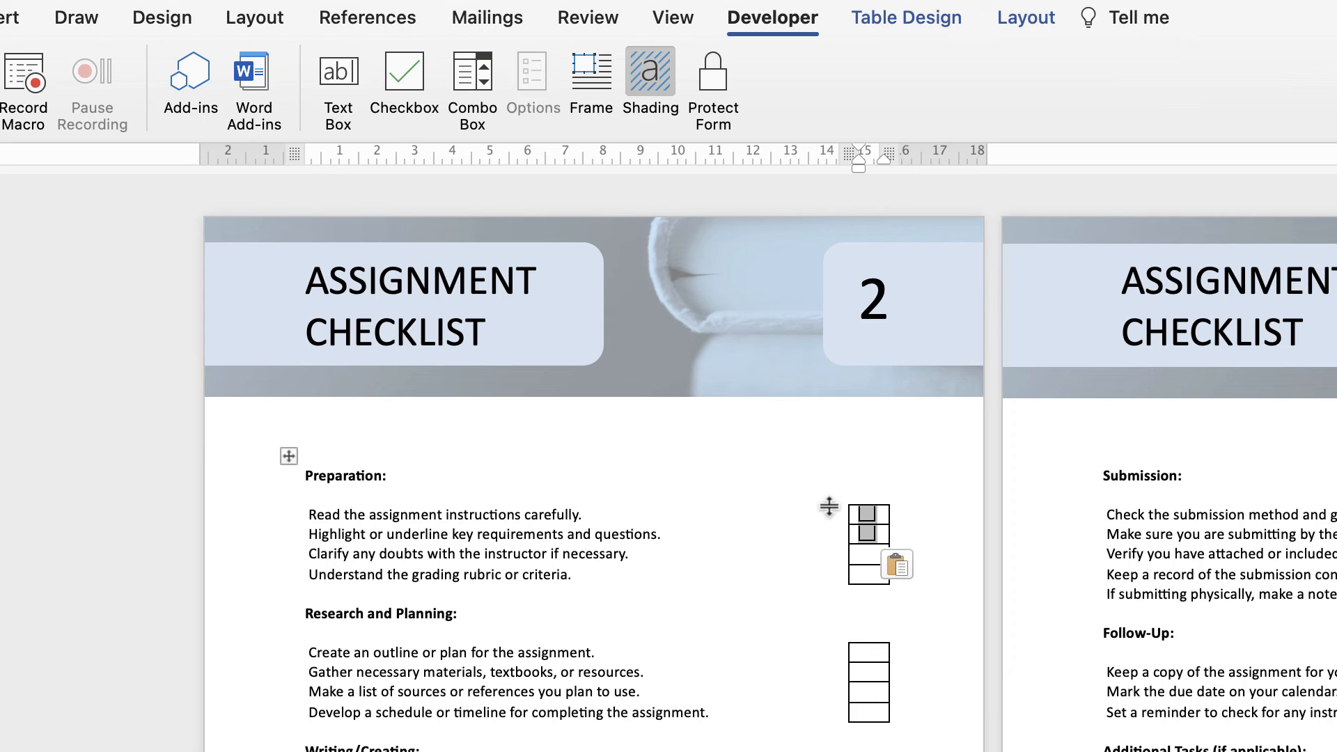
{"action": "key", "text": "super+v"}
{"action": "key", "text": "Down"}
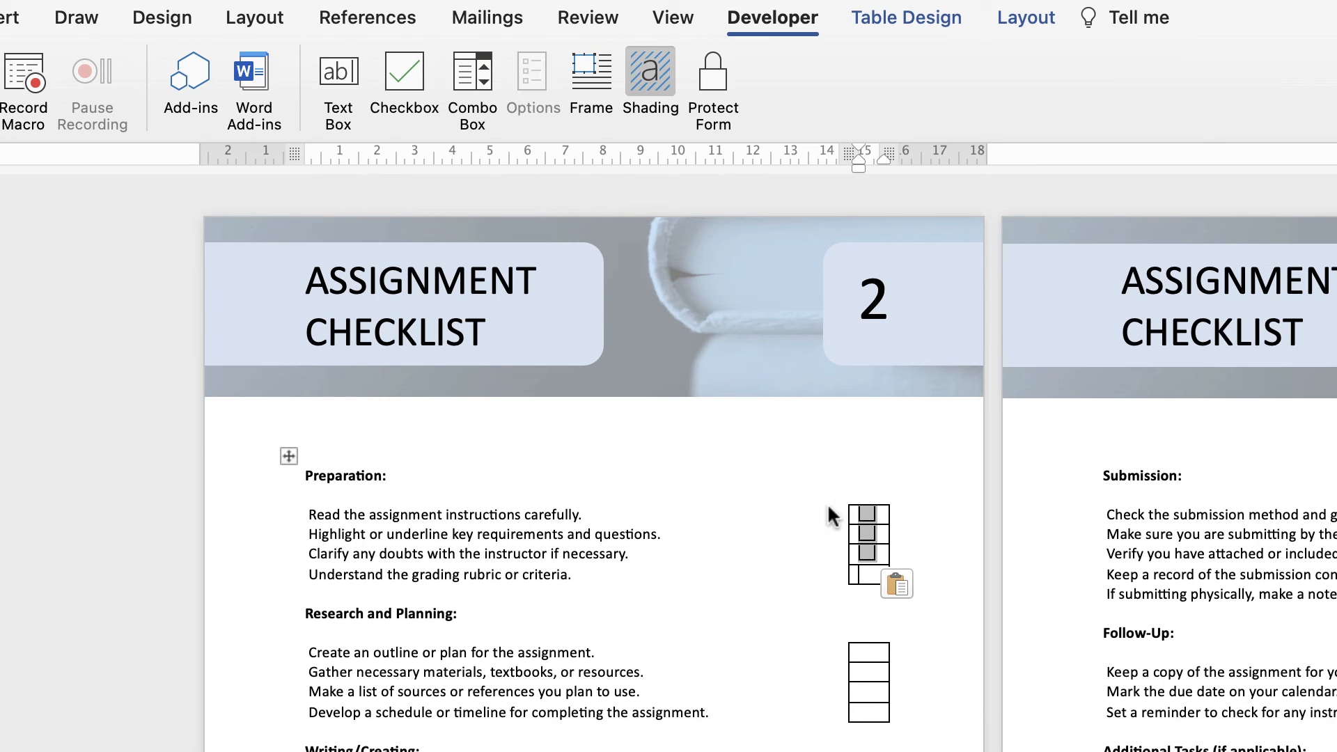
{"action": "key", "text": "super+v"}
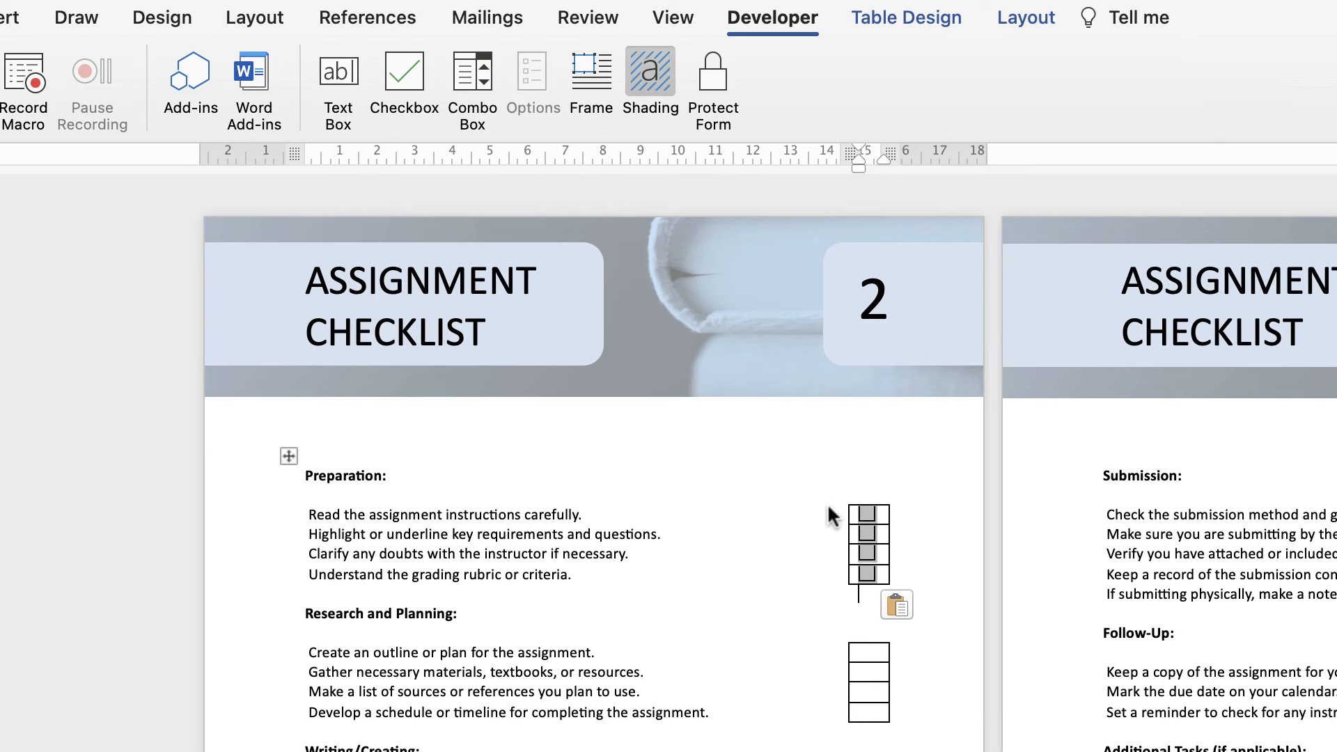
- Paste the copied checkbox into all four Research and Planning cells
{"action": "key", "text": "Down"}
{"action": "key", "text": "Down"}
{"action": "key", "text": "Down"}
{"action": "key", "text": "Down"}
{"action": "key", "text": "super+v"}
{"action": "key", "text": "Down"}
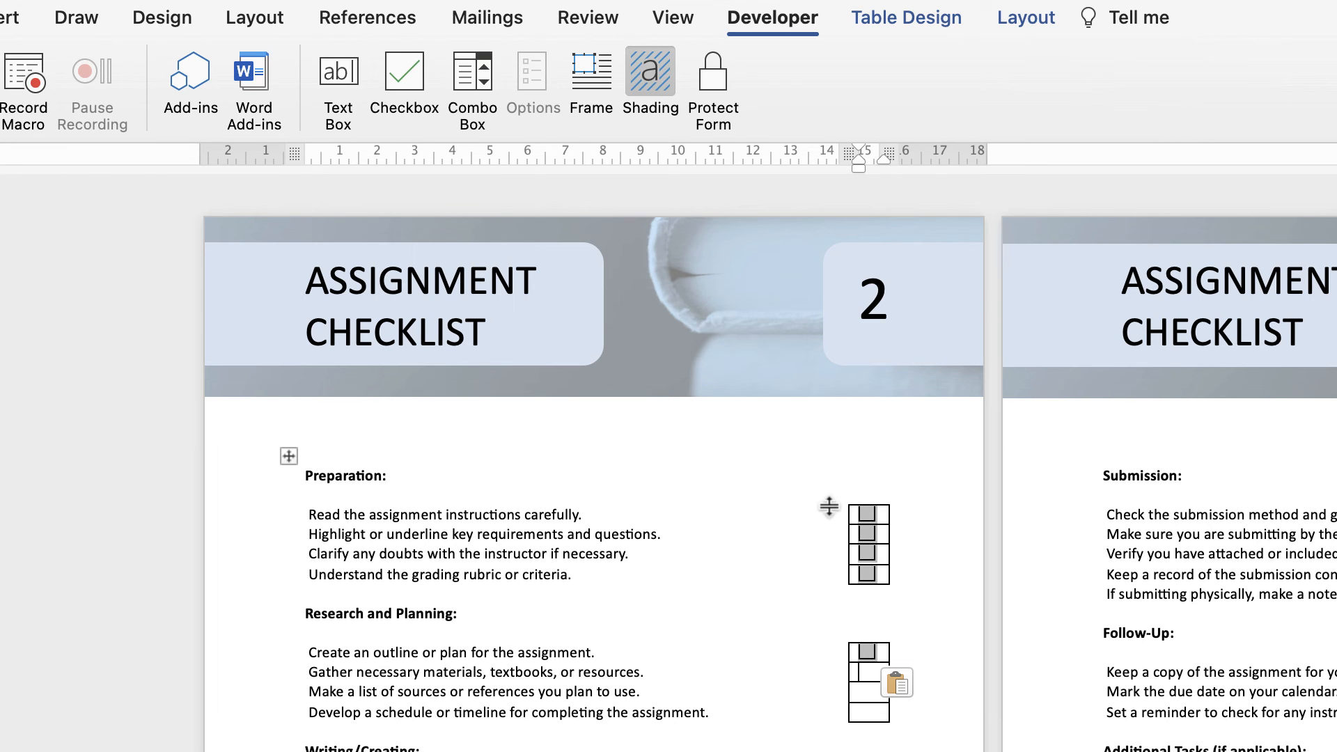
{"action": "key", "text": "super+v"}
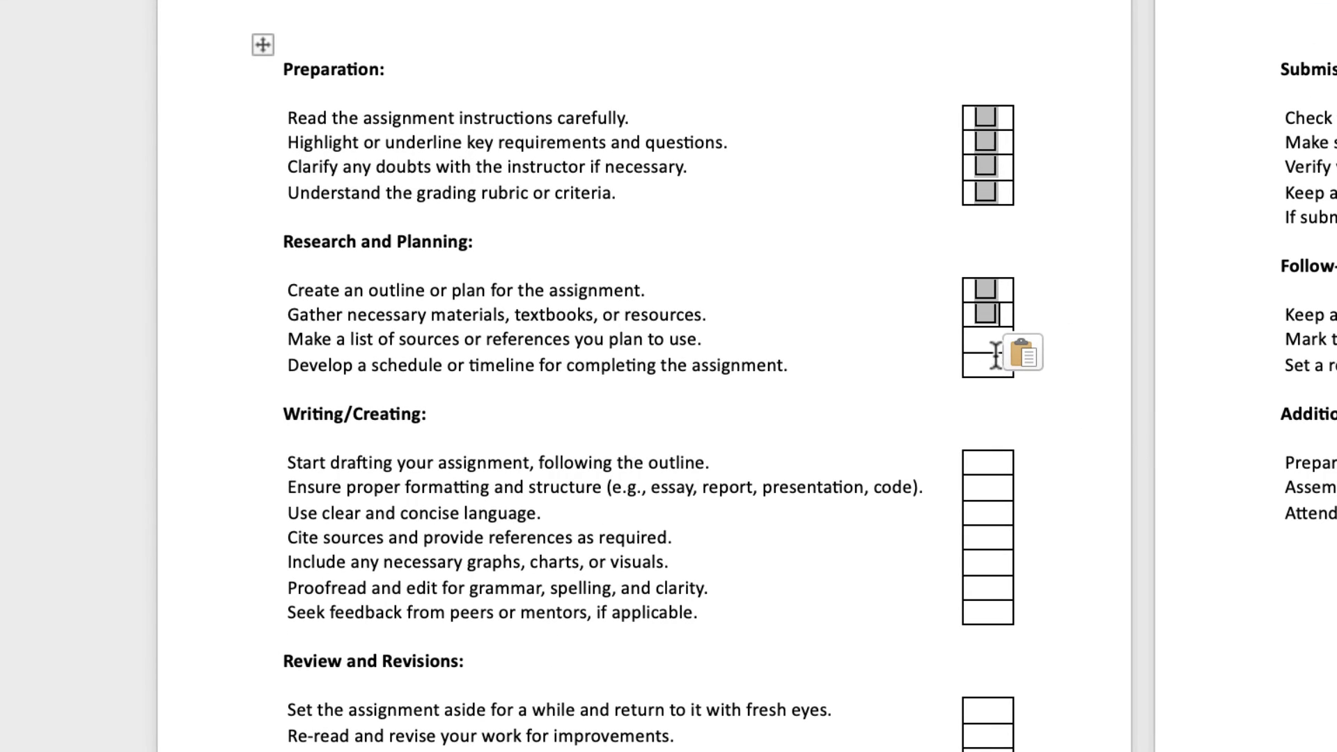
{"action": "left_click_drag", "start_coordinate": [987, 338], "coordinate": [989, 363]}
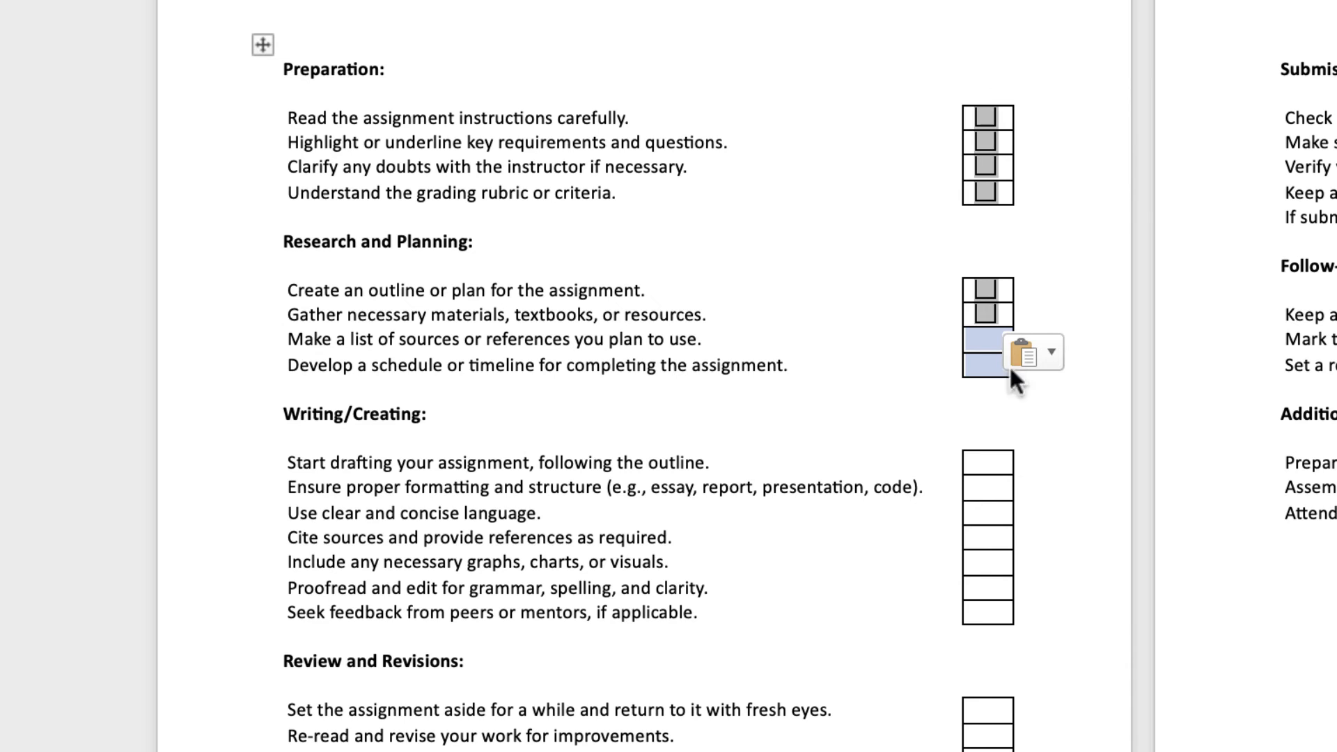
{"action": "key", "text": "super+v"}
- Paste the checkbox into all seven Writing/Creating cells and turn off the form field shading
{"action": "left_click_drag", "start_coordinate": [983, 462], "coordinate": [1005, 612]}
{"action": "key", "text": "super+v"}
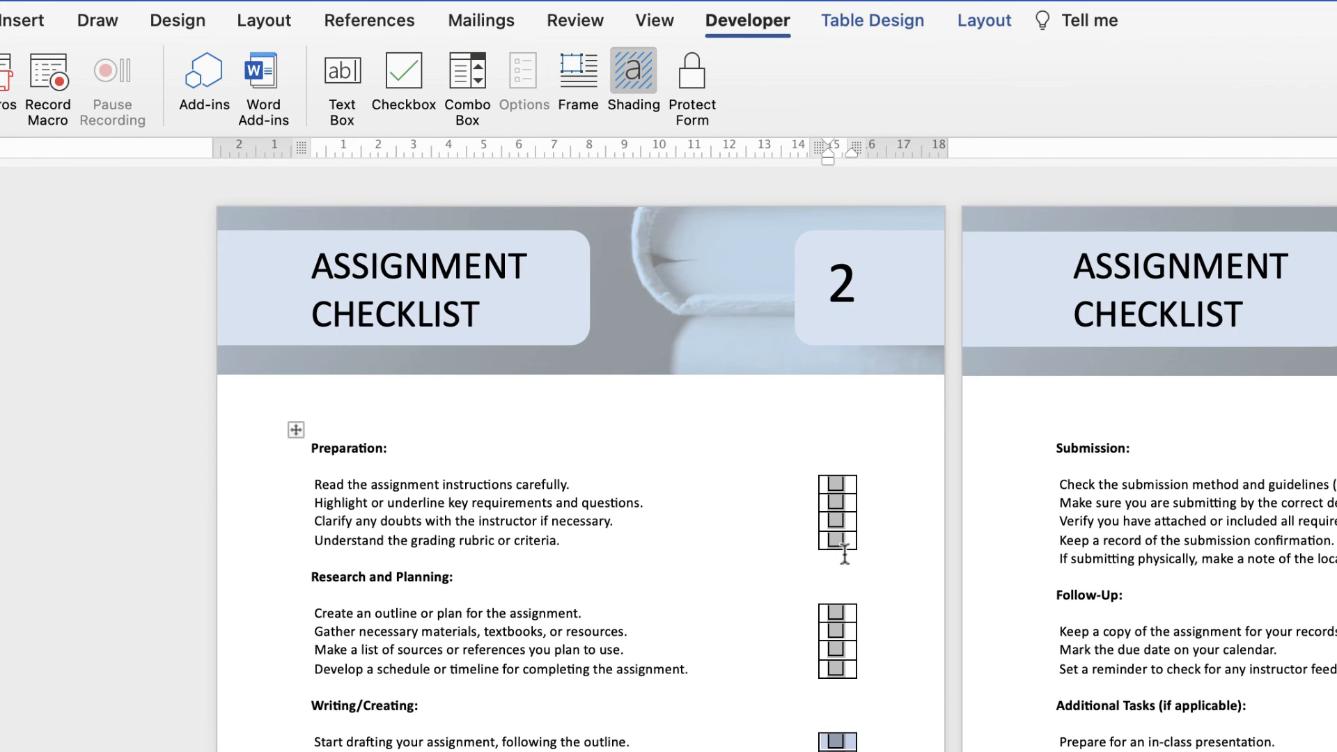
{"action": "left_click", "coordinate": [630, 72]}
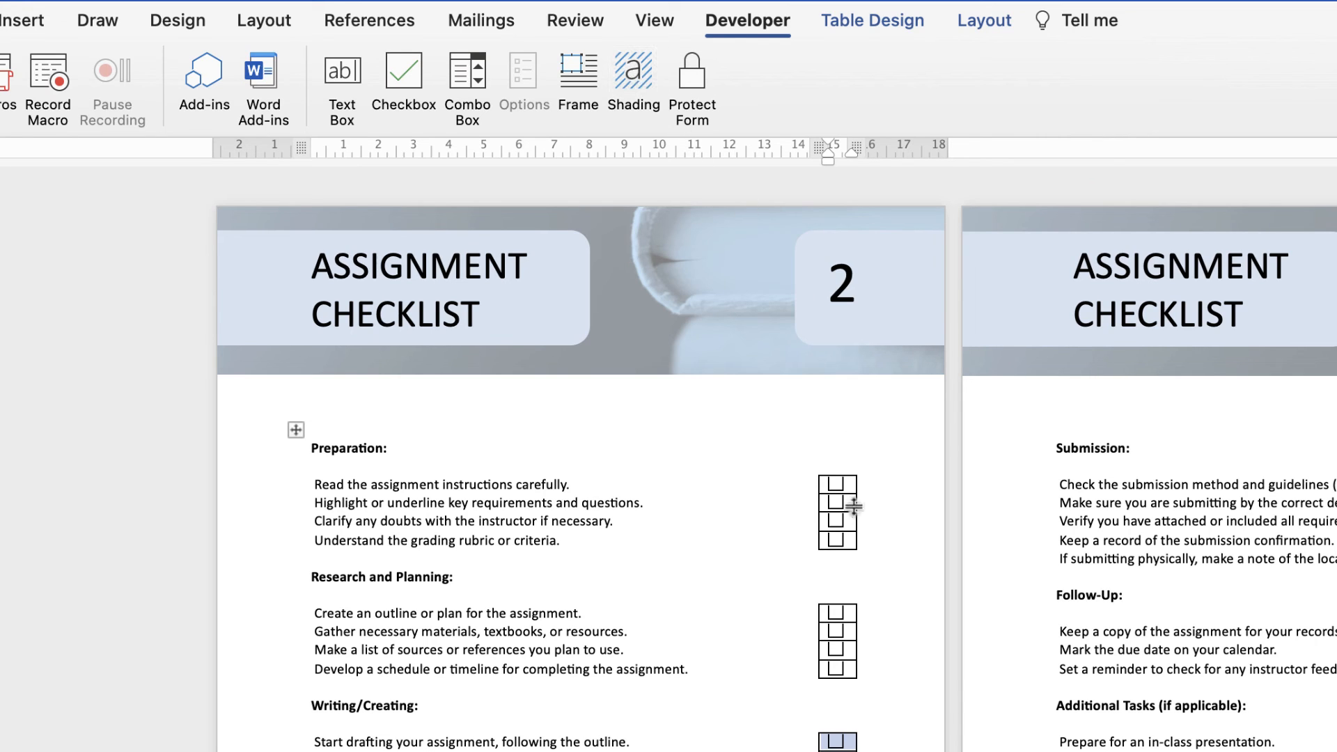
- Test the first and last Preparation checkboxes by ticking and clearing them while the form is temporarily protected
{"action": "left_click", "coordinate": [693, 77]}
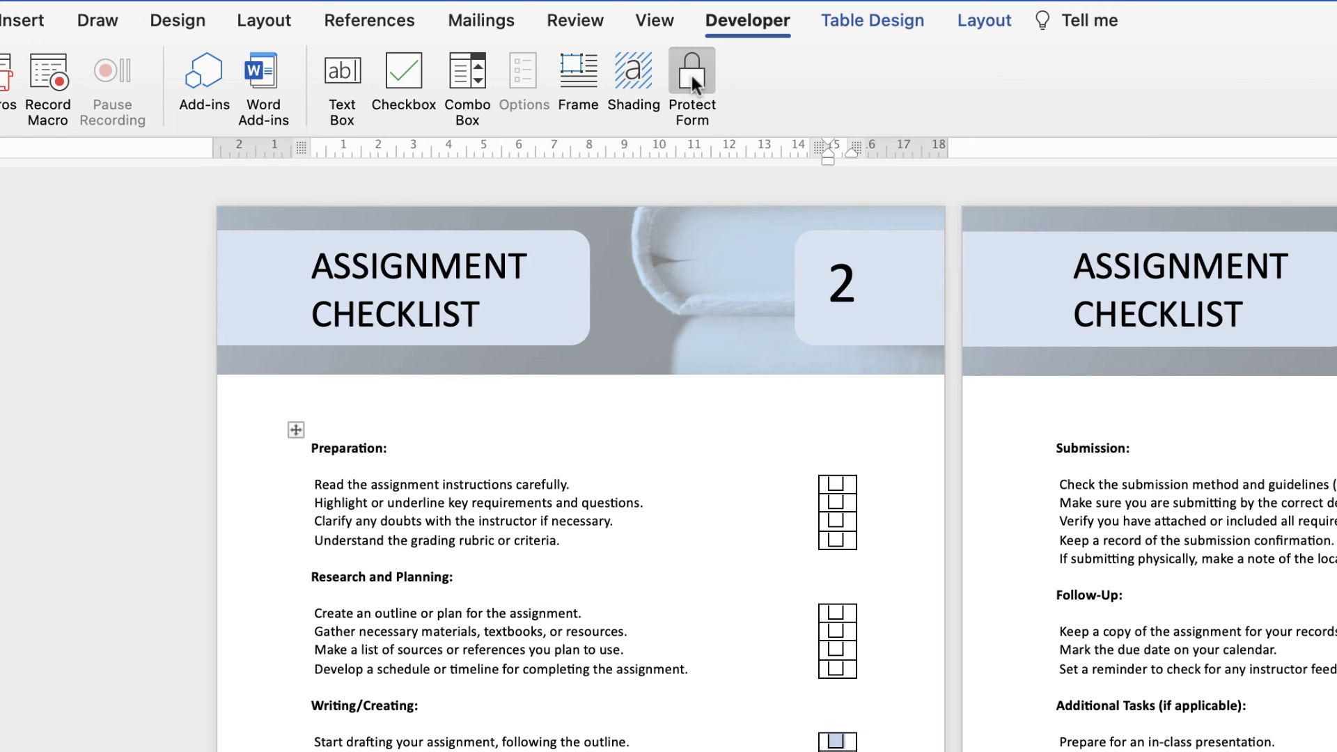
{"action": "left_click", "coordinate": [835, 482]}
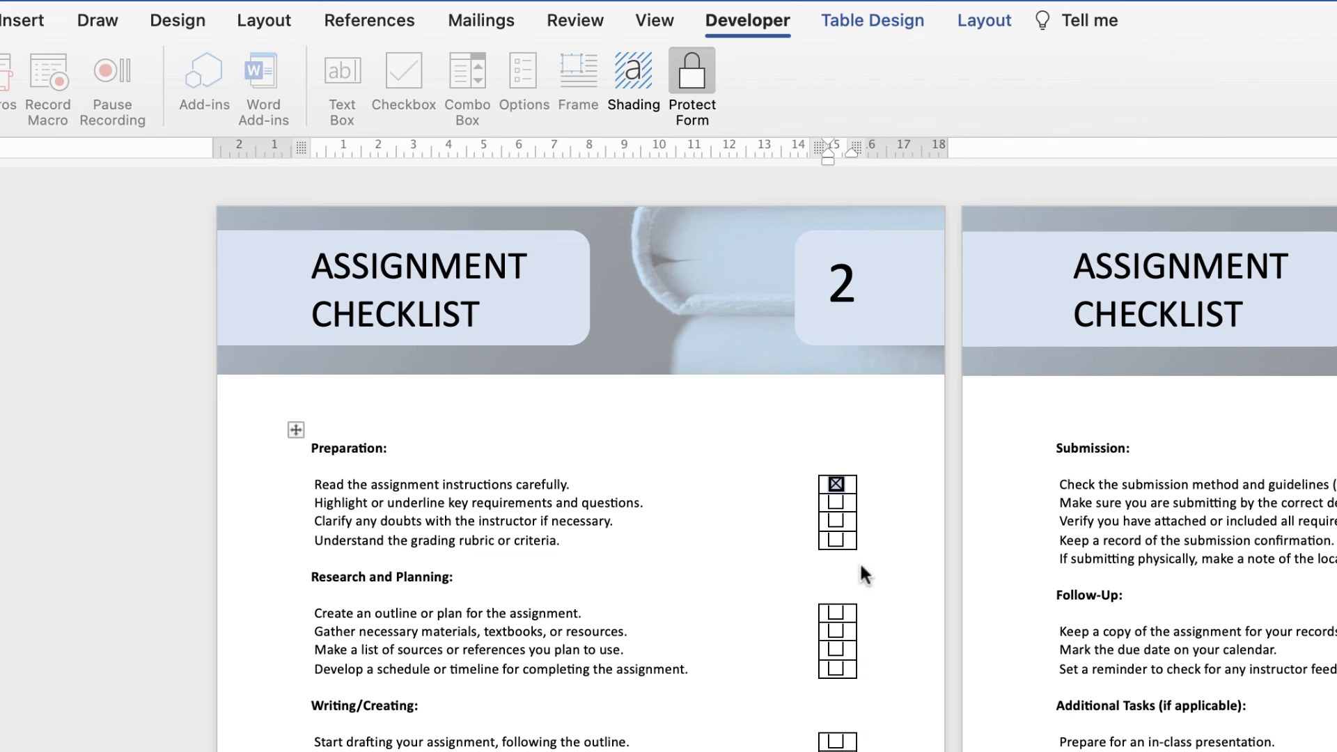
{"action": "left_click", "coordinate": [836, 539]}
{"action": "key", "text": "Up"}
{"action": "left_click", "coordinate": [836, 540]}
{"action": "left_click", "coordinate": [836, 483]}
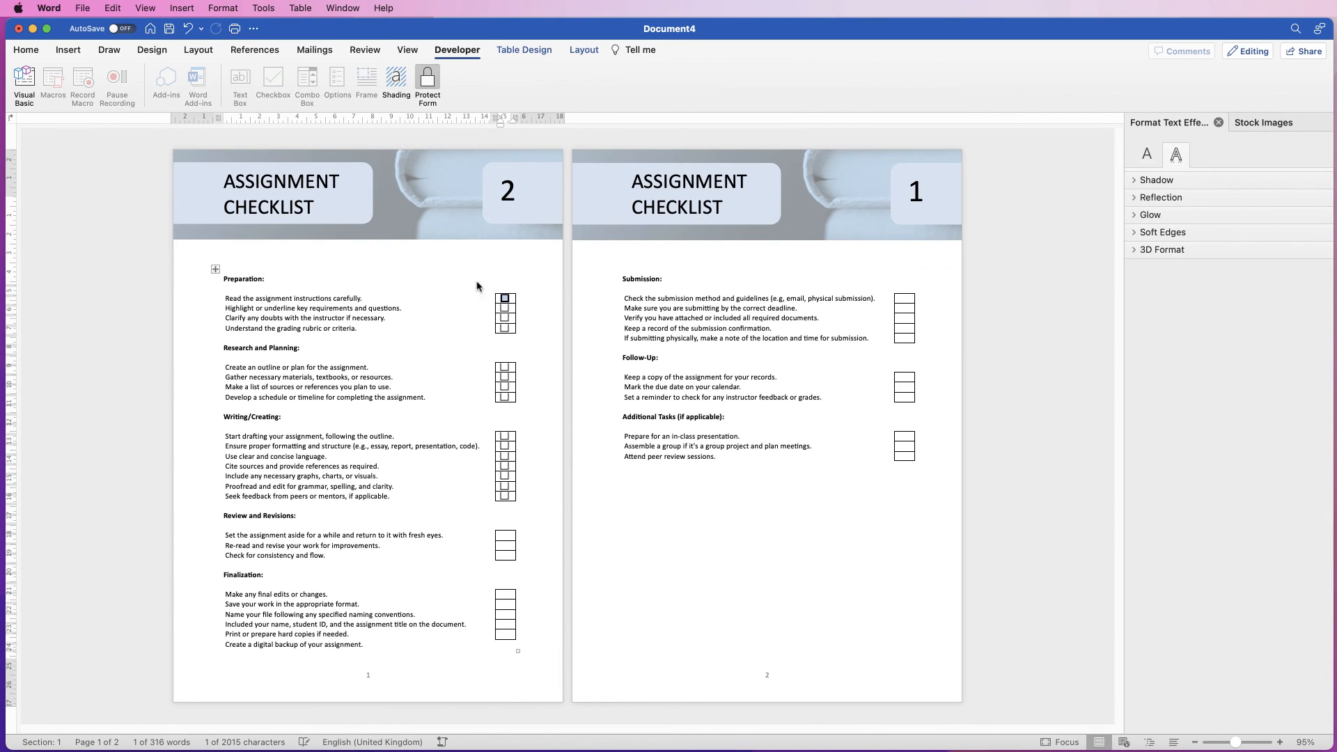
{"action": "left_click", "coordinate": [429, 84]}
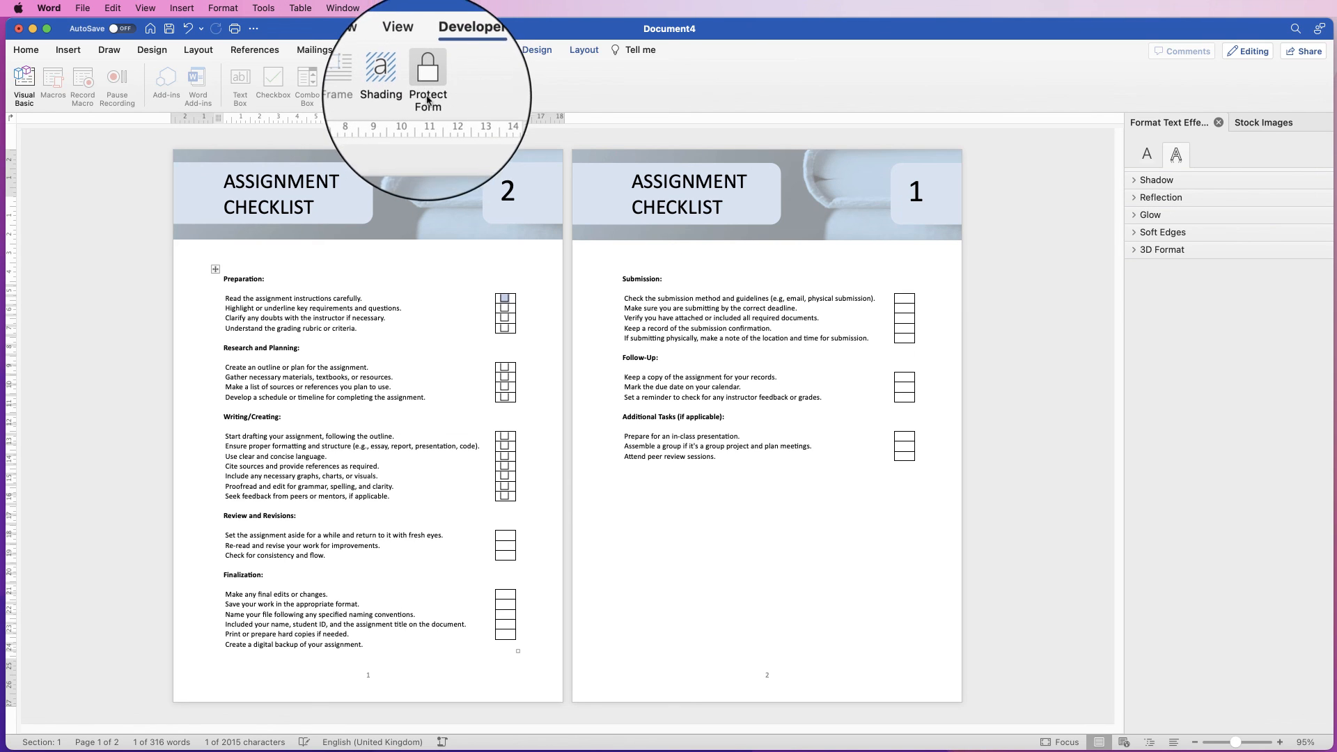
- Paste the checkbox into the empty Review and Revisions cells and the Finalization cells on the first page
{"action": "left_click_drag", "start_coordinate": [511, 534], "coordinate": [509, 633]}
{"action": "key", "text": "super+v"}
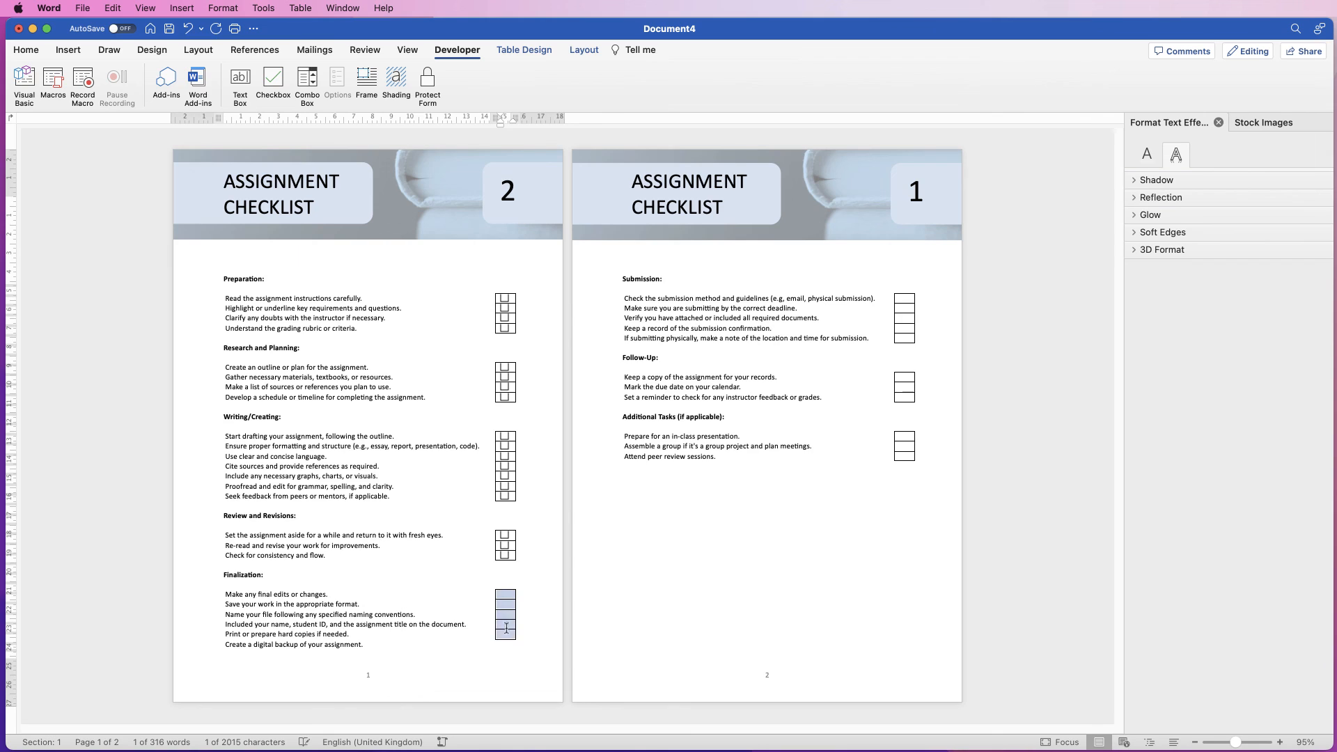
{"action": "key", "text": "super+v"}
- Paste the checkbox into all Submission, Follow-Up and Additional Tasks cells on the second page
{"action": "left_click_drag", "start_coordinate": [908, 298], "coordinate": [907, 338]}
{"action": "key", "text": "super+v"}
{"action": "left_click_drag", "start_coordinate": [908, 377], "coordinate": [908, 397]}
{"action": "key", "text": "super+v"}
{"action": "left_click_drag", "start_coordinate": [908, 436], "coordinate": [908, 456]}
{"action": "key", "text": "super+v"}
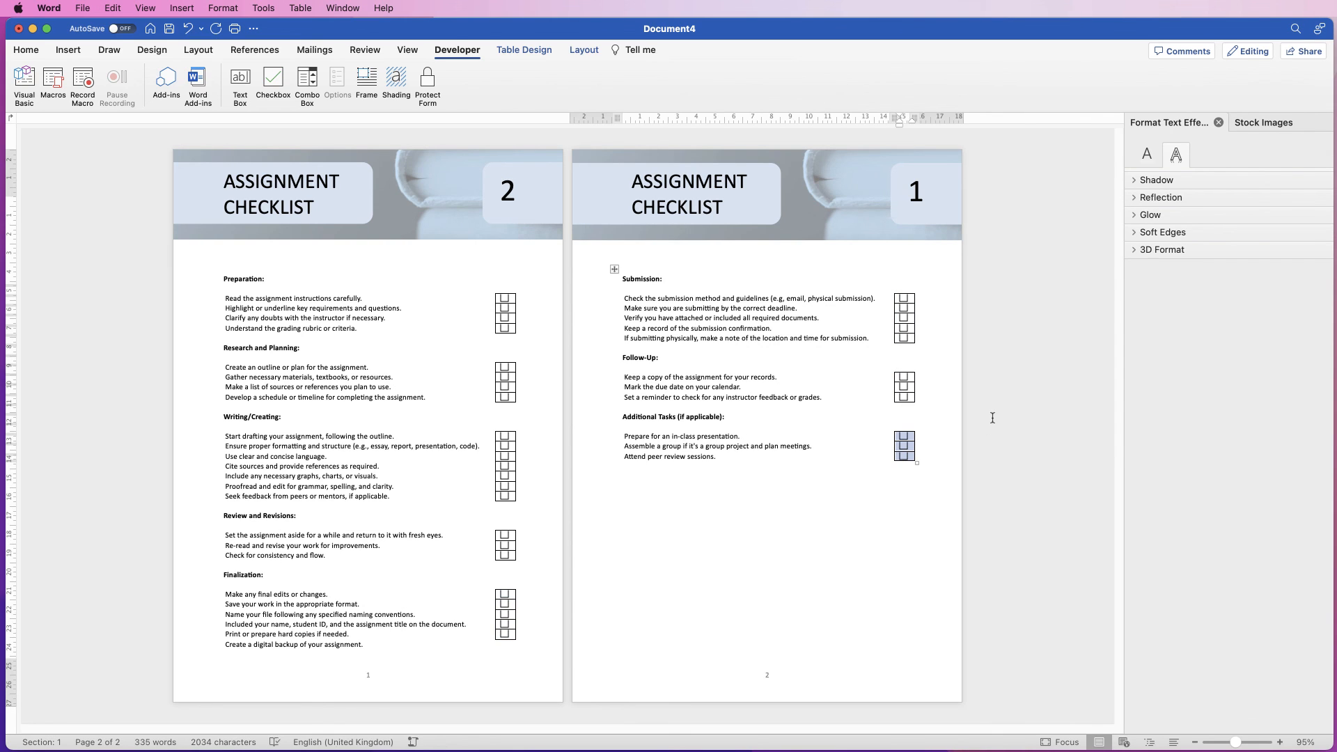